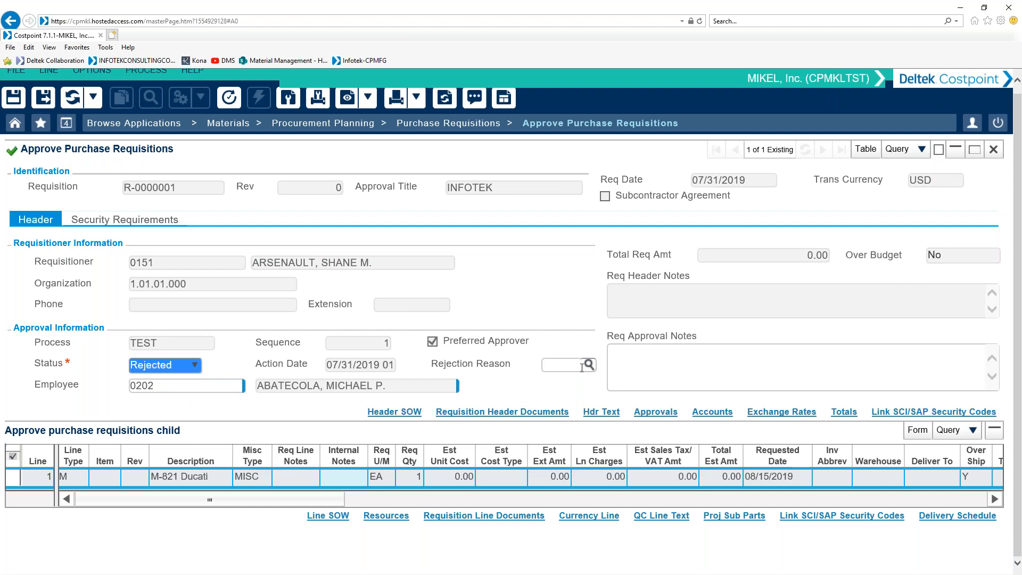
Step: Check the requisition's Rejection Reason lookup and open Manage Purchase Requisition Rejection Reasons under Procurement Planning Controls
click(578, 367)
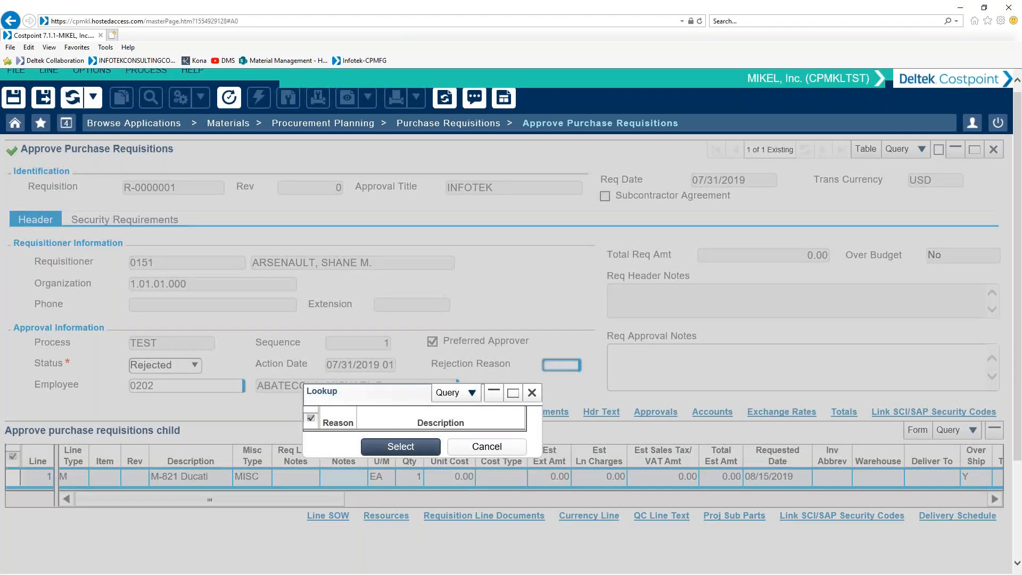
click(482, 452)
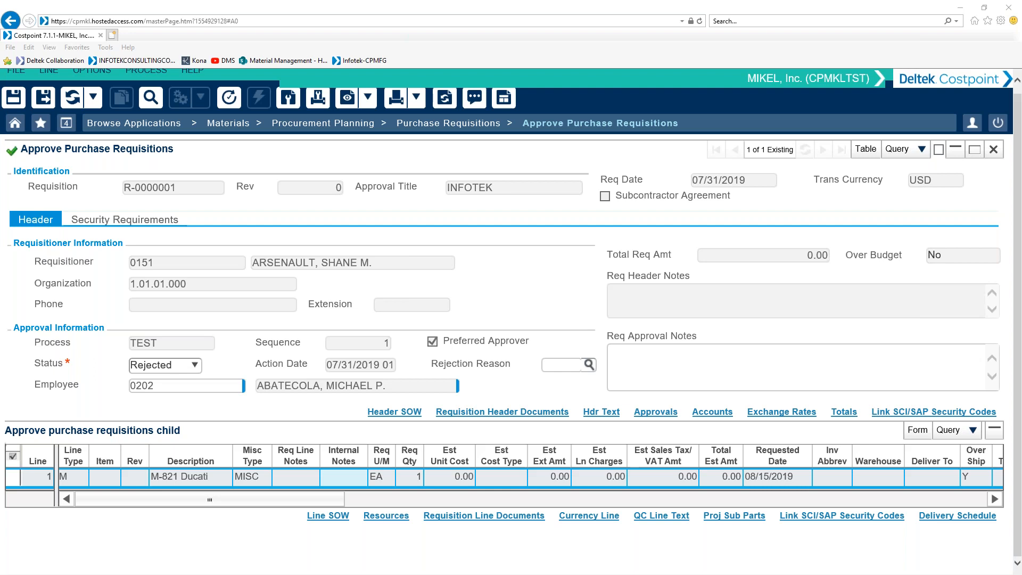
click(473, 123)
click(400, 271)
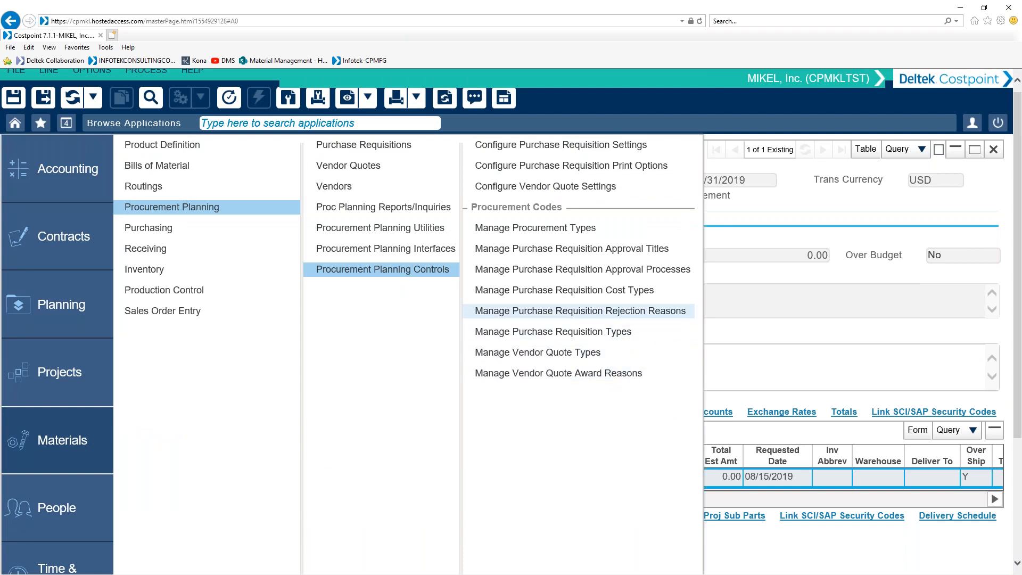
click(580, 311)
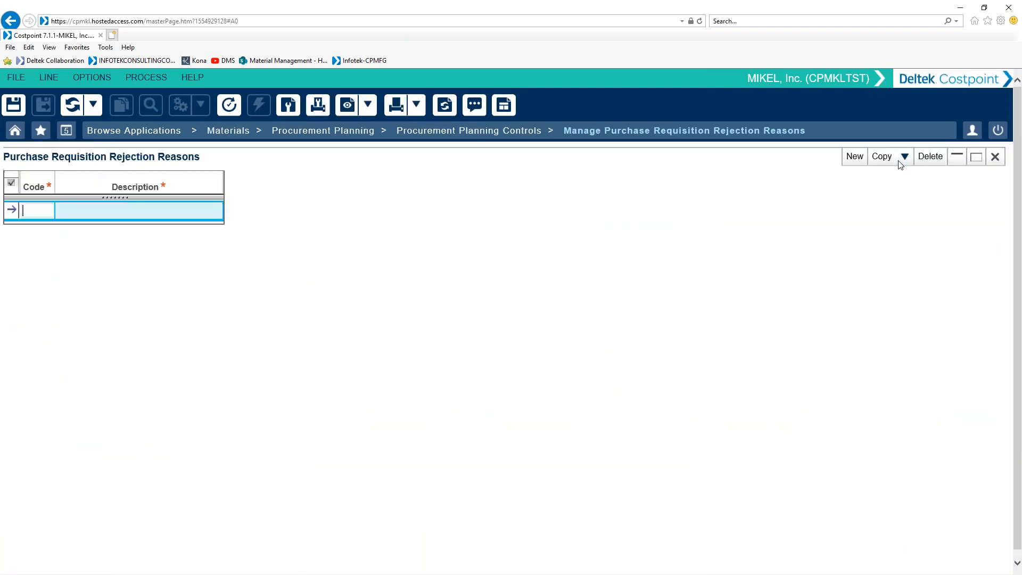
Step: Paste the rejection reason codes and descriptions from Excel with clipboard access allowed, and save and close the rejection reasons application
click(904, 157)
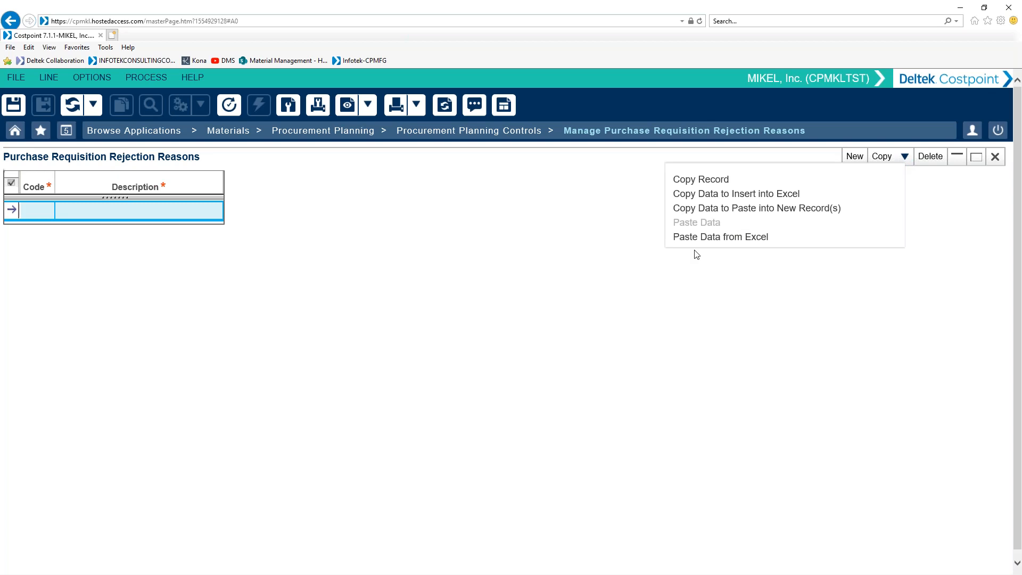
click(706, 237)
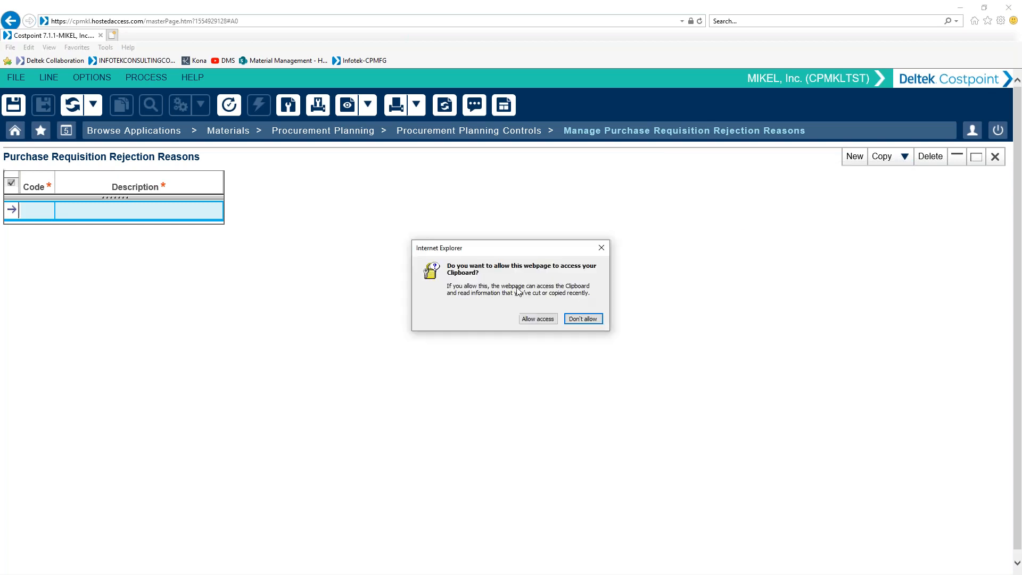
click(540, 319)
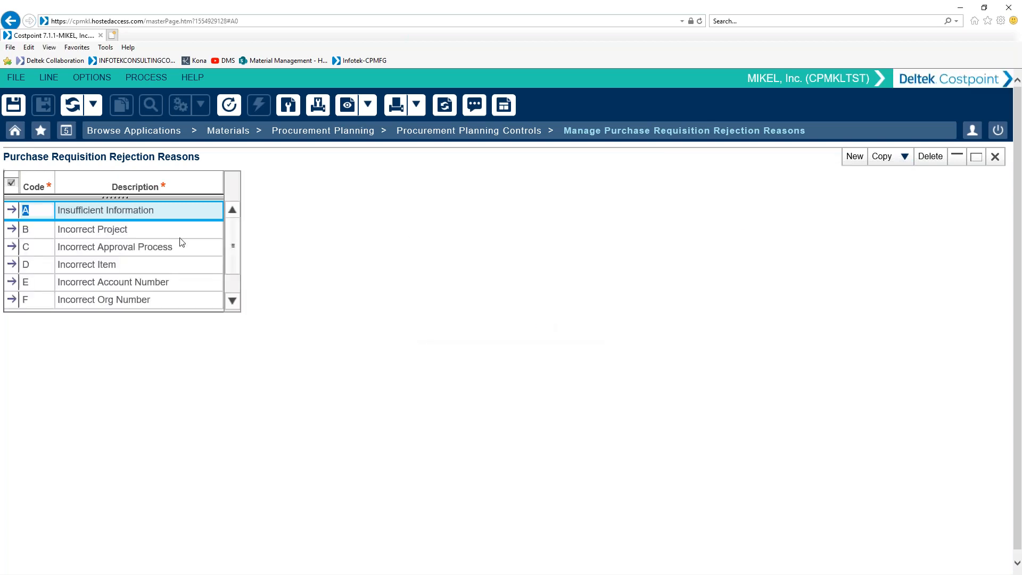
click(24, 104)
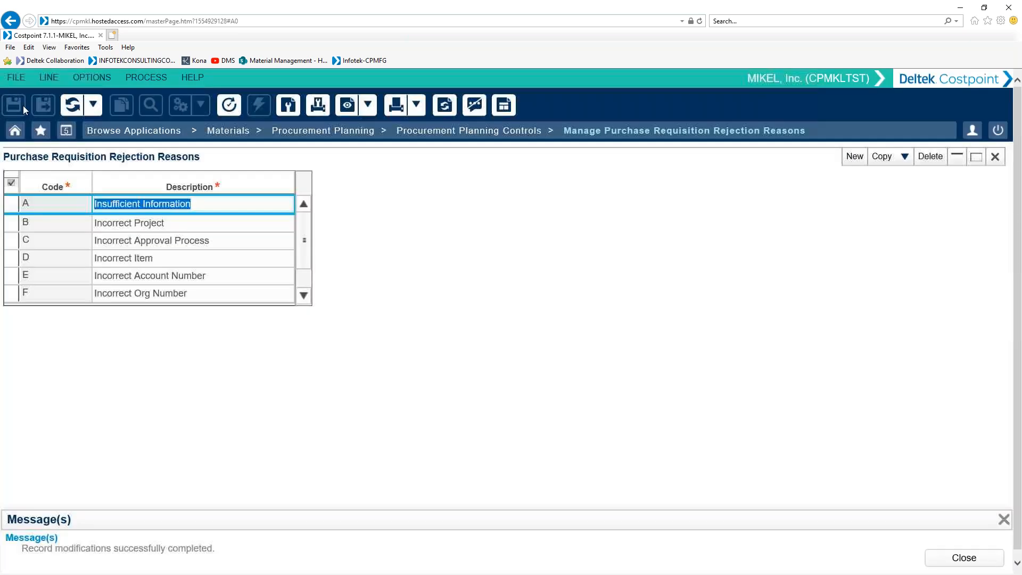
click(994, 157)
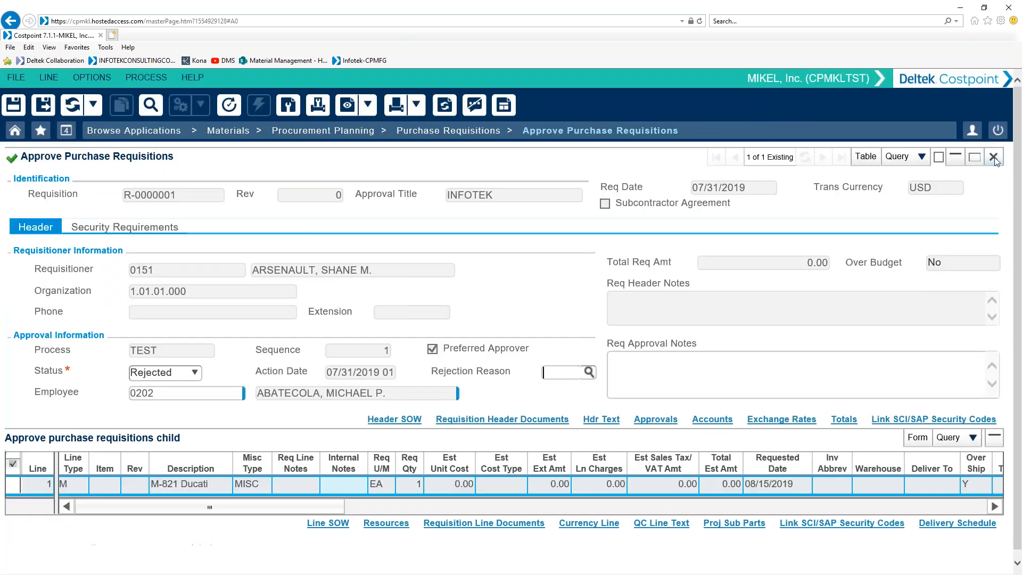
Step: Review the entries in the requisition's Rejection Reason lookup, including H No Longer Needed, without choosing one
click(588, 372)
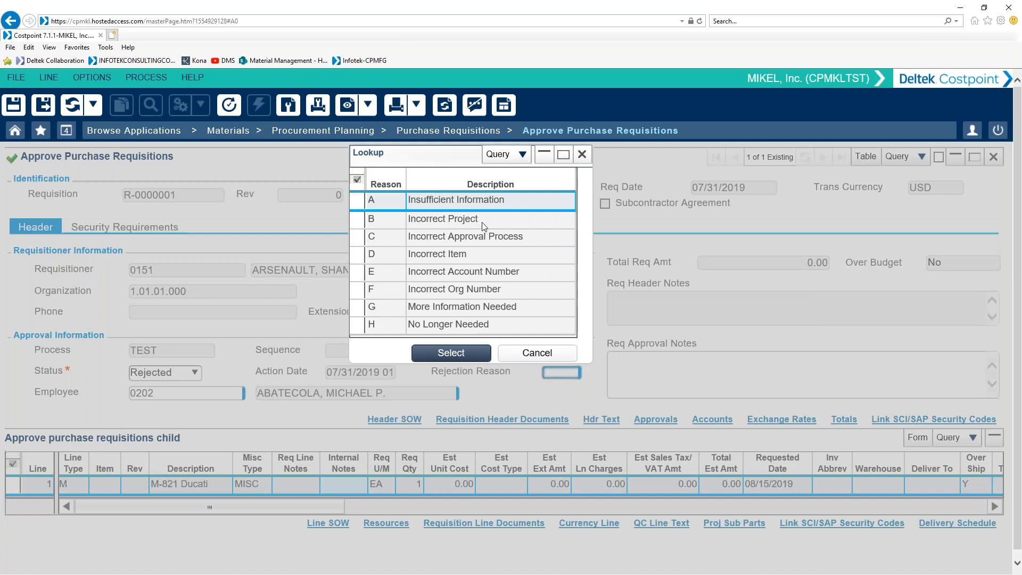
click(402, 326)
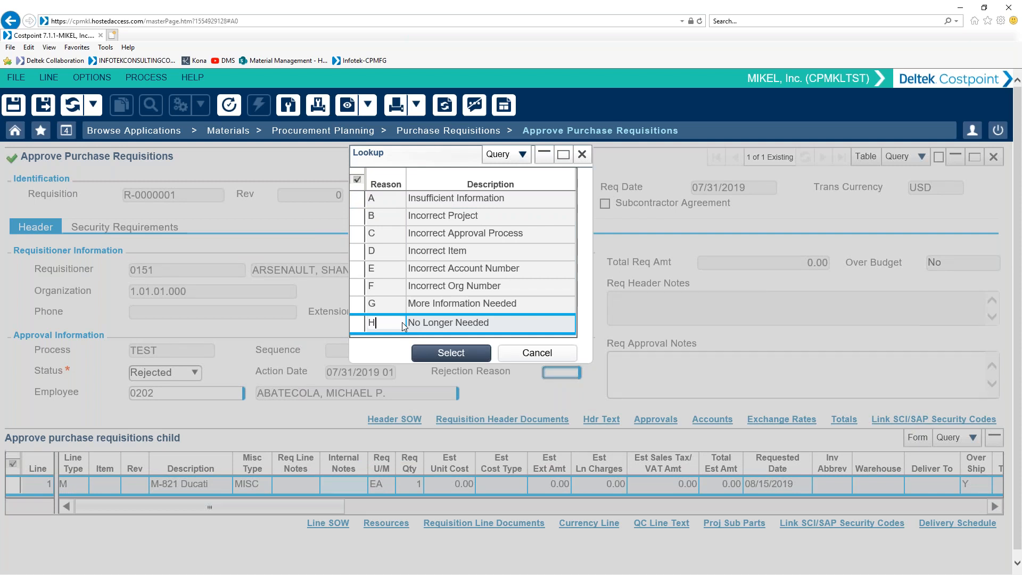
click(535, 353)
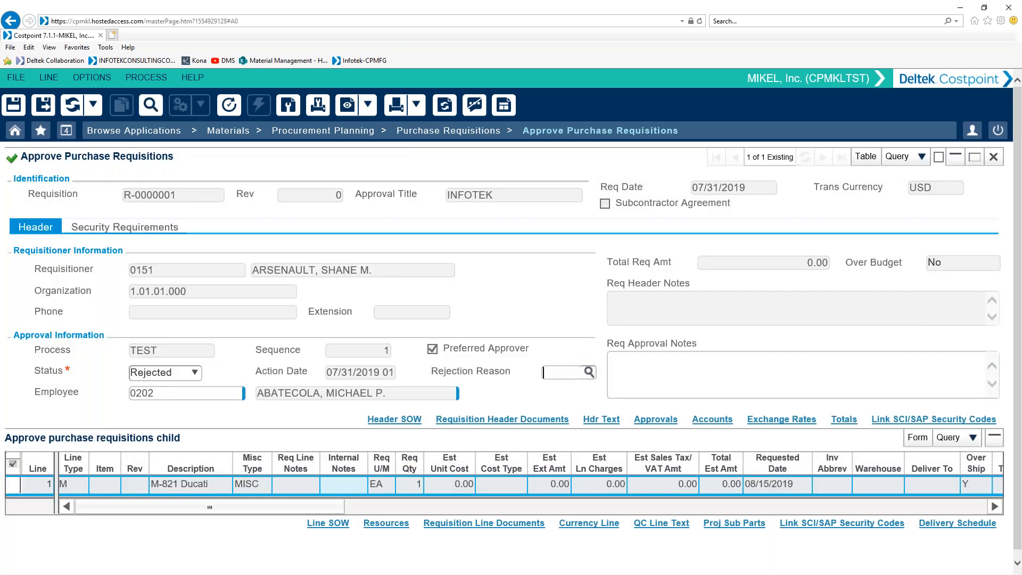
Step: Set the requisition's approval status to Approved, save and continue, and dismiss the search for further requisitions
click(191, 373)
click(186, 415)
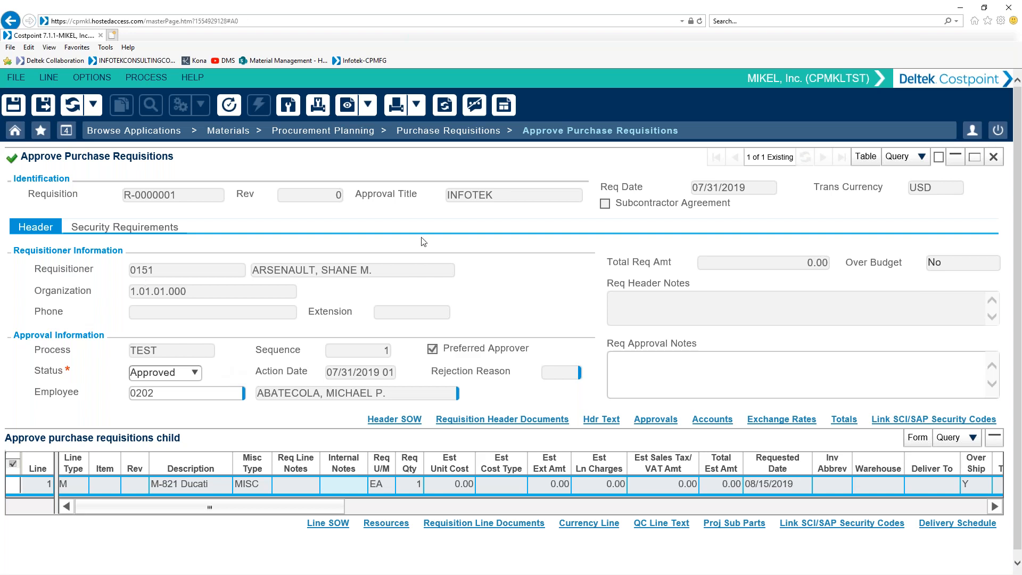
click(43, 109)
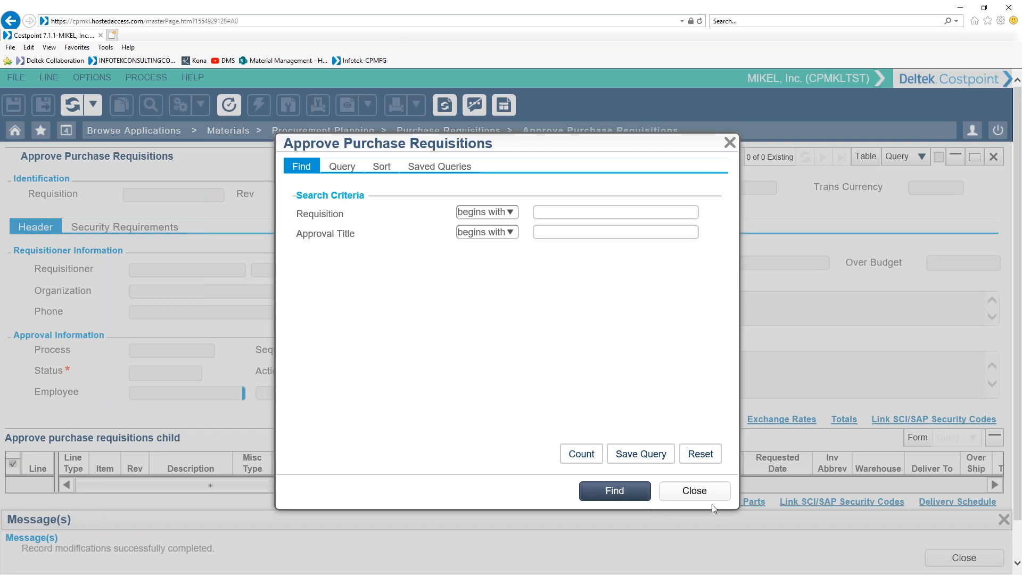
click(701, 496)
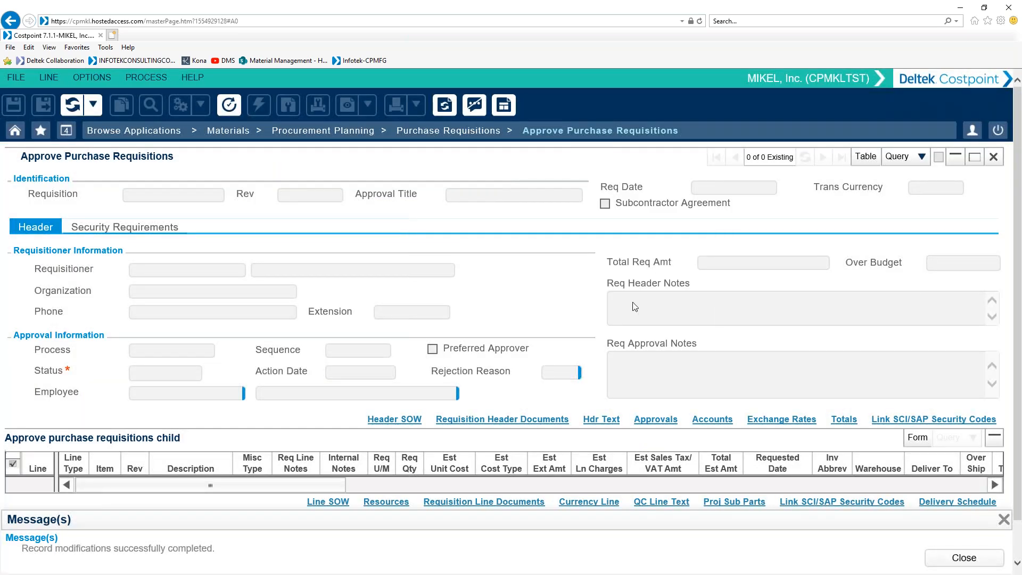
Step: Close the open applications Approve Purchase Requisitions, Manage Purchase Requisitions, Manage Accounts and Manage Project User Flow
click(993, 157)
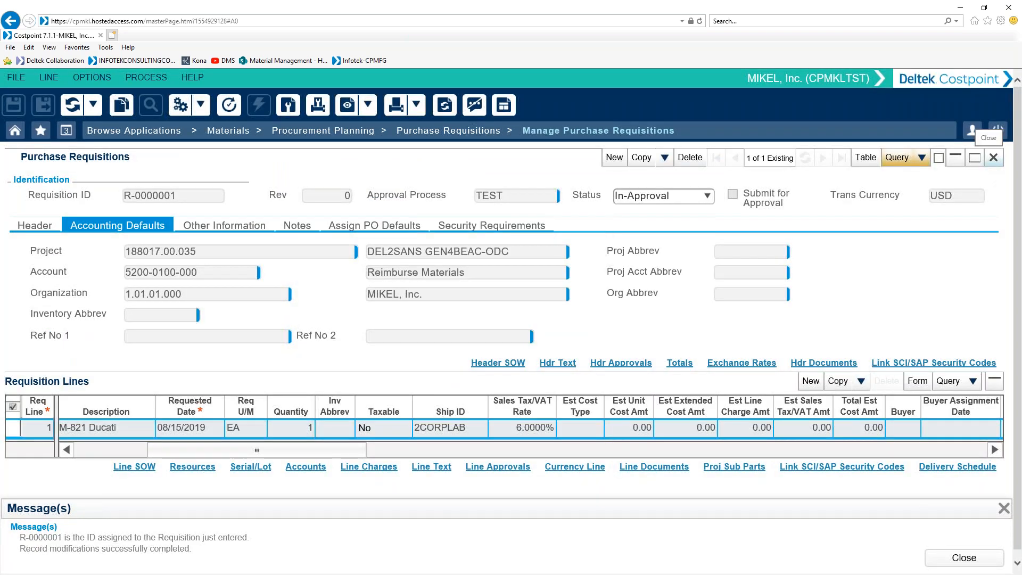
click(993, 158)
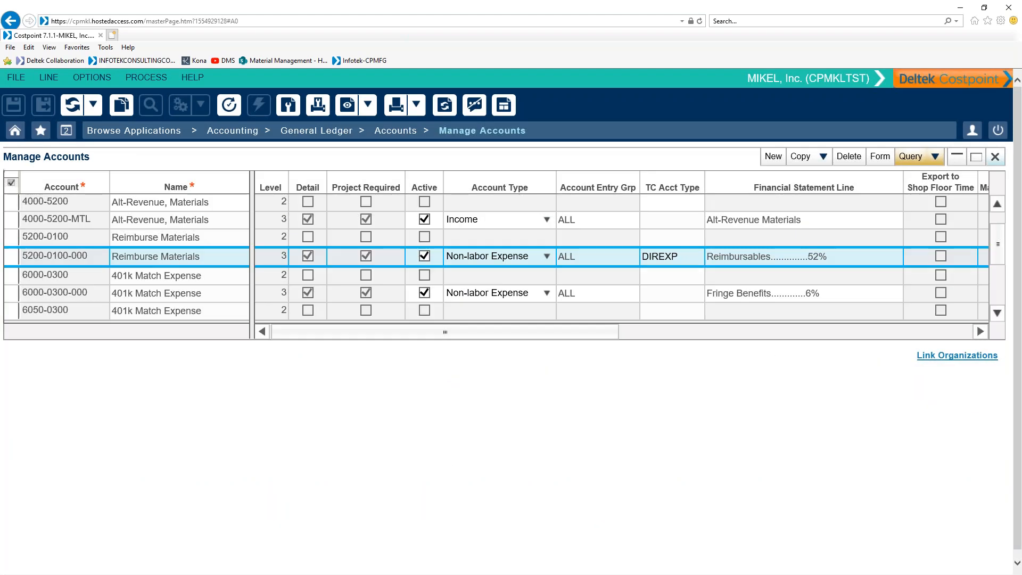
click(994, 157)
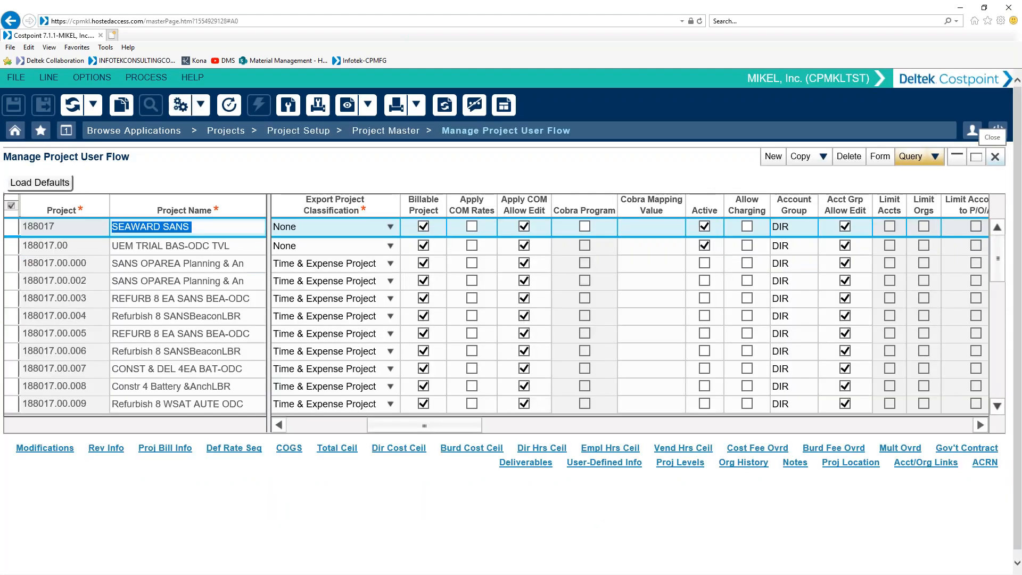
click(994, 158)
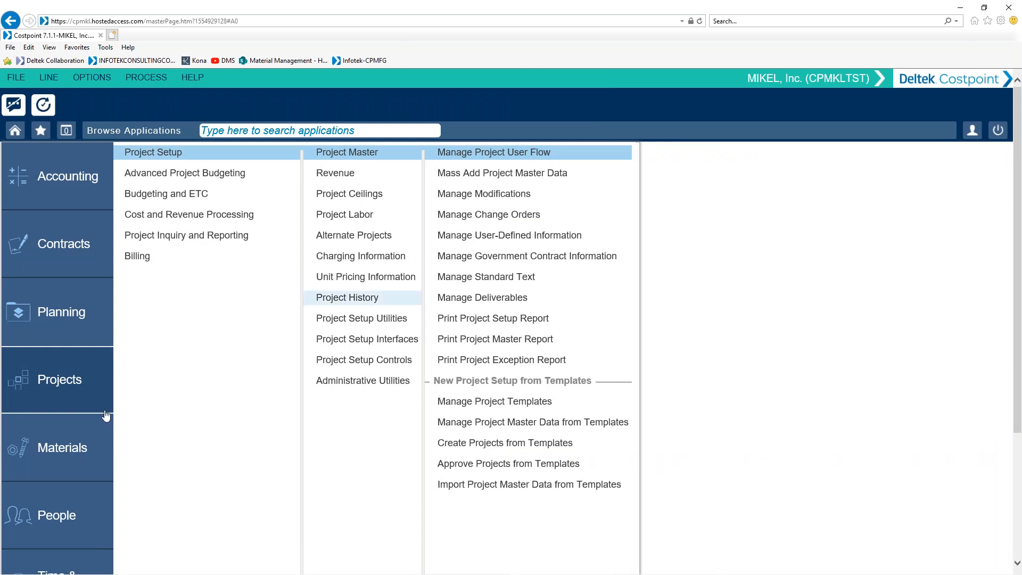
Step: Open View Purchase Requisition Status from the Procurement Planning inquiries and run the inquiry across all requisition statuses
click(45, 449)
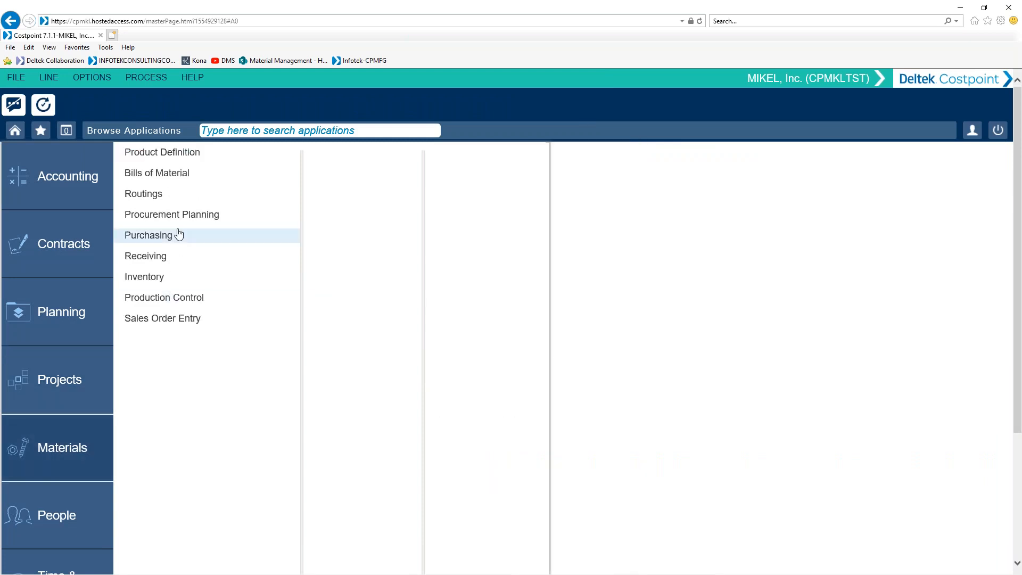
click(172, 214)
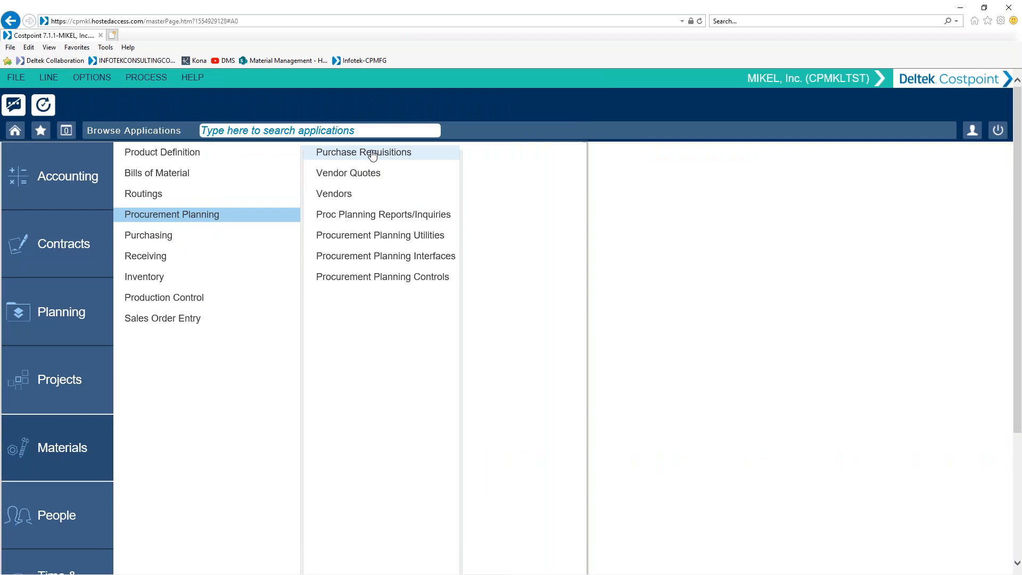
click(372, 154)
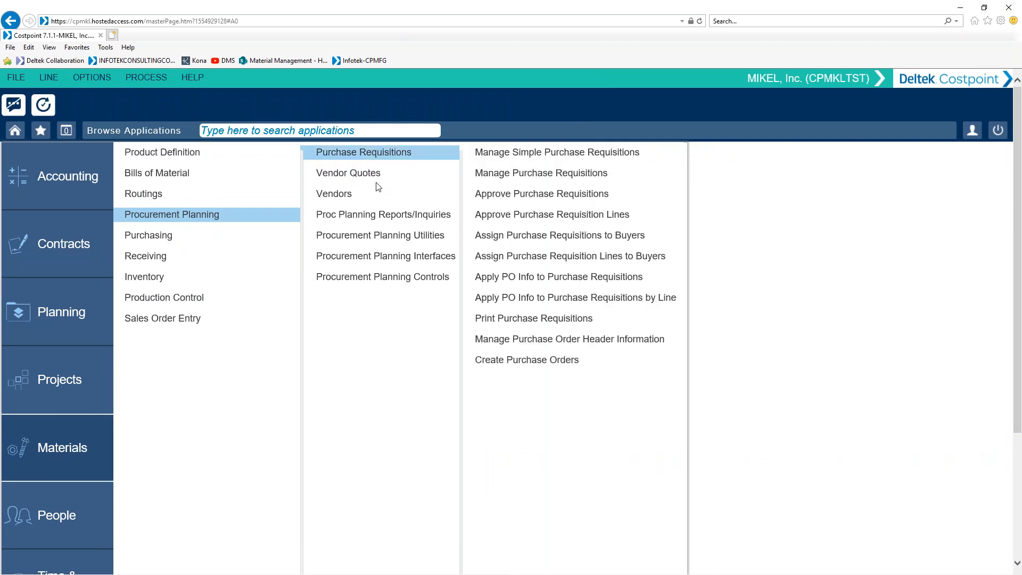
click(384, 216)
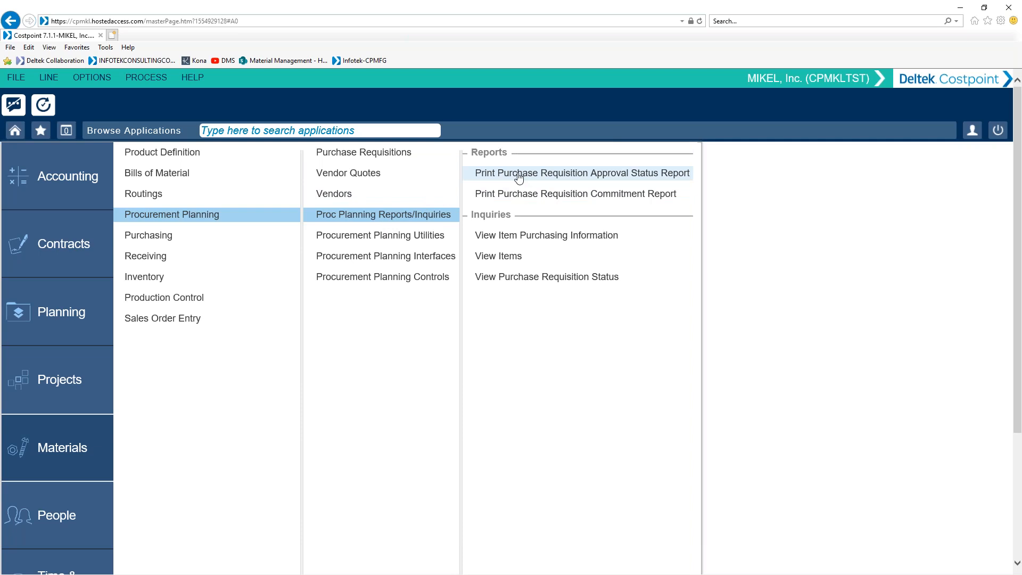
click(527, 278)
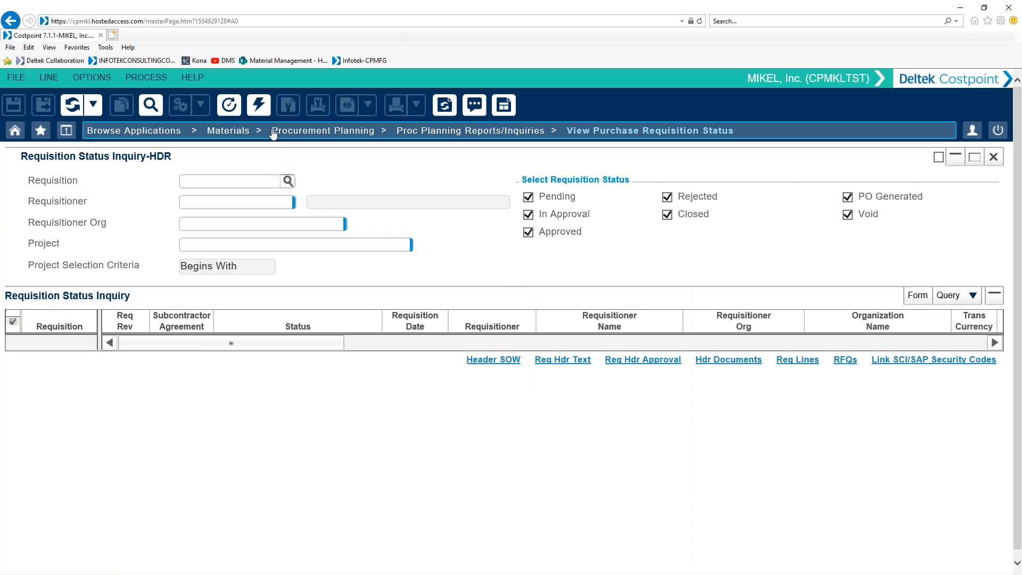
click(260, 111)
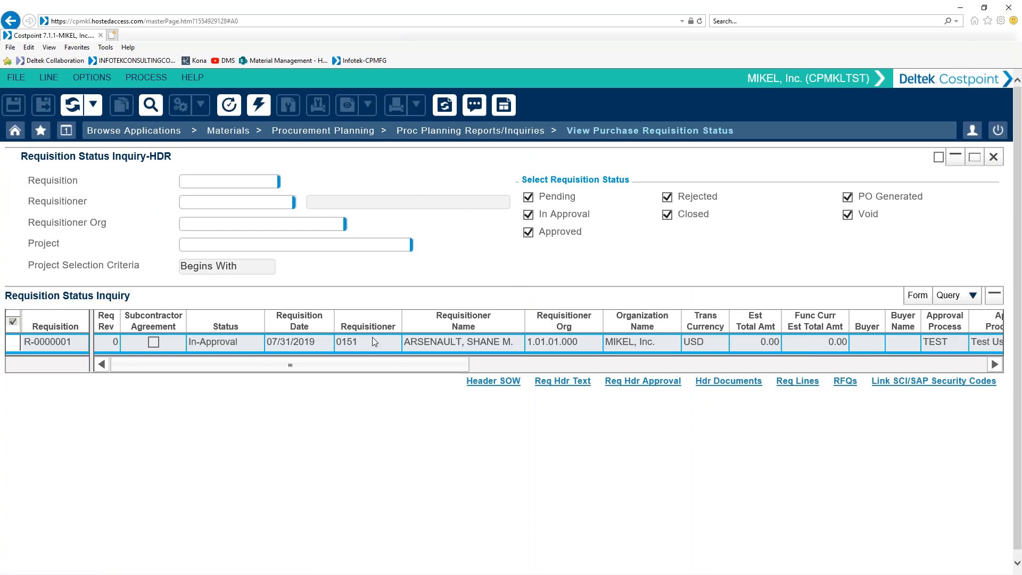
click(237, 343)
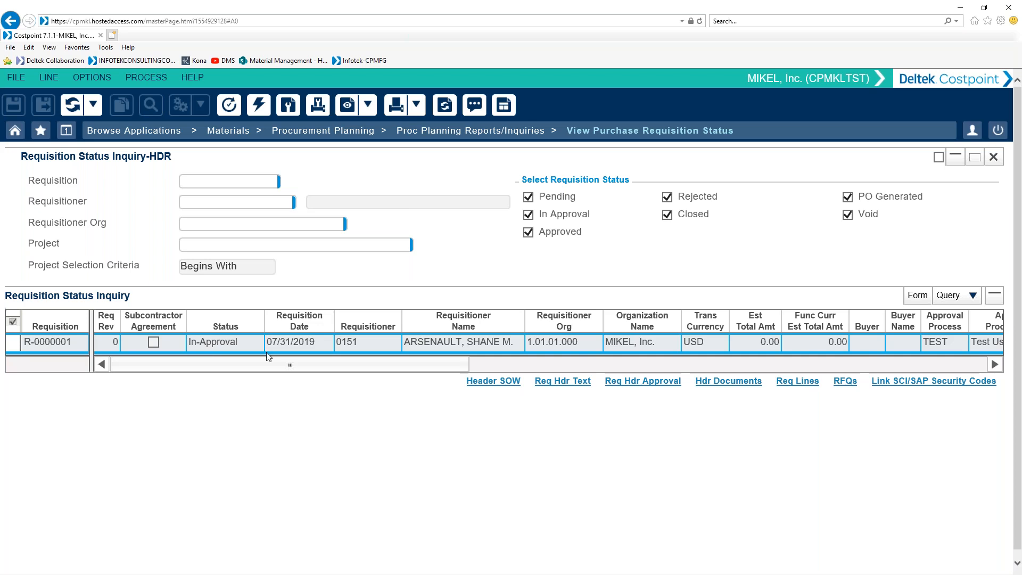
Step: Examine the header approval details of the requisition in the status inquiry, including approval titles, codes and approvers
click(659, 386)
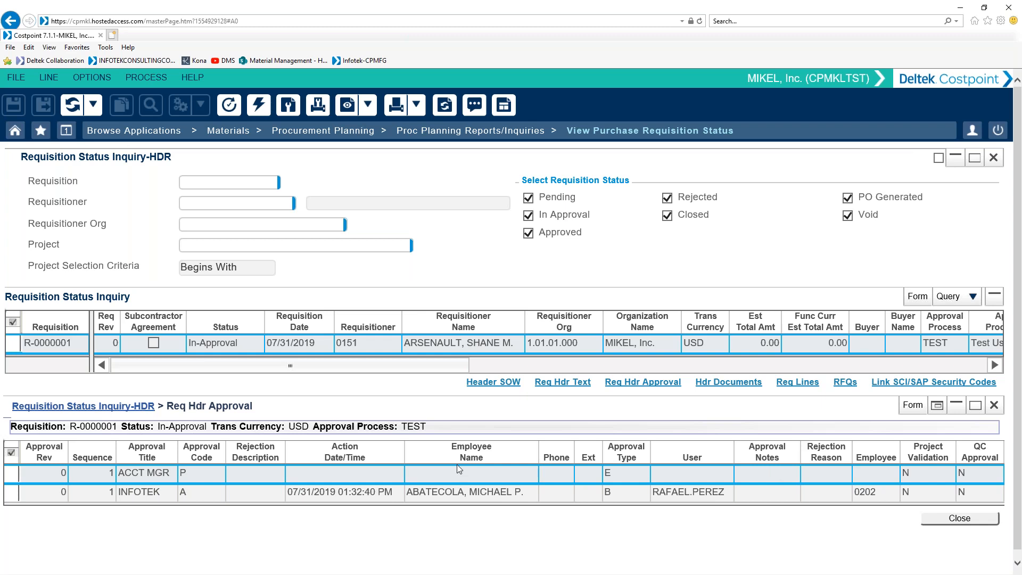
click(996, 406)
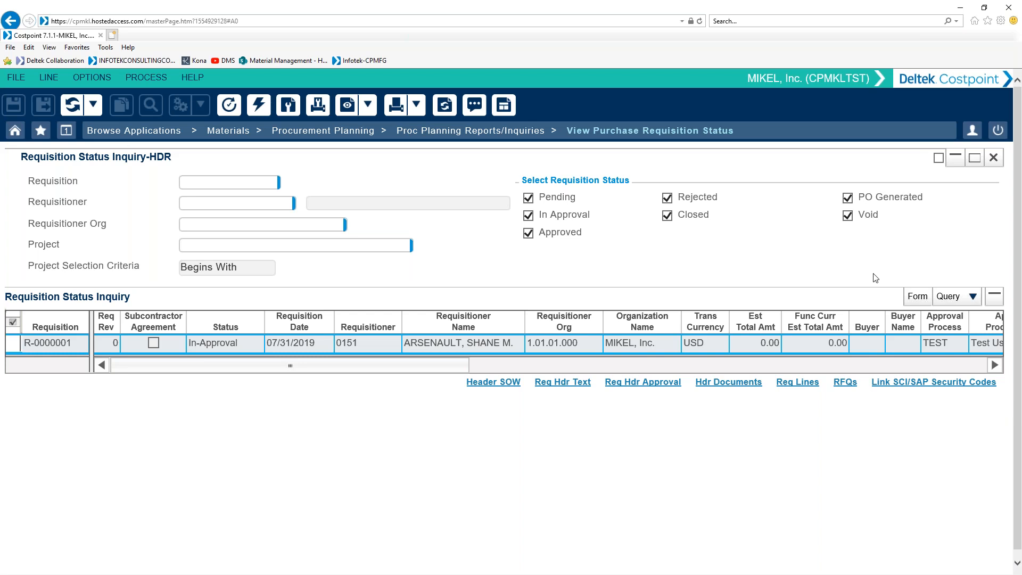
click(447, 133)
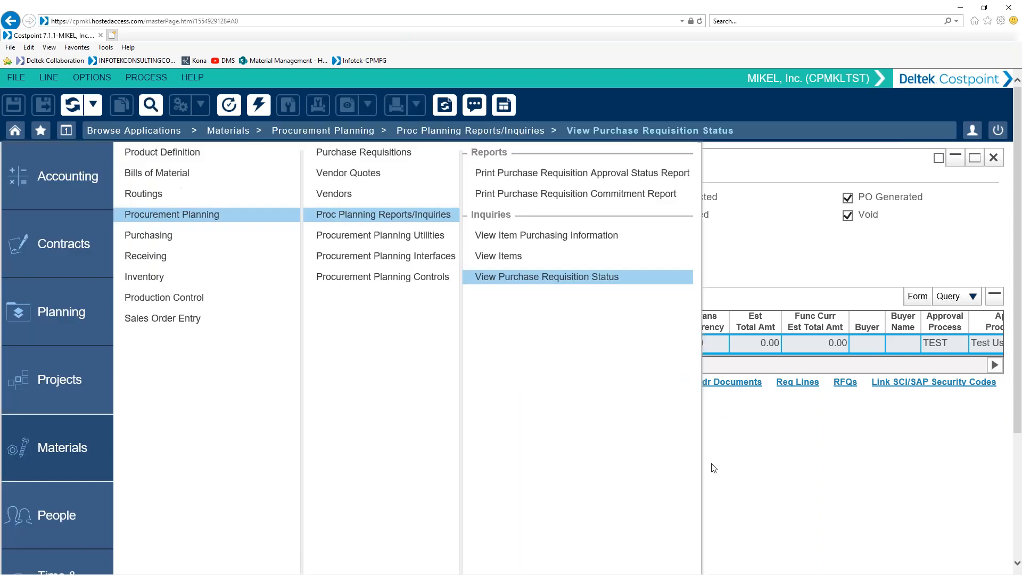
click(759, 450)
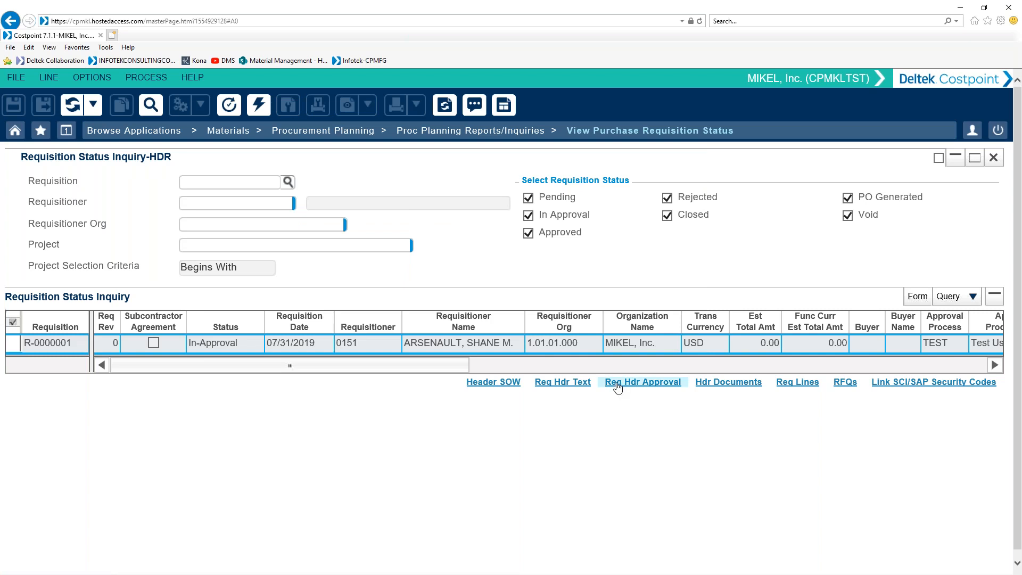
click(617, 384)
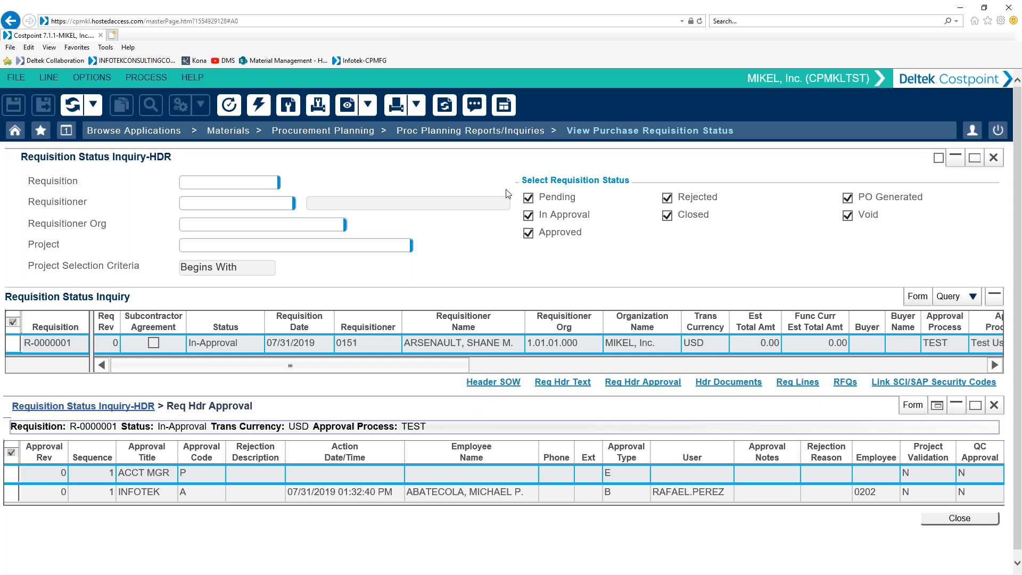
Step: Open Manage Purchase Requisitions from Procurement Planning and retrieve the existing requisition with an unfiltered search
click(330, 132)
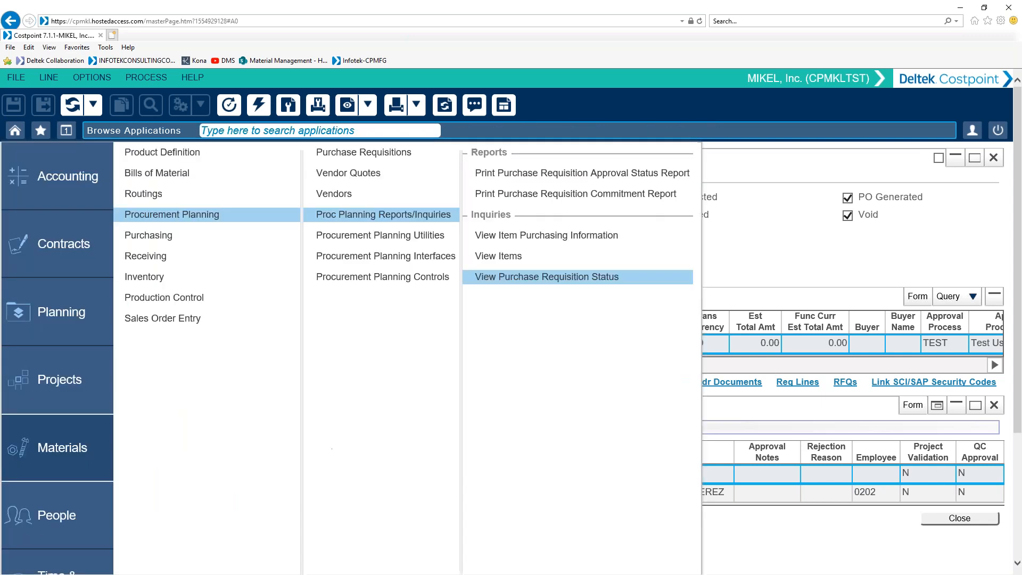
click(351, 155)
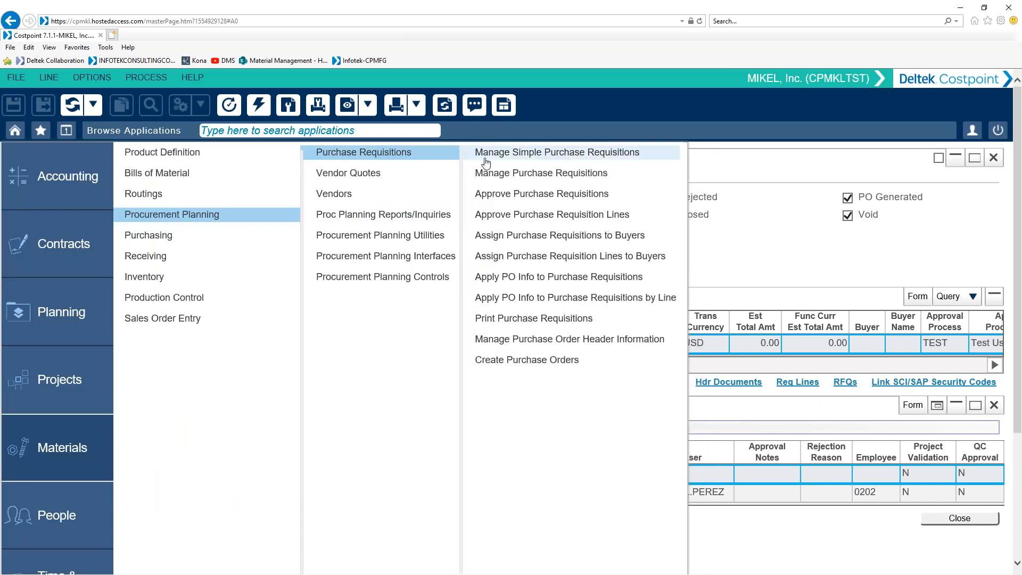
click(540, 173)
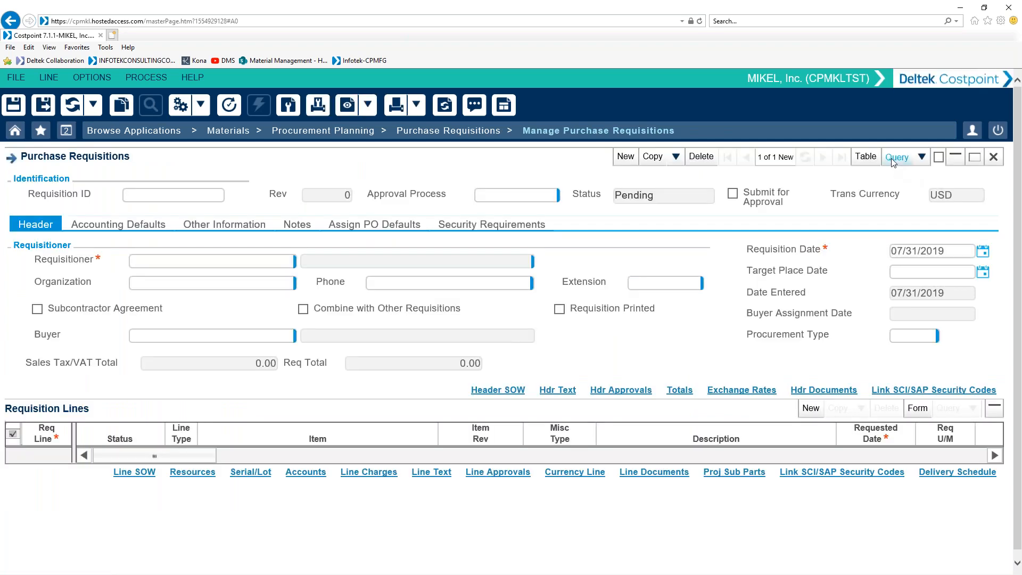
click(896, 157)
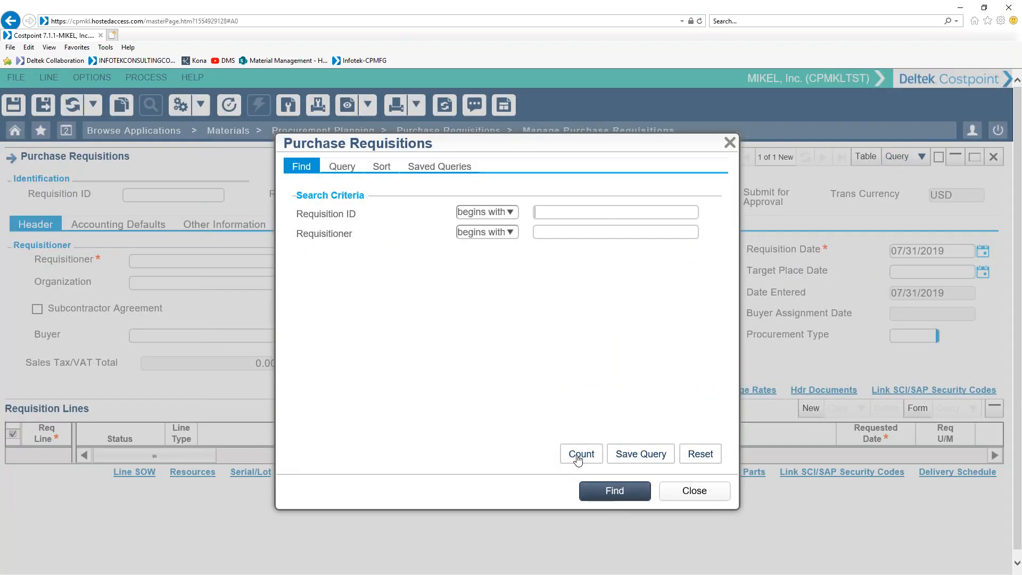
click(601, 494)
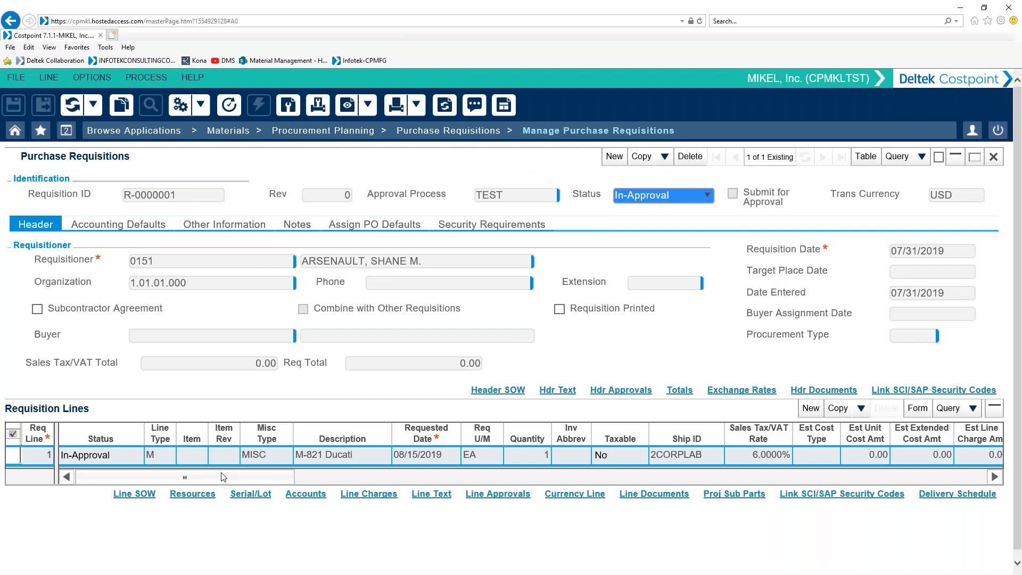
Step: Examine the requisition's header notes and its line's notes, basic information, other information and purchasing information
click(301, 224)
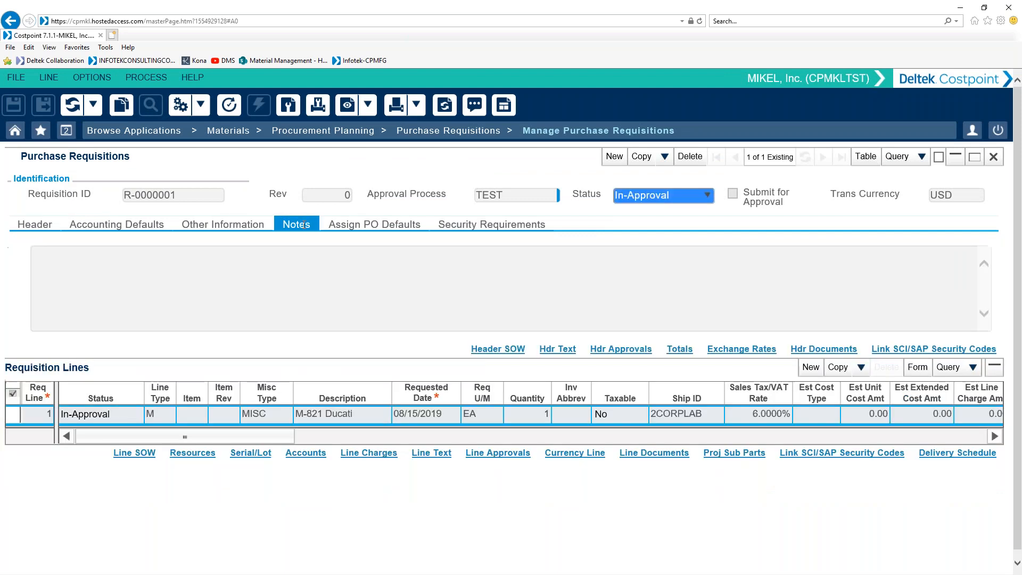
click(160, 276)
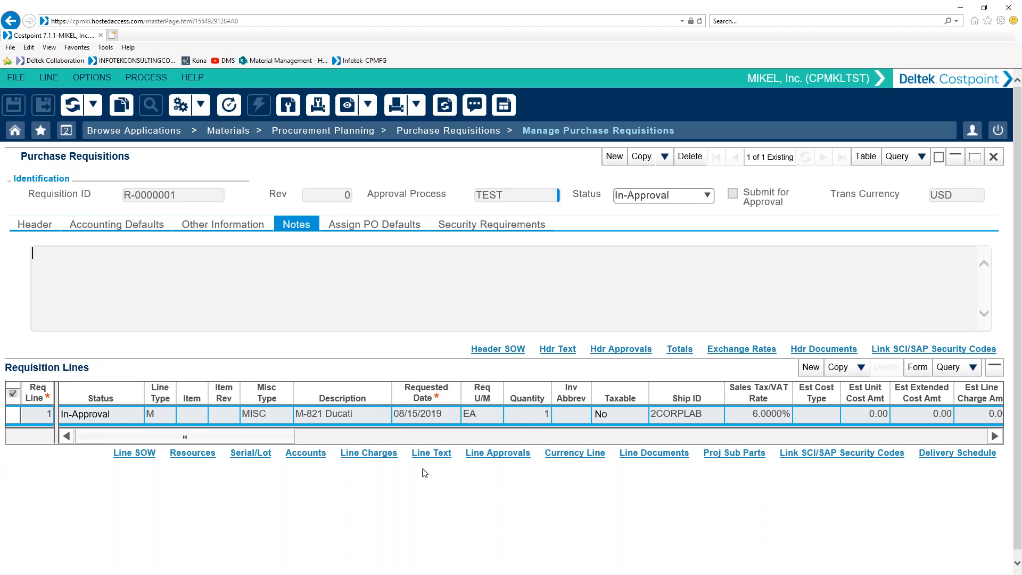
drag(279, 441, 352, 442)
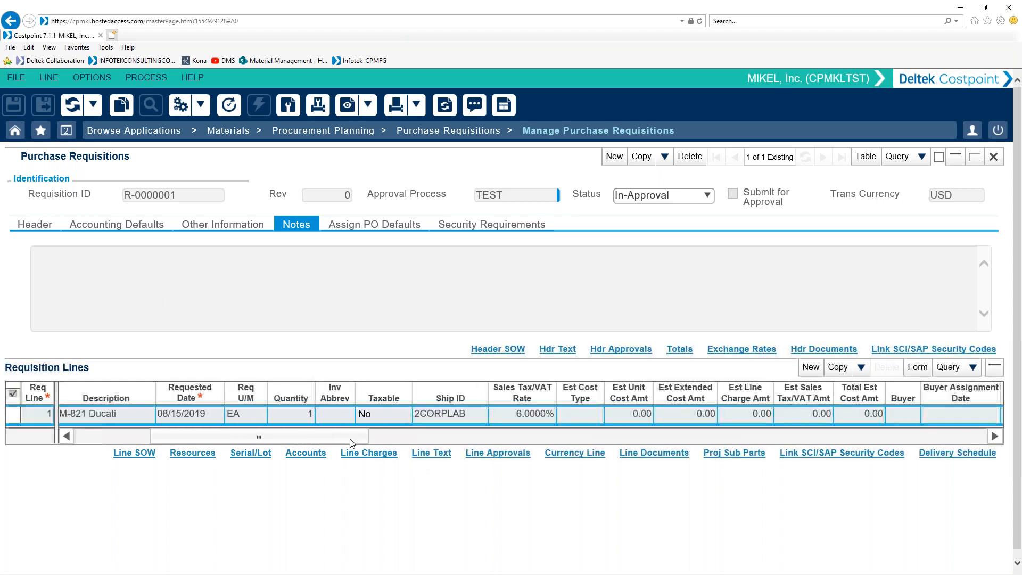
click(917, 368)
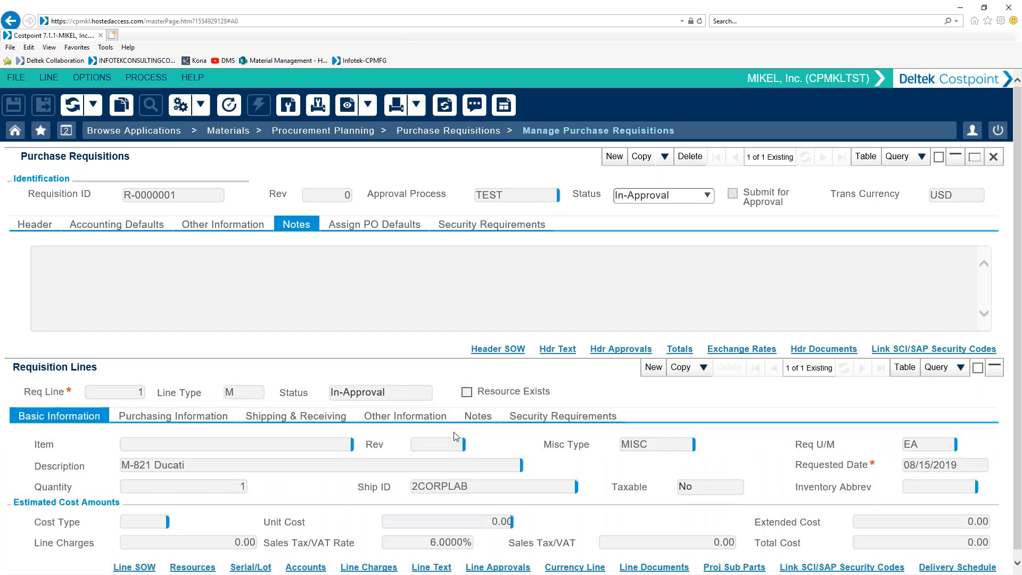
click(489, 416)
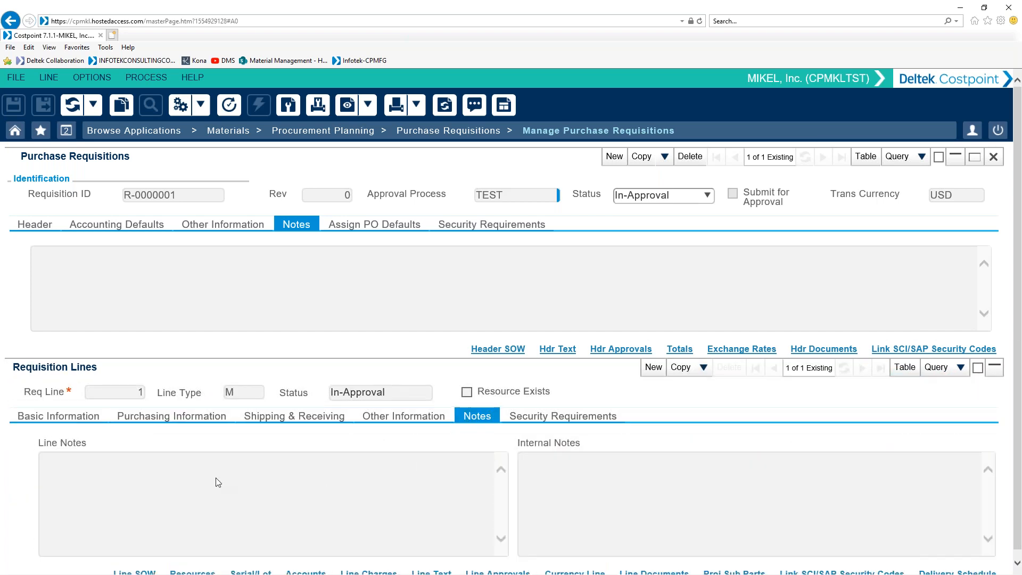
scroll(224, 482, down, 1)
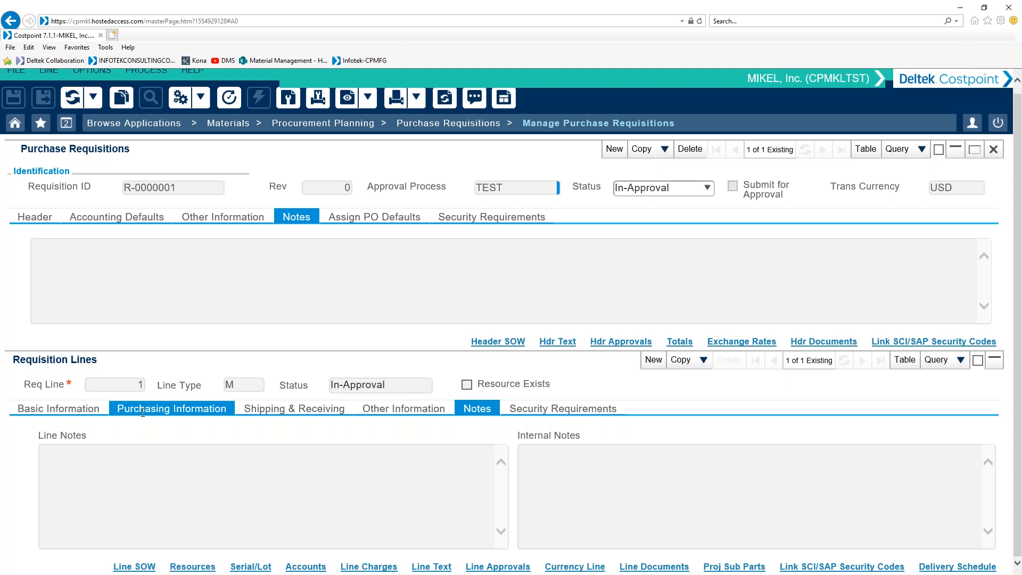
click(77, 409)
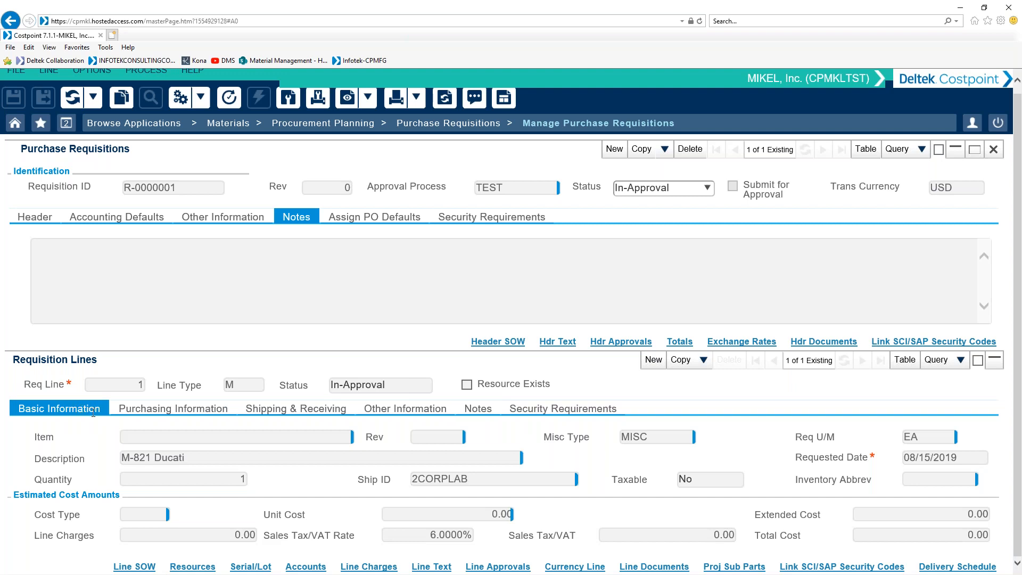
click(400, 411)
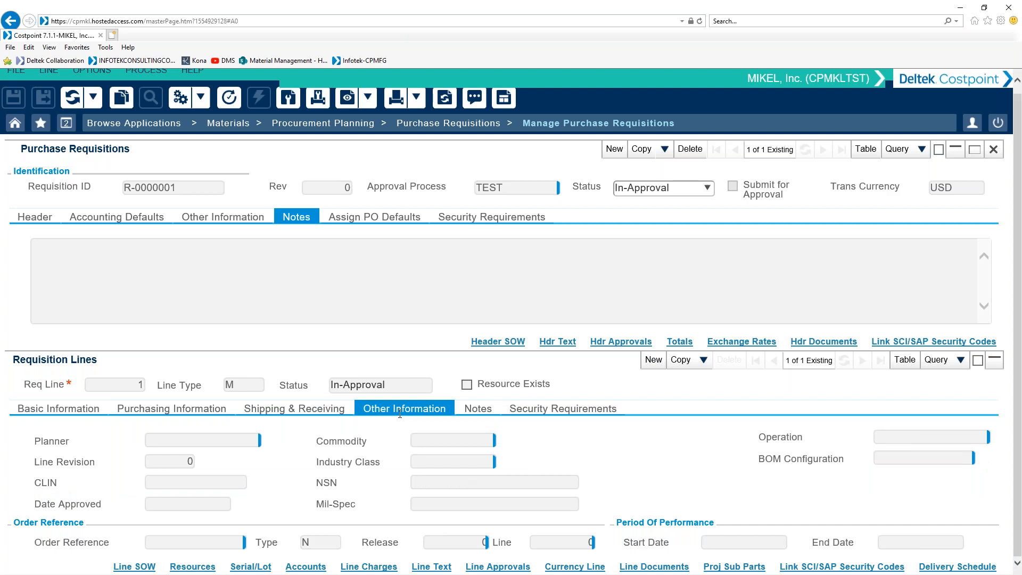
click(176, 407)
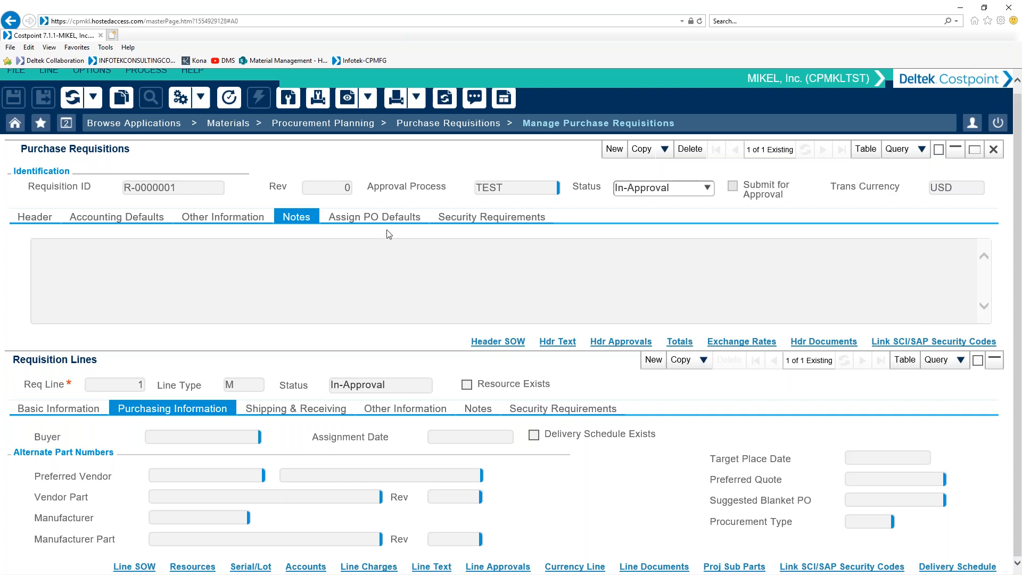
click(321, 124)
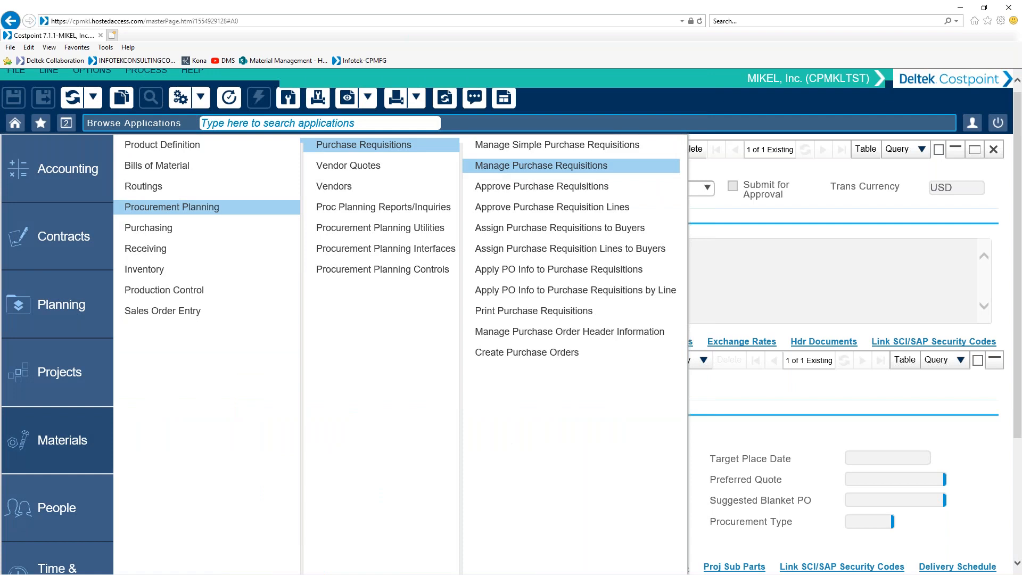
click(131, 152)
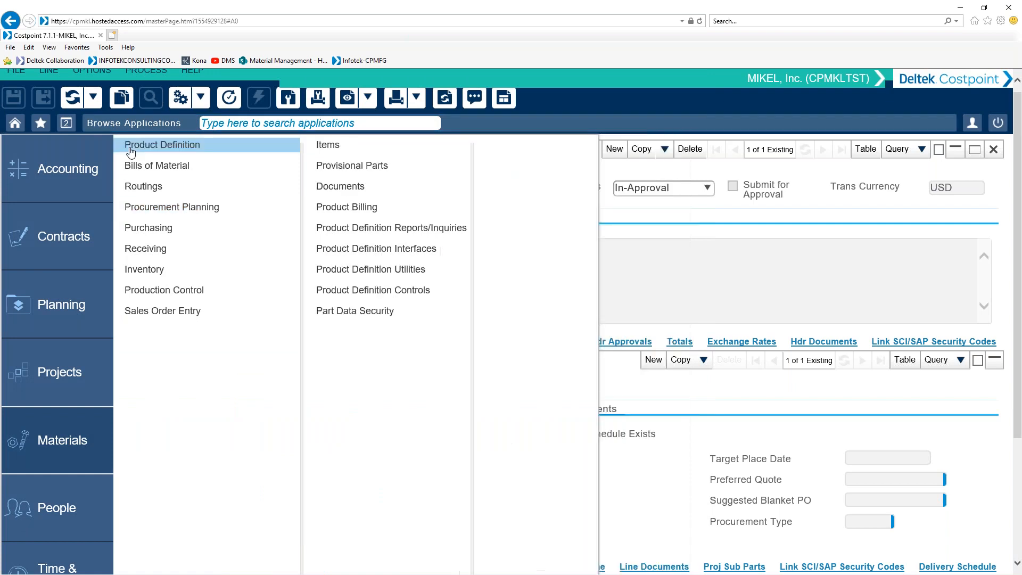
click(392, 291)
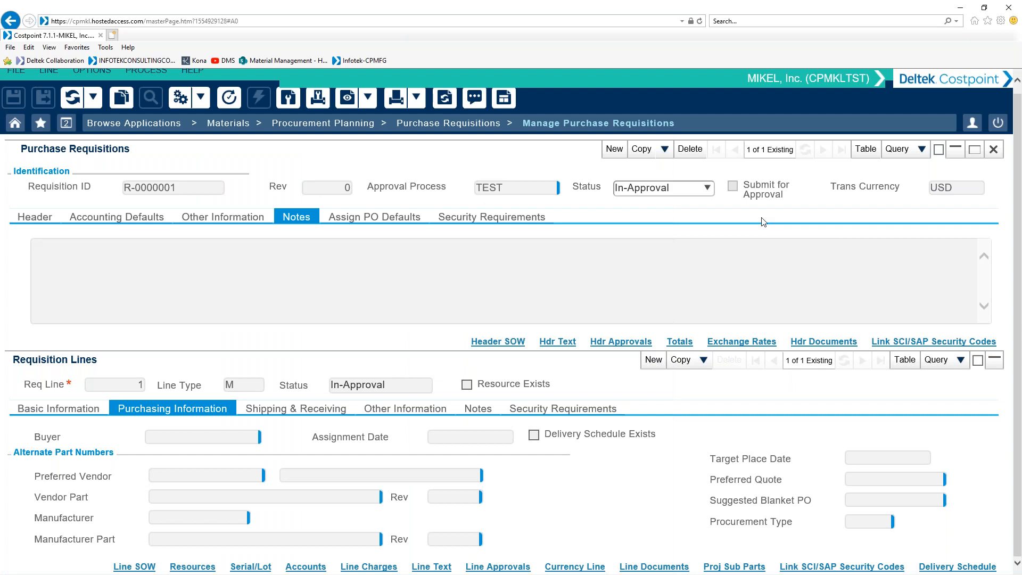
Step: Return to View Purchase Requisition Status, rerun the inquiry and check the requisition's status
click(461, 131)
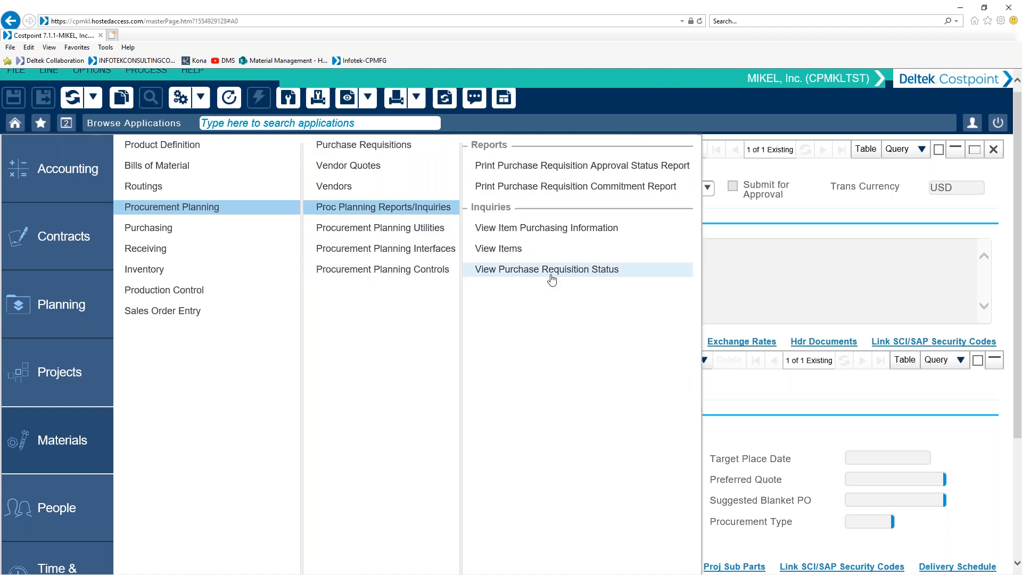
click(551, 278)
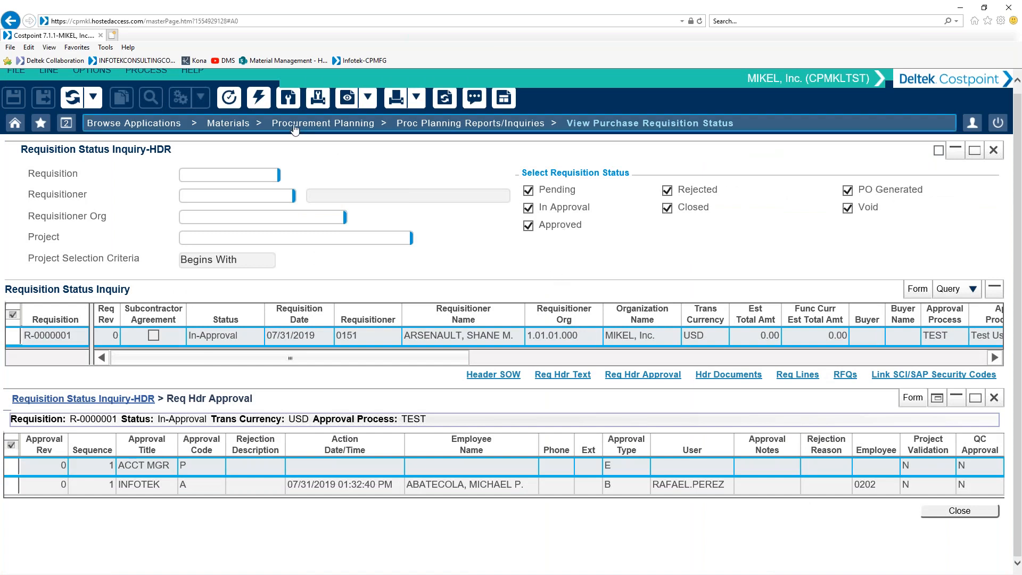
click(263, 100)
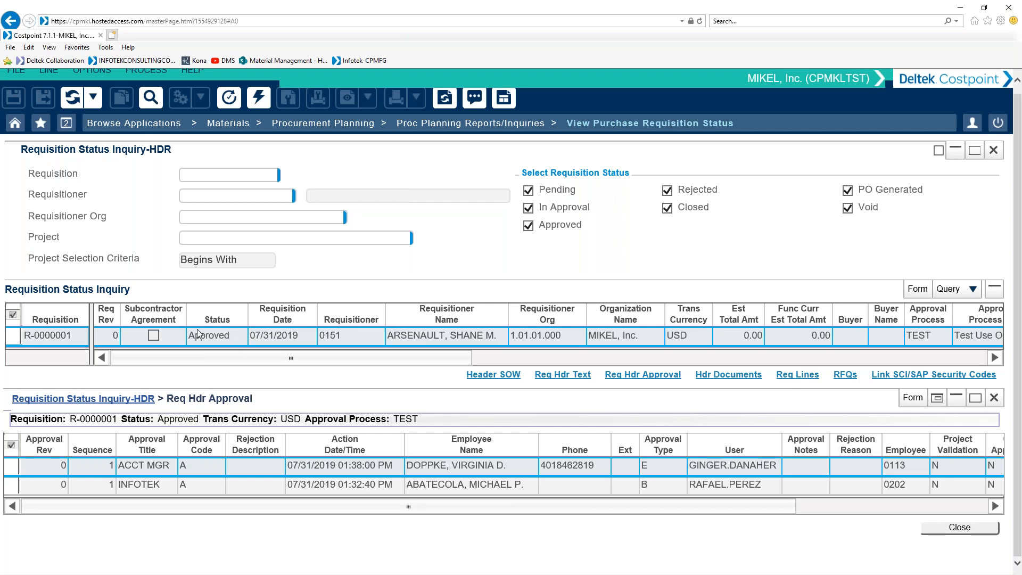
drag(232, 337, 186, 339)
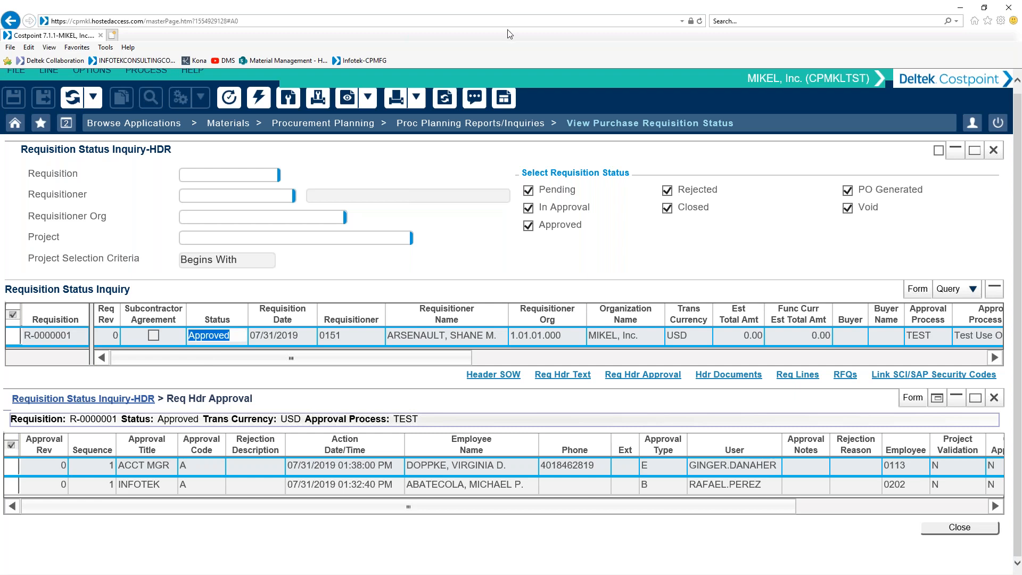
Step: Open Apply PO Info to Purchase Requisitions and retrieve the existing requisition with an unfiltered search
click(345, 123)
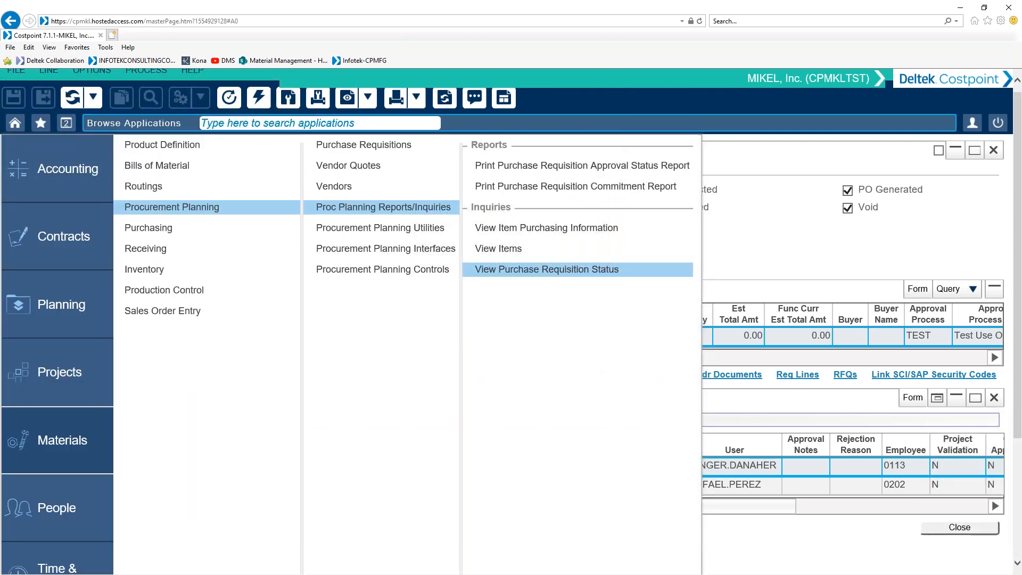
mouse_move(348, 142)
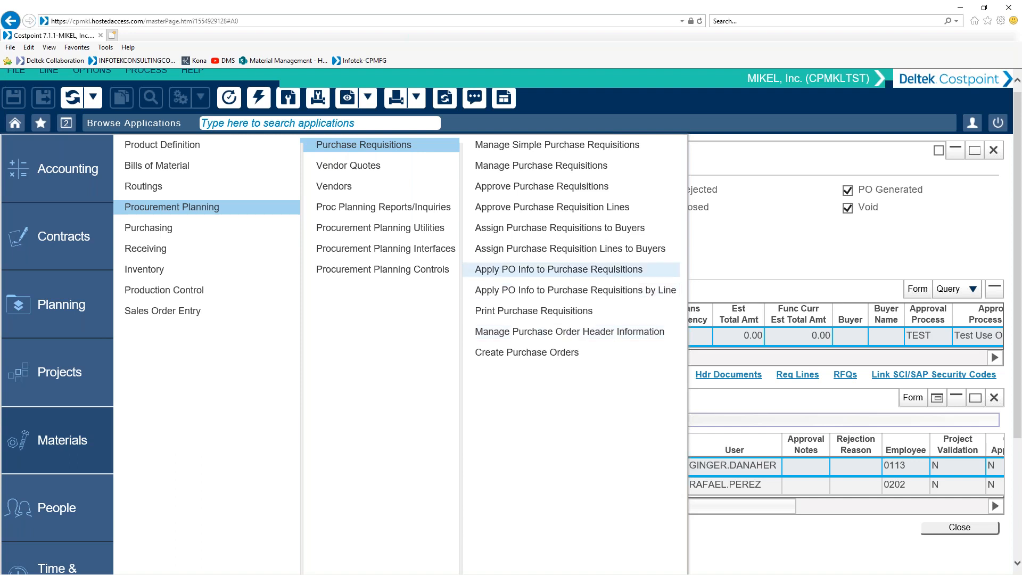
click(558, 269)
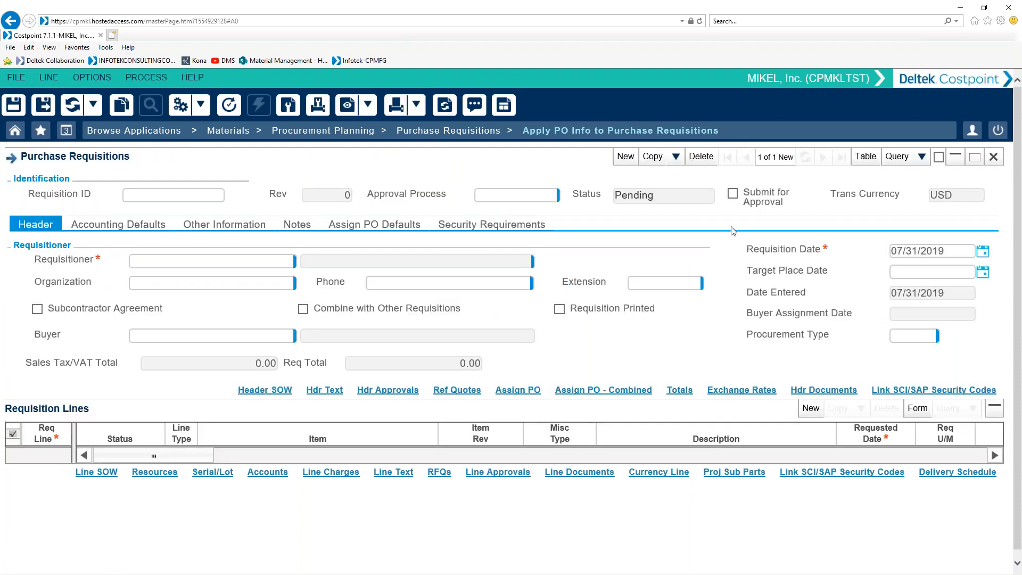
click(896, 158)
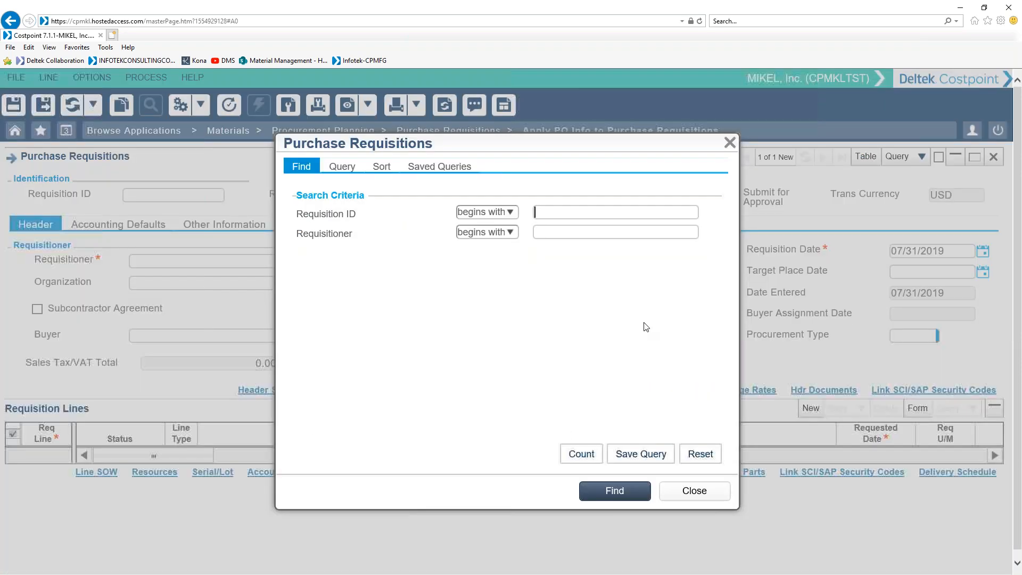
click(603, 490)
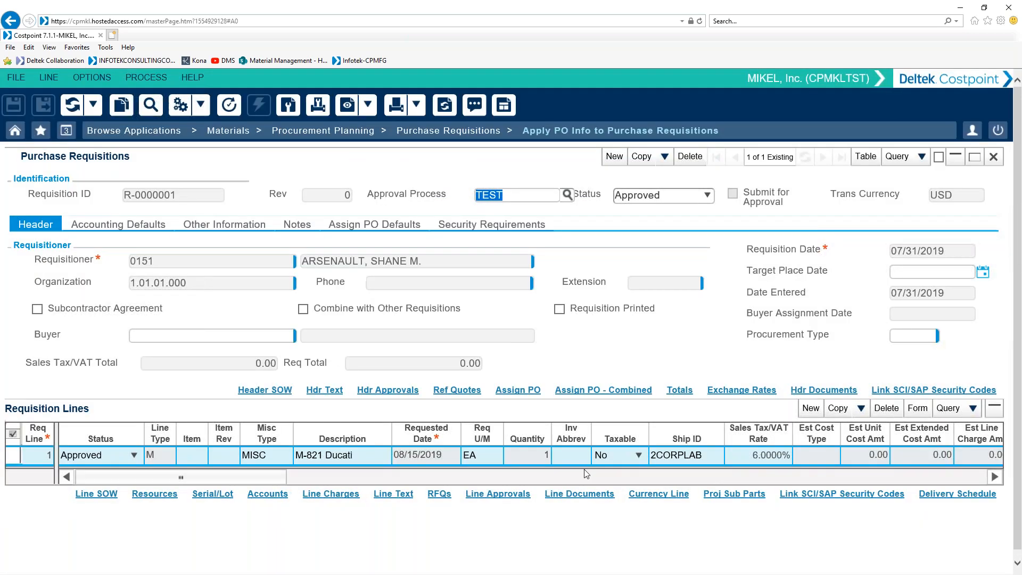
Step: Assign a buyer to the requisition header by choosing one from the buyer lookup
click(205, 334)
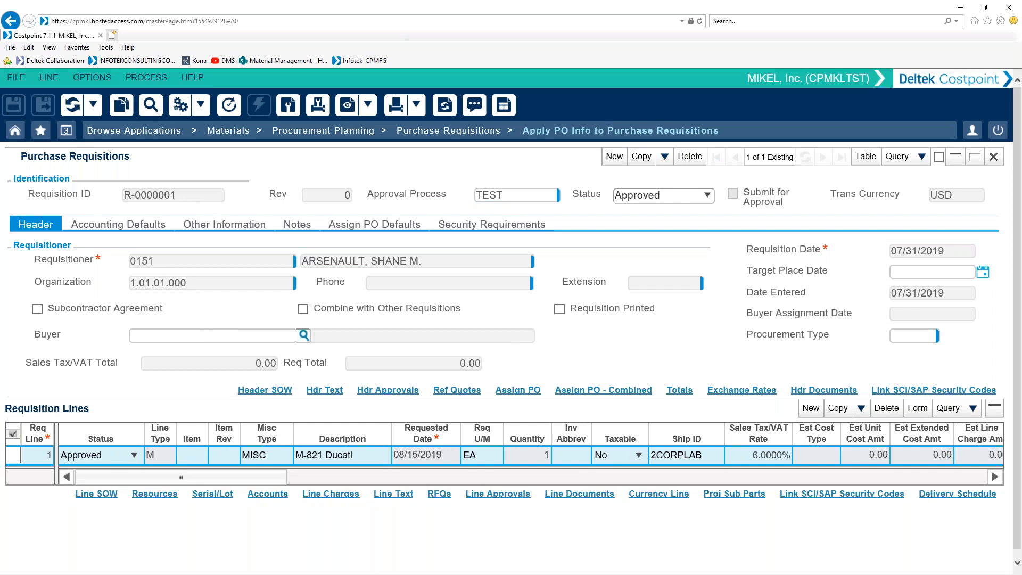
click(304, 335)
click(197, 391)
click(466, 430)
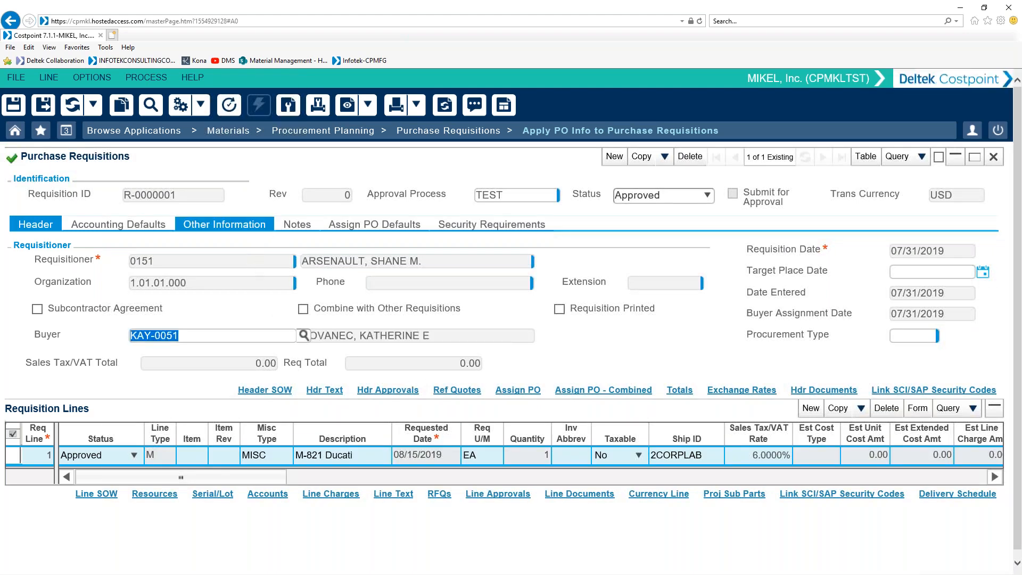
Step: Check the requisition's PO defaults under Other Information, open Assign PO and try to autoload its lines
click(224, 224)
mouse_move(535, 268)
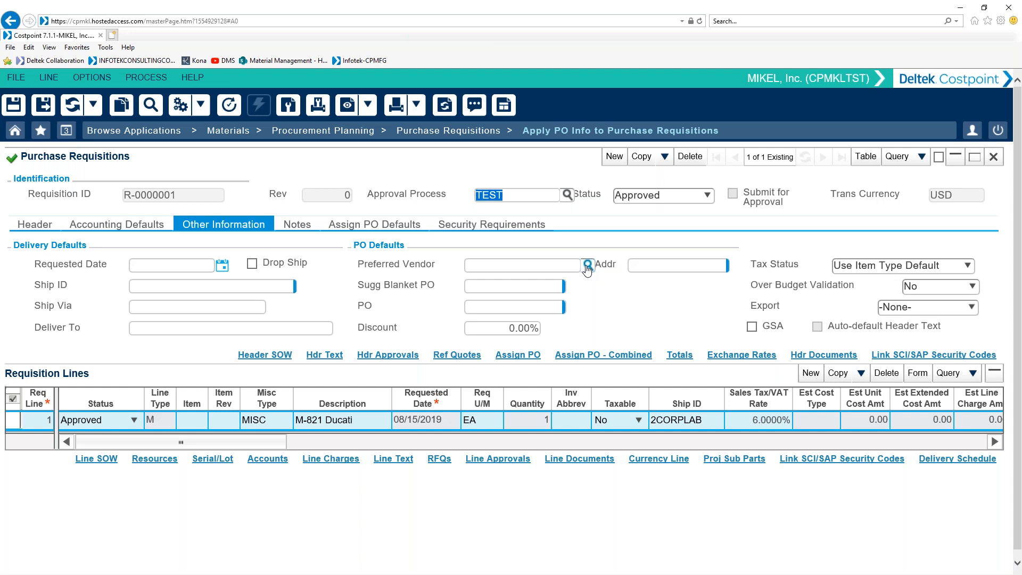
click(530, 356)
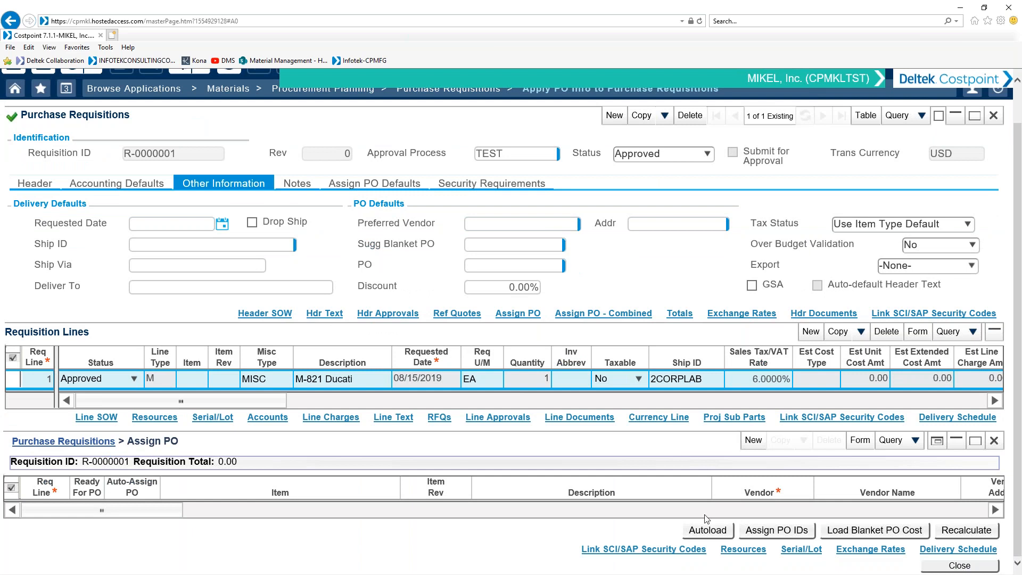
click(707, 530)
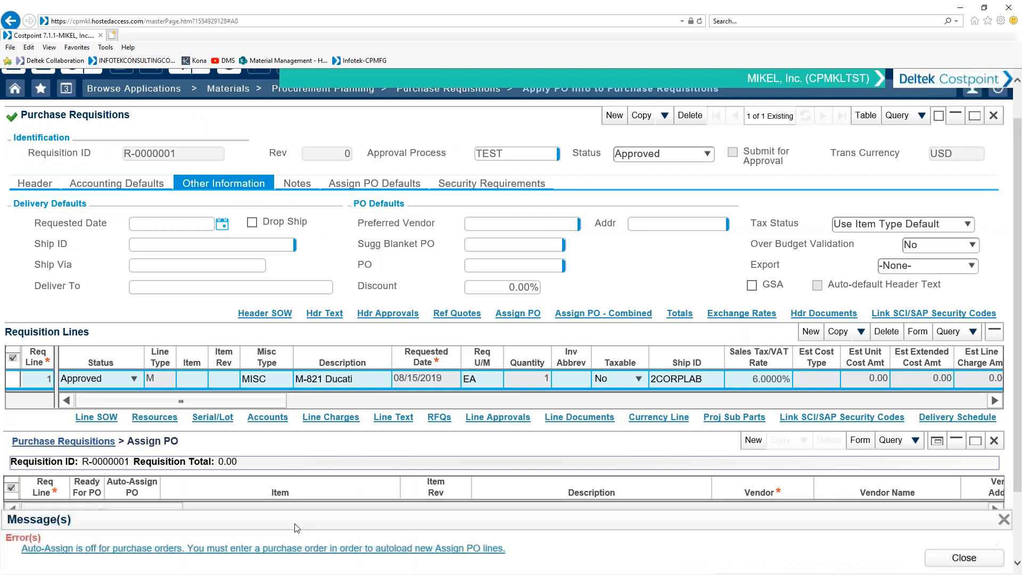
click(467, 548)
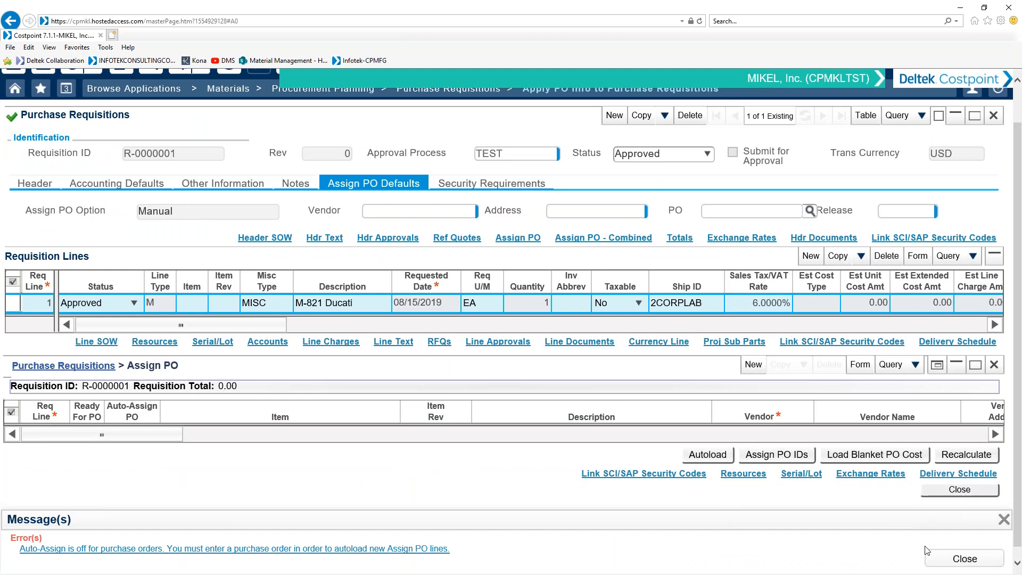
click(929, 554)
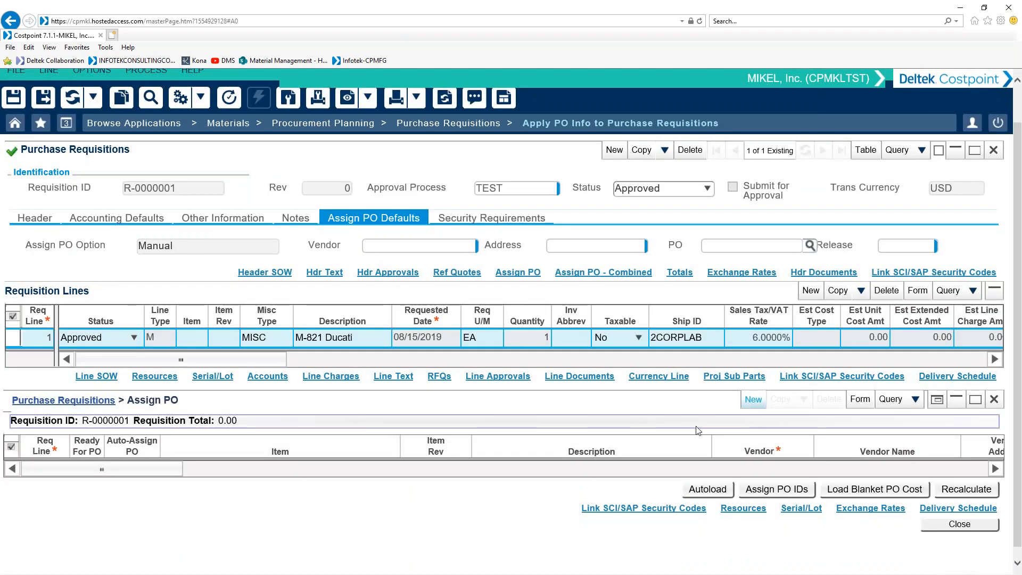
Step: Add a blank Assign PO line, review its negotiated cost fields and close the Assign PO section
drag(182, 502, 637, 506)
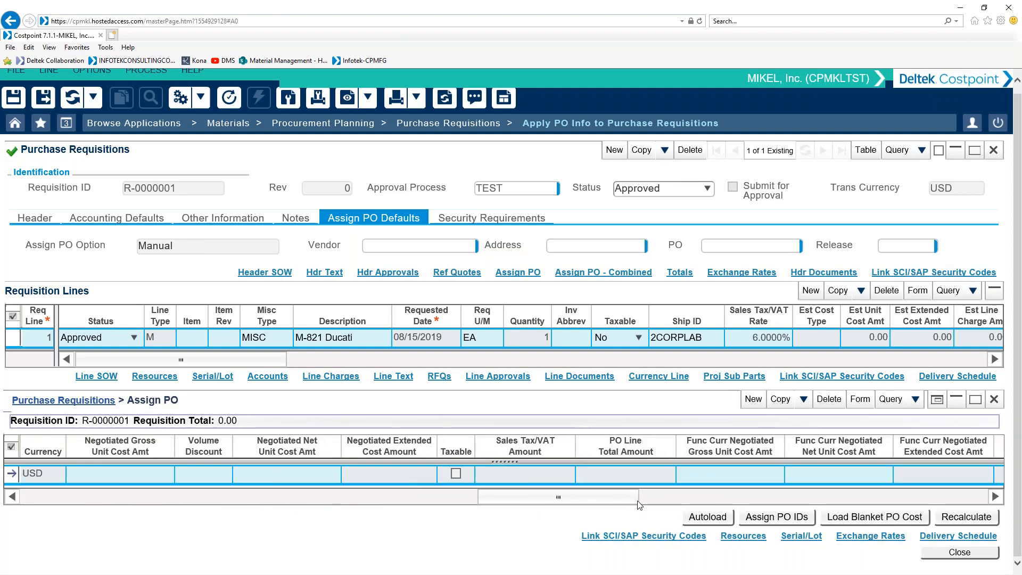
click(1000, 401)
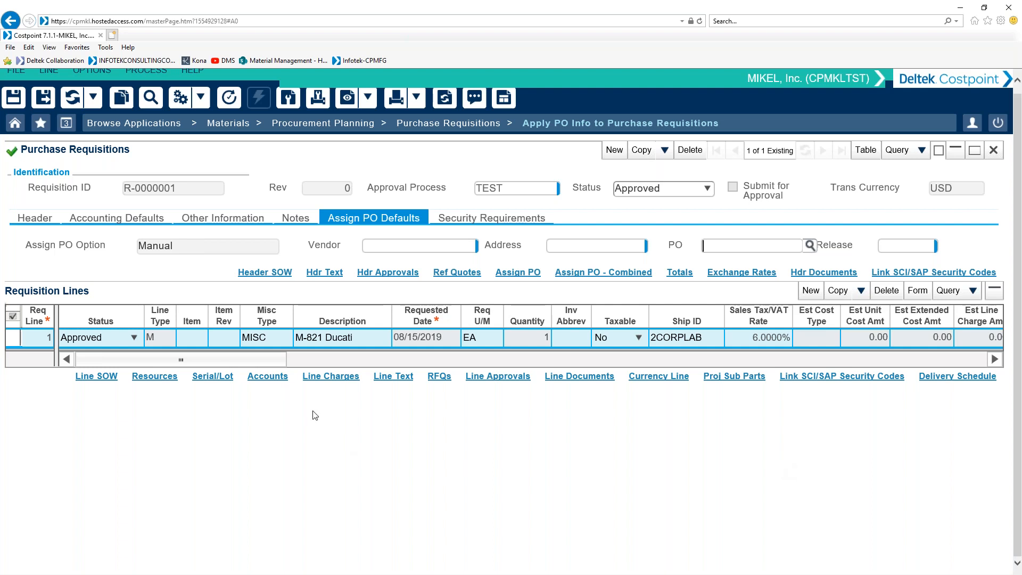
Step: Review the requisition header's Accounting Defaults and Other Information
click(157, 220)
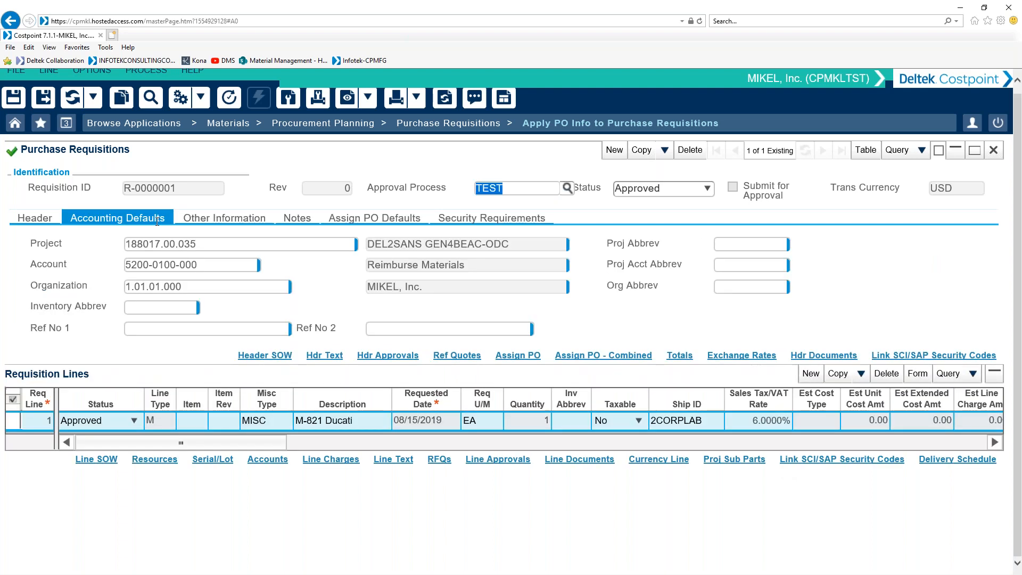
click(203, 218)
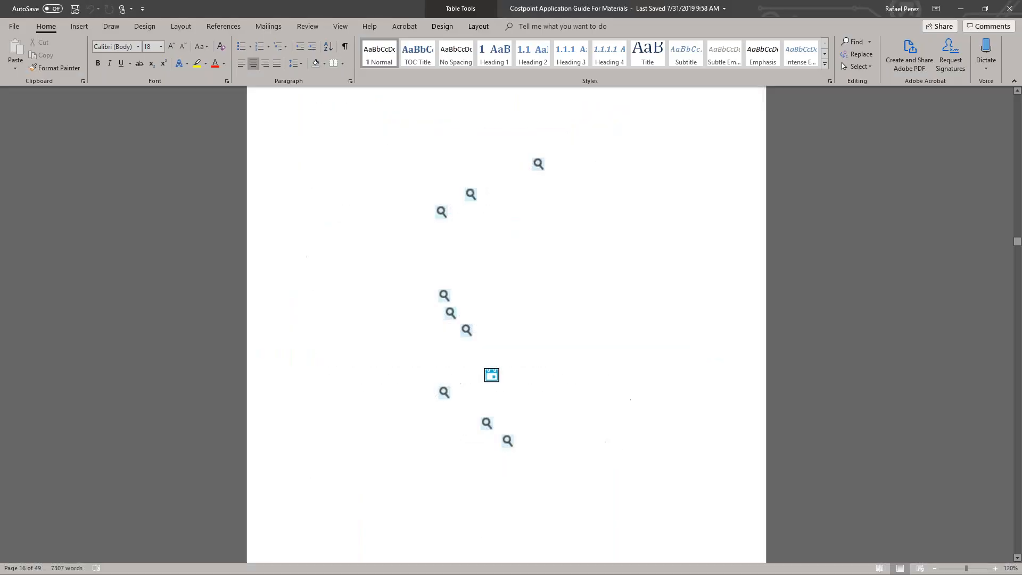
Step: Switch to the Costpoint Application Guide For Materials in Word and examine the Manage Purchase Requisitions instructions for the requisition header
scroll(457, 259, up, 2)
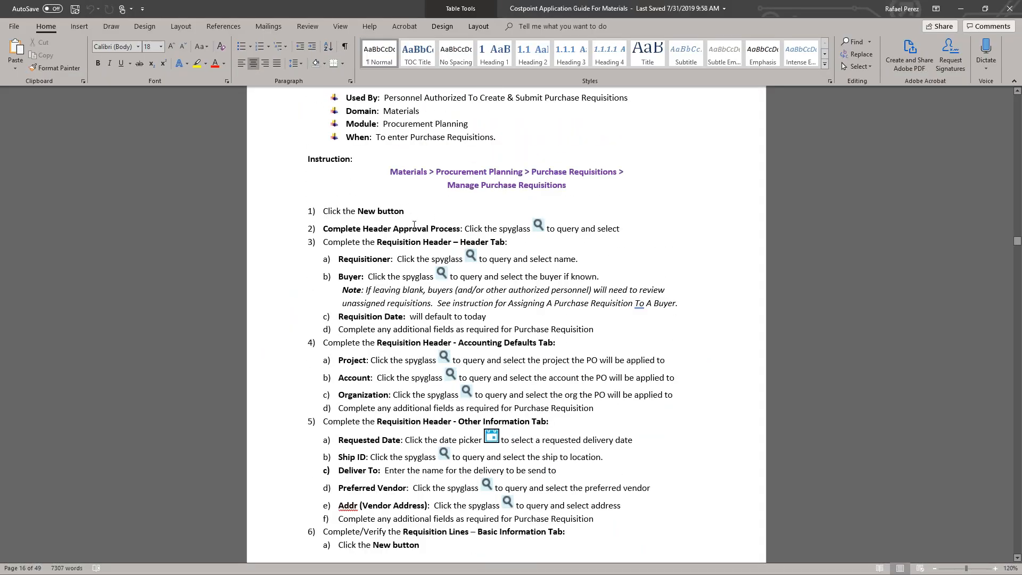
scroll(414, 226, down, 1)
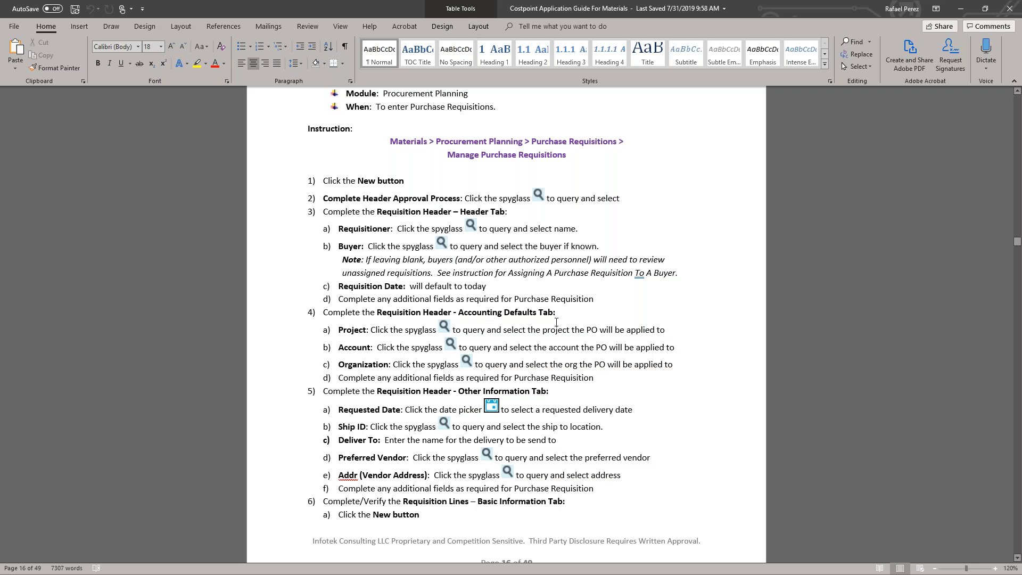
scroll(557, 319, down, 2)
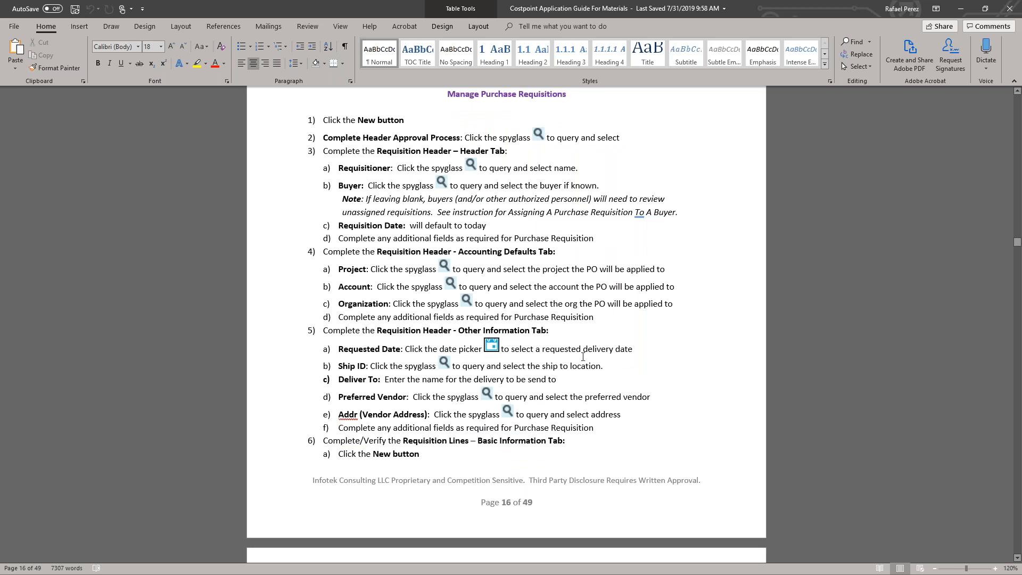
scroll(582, 356, down, 2)
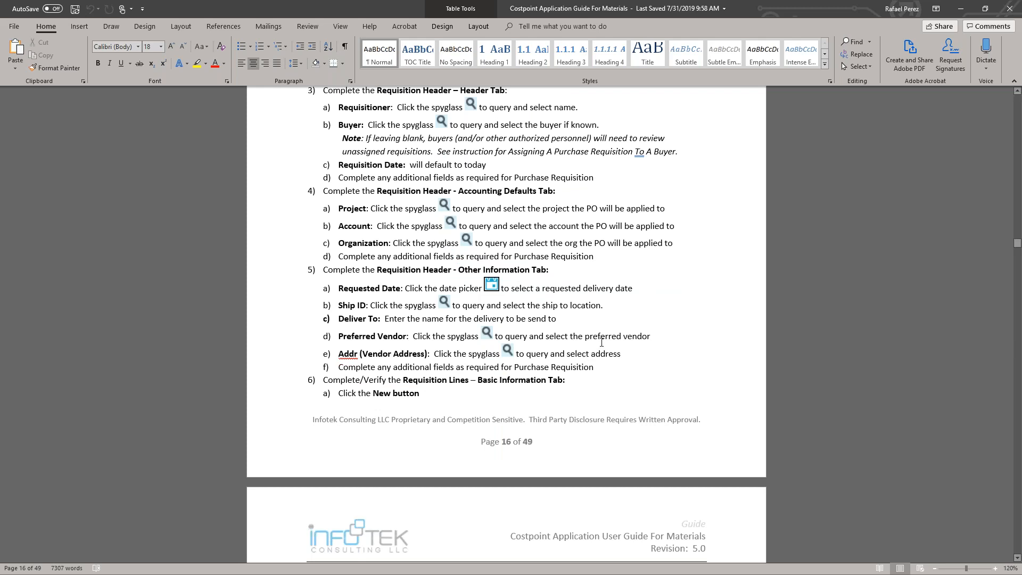
scroll(602, 342, down, 1)
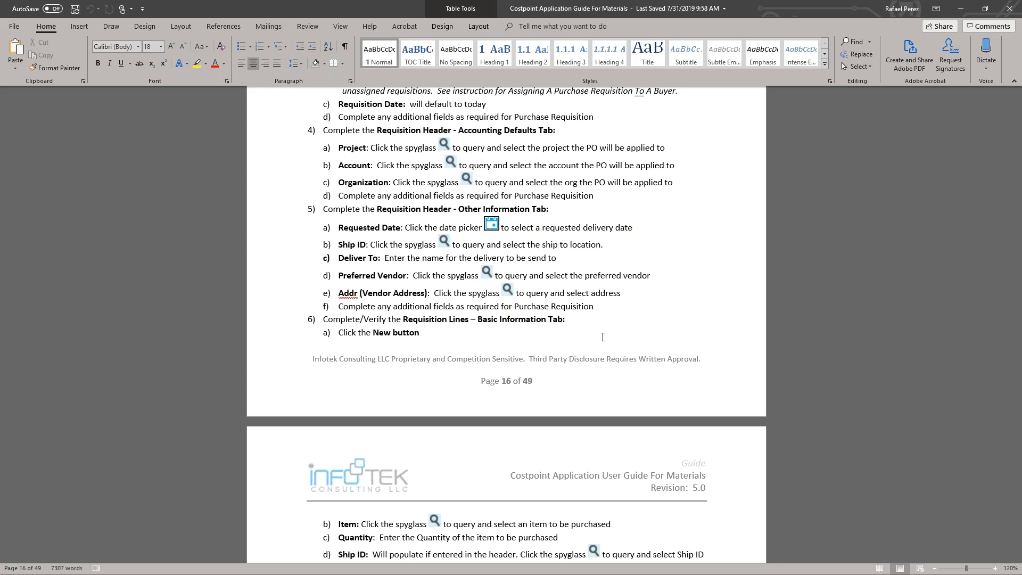
scroll(602, 337, down, 2)
scroll(506, 325, down, 1)
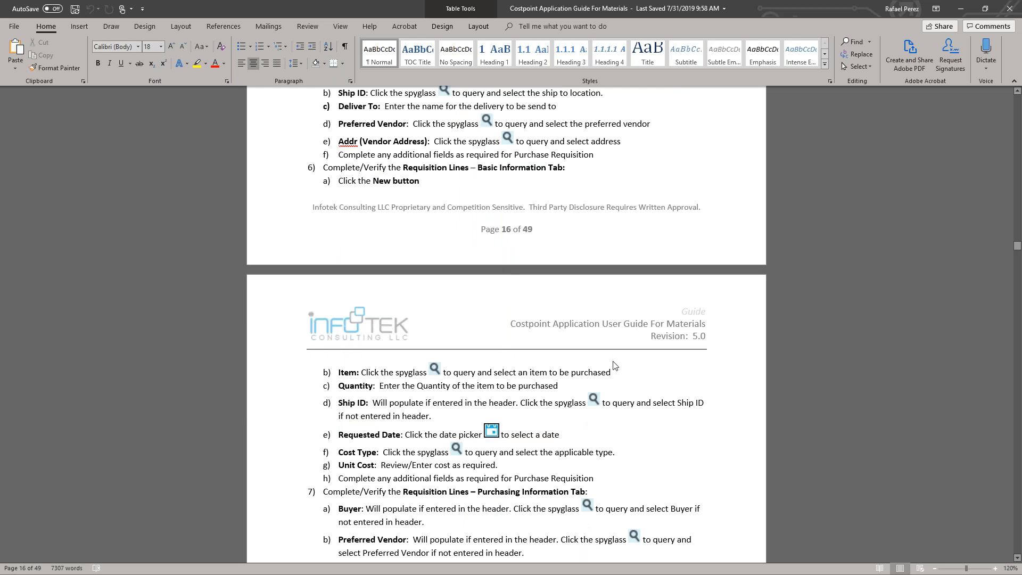
Step: Read the guide's instructions for requisition lines, saving and attaching supporting documentation, and return to Costpoint
scroll(585, 370, down, 2)
scroll(585, 369, down, 1)
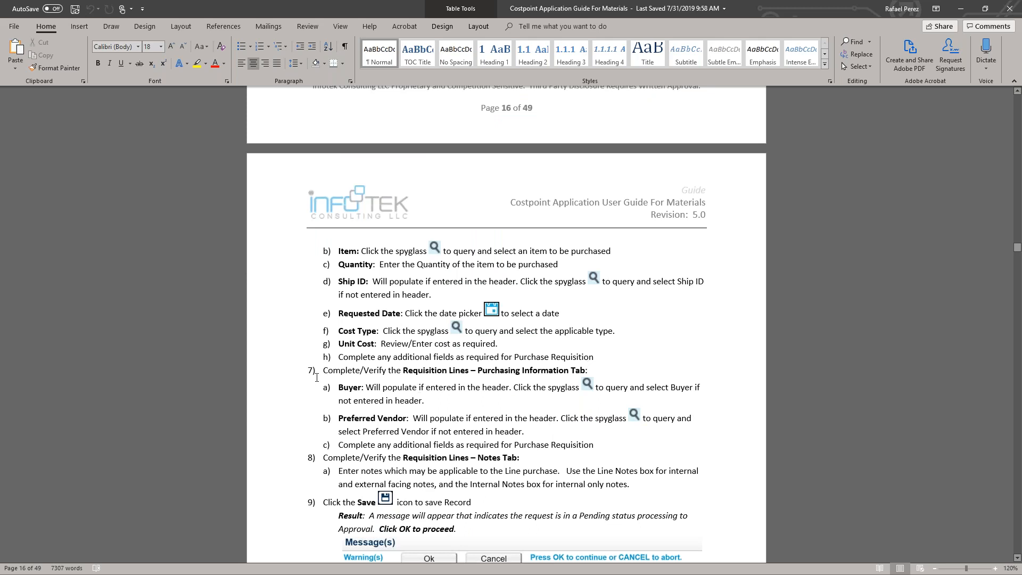
scroll(373, 391, down, 3)
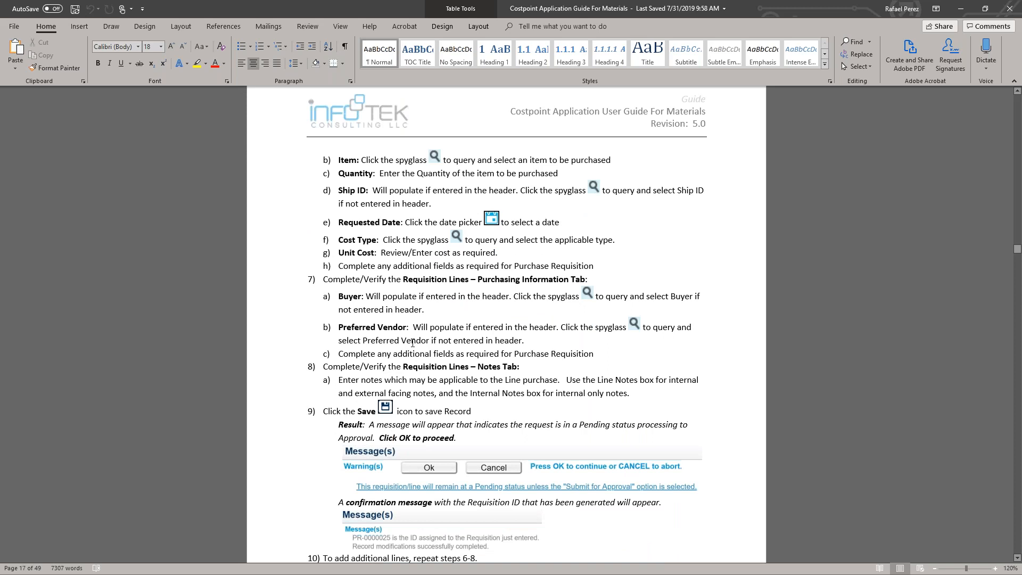
scroll(479, 375, down, 2)
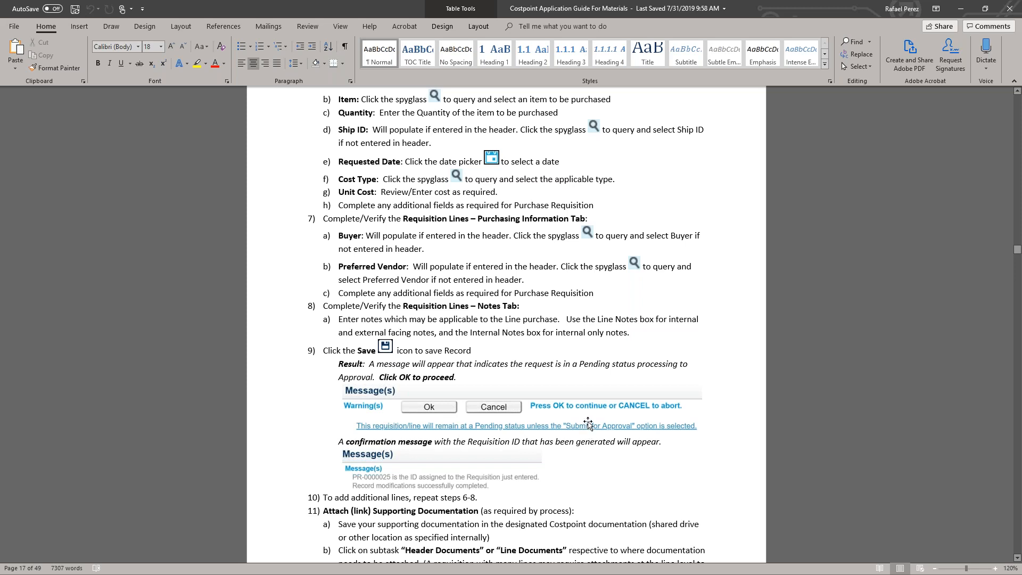
scroll(589, 425, down, 2)
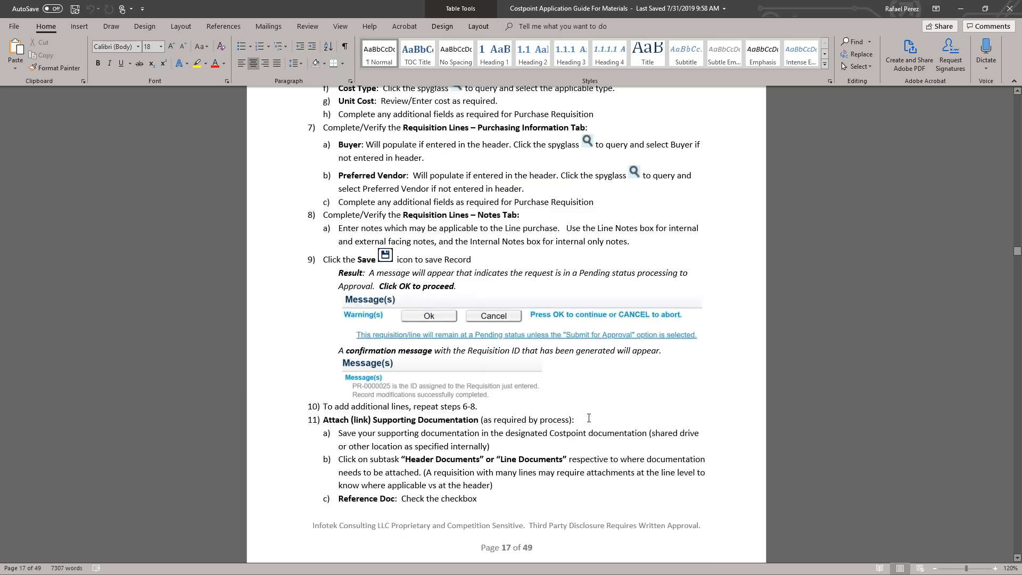
scroll(589, 419, down, 1)
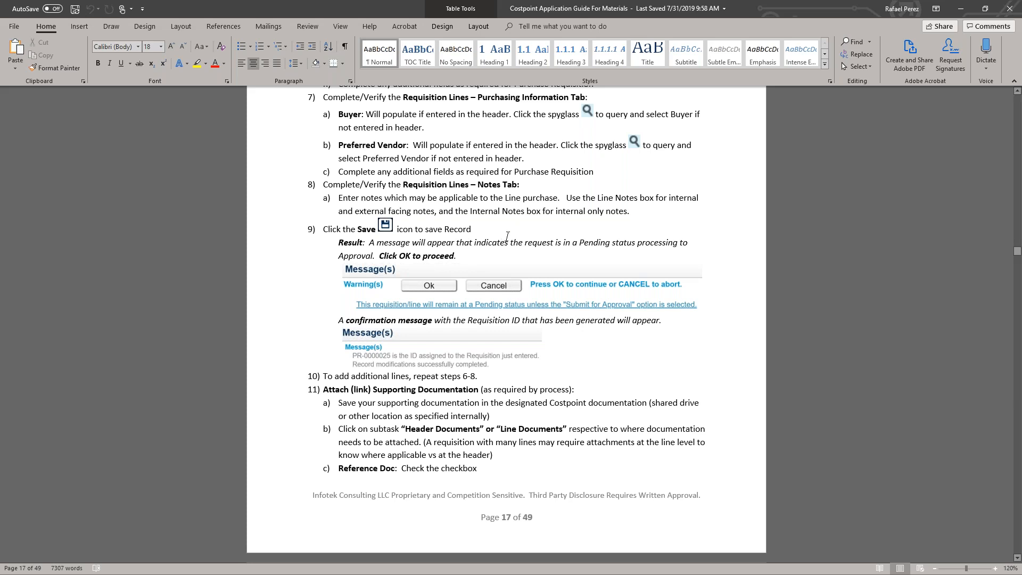
scroll(486, 486, down, 1)
scroll(492, 458, down, 3)
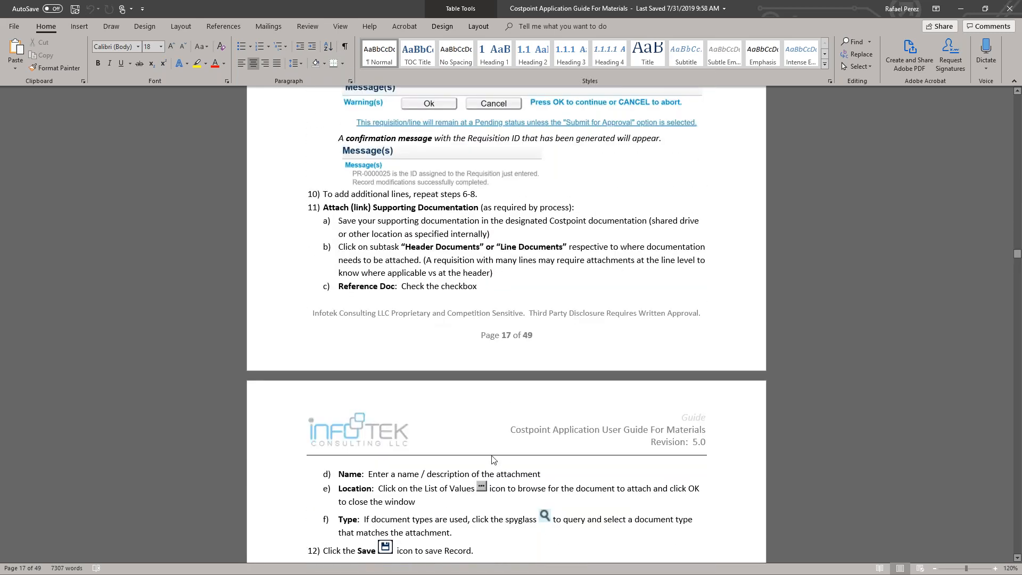
scroll(492, 460, up, 2)
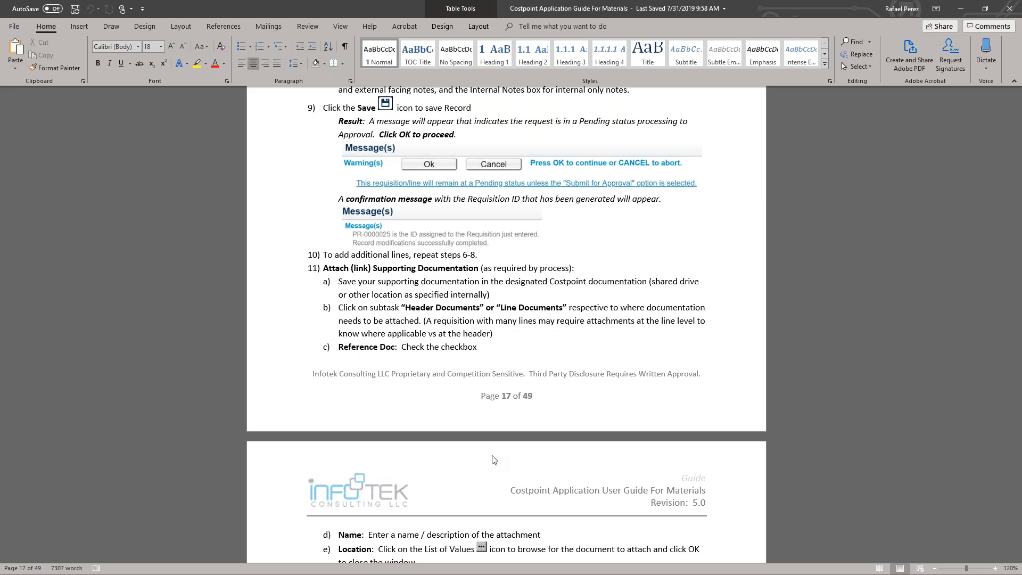
click(958, 10)
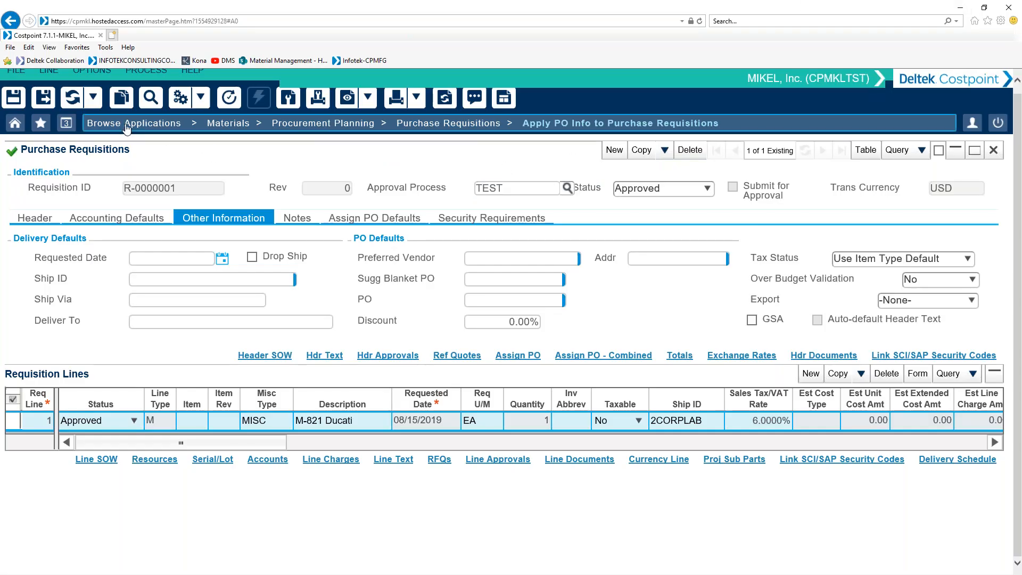
Step: Browse the Admin applications under System Administration to see the Content Management group
click(126, 128)
scroll(167, 437, down, 5)
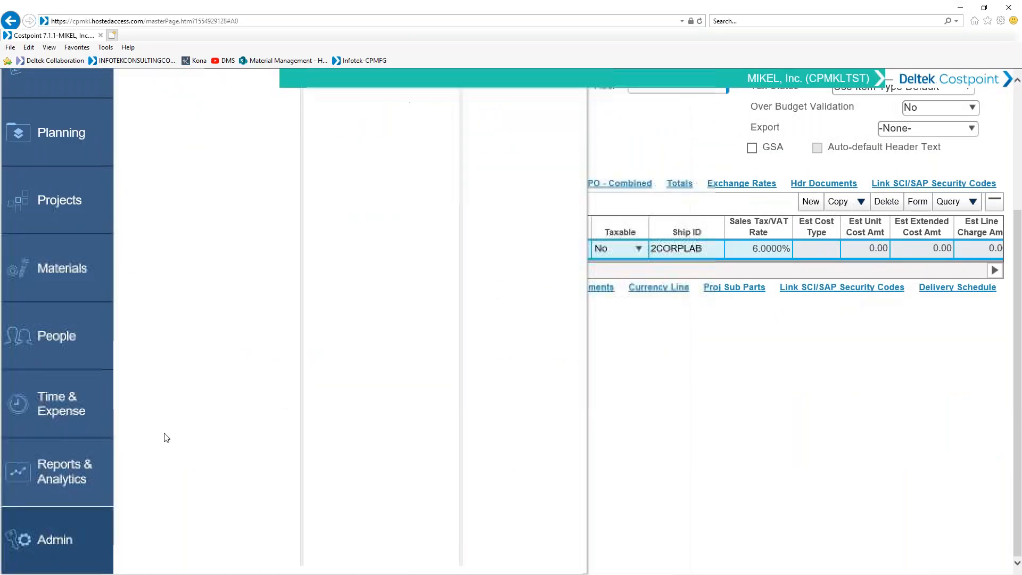
scroll(167, 438, up, 5)
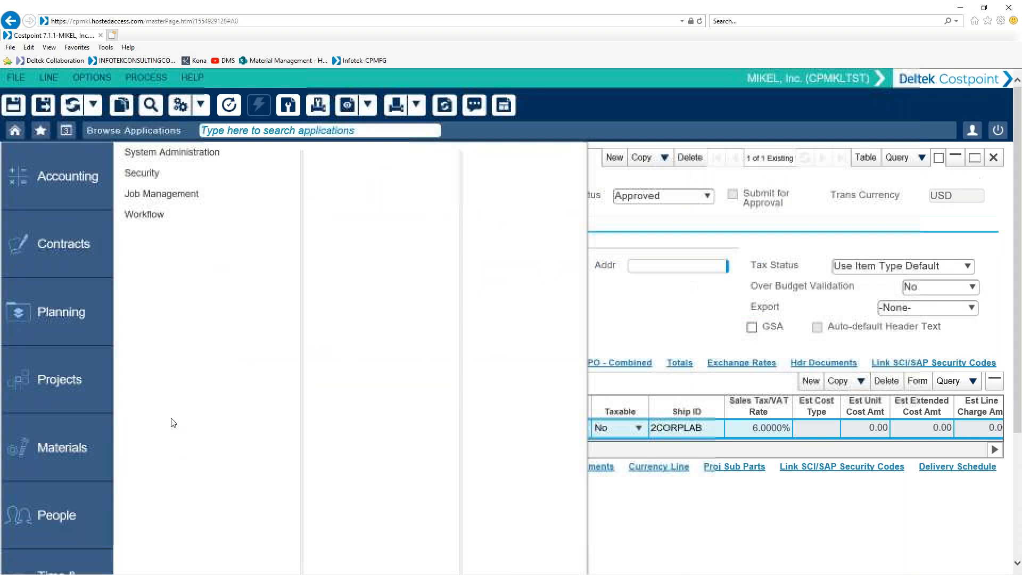
click(168, 160)
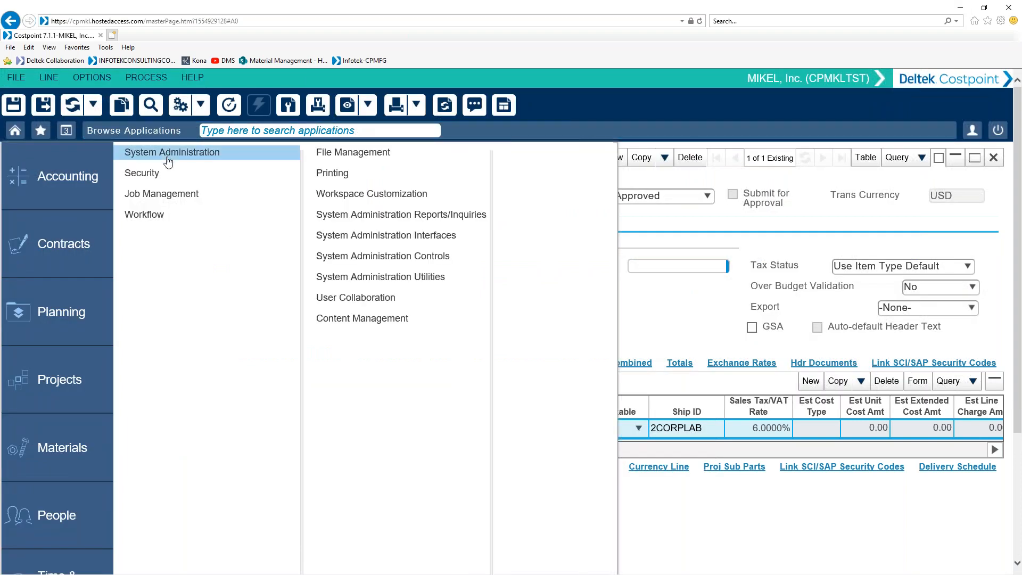
click(382, 321)
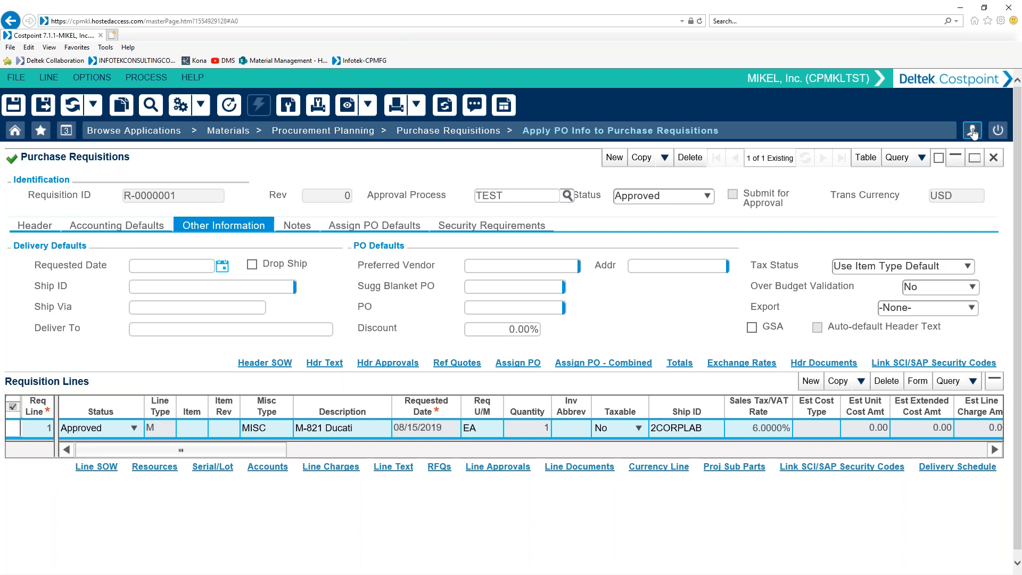
Step: Close Apply PO Info to Purchase Requisitions and discard the unsaved changes
click(993, 157)
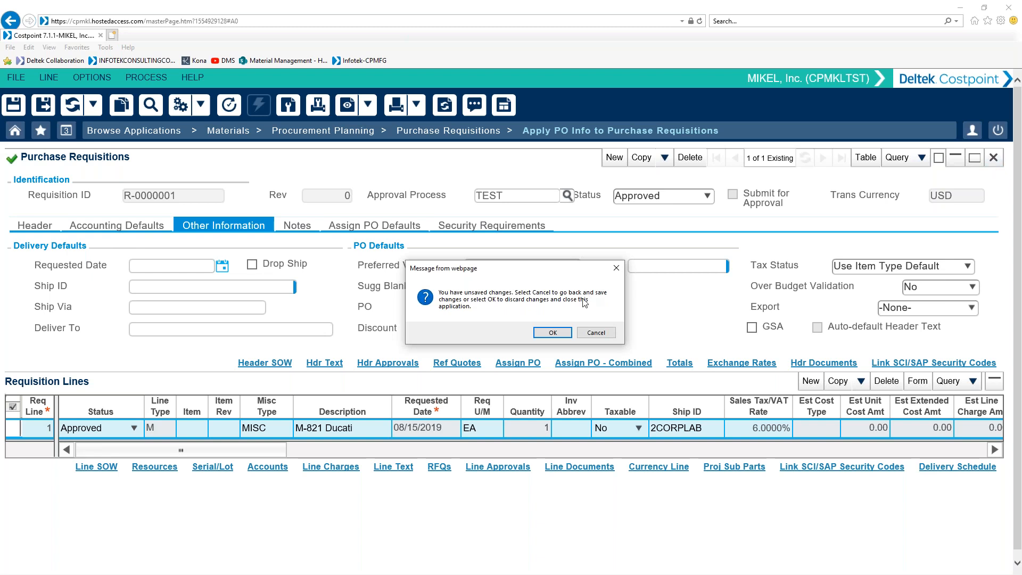
click(553, 333)
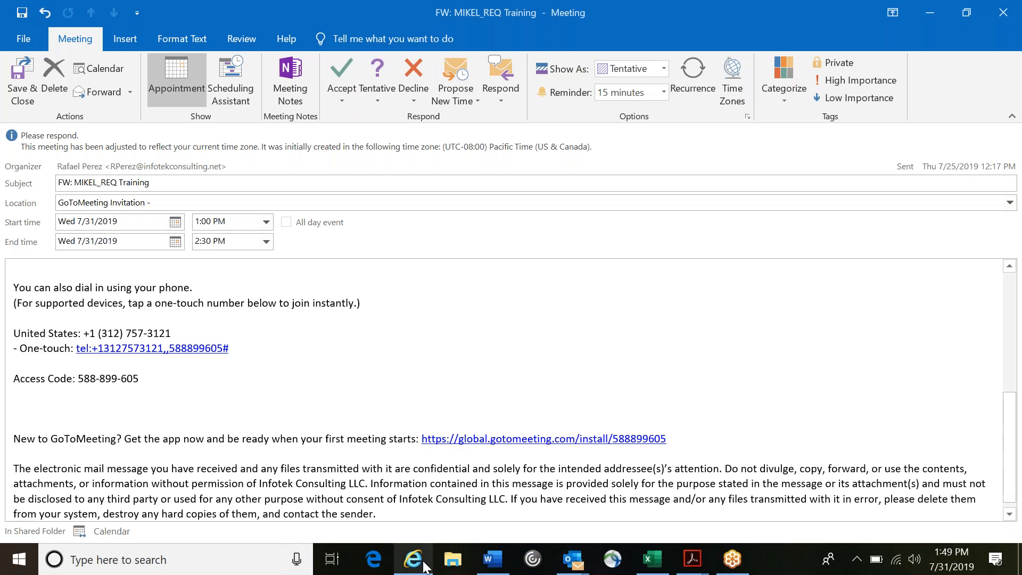
Step: Open a new Internet Explorer window and reach the Costpoint and Time & Expense login through the TBS Deltek Costpoint favorite
right_click(416, 567)
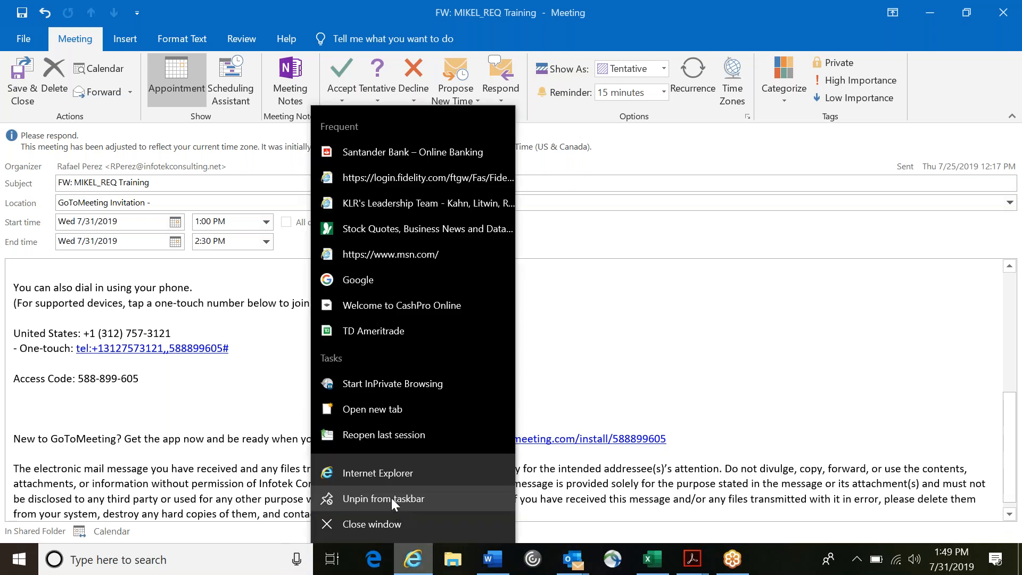
click(391, 484)
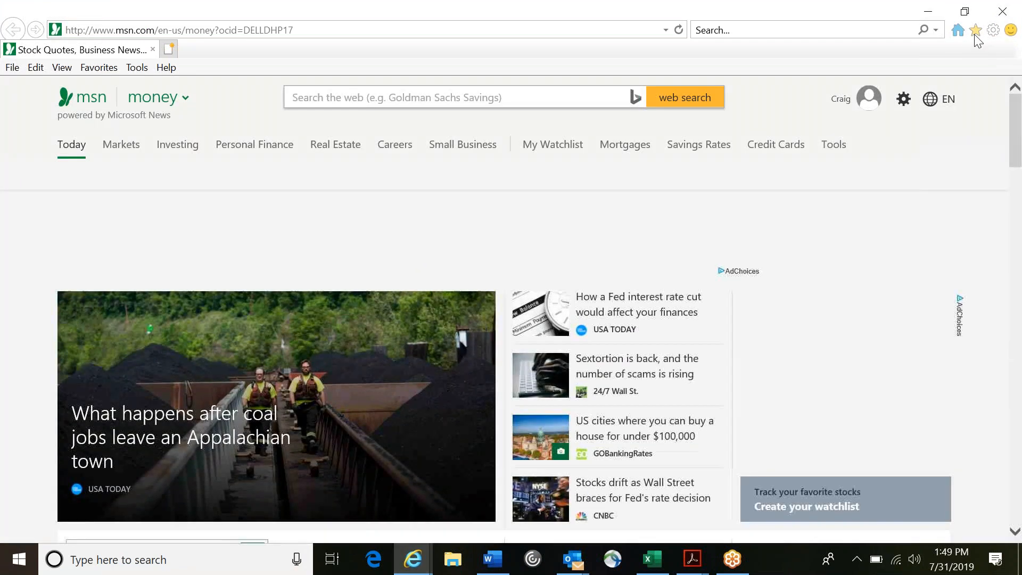
click(975, 30)
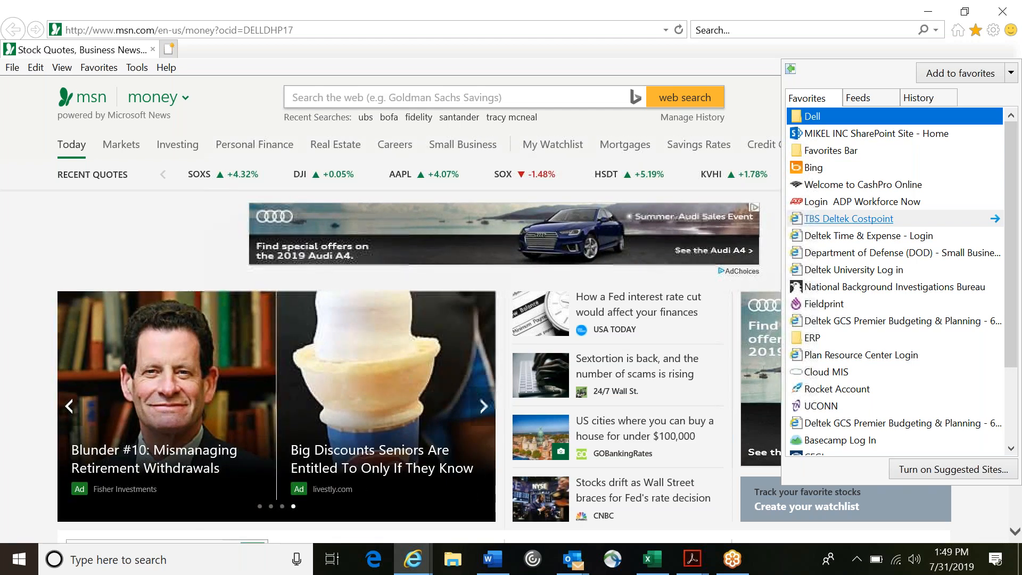
click(848, 218)
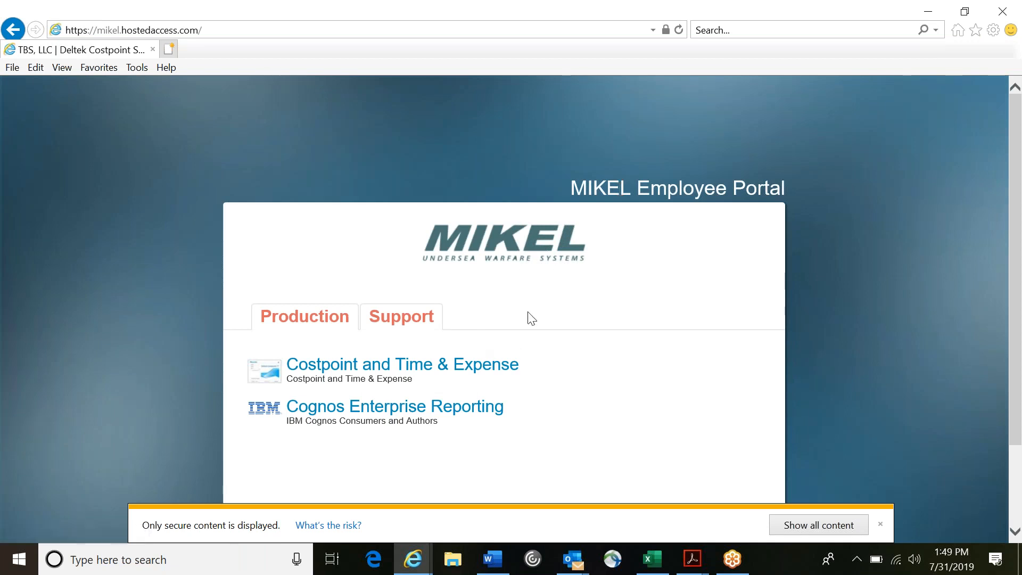
scroll(553, 339, down, 2)
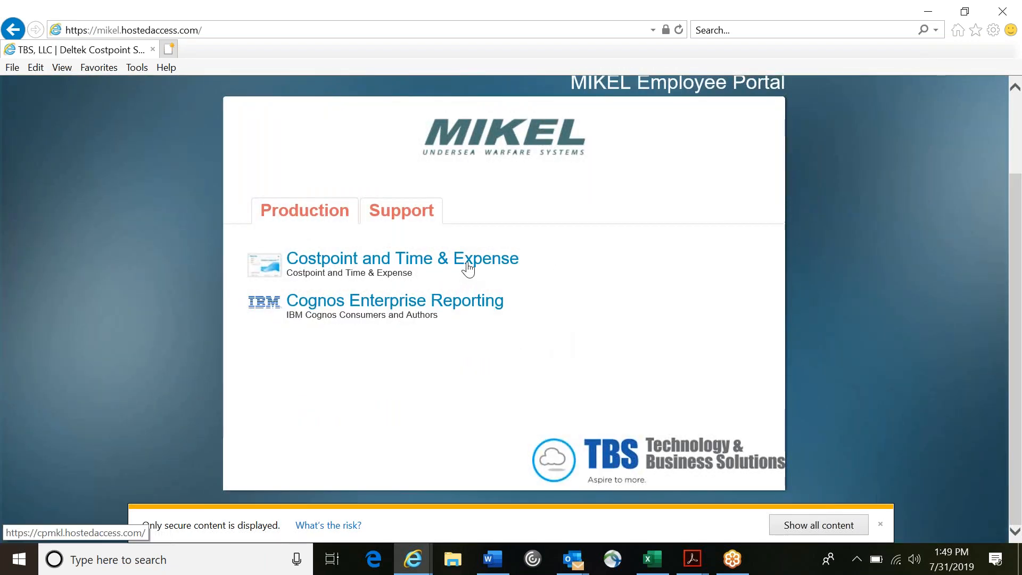
click(362, 266)
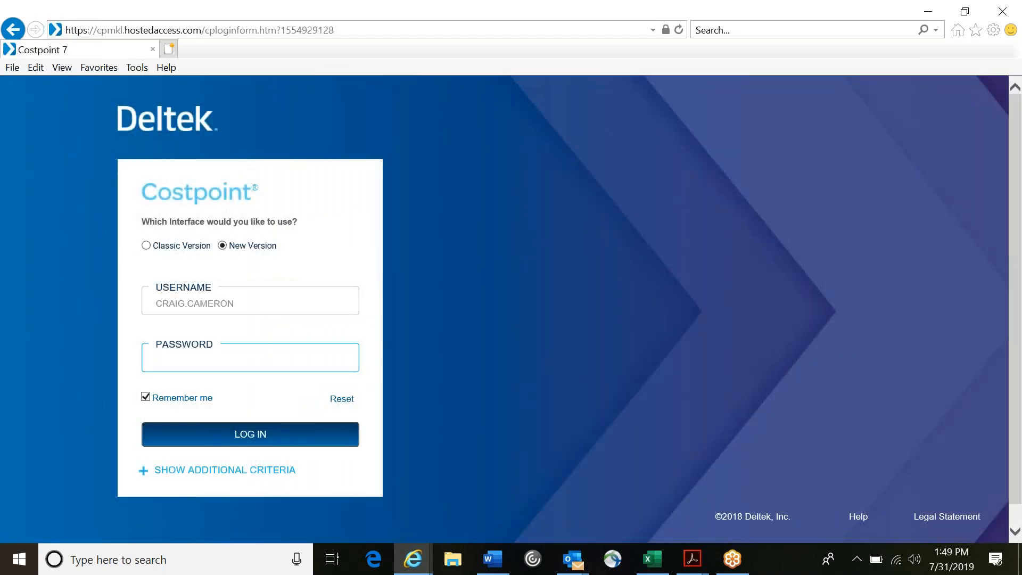
Step: Replace the remembered login username with the other employee's username, correcting its surname part
click(264, 303)
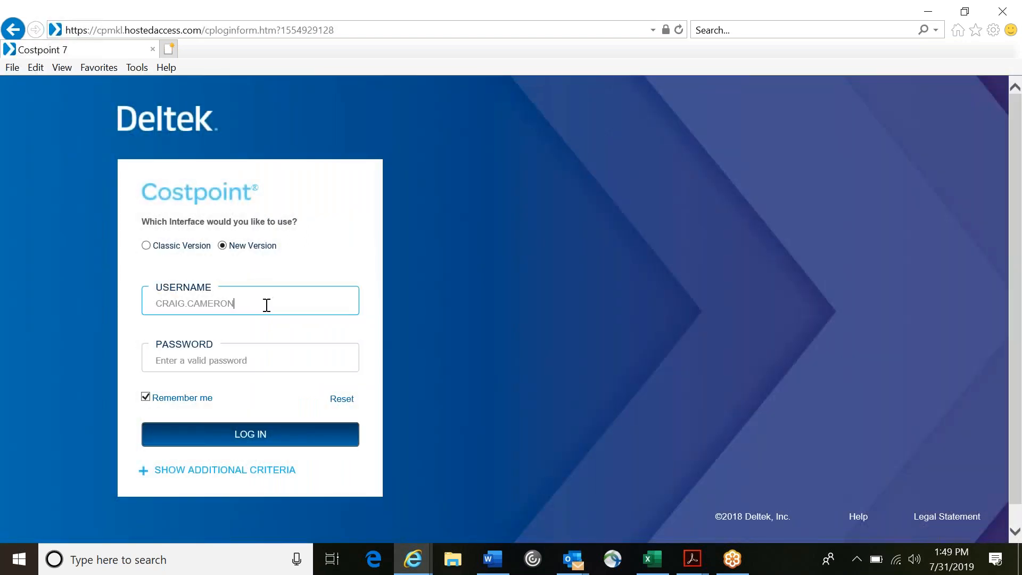
key(ctrl+a)
key(Tab)
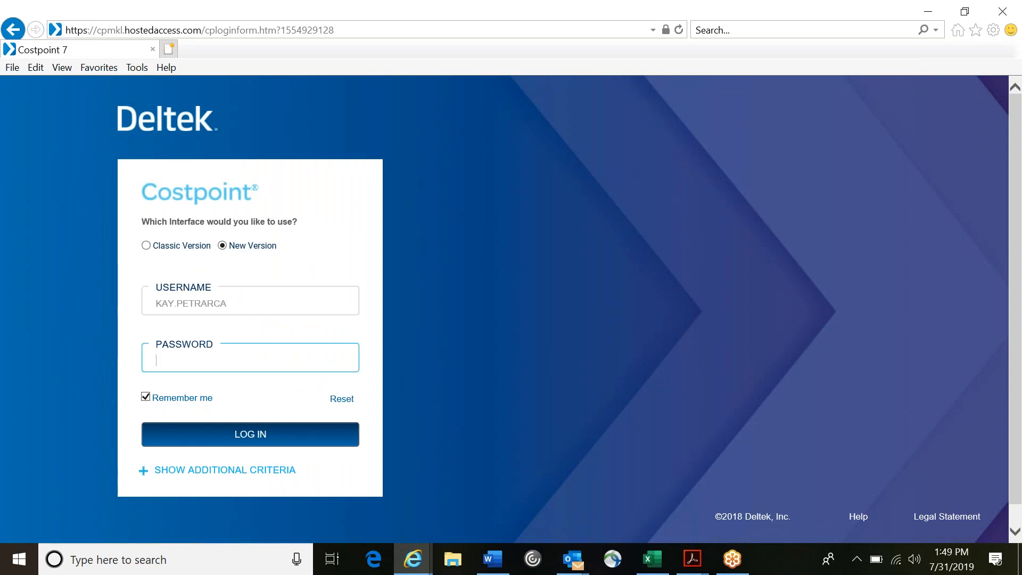
click(265, 304)
key(BackSpace)
key(BackSpace)
key(BackSpace)
key(BackSpace)
key(BackSpace)
key(BackSpace)
key(BackSpace)
key(BackSpace)
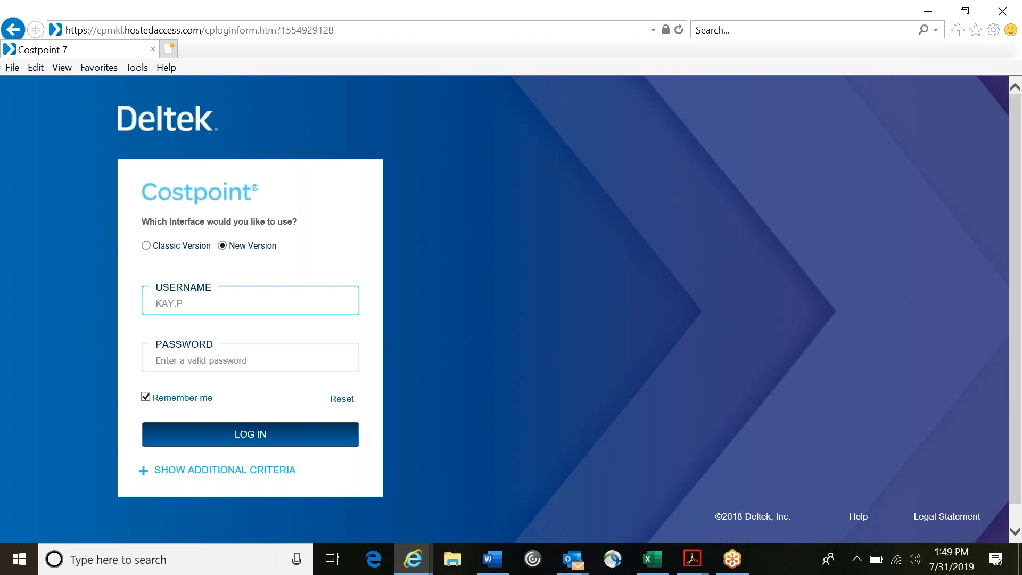
key(Tab)
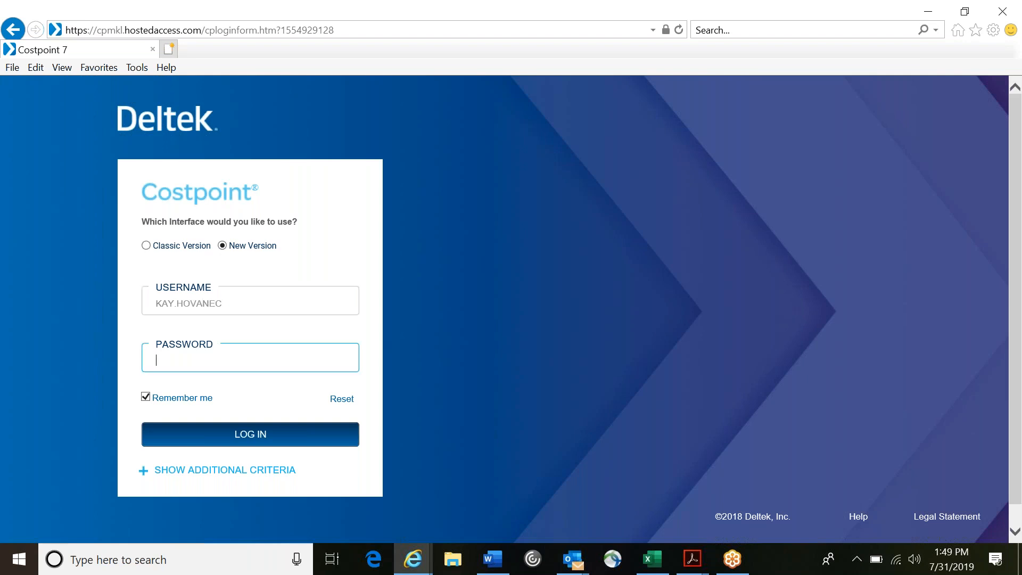
Step: Show the additional login criteria and set the system to CPMKLTST
click(226, 471)
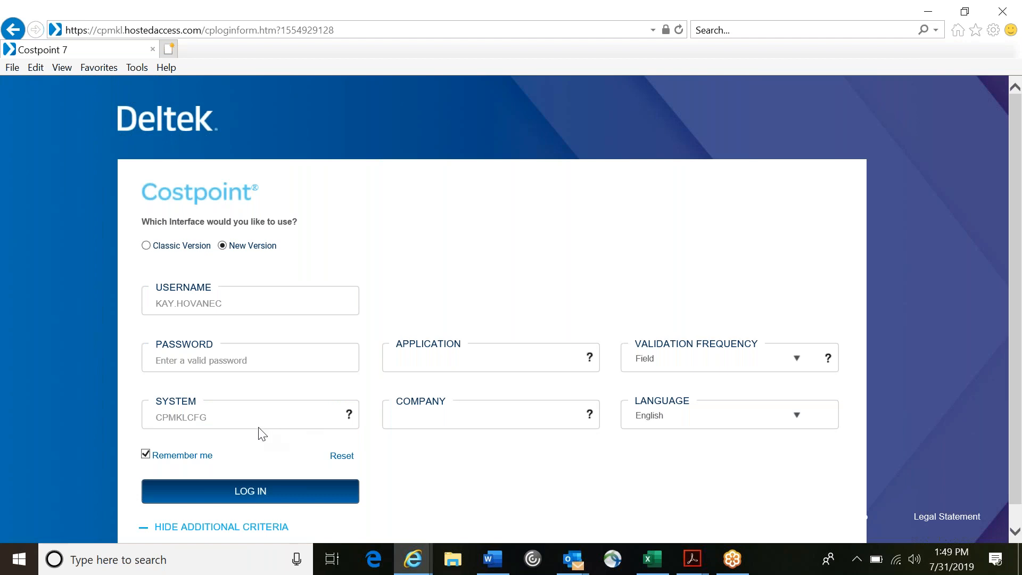
click(237, 415)
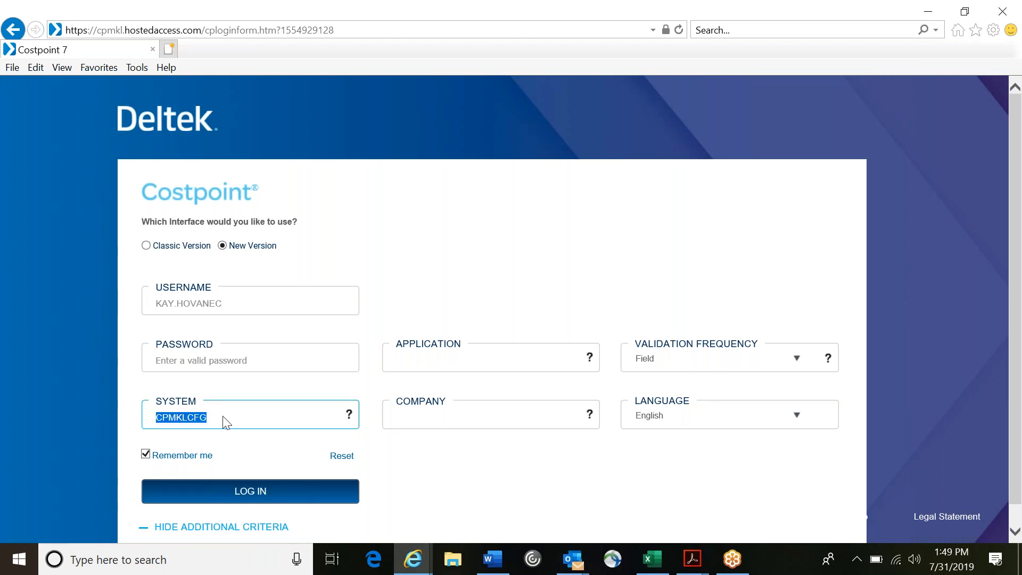
key(BackSpace)
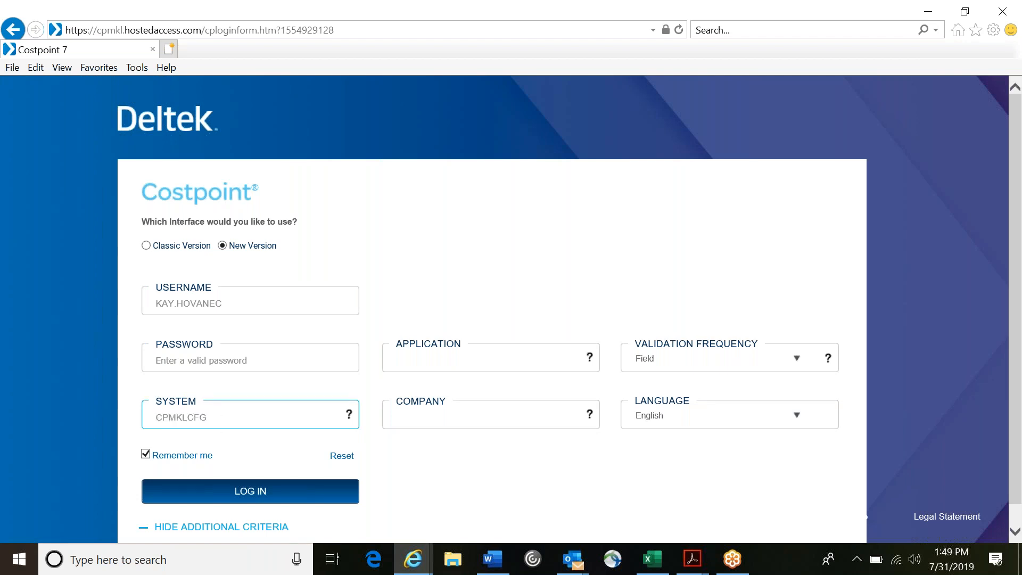
key(BackSpace)
key(BackSpace)
key(BackSpace)
text(TST)
Step: Enter the account password and log in to the test system
click(210, 361)
text(•••••••••)
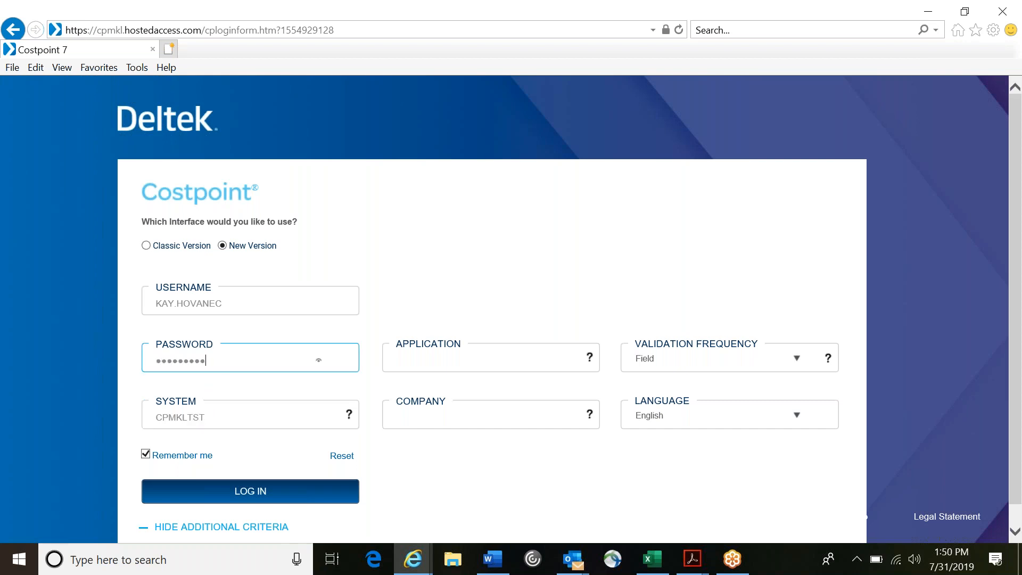
click(232, 487)
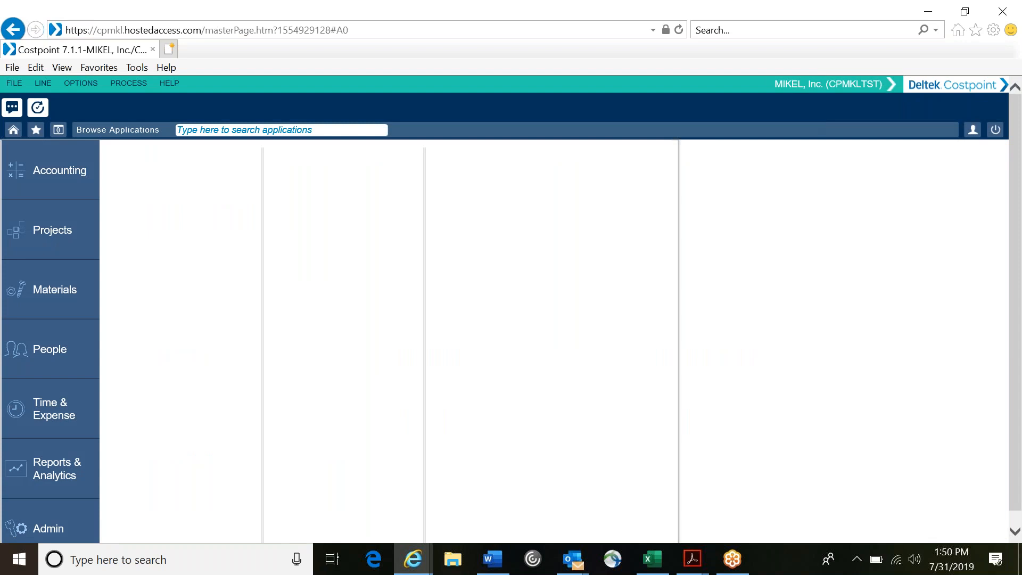
Step: Open Manage Purchase Requisitions from the Procurement Planning applications under Materials
click(57, 311)
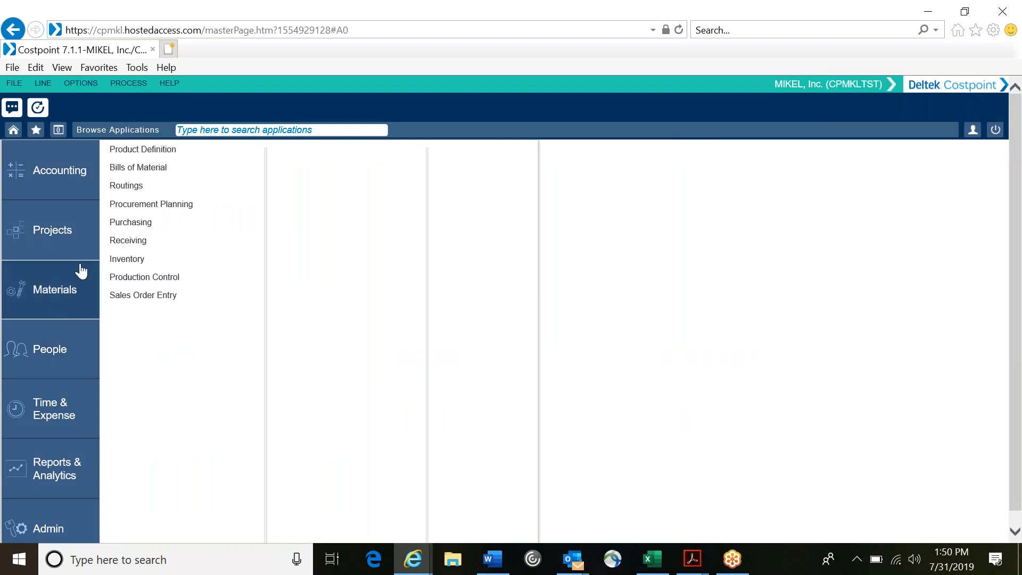
click(166, 209)
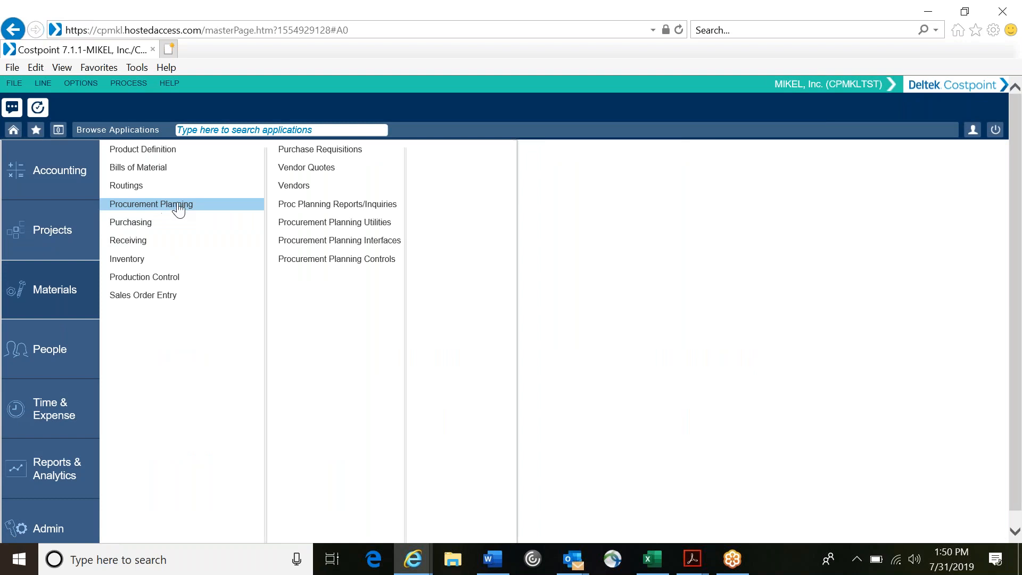
click(300, 152)
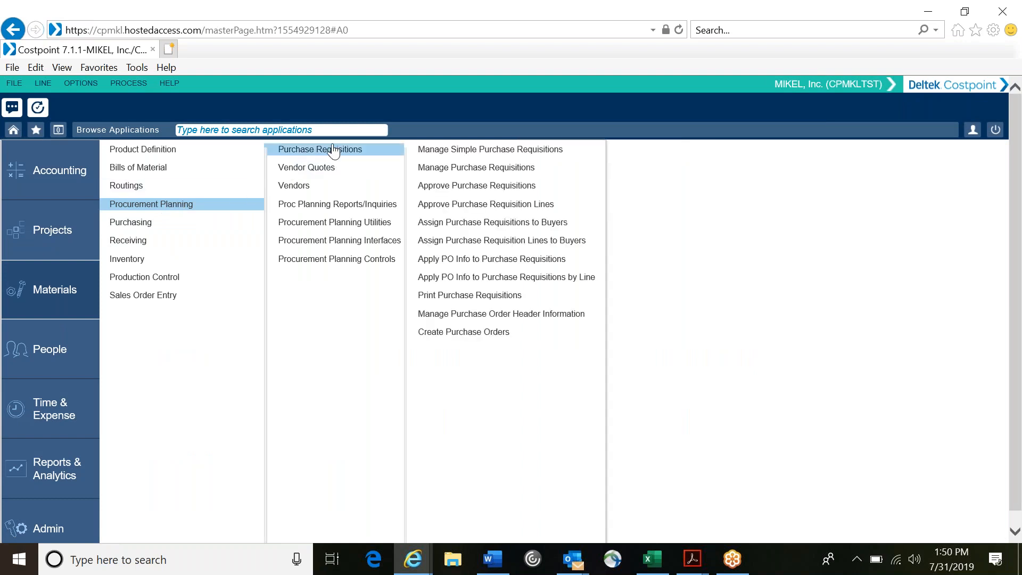
click(443, 168)
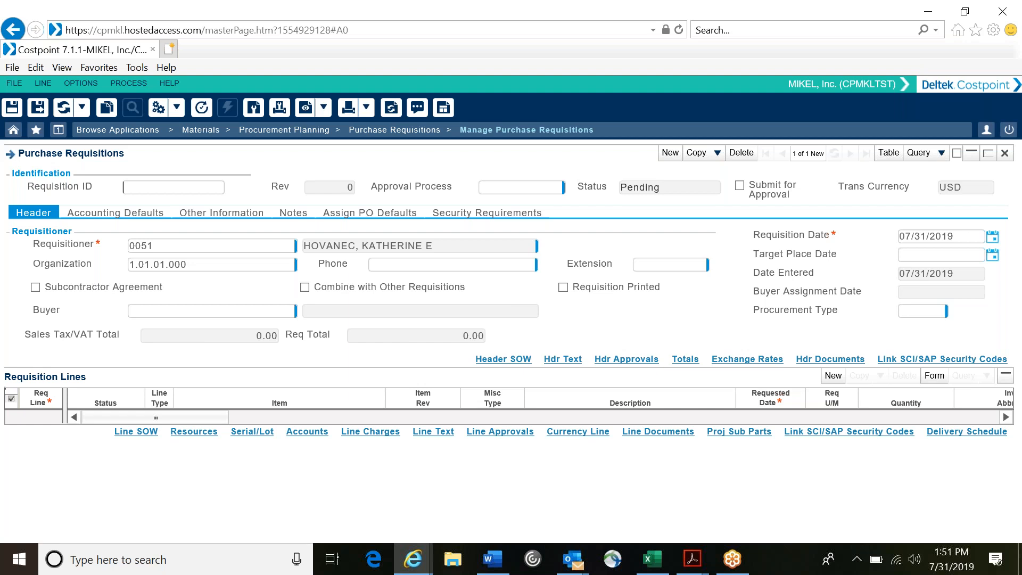
Step: Mark the new requisition as submitted for approval and assign it the TEST approval process
click(742, 189)
click(571, 186)
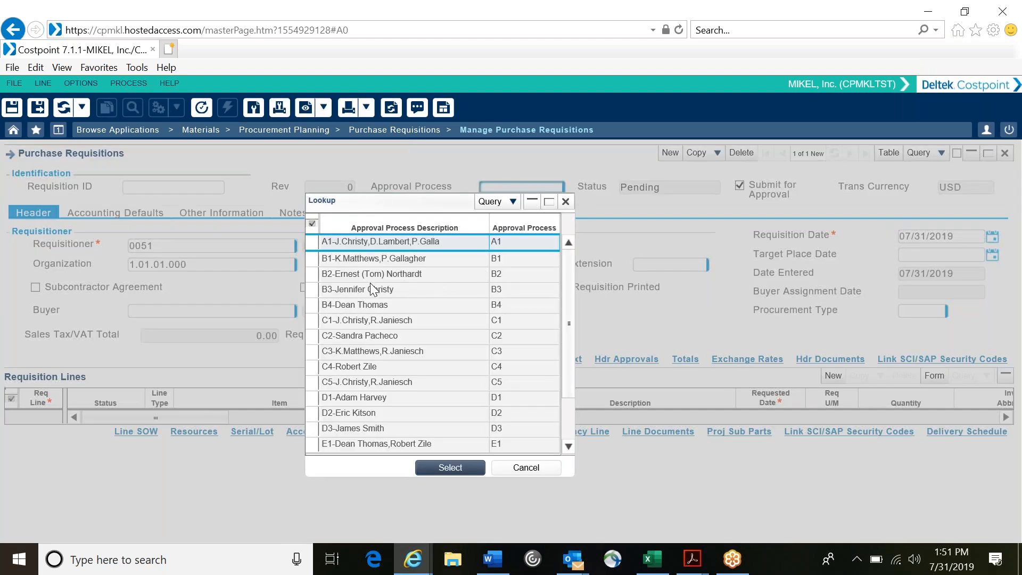
scroll(372, 290, down, 2)
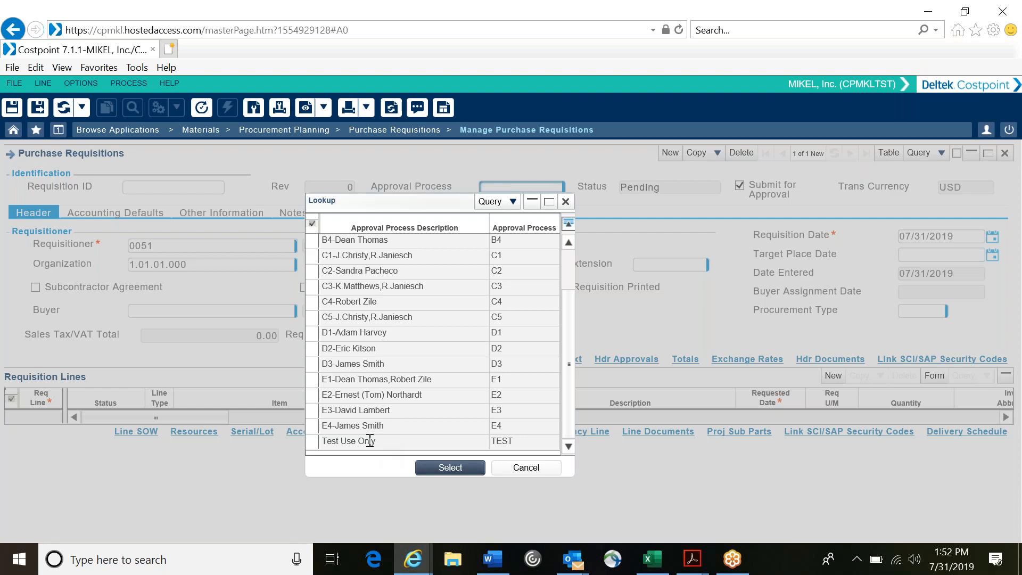
click(389, 450)
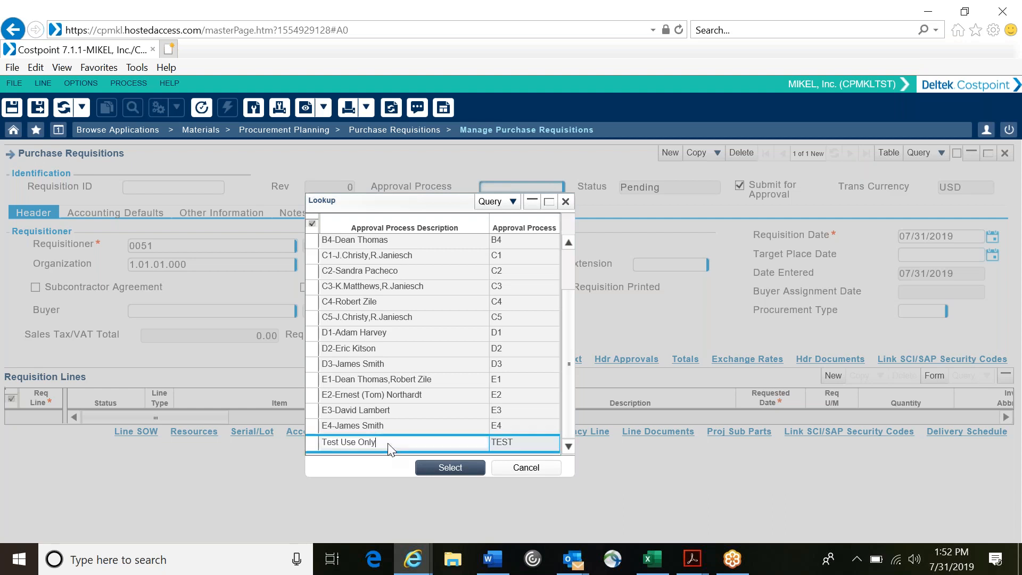
click(449, 467)
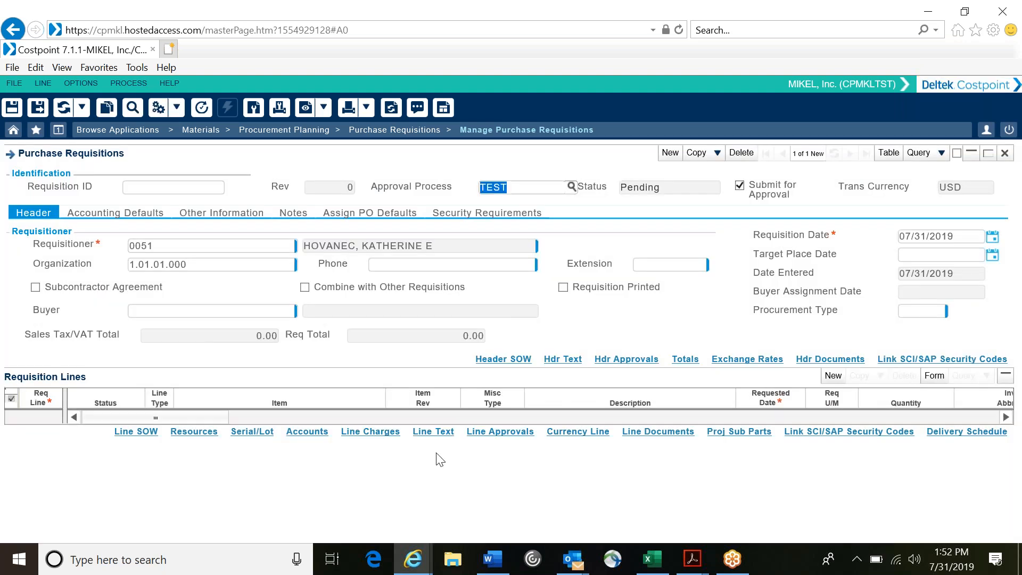
Step: Add a requisition line and set its misc type to MISC from the charge type lookup
click(827, 377)
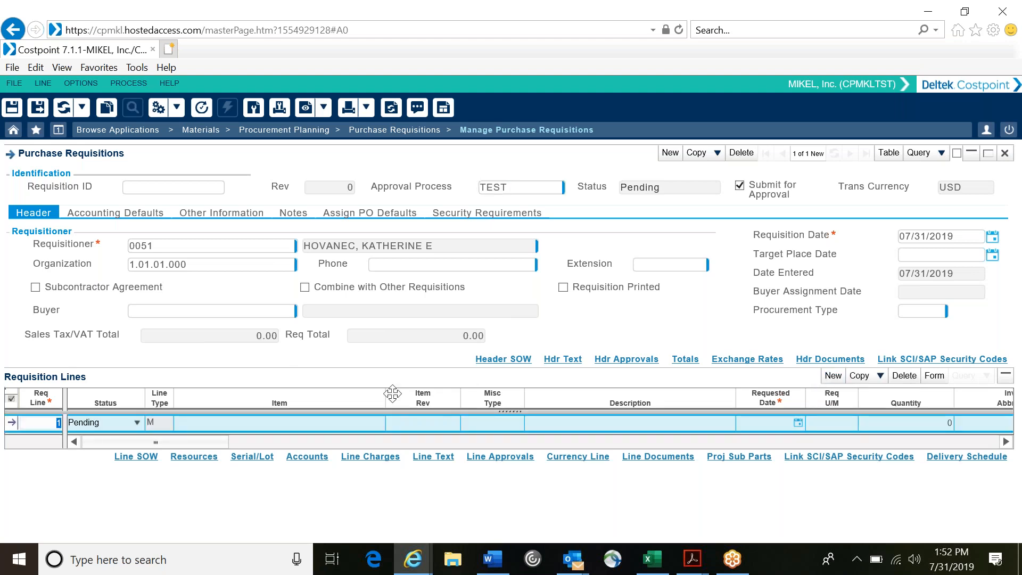
click(495, 422)
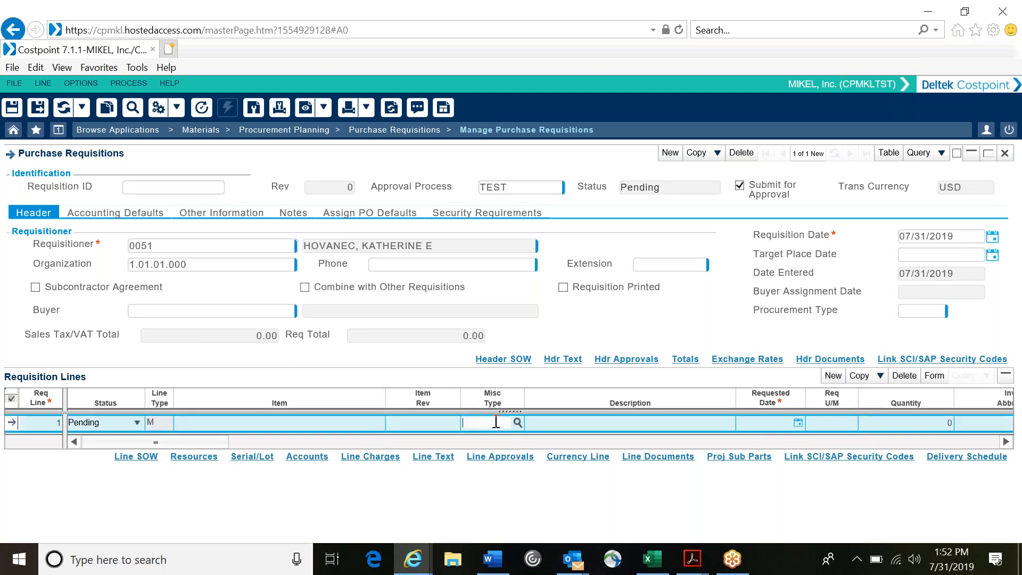
click(516, 422)
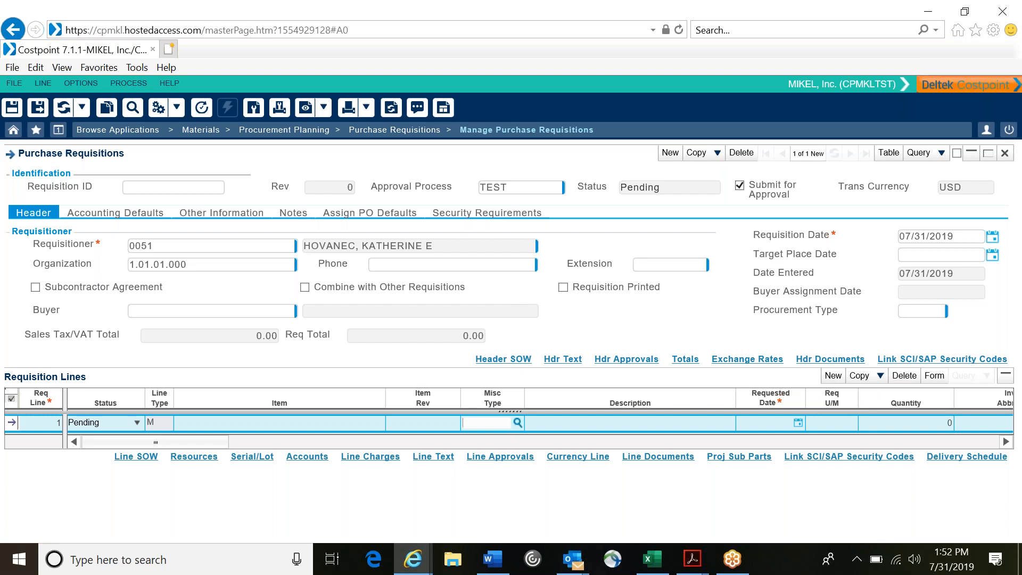
click(337, 381)
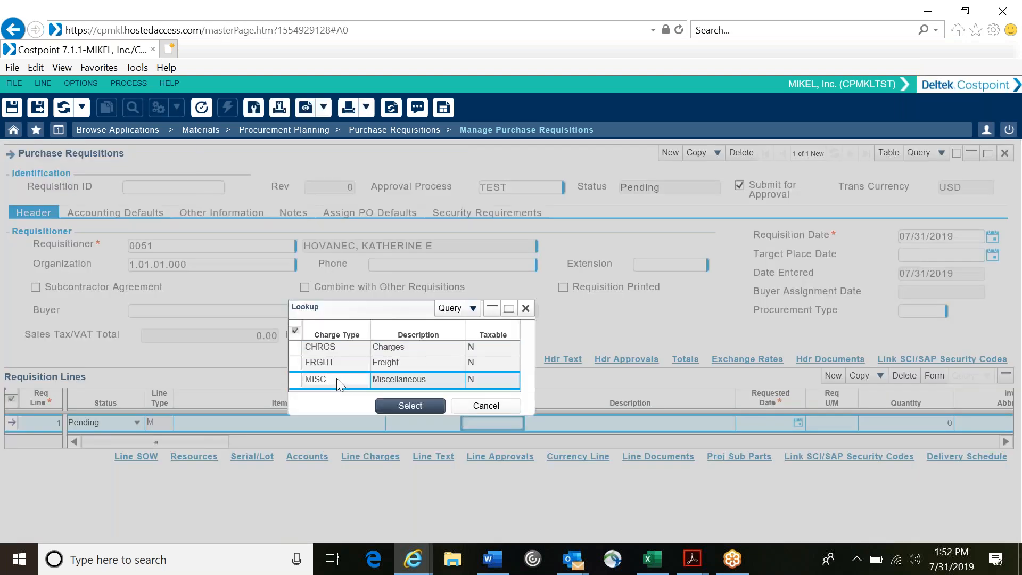
click(410, 405)
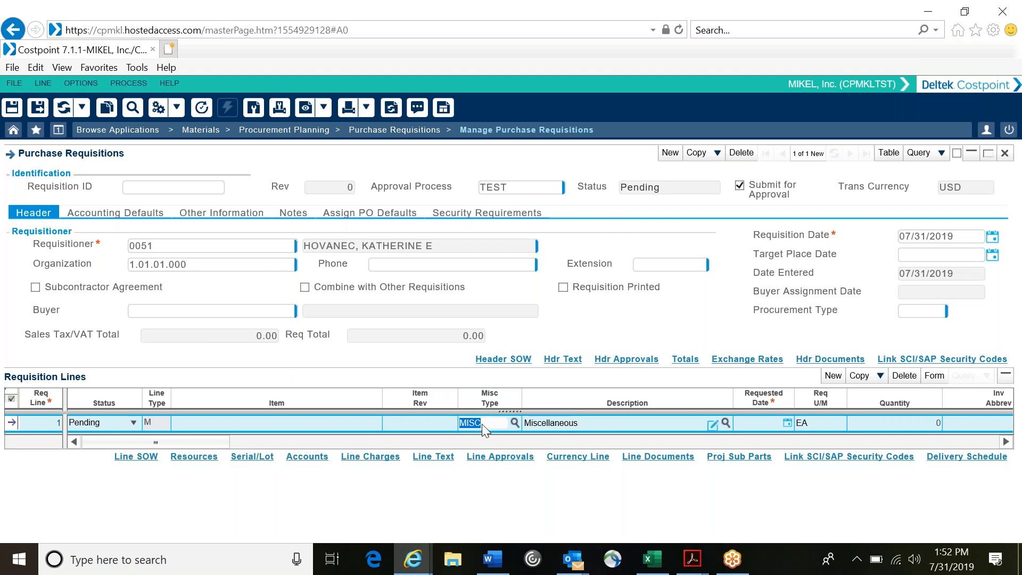
click(514, 423)
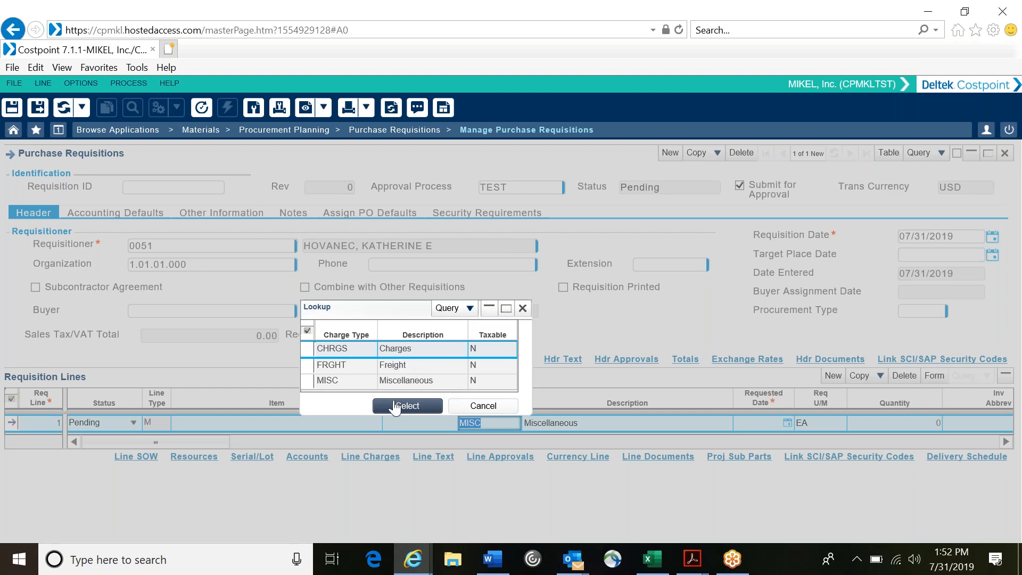
click(468, 407)
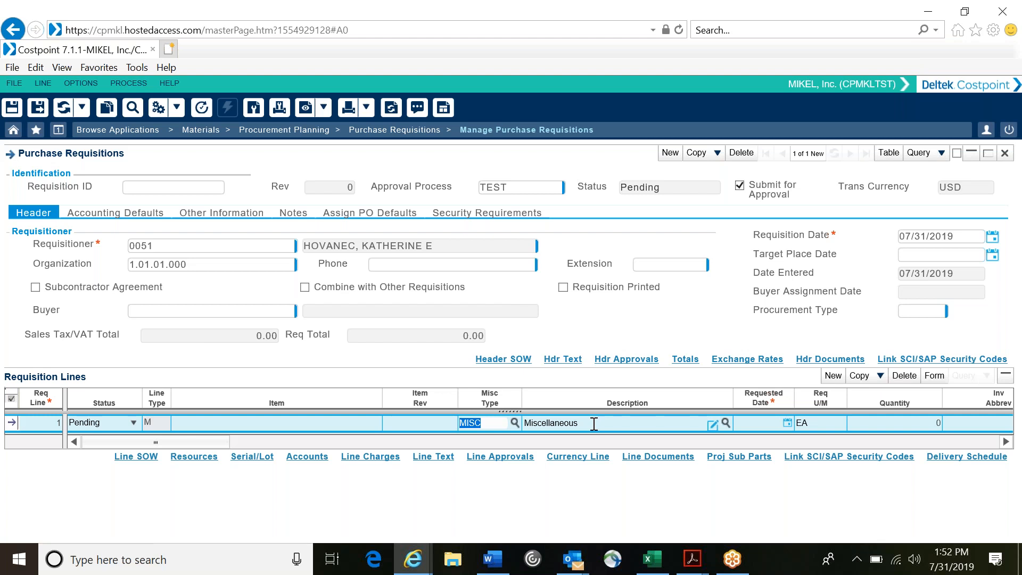
Step: Enter 200' cable as the description of the requisition line and start filling in its requested date
key(Tab)
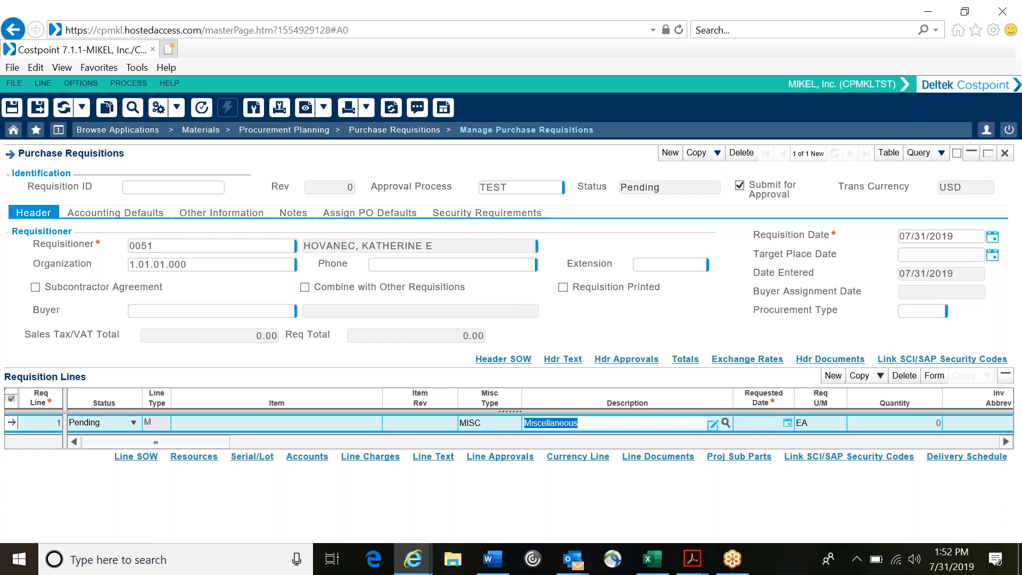
text(200)
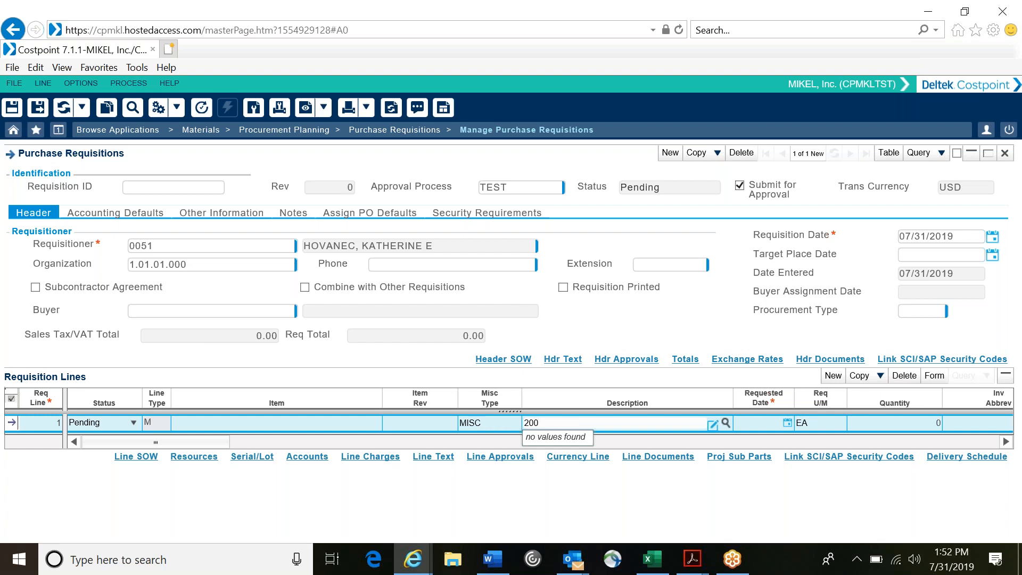
text(;)
text(' cable)
click(760, 424)
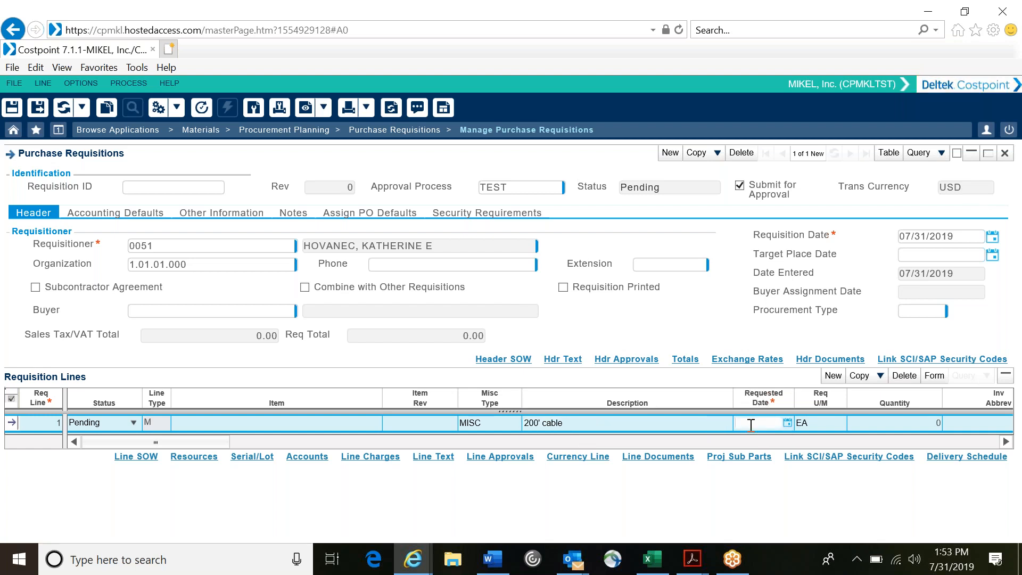
text(08/16)
Step: Change the requisition line's description to Lamborghini and set its requested date to 08/16/2019
click(665, 426)
key(BackSpace)
key(BackSpace)
key(BackSpace)
key(BackSpace)
key(BackSpace)
key(BackSpace)
key(BackSpace)
key(BackSpace)
key(BackSpace)
key(BackSpace)
text(Lamborghini)
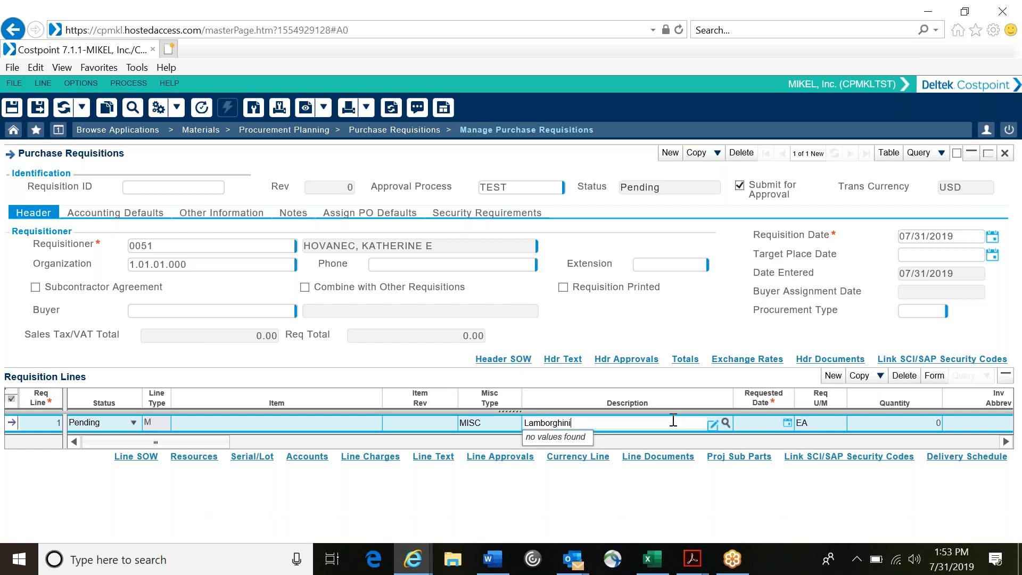
click(761, 424)
text(08/16/2019)
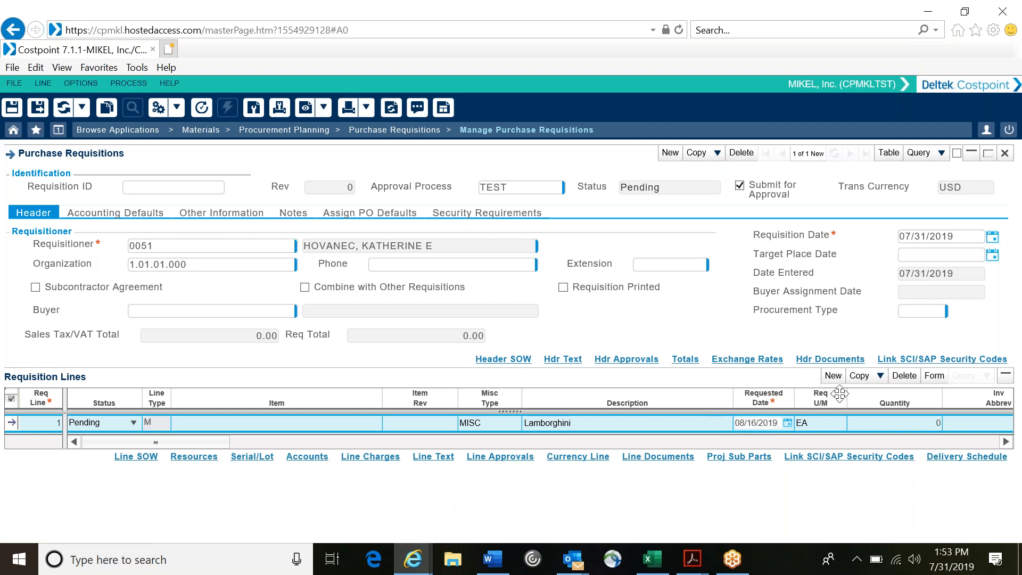
Step: Set the Lamborghini line's quantity to 3 and its estimated unit cost amount to 500
click(867, 425)
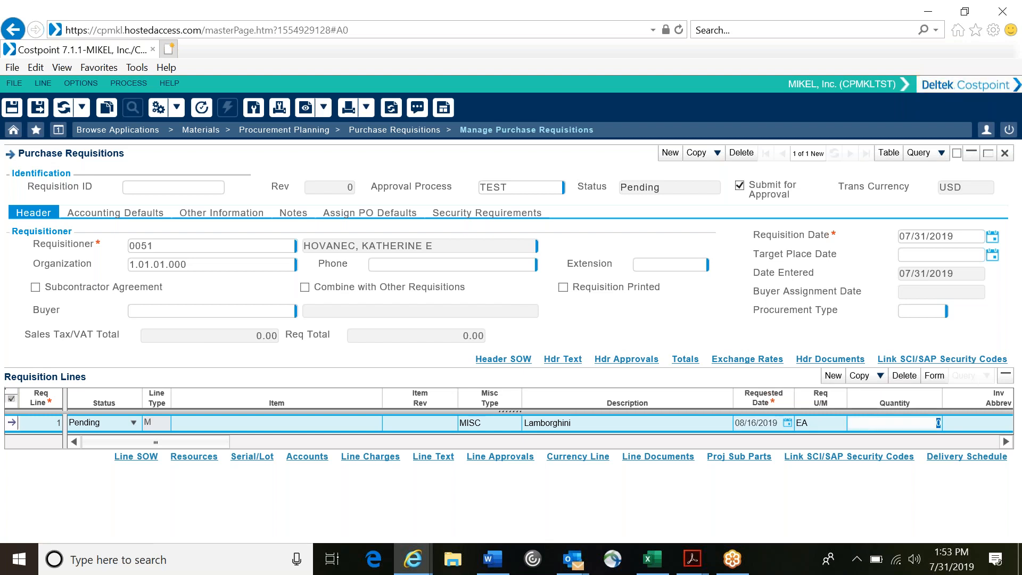
text(3)
key(Tab)
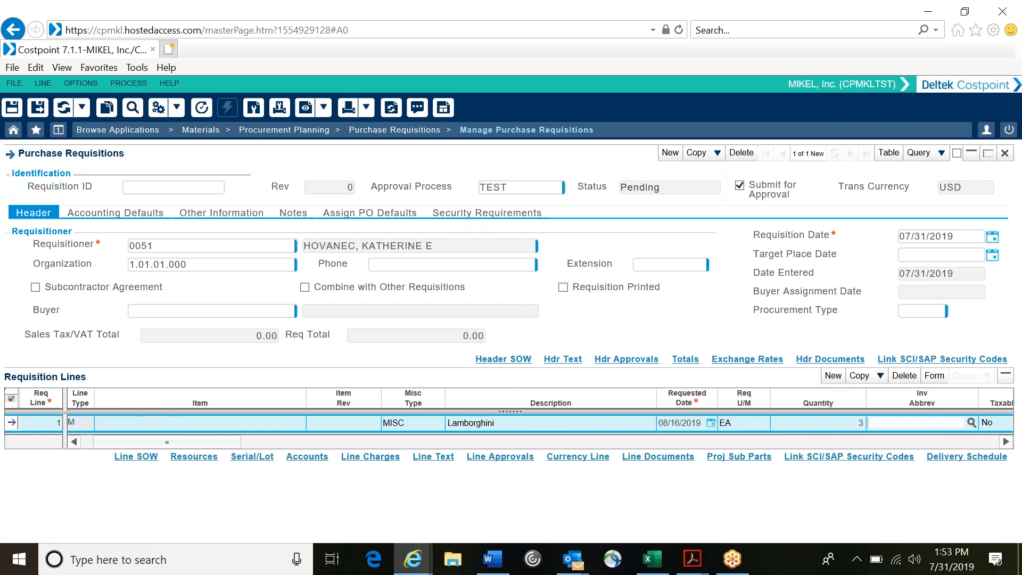
key(Tab)
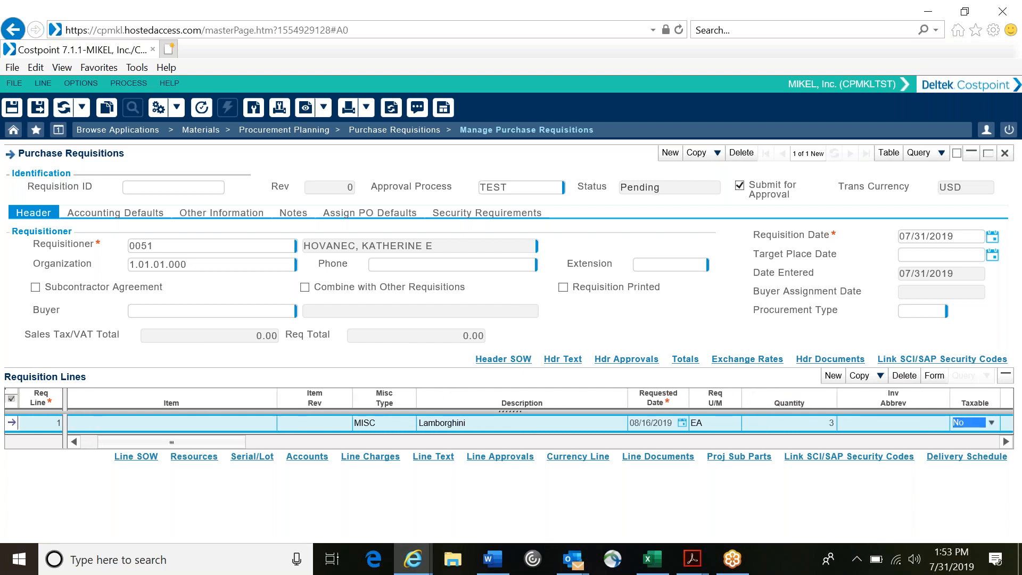
key(Tab)
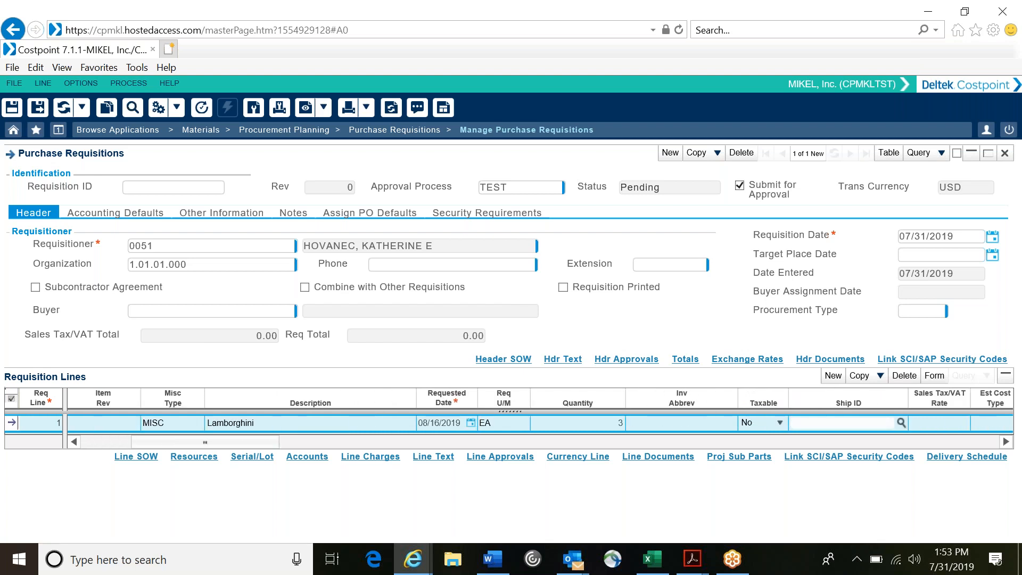
click(933, 422)
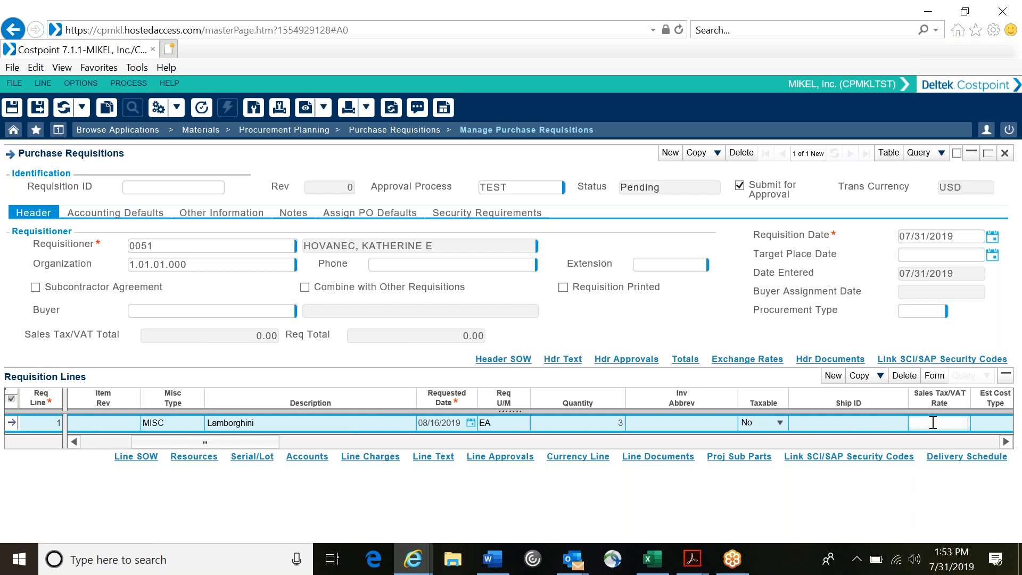
key(Tab)
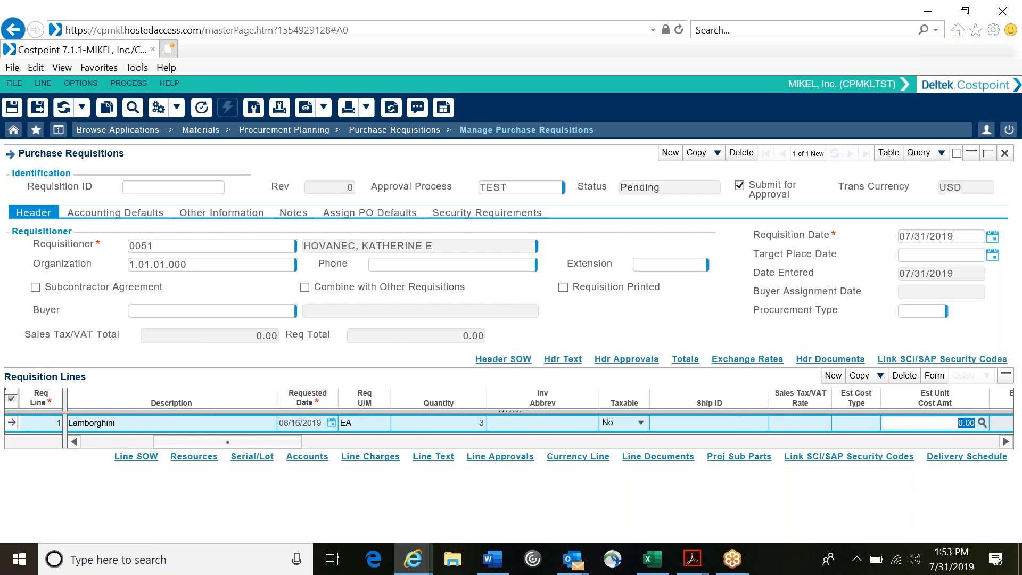
text(500)
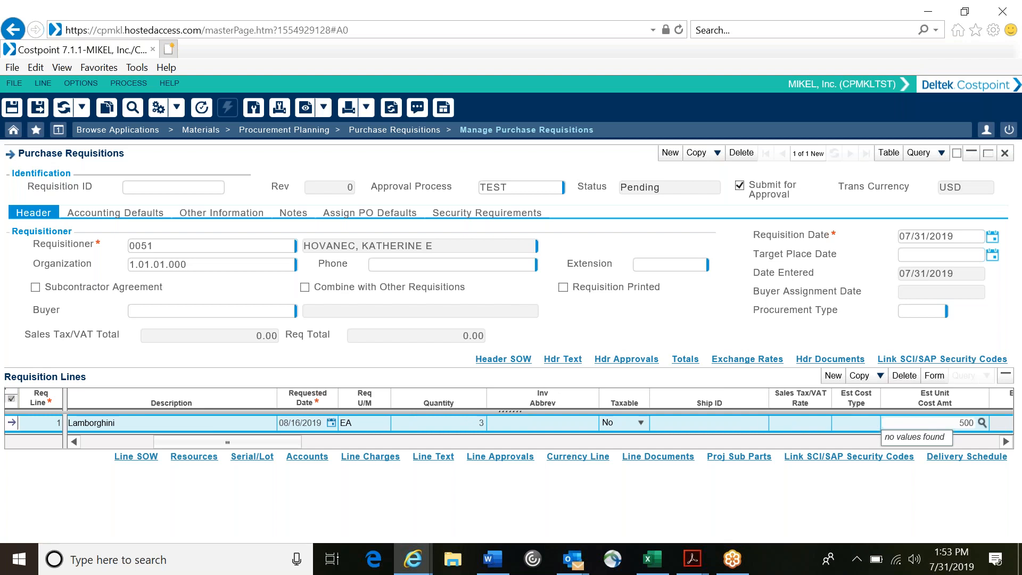
Step: Extend the requisition line's description to Lamborghini Huricahn
click(165, 423)
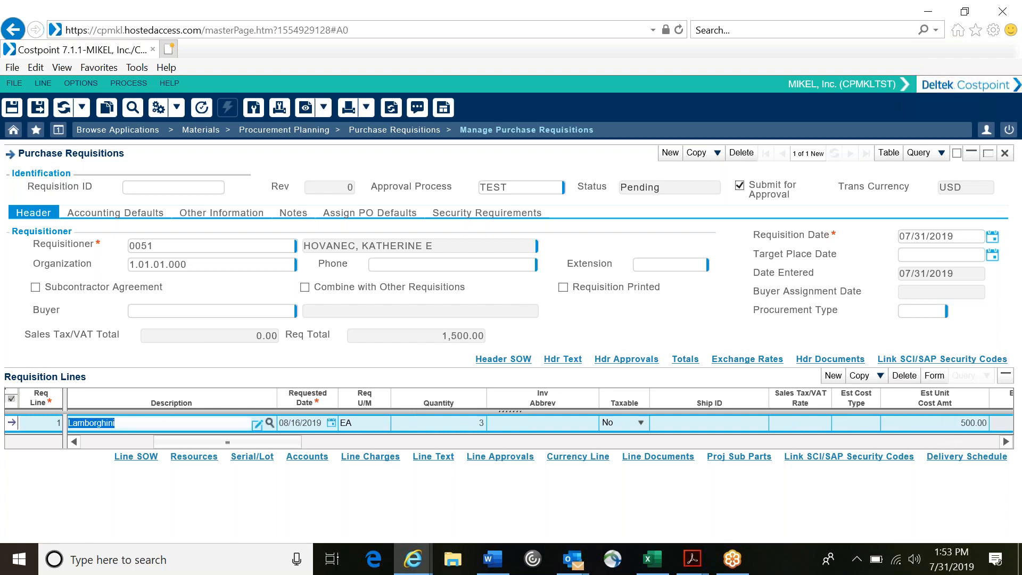
click(165, 422)
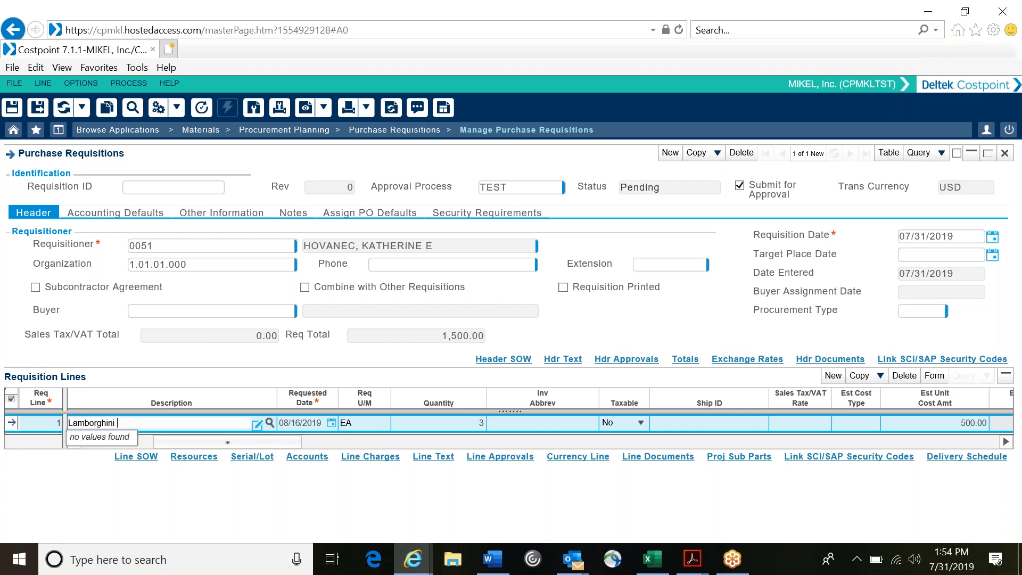
text(Huricahn)
Step: Set the requisition line's ship ID to CORP by choosing MIKEL, Inc. from the ship ID lookup
click(728, 423)
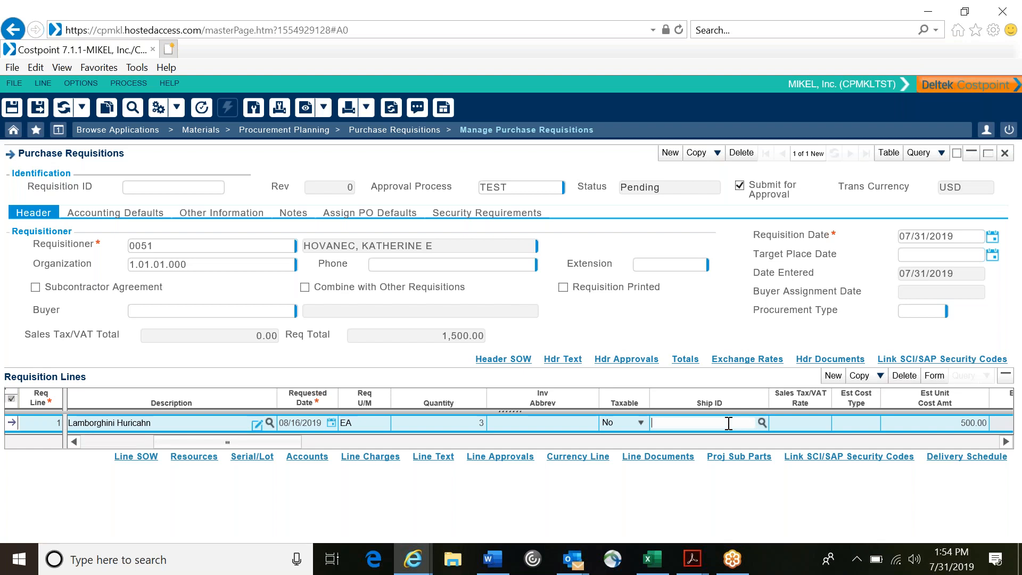
click(761, 422)
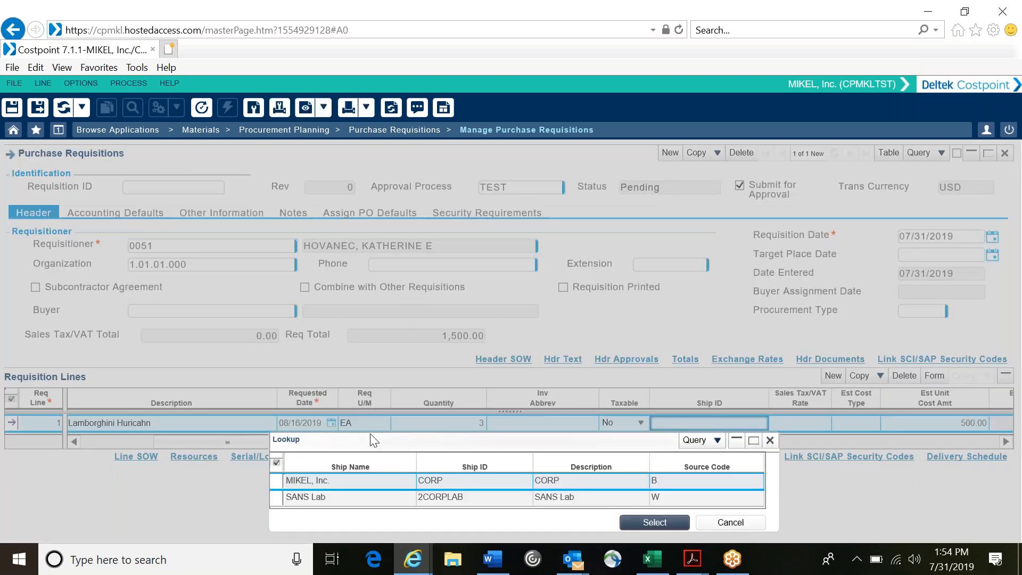
click(343, 479)
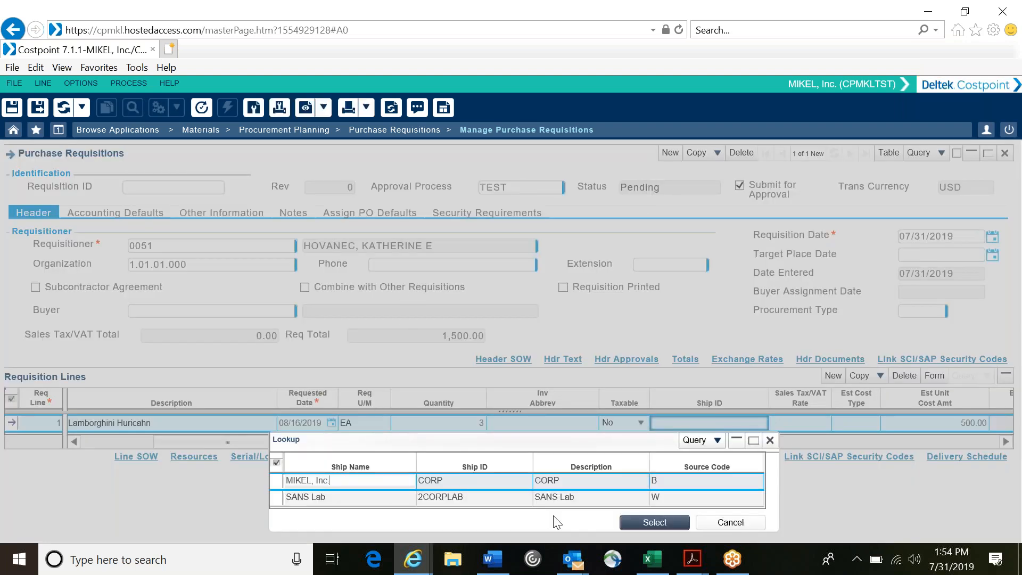
click(654, 522)
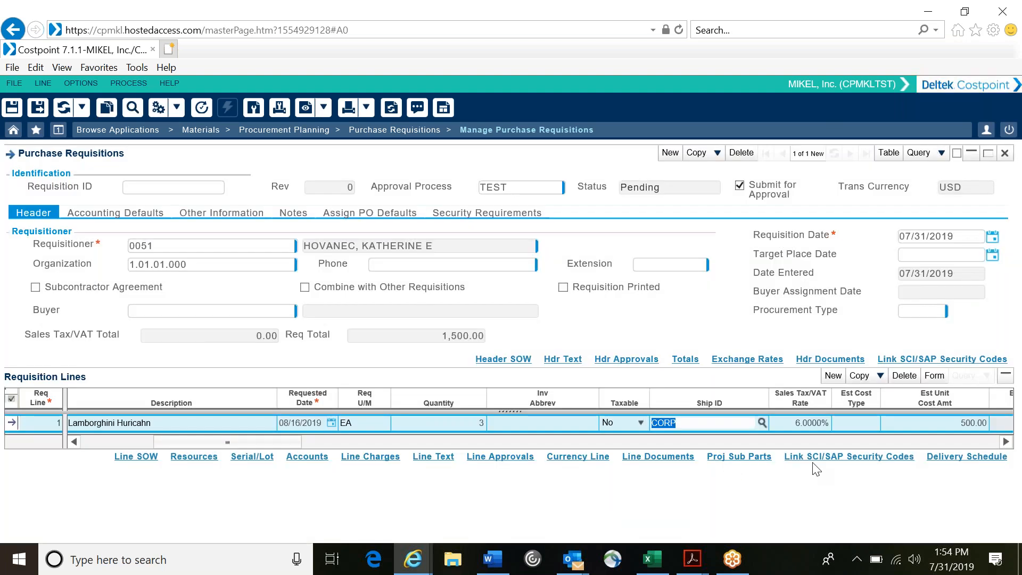
Step: Review the requisition line's remaining fields, from cost amounts and buyer through preferred vendor, manufacturer and inspection requirements
key(Tab)
key(Tab)
key(Tab)
key(Tab)
key(Tab)
key(Tab)
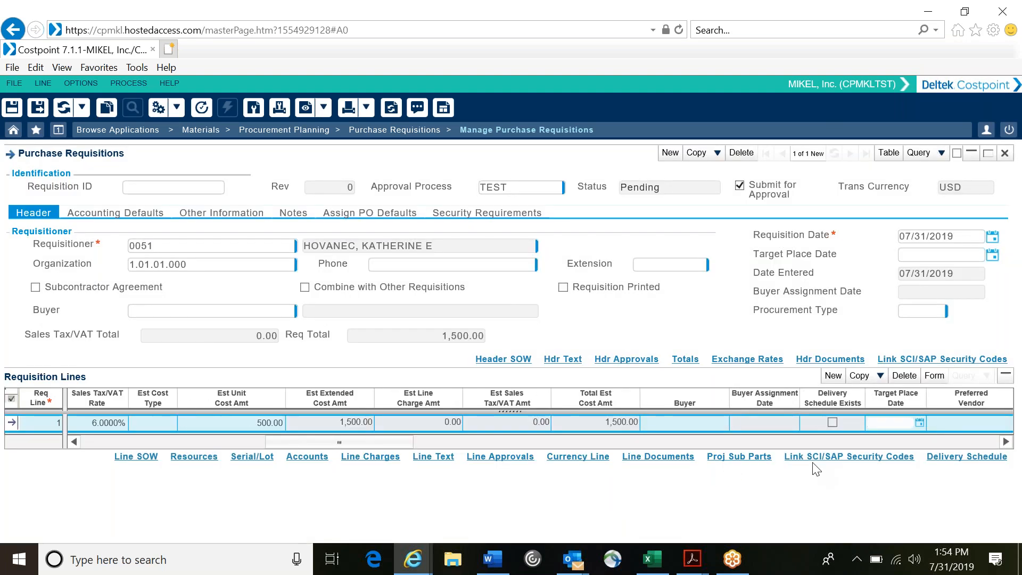
key(Tab)
key(Tab)
key(Tab)
key(Tab)
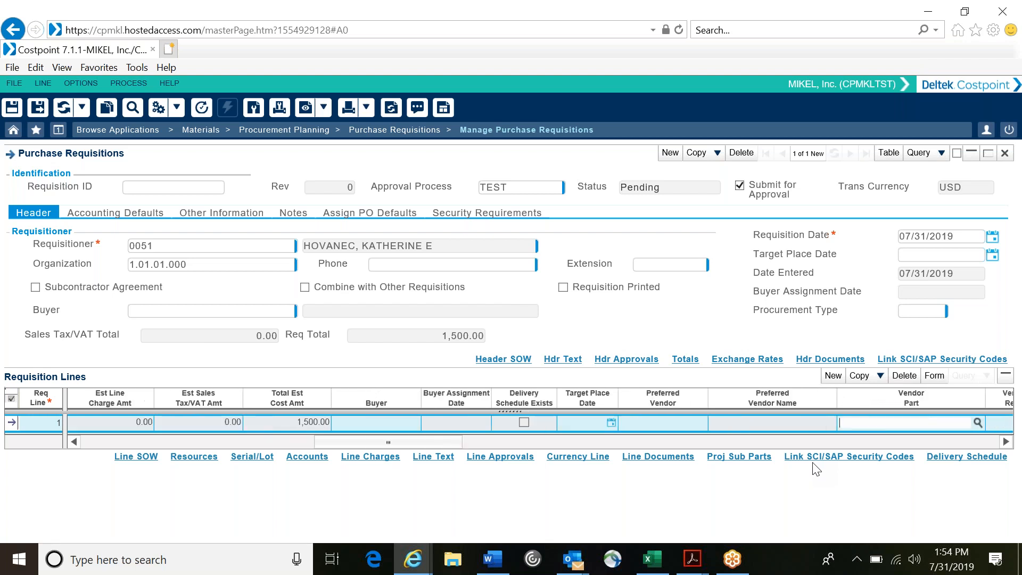
key(Tab)
key(Tab)
key(Tab)
key(Tab)
key(Tab)
key(Tab)
key(Tab)
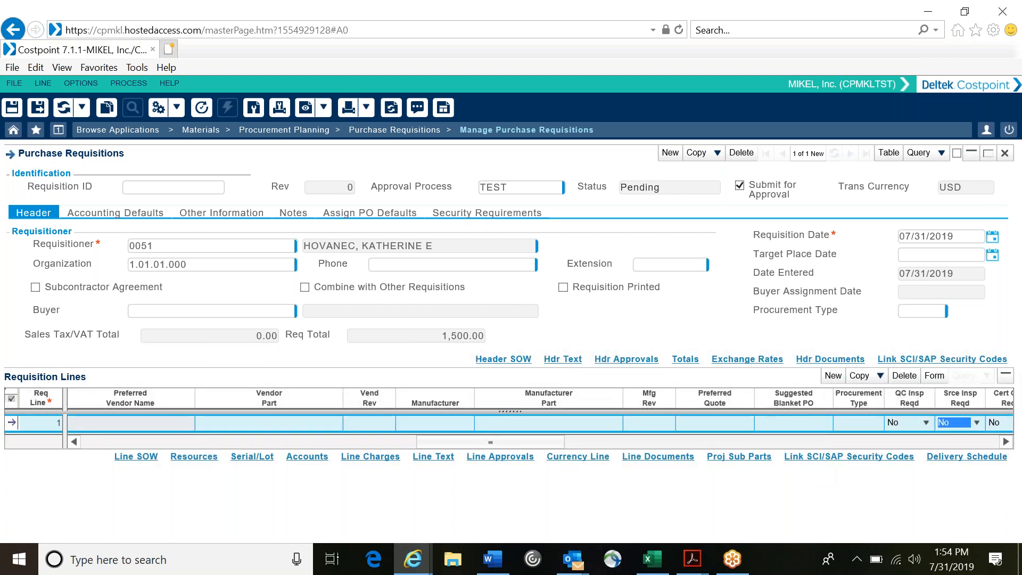
drag(488, 441, 213, 447)
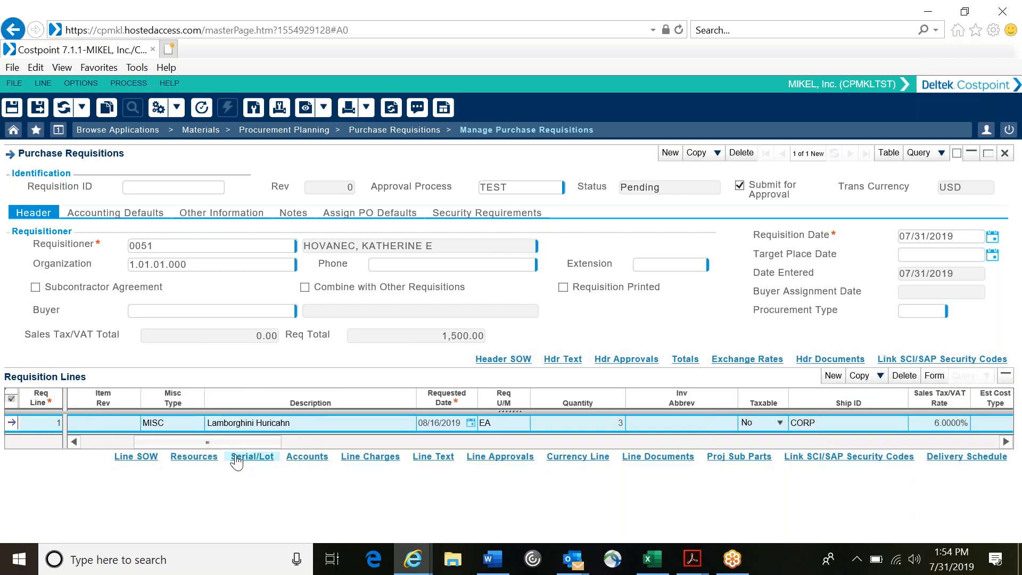
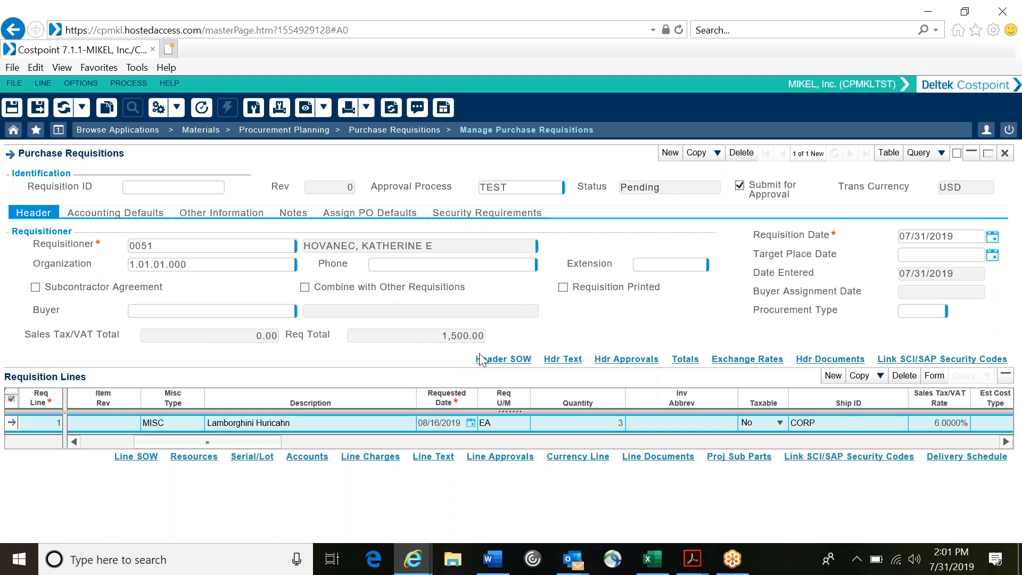
Step: Review the Lamborghini line's further fields, from manufacturer and inspection requirements through receipt tolerance, order reference and performance dates
click(446, 335)
click(1005, 442)
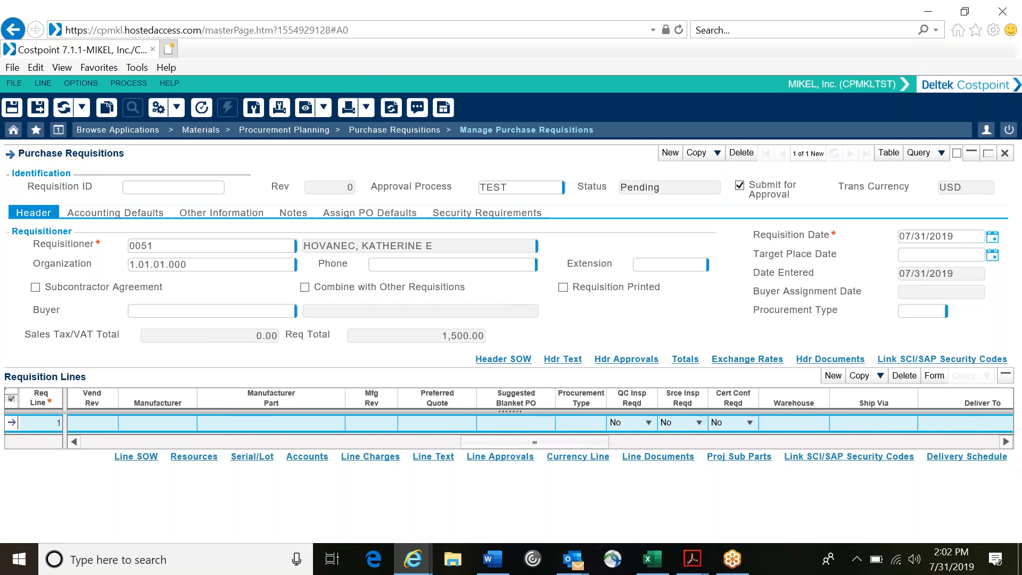
click(1005, 442)
click(1005, 442)
click(1005, 442)
click(1006, 442)
click(1005, 442)
click(1006, 441)
click(1005, 442)
click(1005, 442)
click(1005, 442)
click(1005, 442)
click(1005, 442)
click(1005, 441)
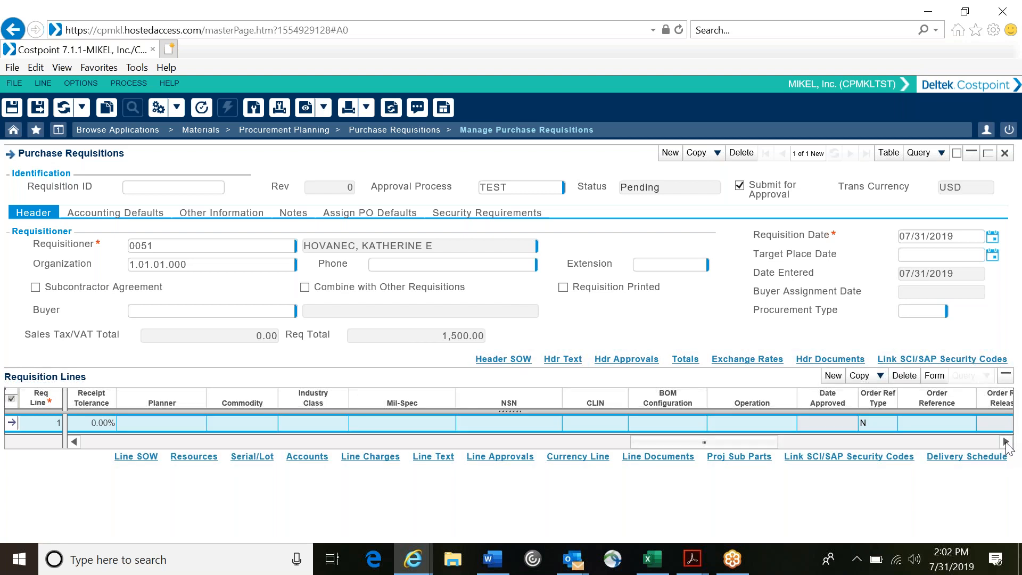
click(1006, 442)
click(1005, 442)
click(1005, 442)
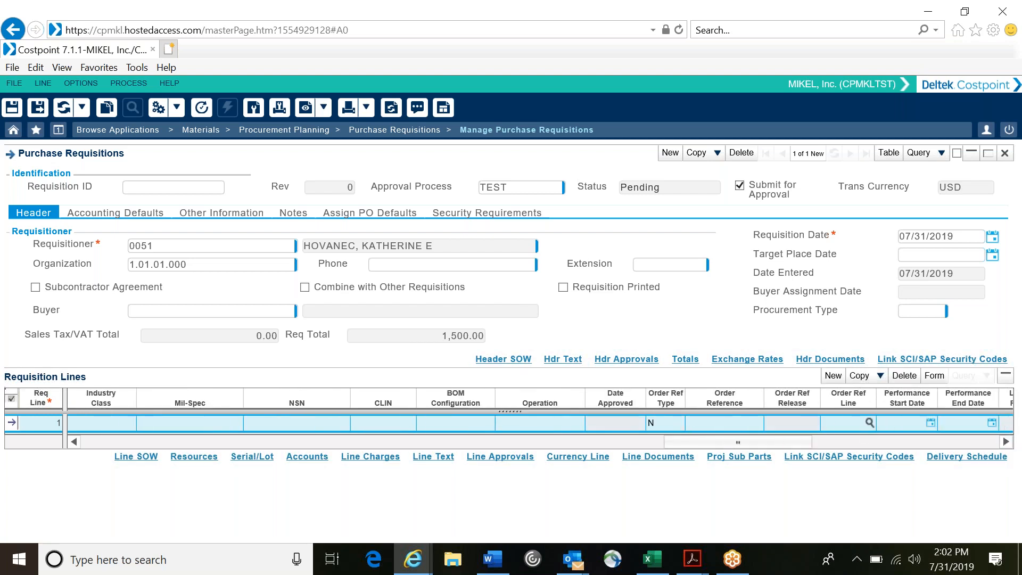
Step: Try to save the purchase requisition with its single Lamborghini line
drag(794, 443, 298, 464)
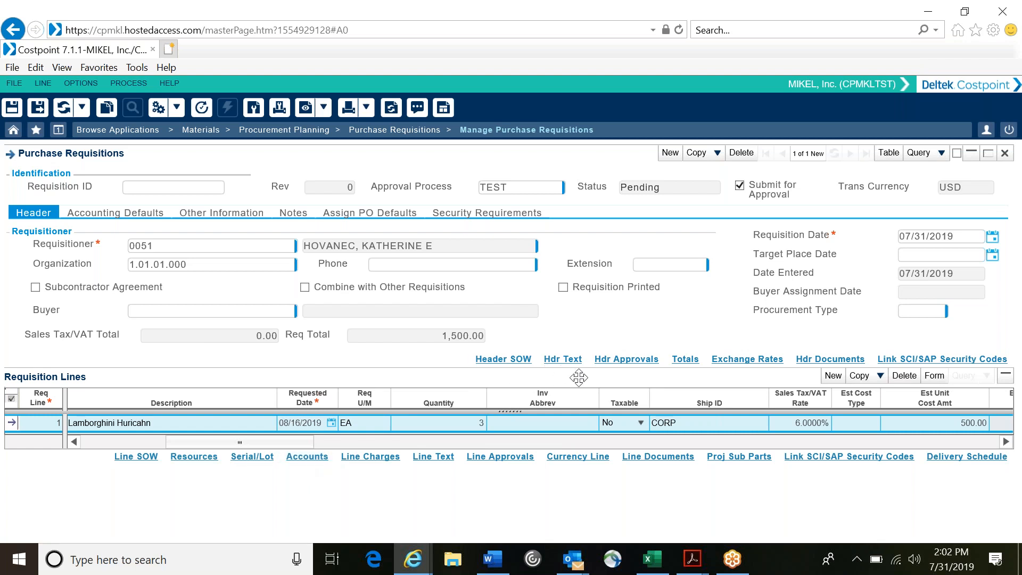
click(12, 110)
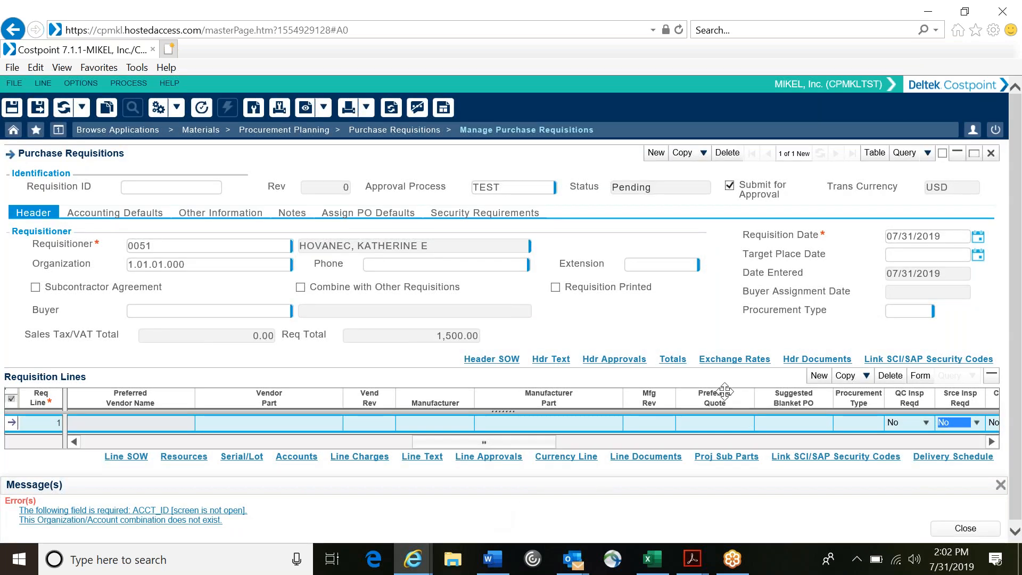
Step: Add a second requisition line and set its misc type to MISC from the charge type lookup
click(819, 375)
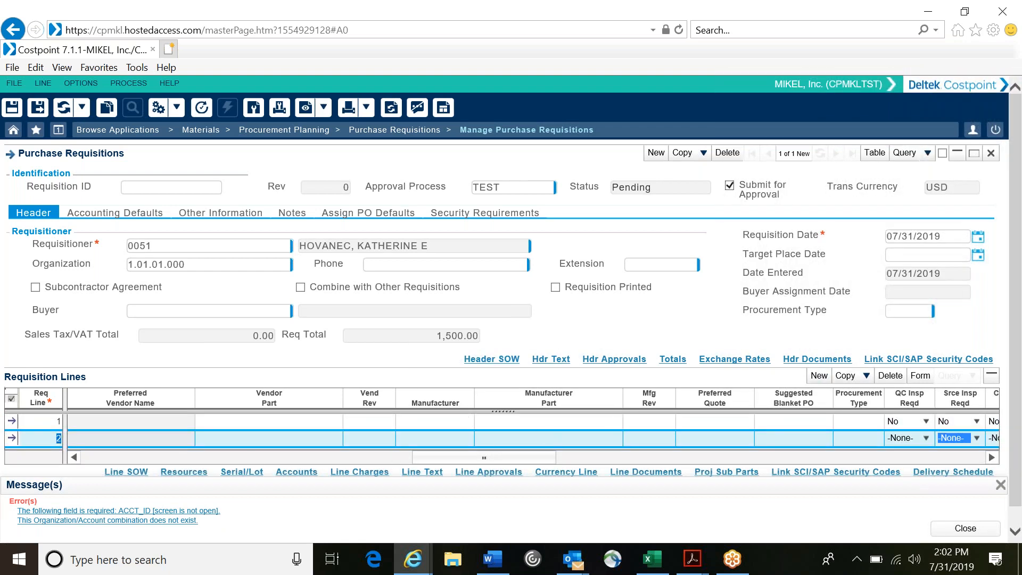
click(190, 459)
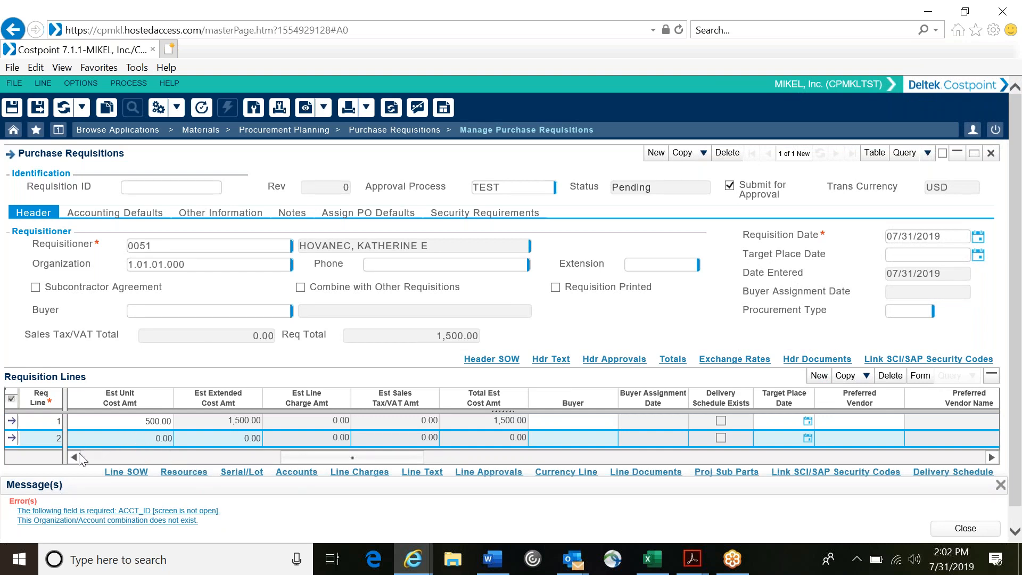
drag(75, 458, 74, 458)
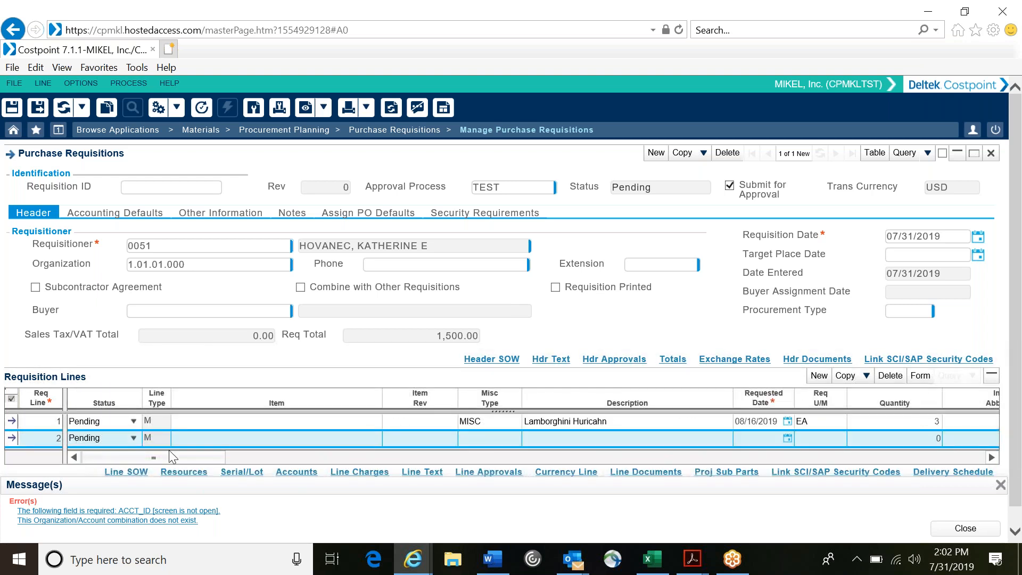
click(514, 438)
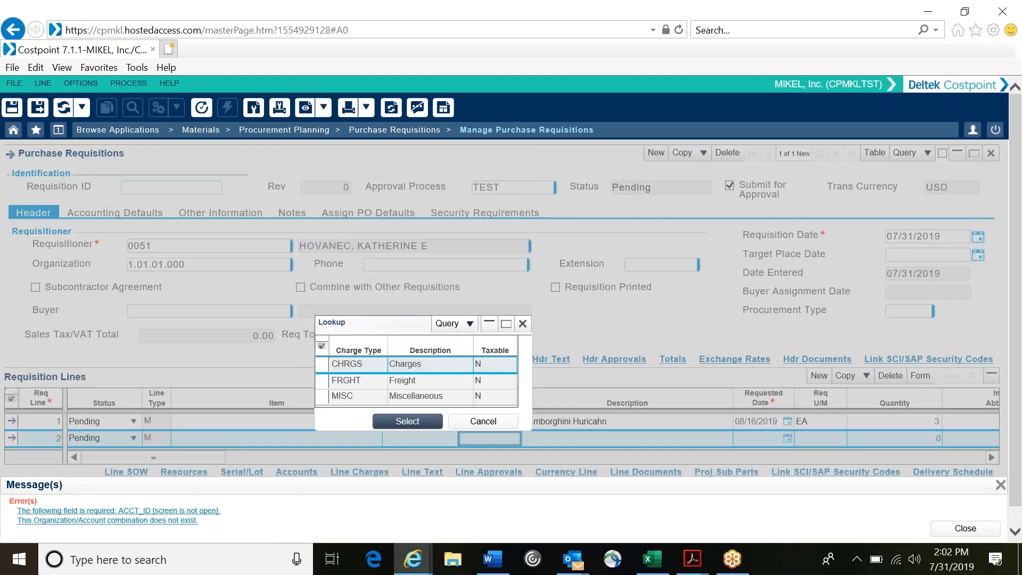
click(354, 395)
click(412, 421)
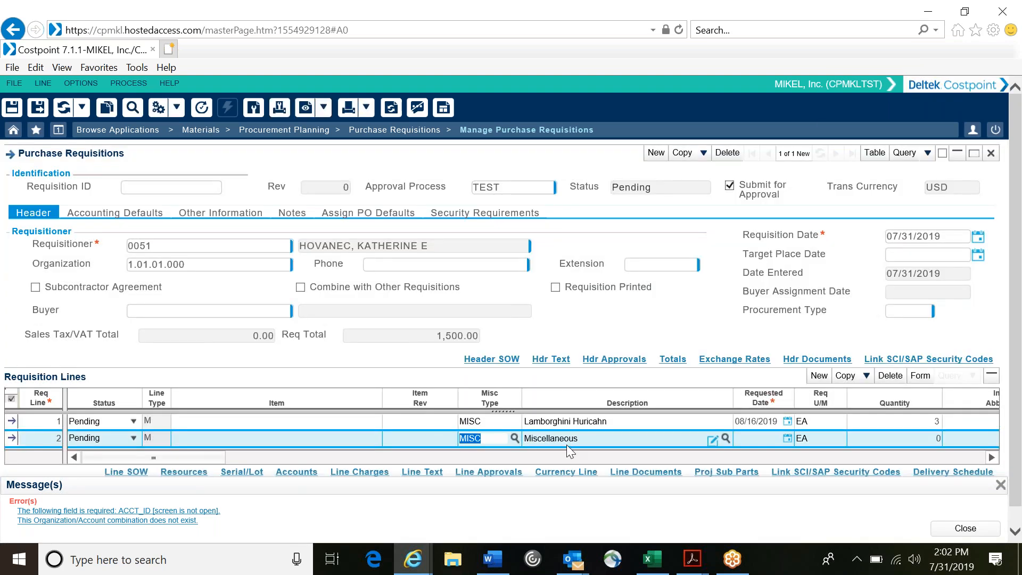
Step: Describe requisition line 2 as Car Cover and set its requested date to 08/16/2019
key(Tab)
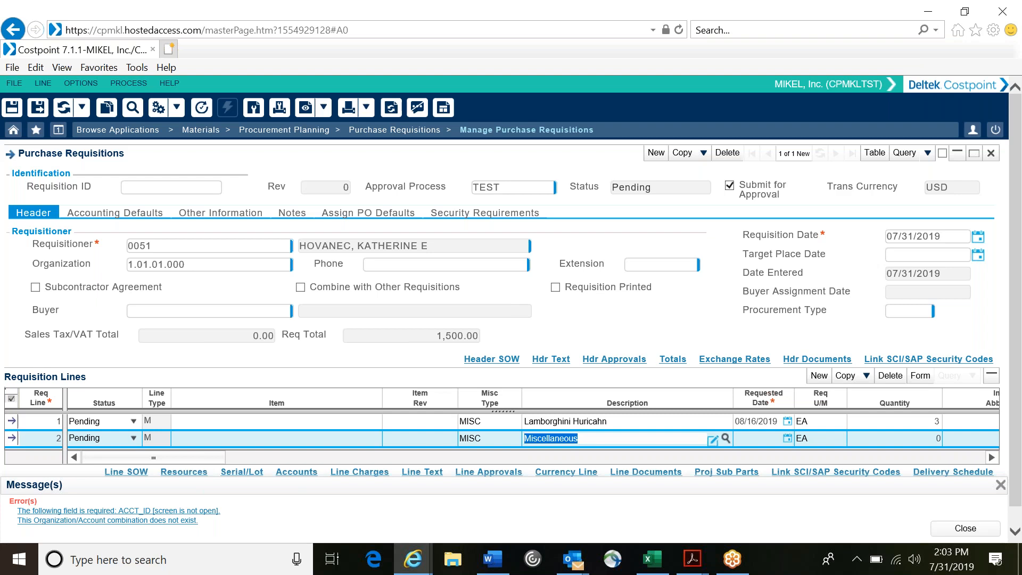
text(Car CO)
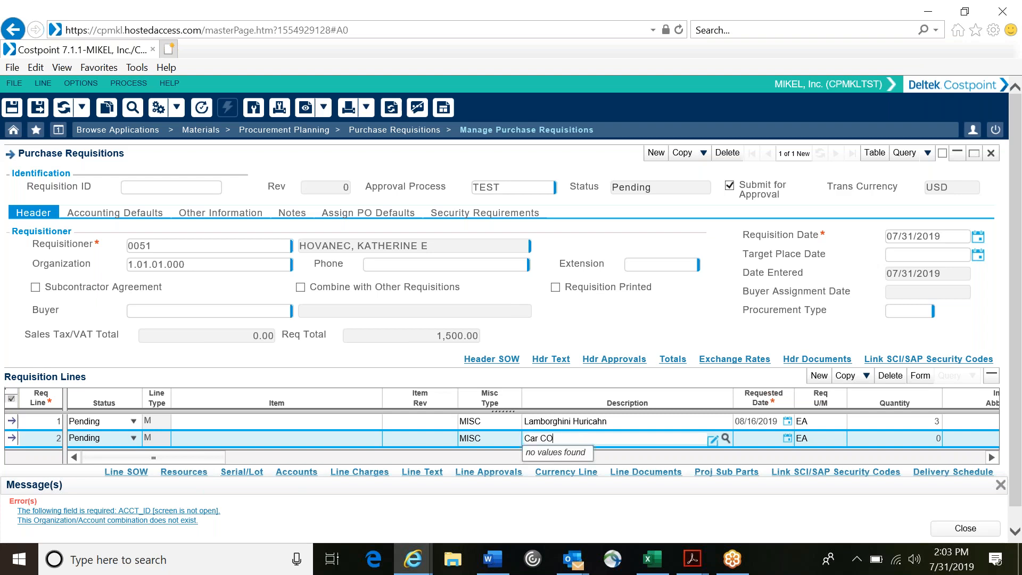
key(BackSpace)
text(over)
click(758, 438)
text(08/16/2019)
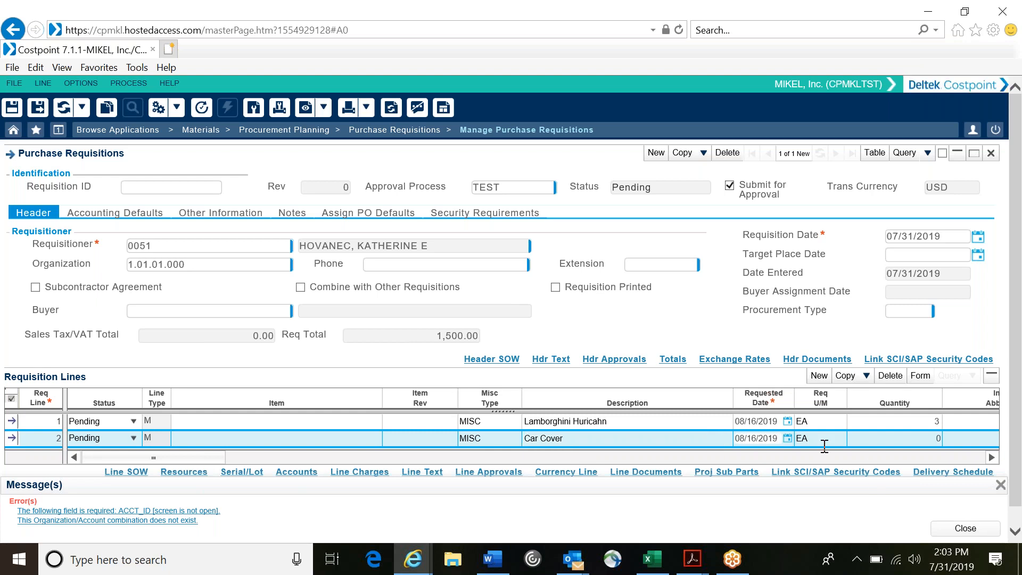
Step: Set the Car Cover line's quantity to 3 and its ship ID to CORP
click(925, 439)
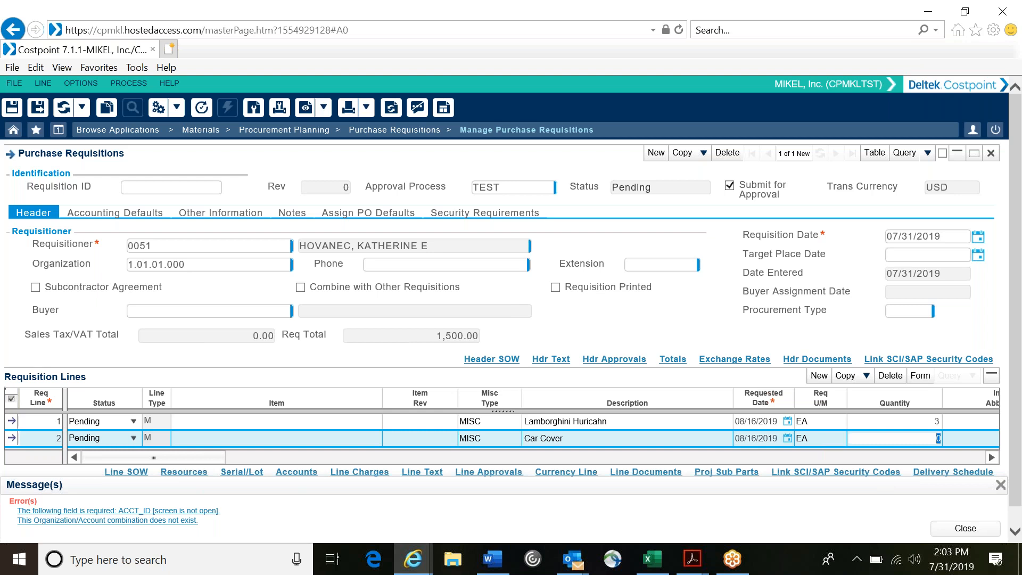
text(3)
key(Tab)
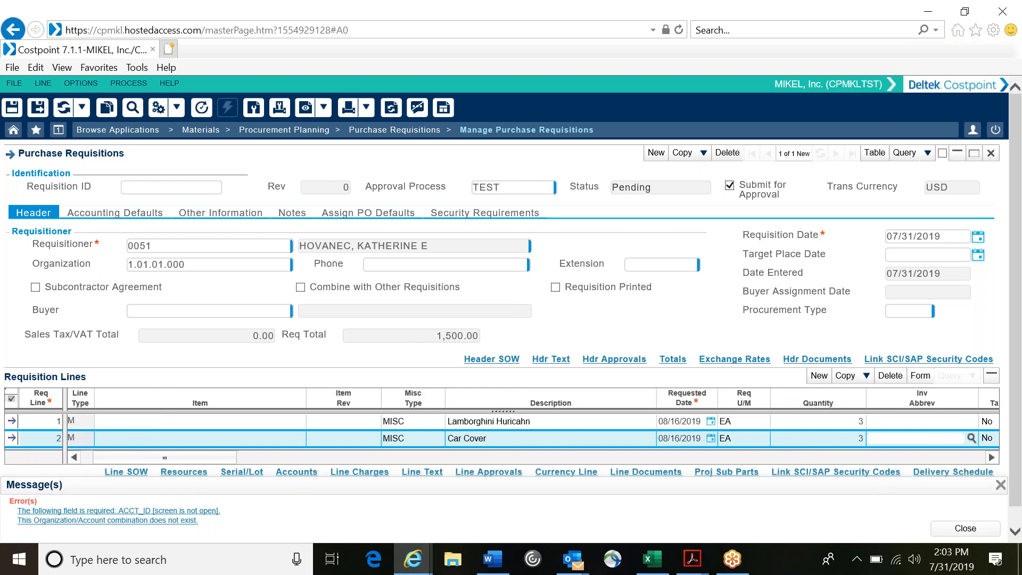
key(Tab)
key(Tab)
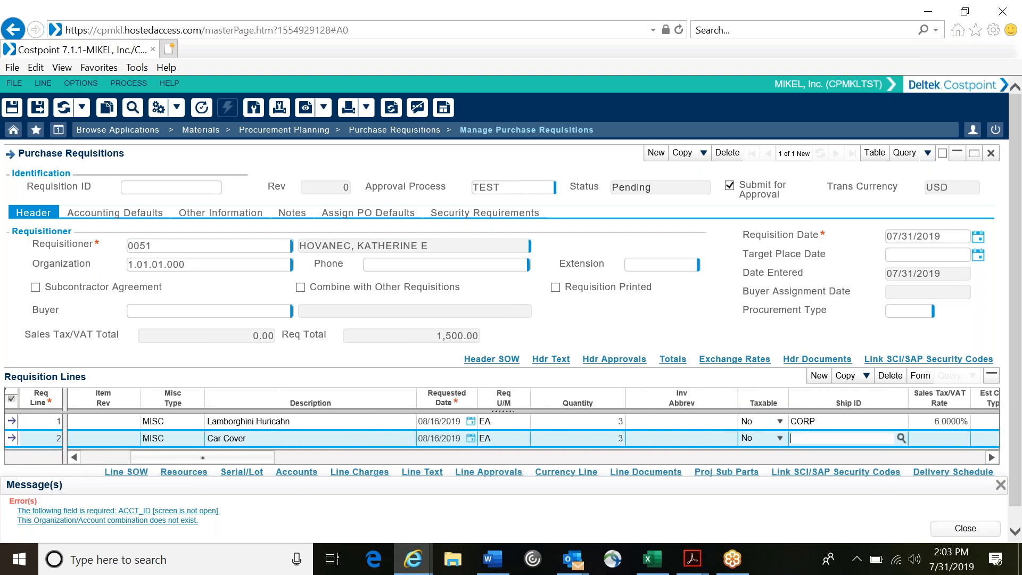
text(CORP)
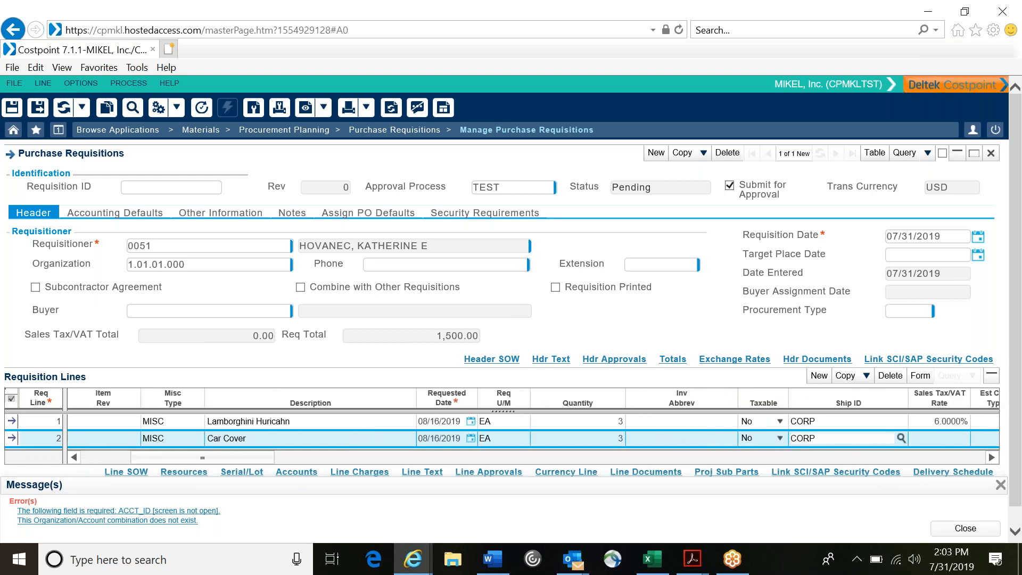
Step: Set the Car Cover line's estimated unit cost amount to 25
key(Tab)
key(Tab)
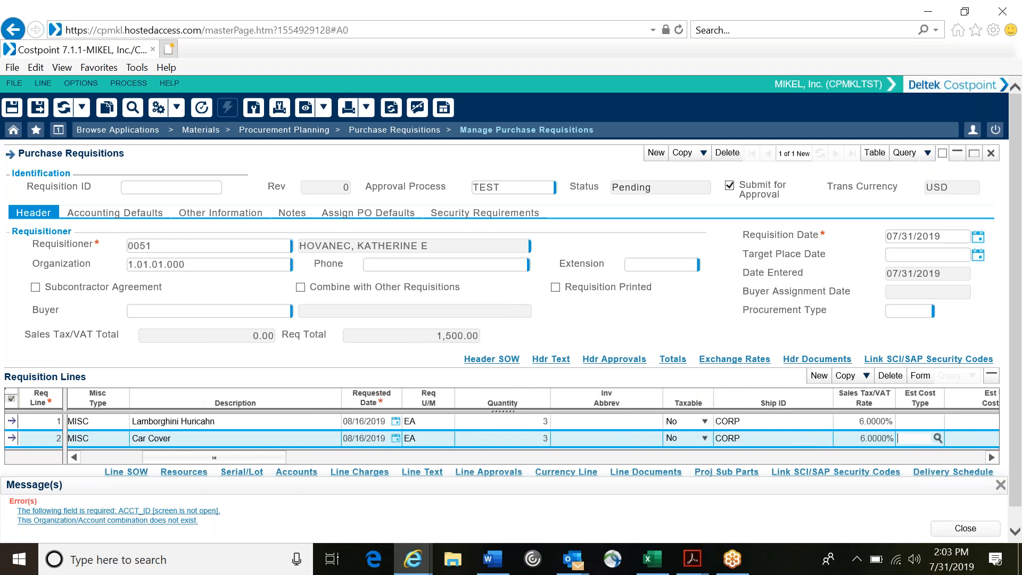
key(Tab)
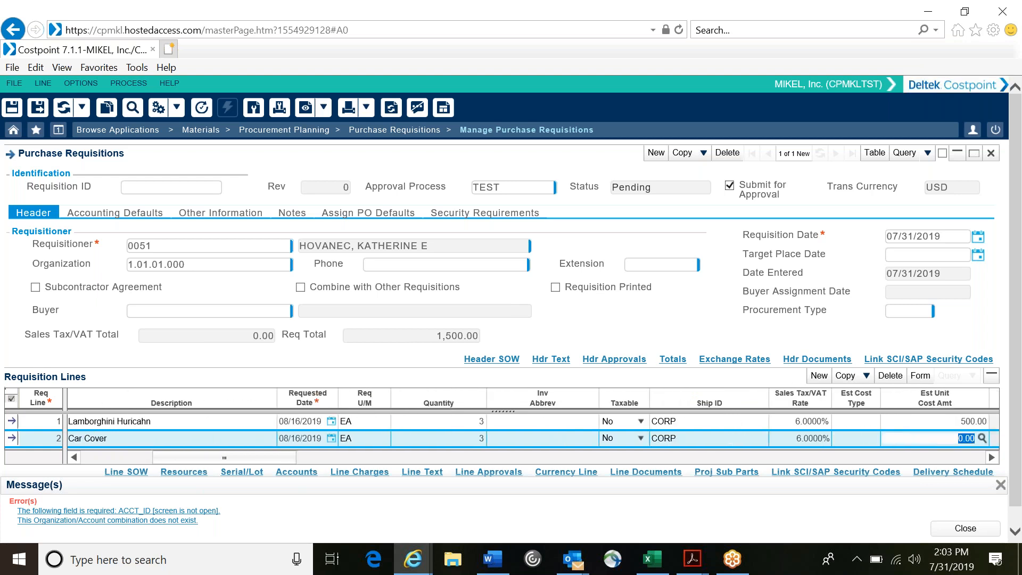
text(25)
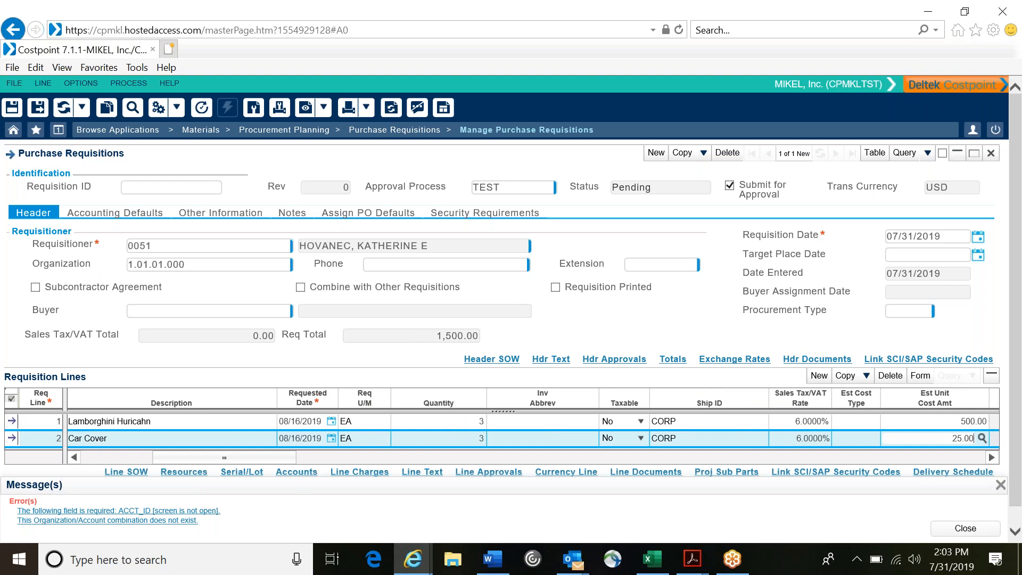
key(Tab)
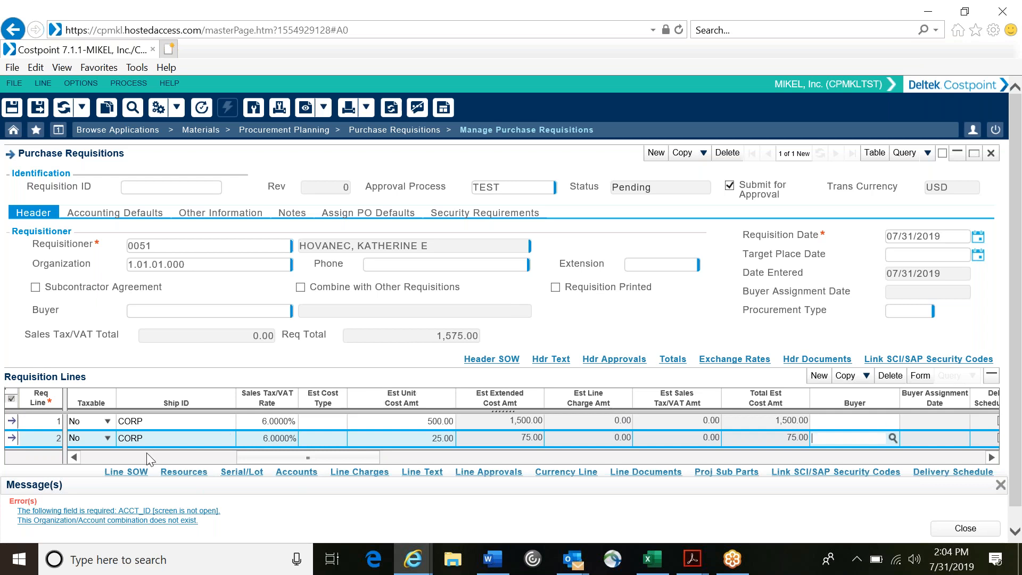
Step: Review both requisition lines' fields, from item and cost amounts through vendor, inspection, order reference, line notes and citizenship requirements
click(117, 458)
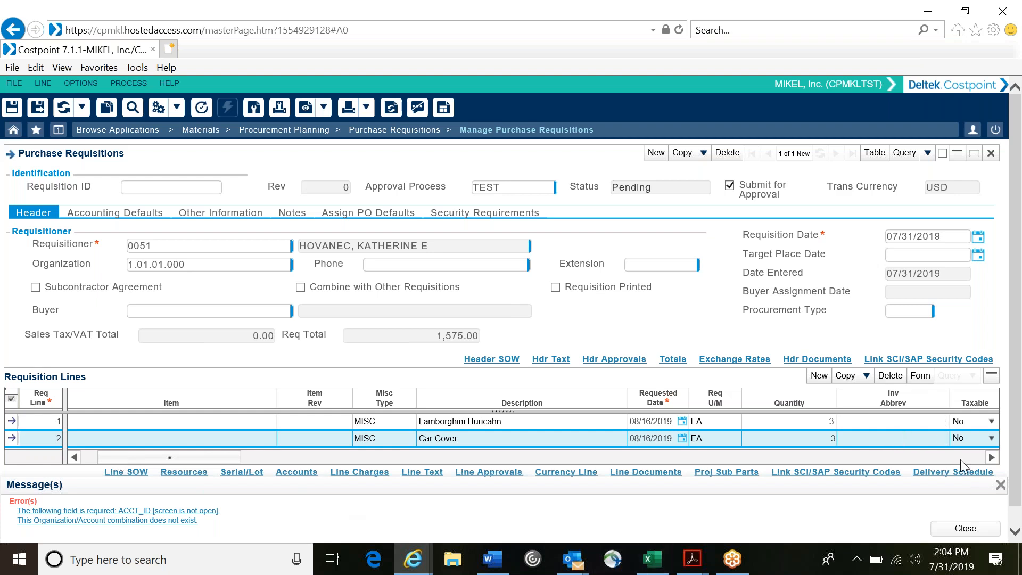
click(992, 457)
click(992, 457)
click(992, 457)
click(992, 457)
click(992, 457)
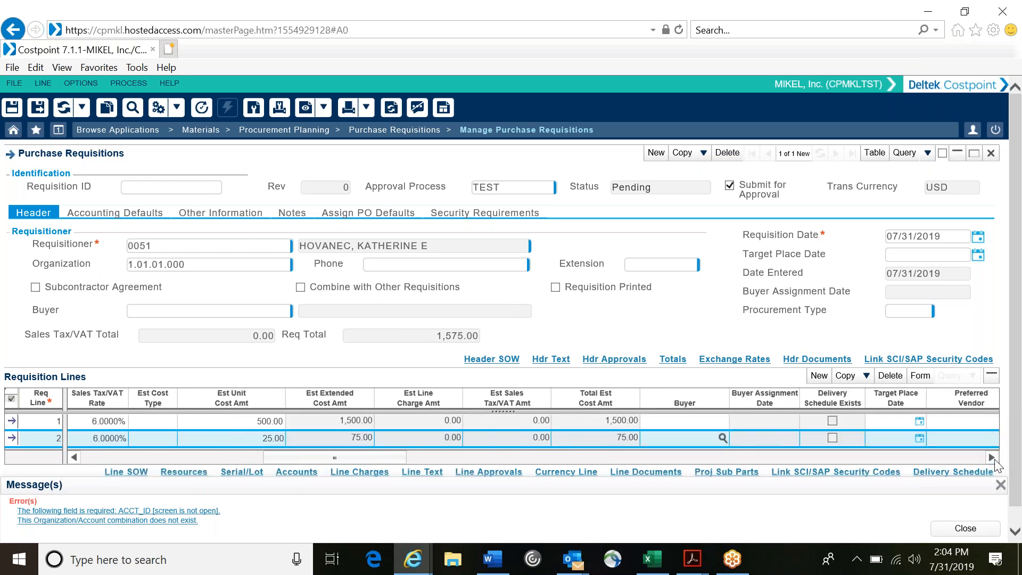
click(992, 457)
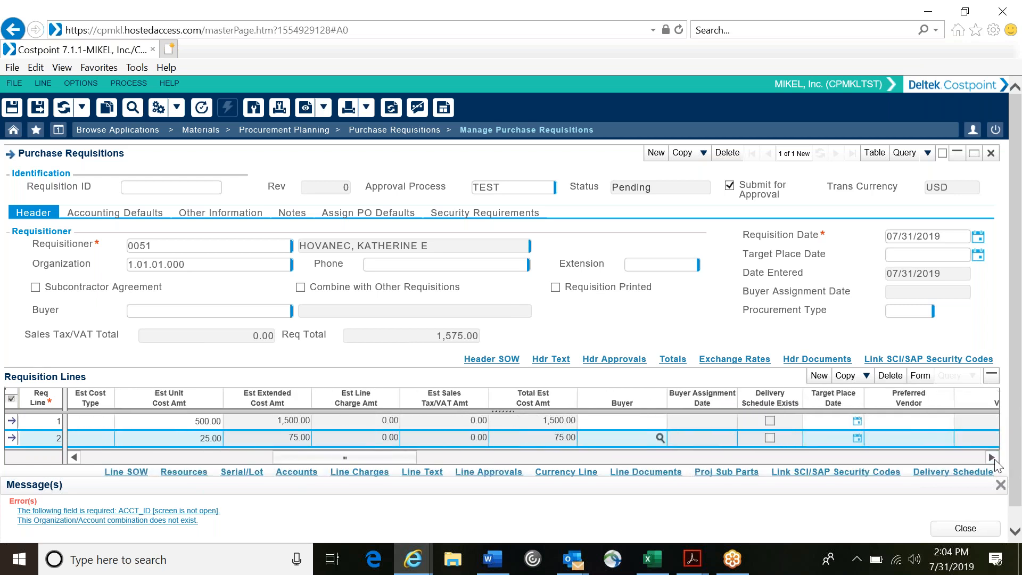
click(992, 457)
click(992, 457)
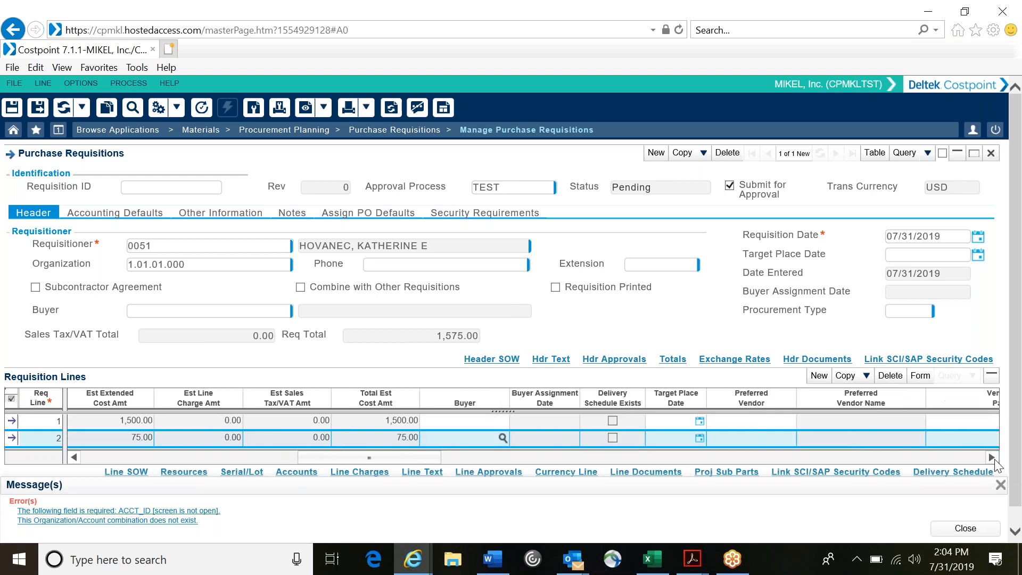
click(992, 457)
click(992, 457)
click(992, 457)
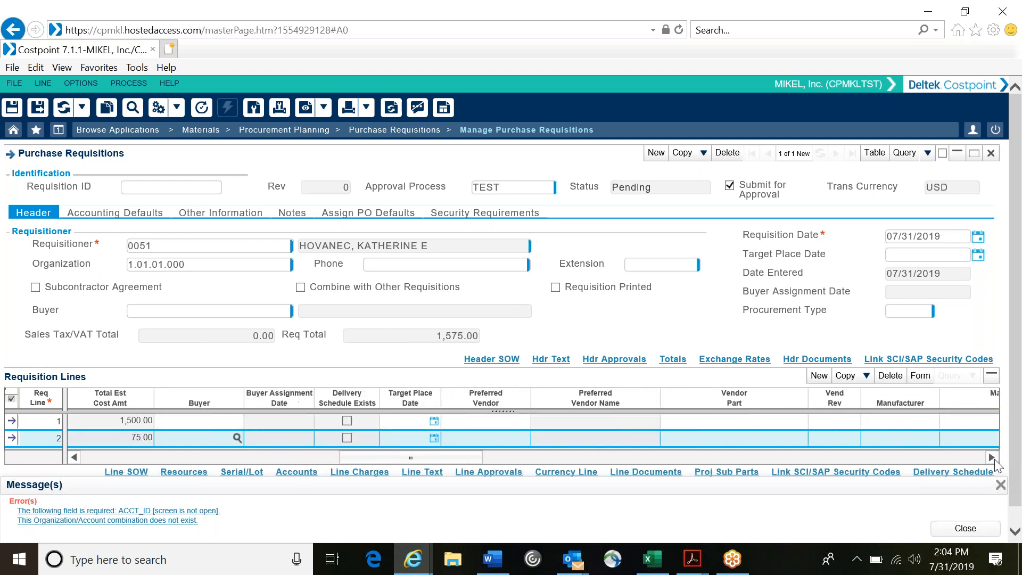
click(992, 457)
click(992, 457)
click(992, 457)
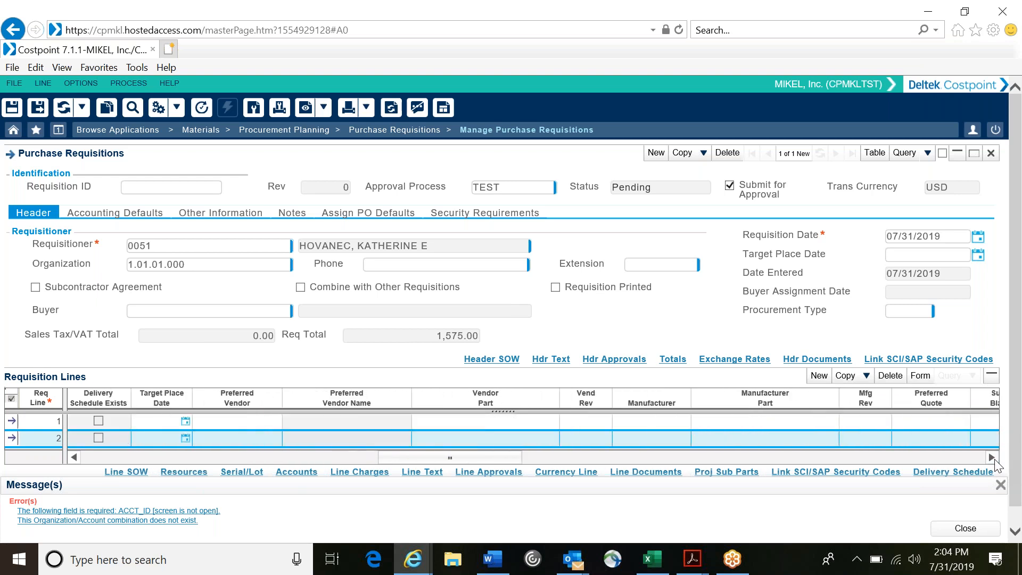
click(992, 457)
click(992, 457)
click(992, 458)
click(992, 457)
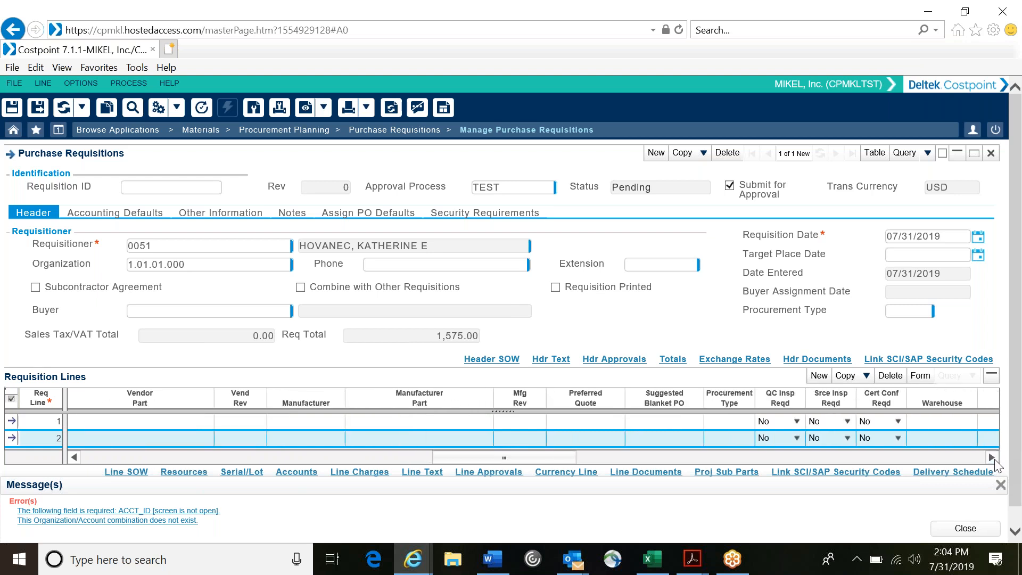
click(992, 457)
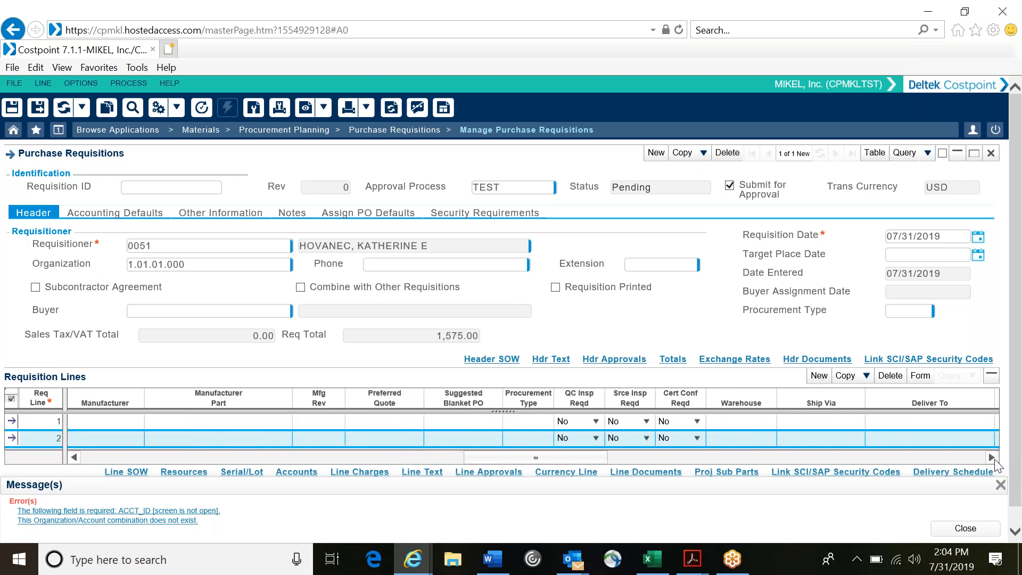
click(992, 457)
click(991, 457)
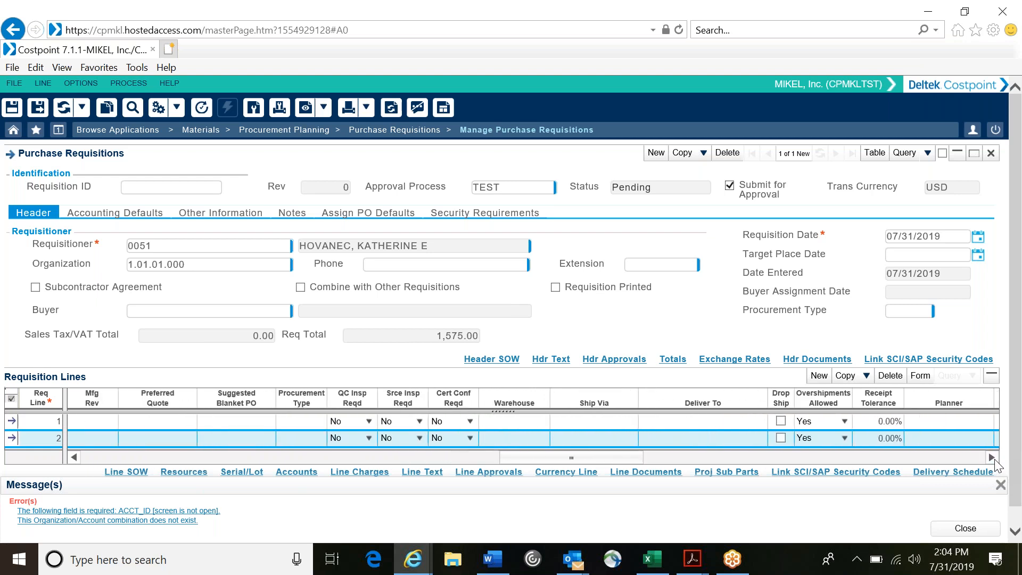
click(992, 457)
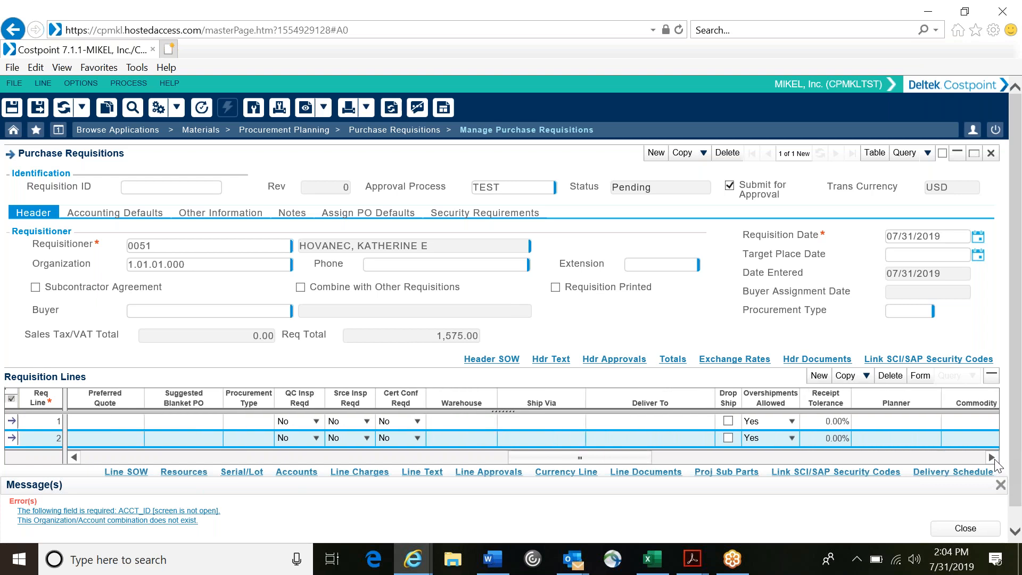
click(991, 457)
click(992, 457)
click(991, 458)
click(992, 457)
click(992, 457)
click(992, 457)
click(992, 457)
click(992, 457)
click(992, 458)
click(991, 458)
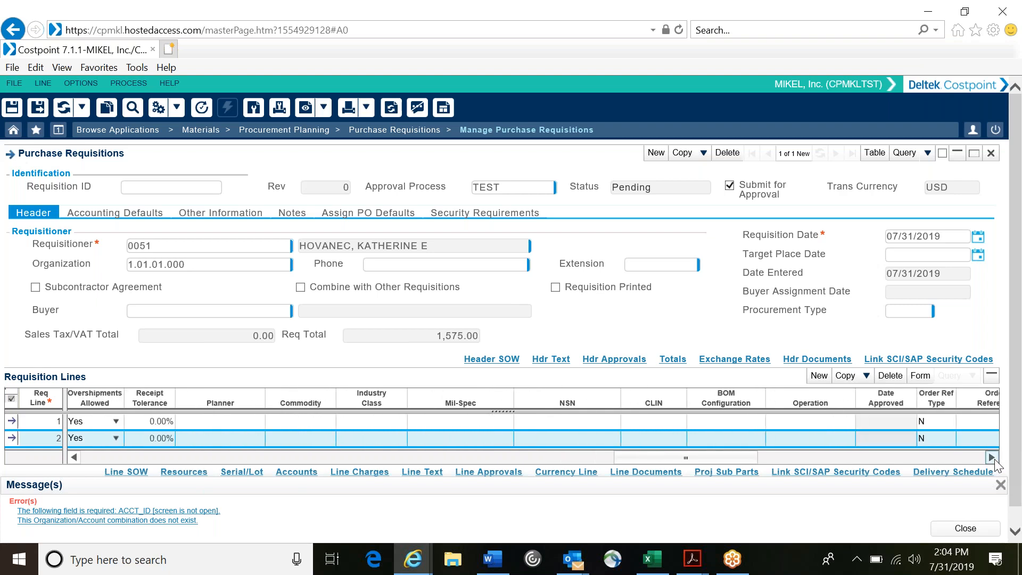
click(991, 457)
click(992, 457)
click(992, 457)
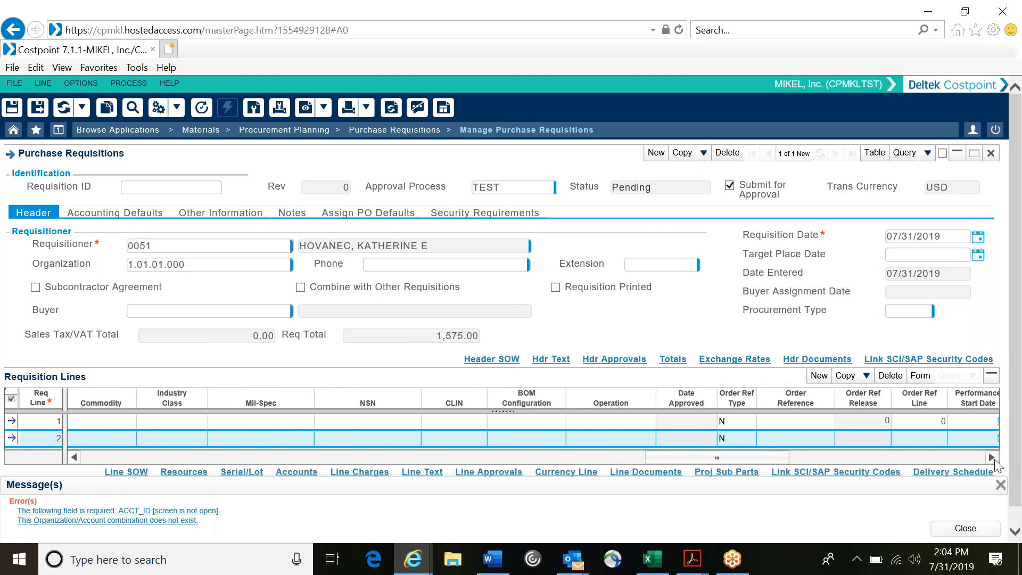
click(992, 457)
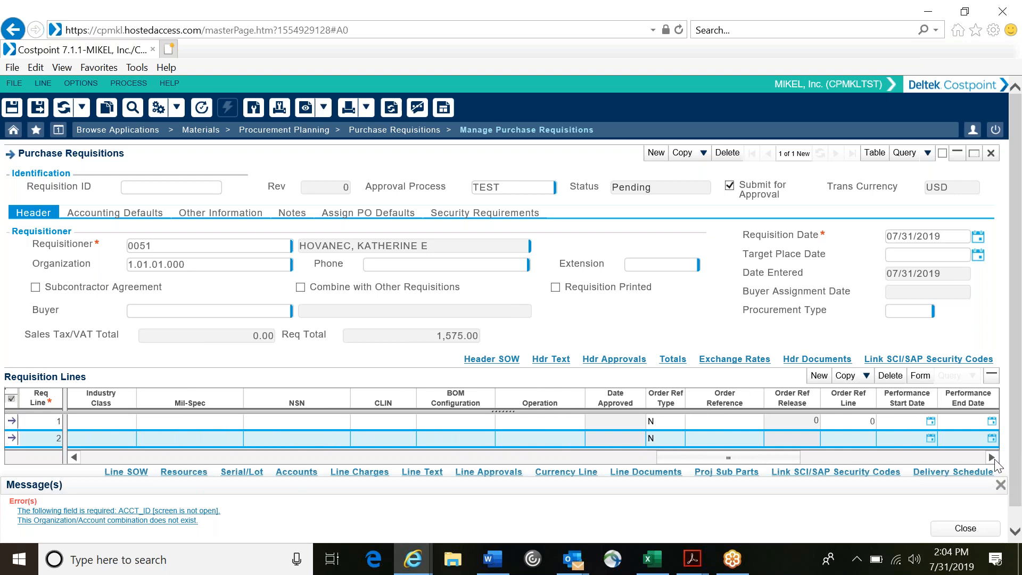
click(991, 457)
click(991, 457)
click(992, 458)
click(992, 457)
click(991, 458)
click(991, 457)
click(992, 457)
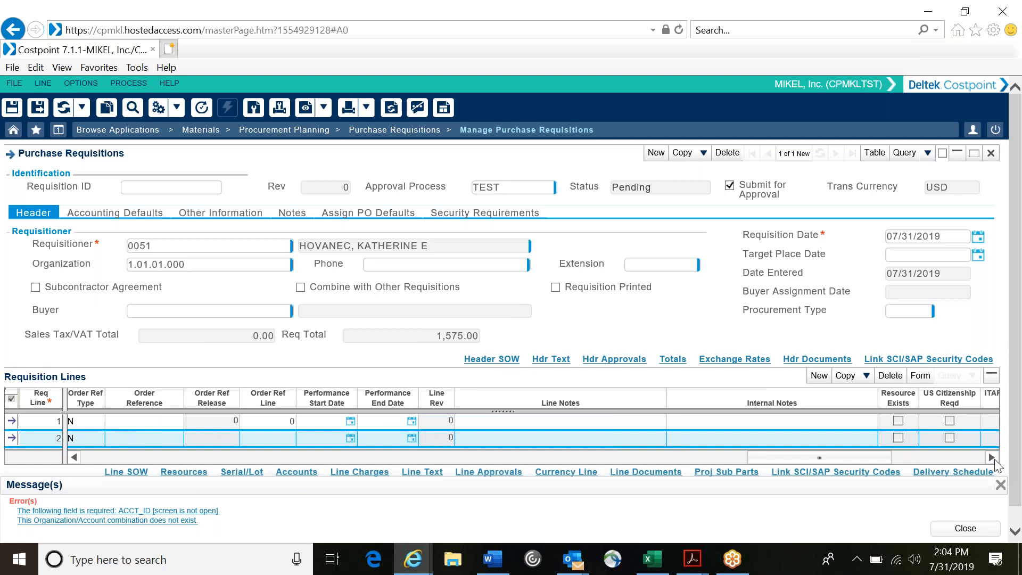
Step: Set the Lamborghini line's estimated unit cost amount to 750, leaving the Car Cover line's cost lookup without choosing anything
drag(778, 462, 231, 462)
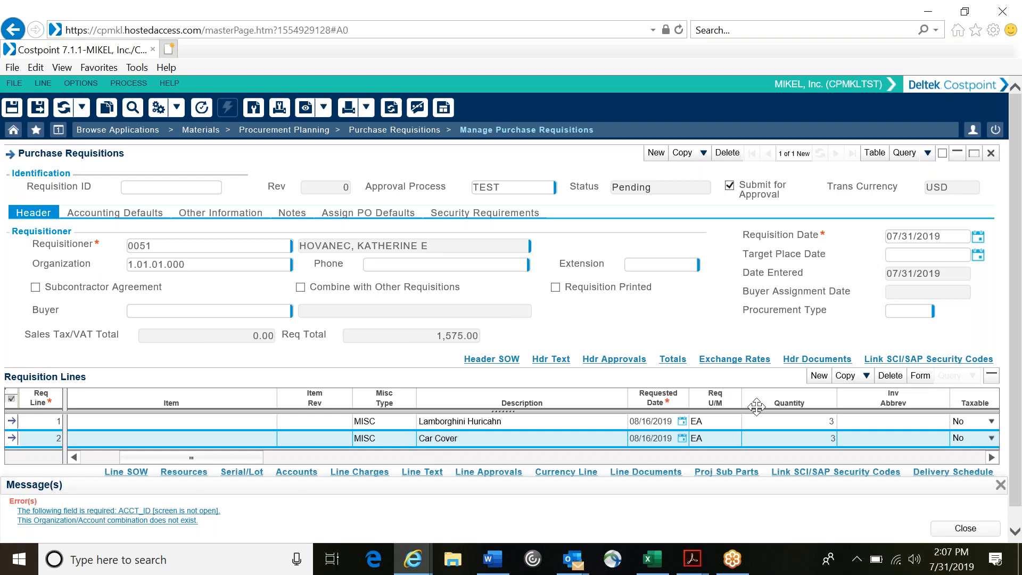
click(989, 456)
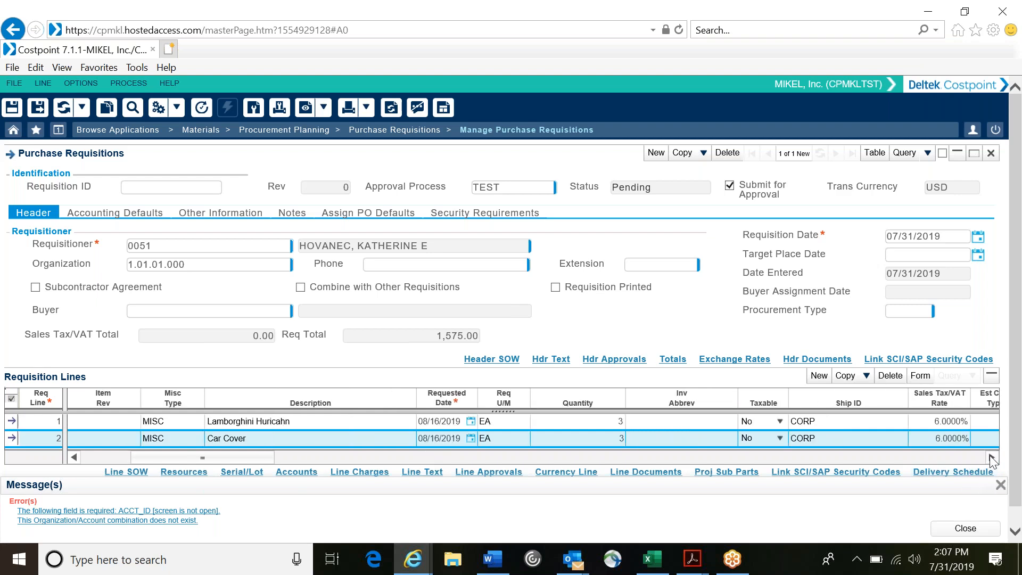
click(989, 456)
click(989, 457)
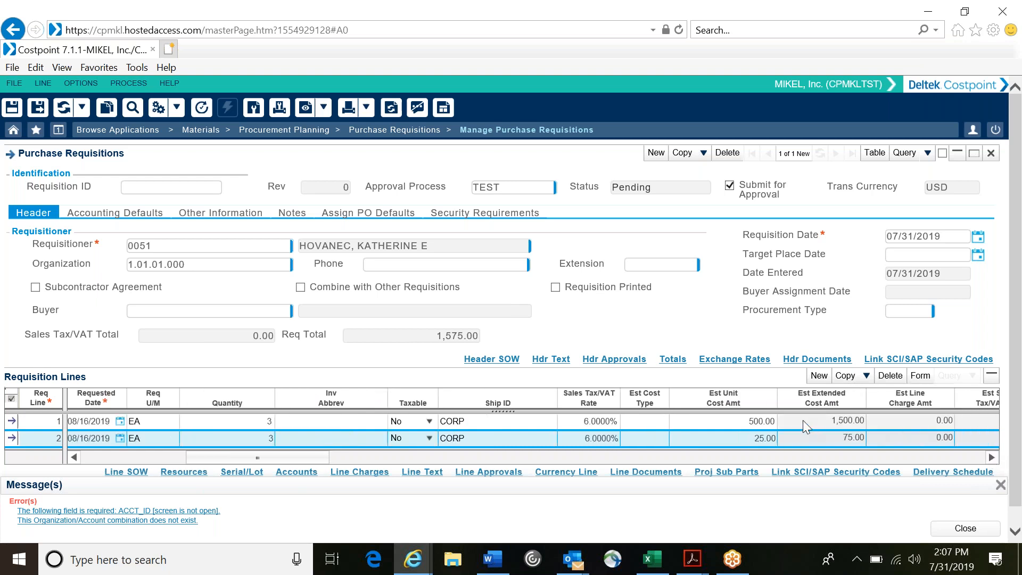
click(737, 422)
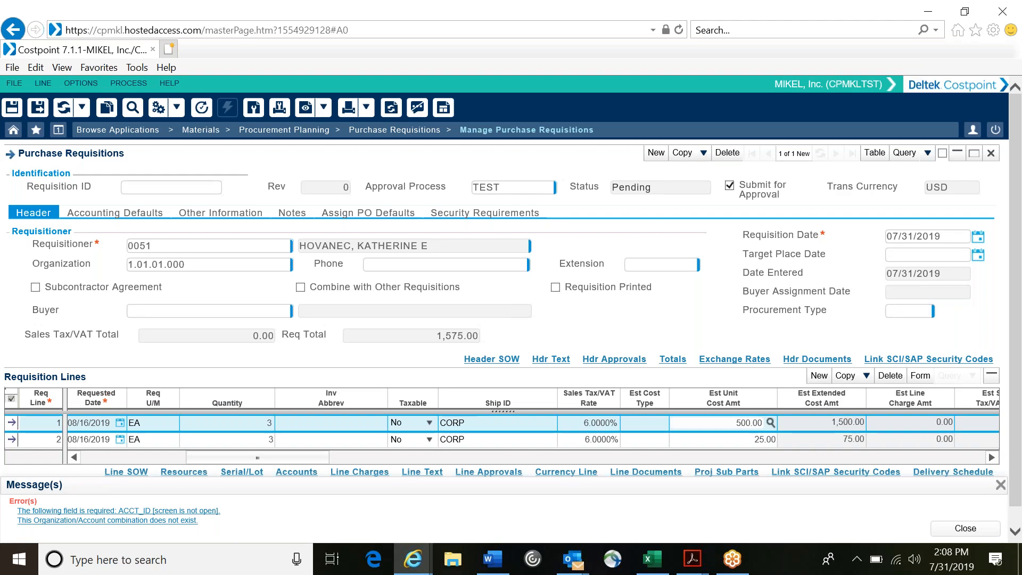
drag(736, 422, 763, 423)
text(750)
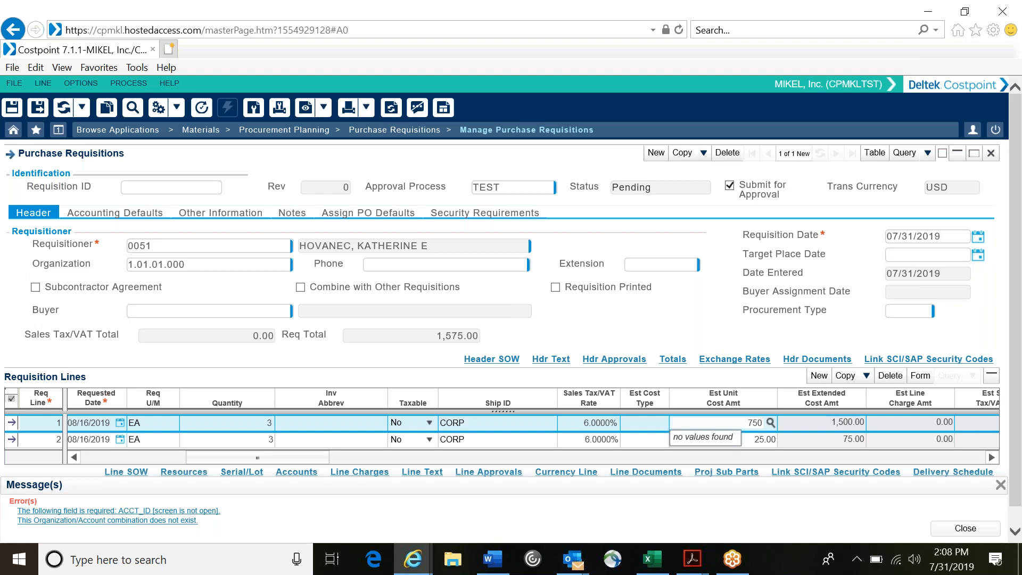
click(765, 441)
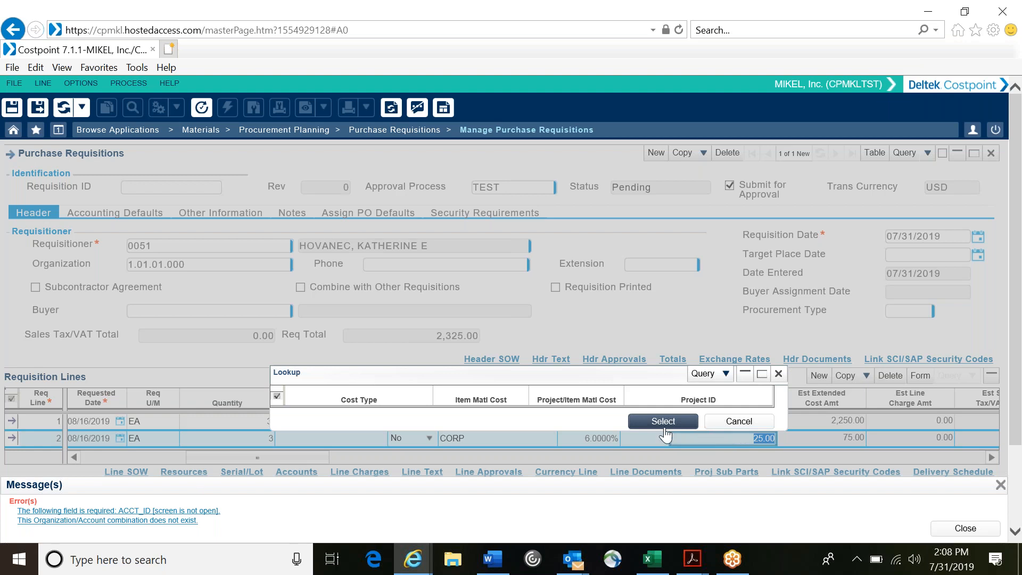
click(778, 373)
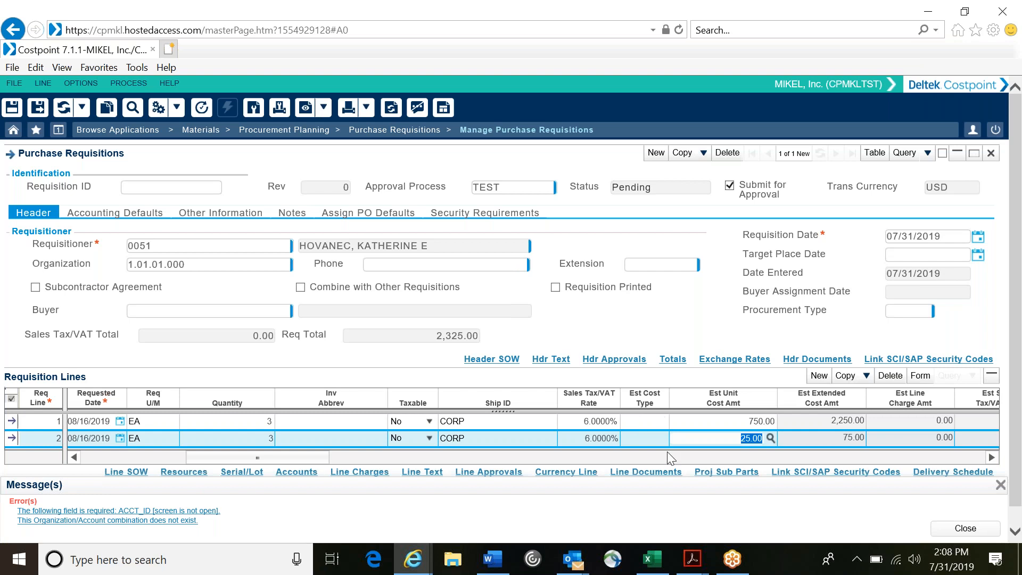
click(778, 509)
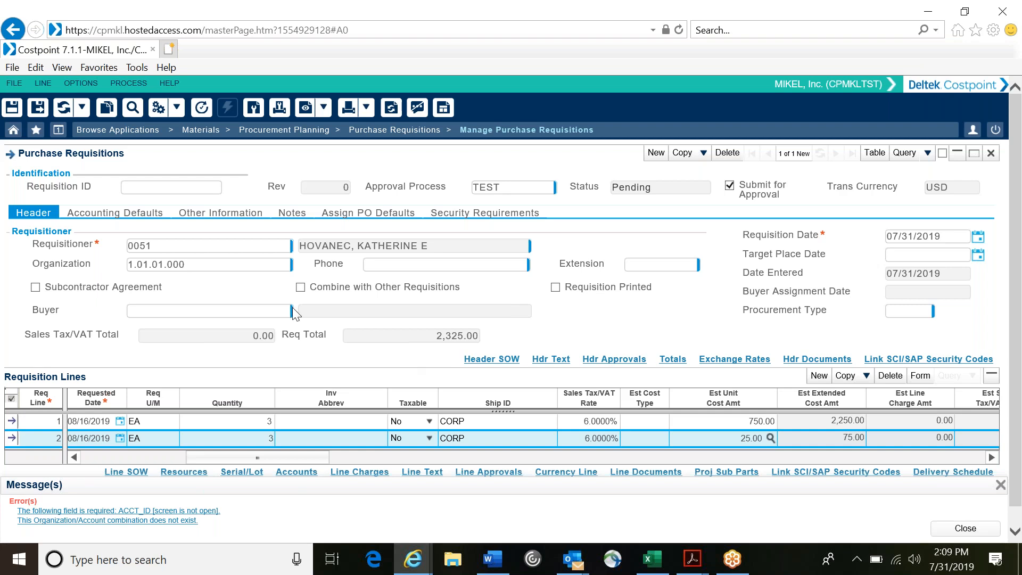
Step: Search the accounting defaults' project lookup for 188017 and assign project 188017.00.039 (DEL2 SANS SPU-ODC) as the default
click(136, 214)
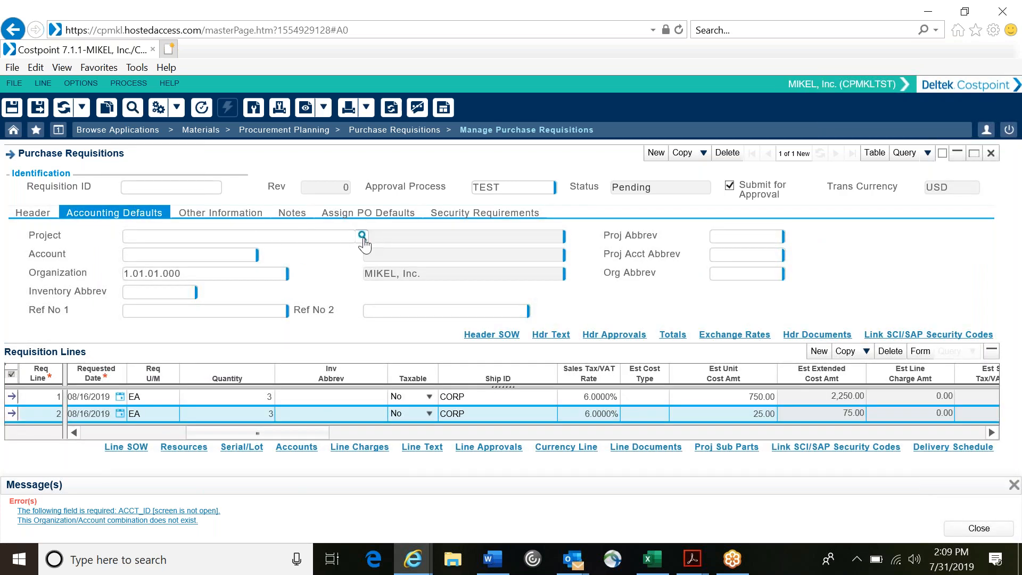
click(363, 236)
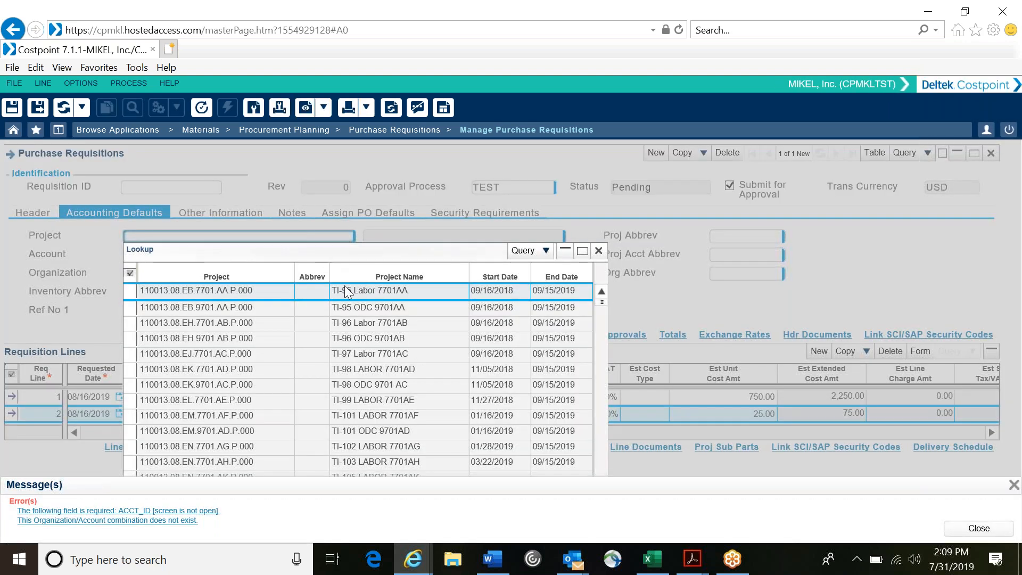
drag(343, 252, 357, 158)
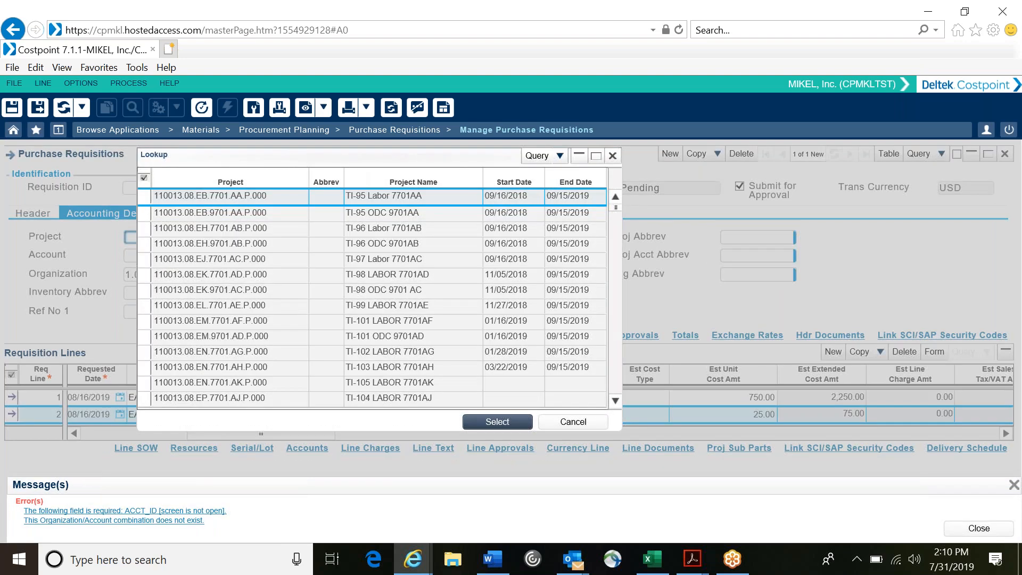
scroll(327, 258, down, 1)
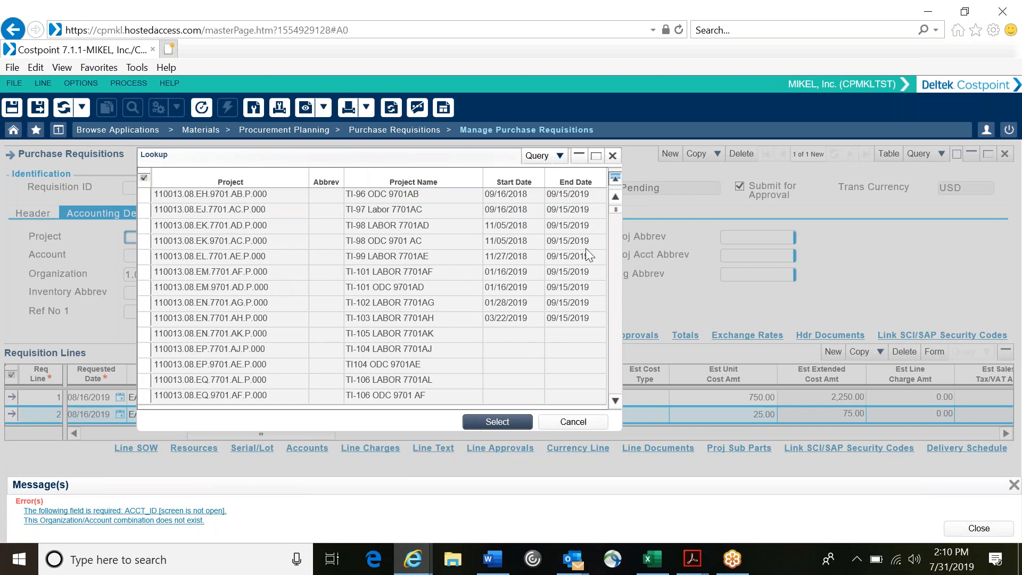
click(536, 156)
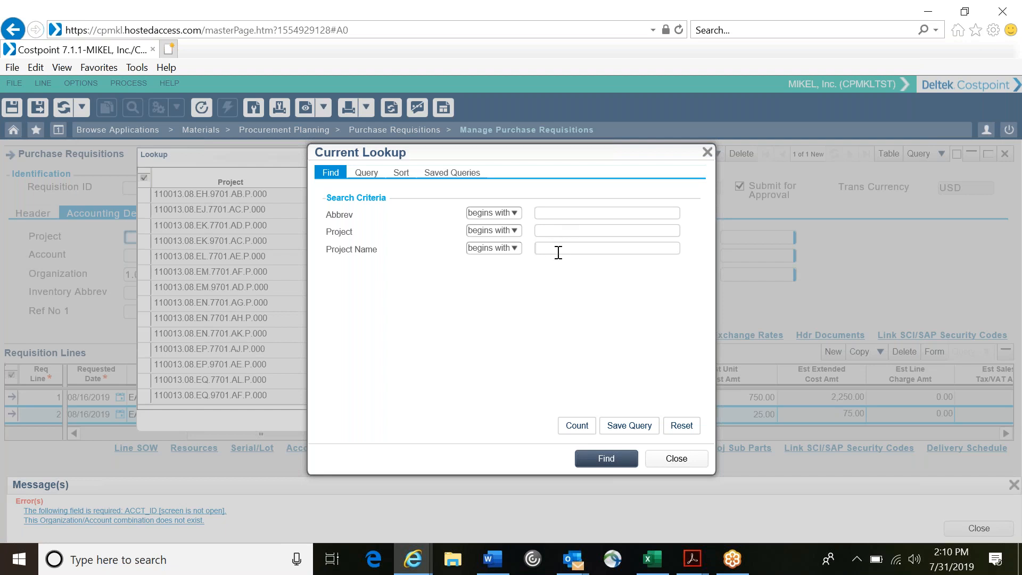
text(188017)
click(577, 425)
click(606, 460)
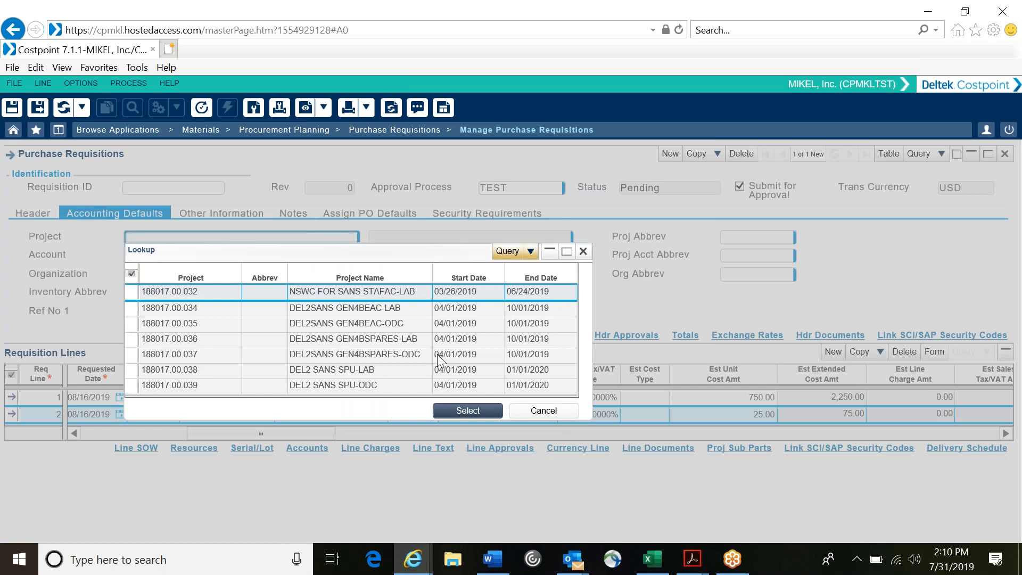
click(311, 360)
click(312, 385)
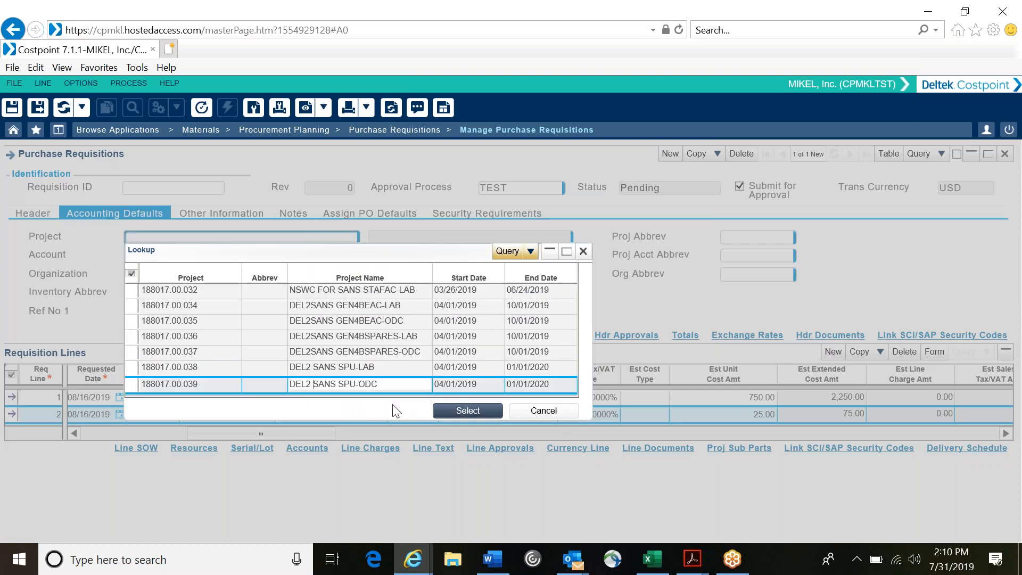
click(467, 411)
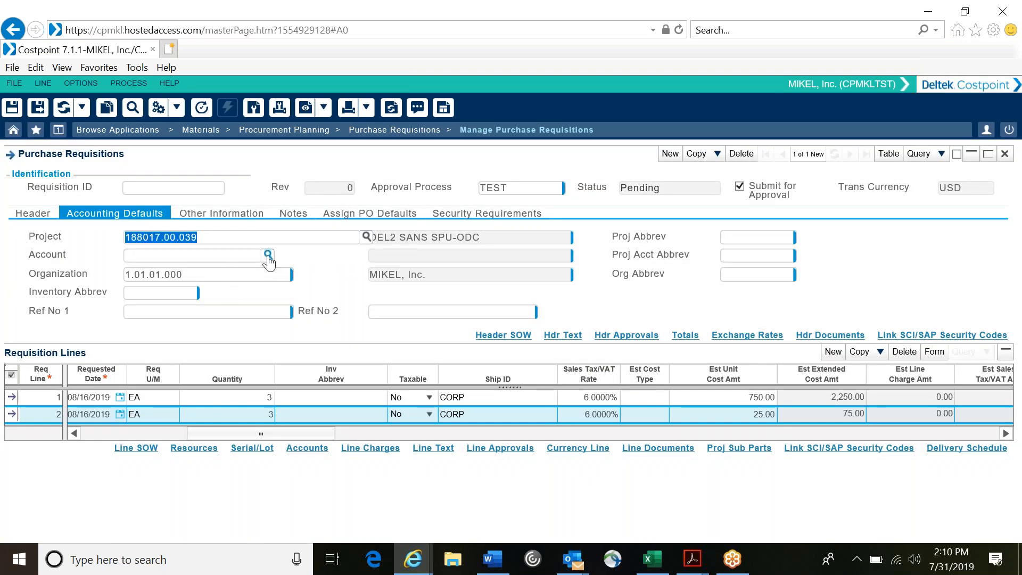
click(268, 256)
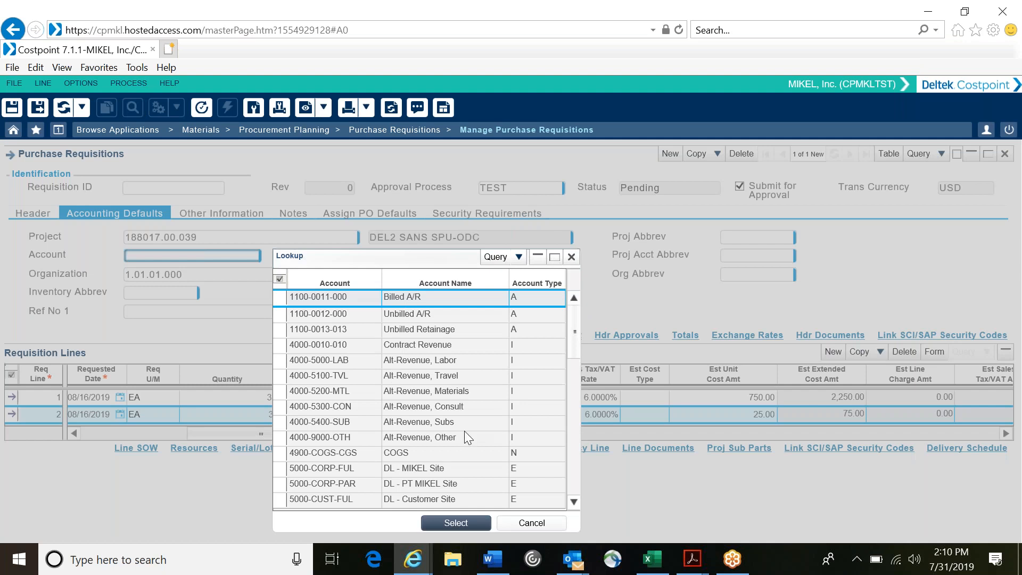
drag(575, 500, 575, 500)
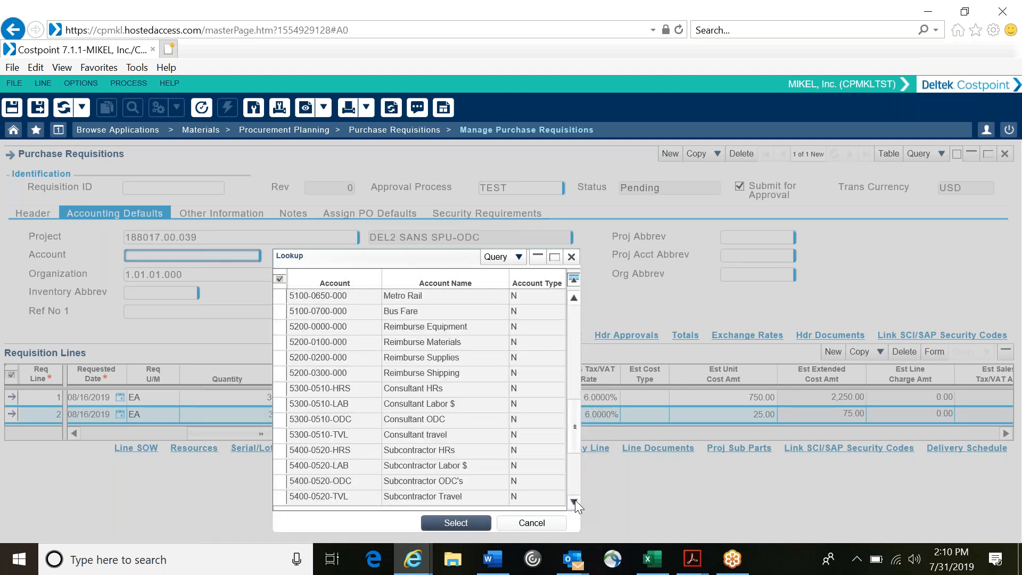
click(437, 342)
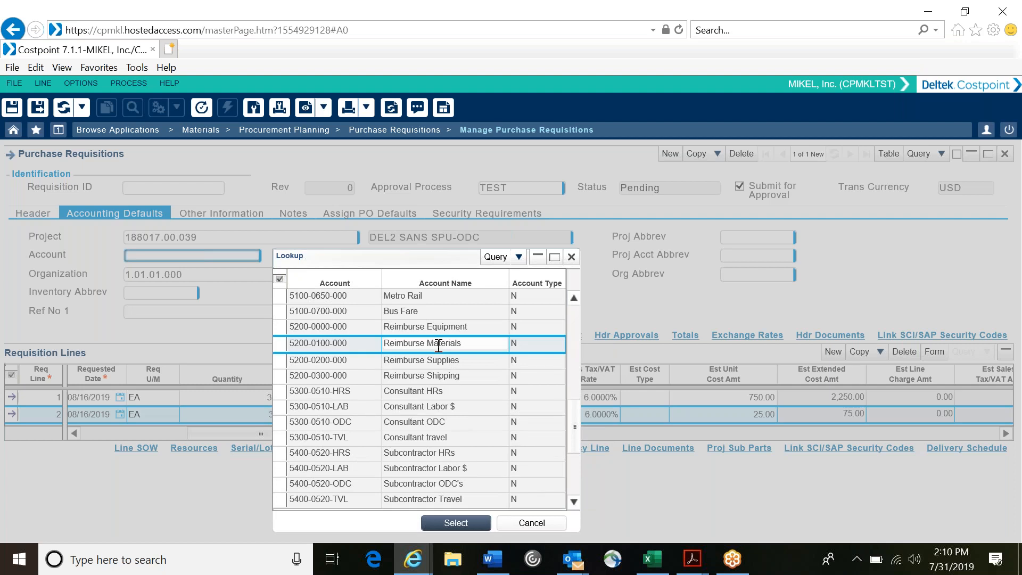
click(457, 522)
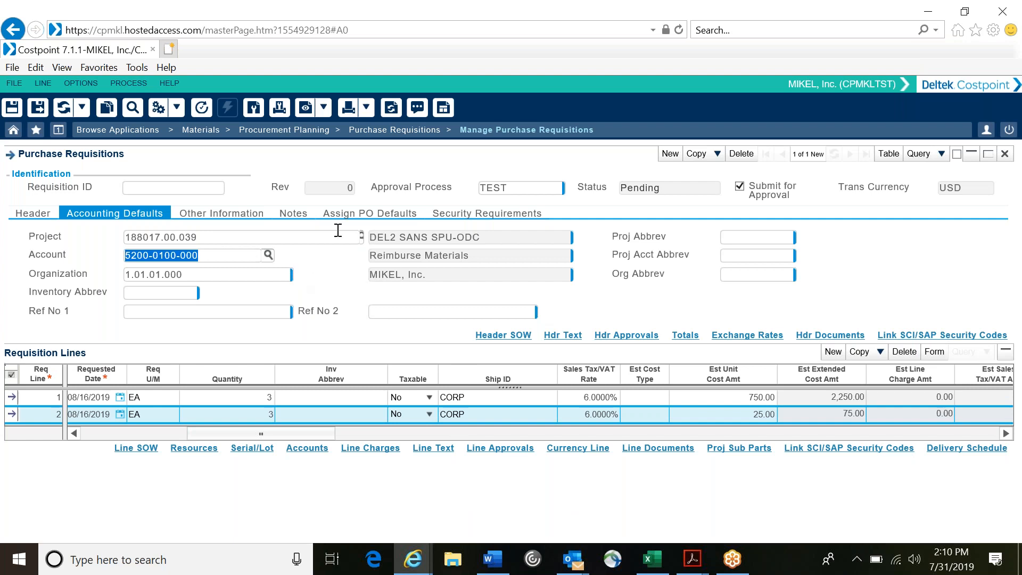
Step: Enter the requisition note "Cost of shipping included in Lambo price."
click(293, 213)
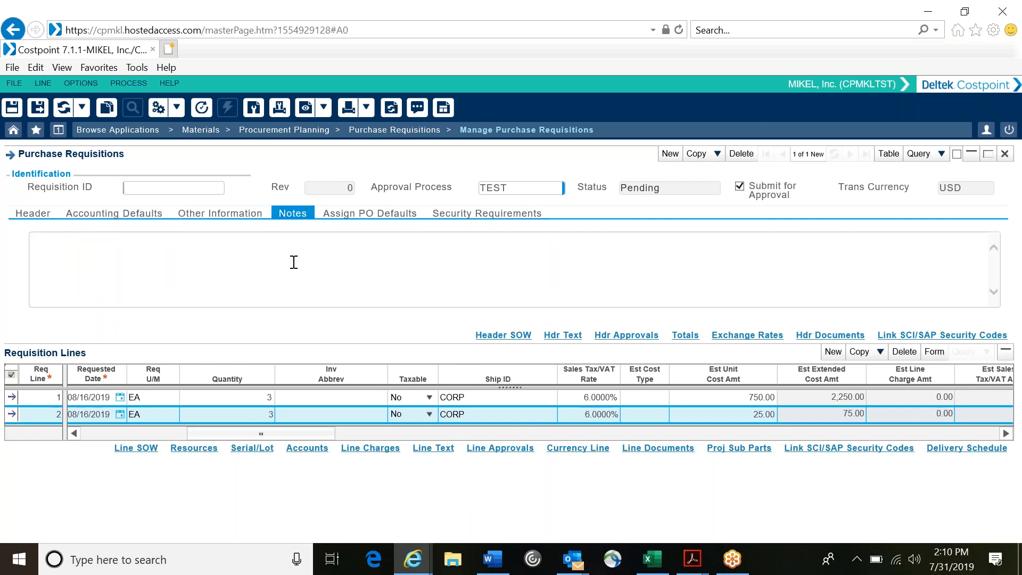
text(Cost of shipping inclu)
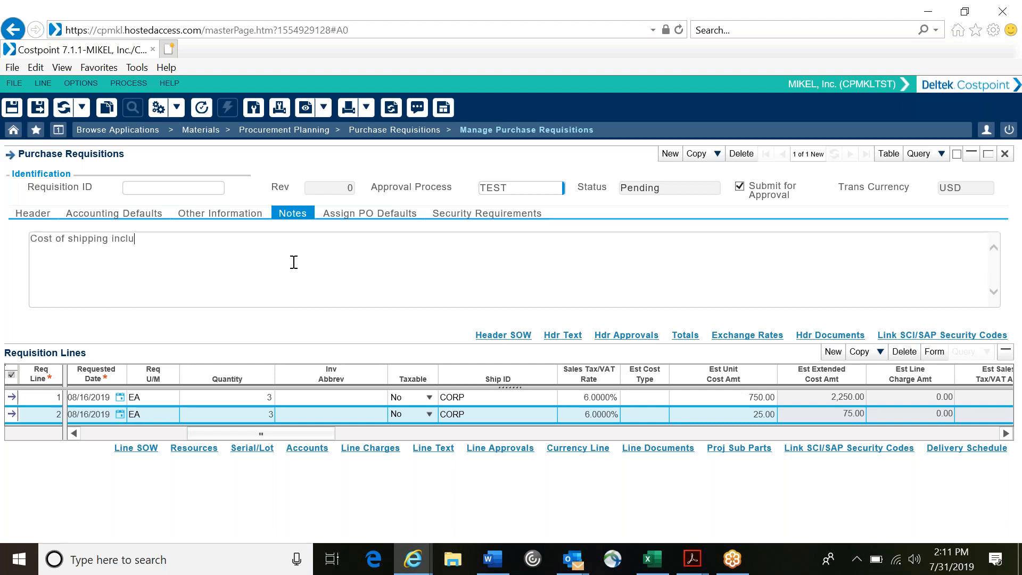
text(ded in Lambo price.)
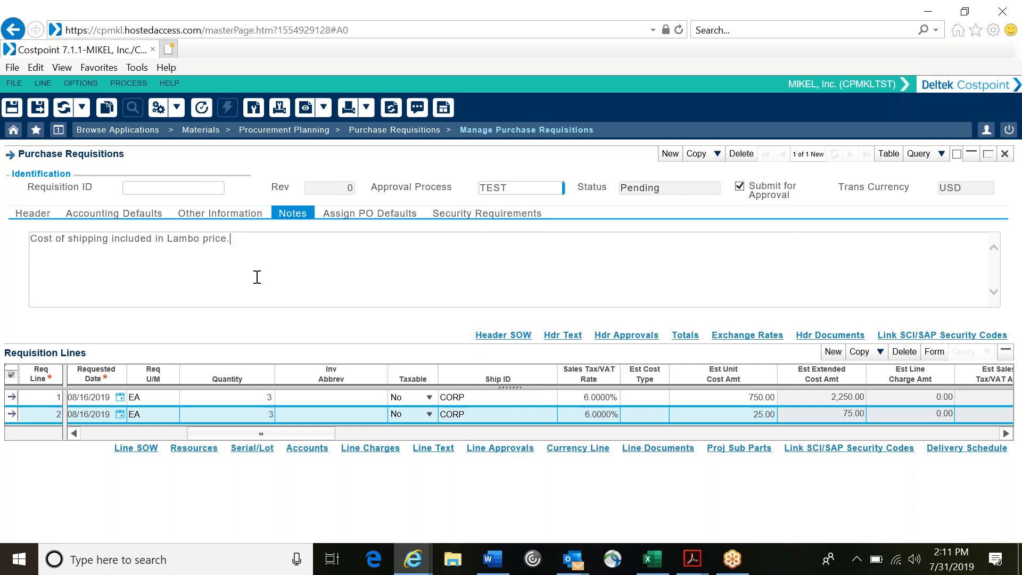
Step: View the requisition's delivery and PO defaults, try to save the requisition, and dismiss the messages
click(222, 212)
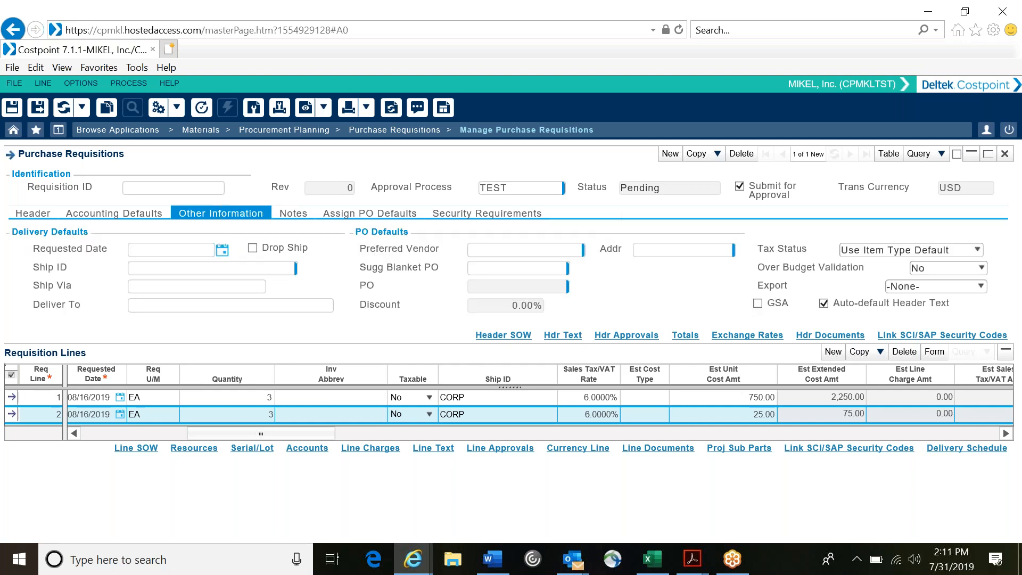
click(37, 107)
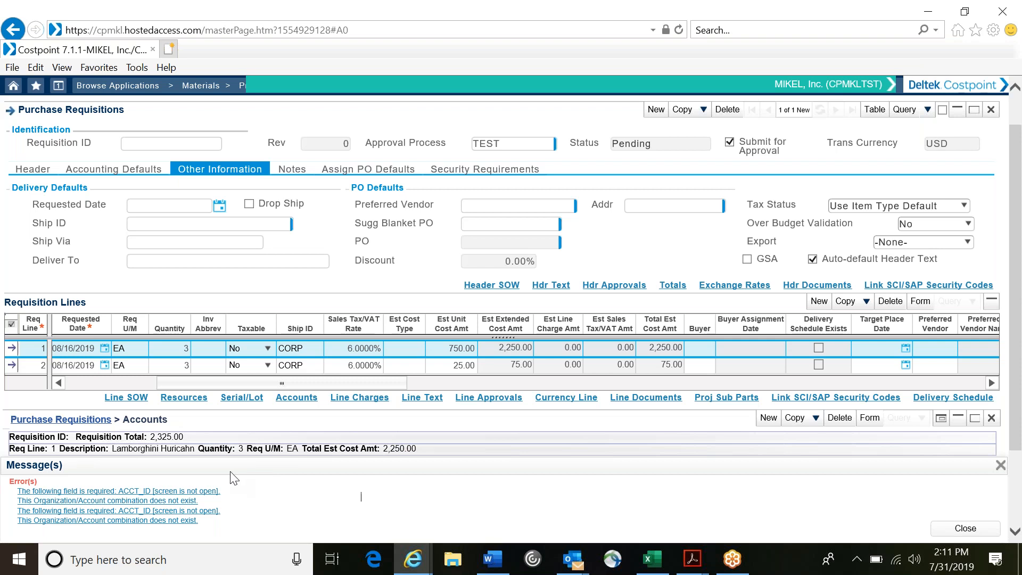
click(952, 529)
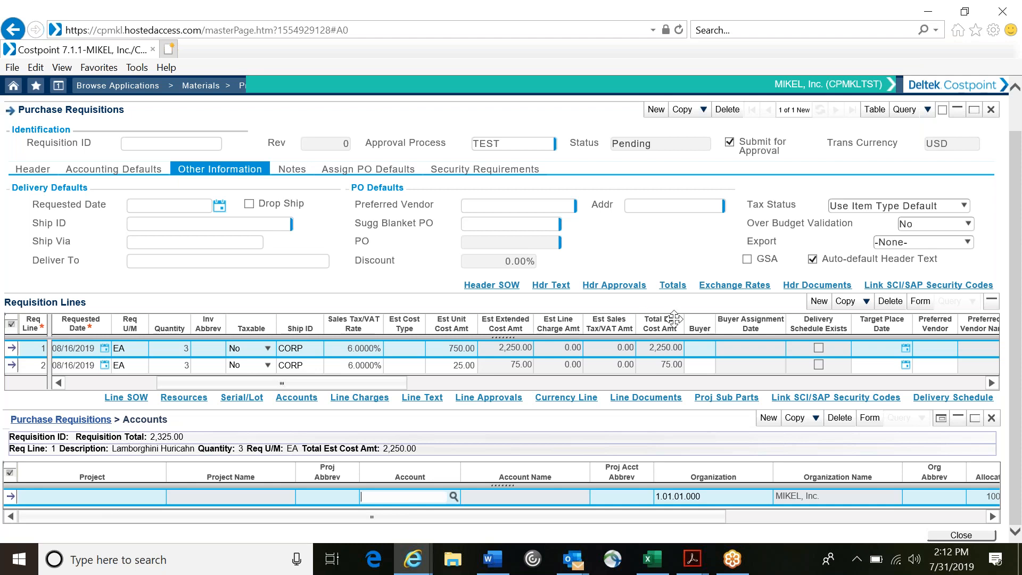
Step: Load the header's default project and organization onto the existing requisition lines
click(373, 282)
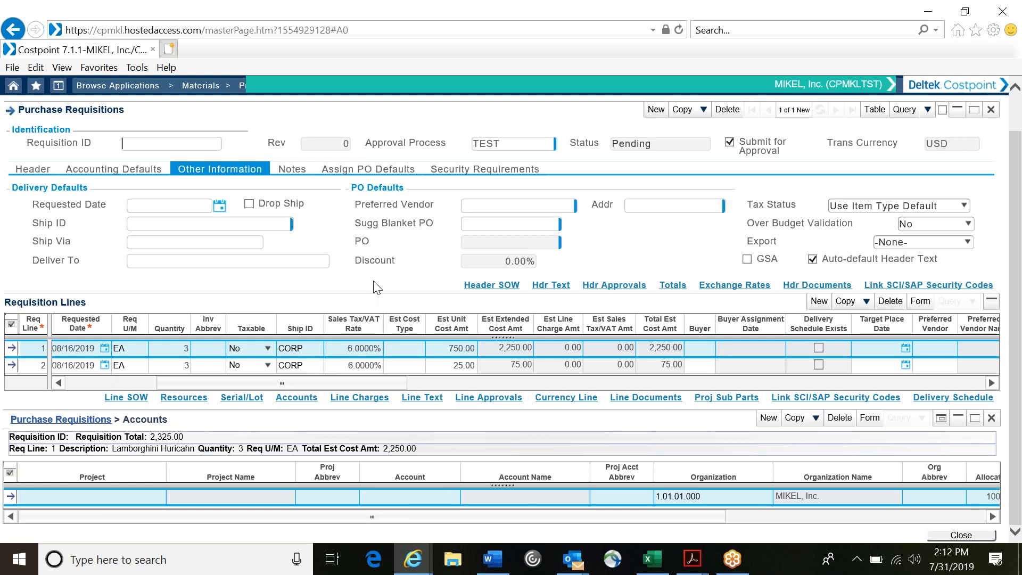
right_click(374, 282)
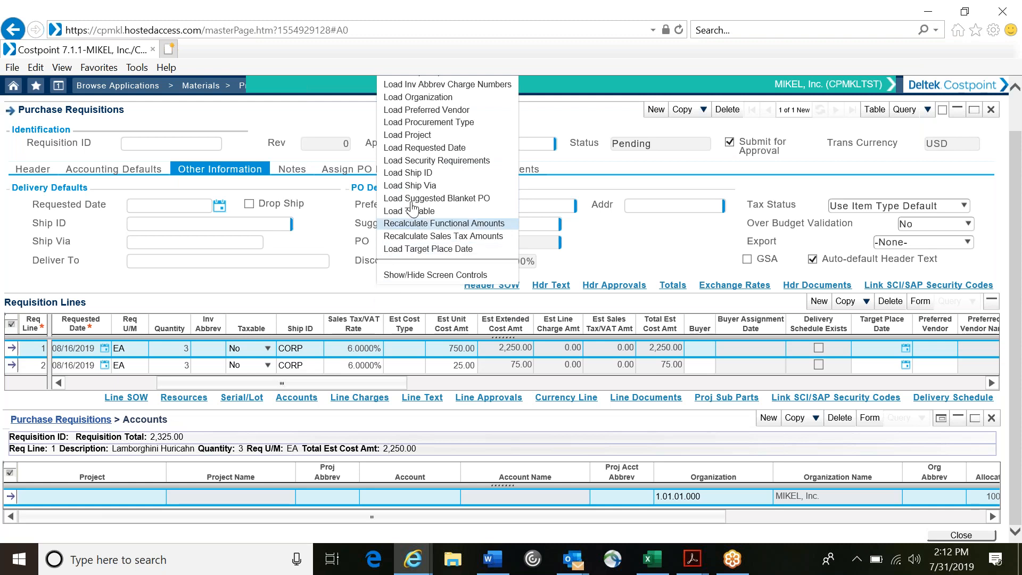
click(439, 136)
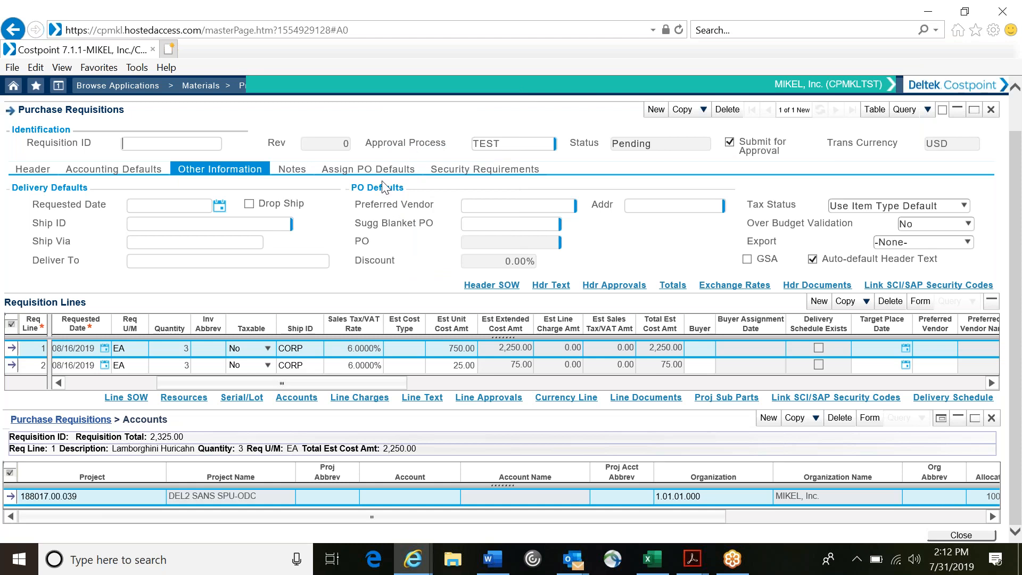
right_click(369, 282)
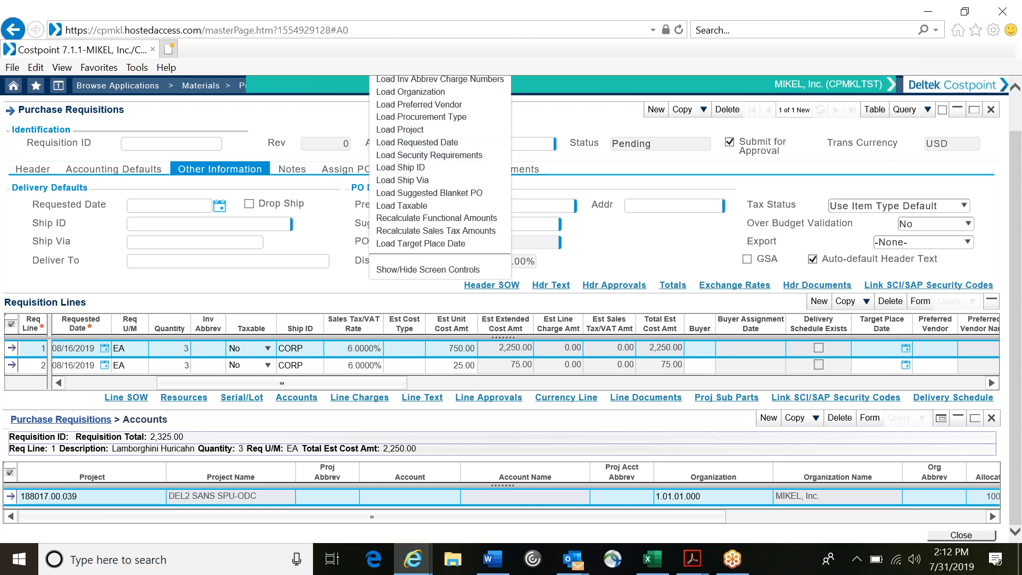
click(434, 92)
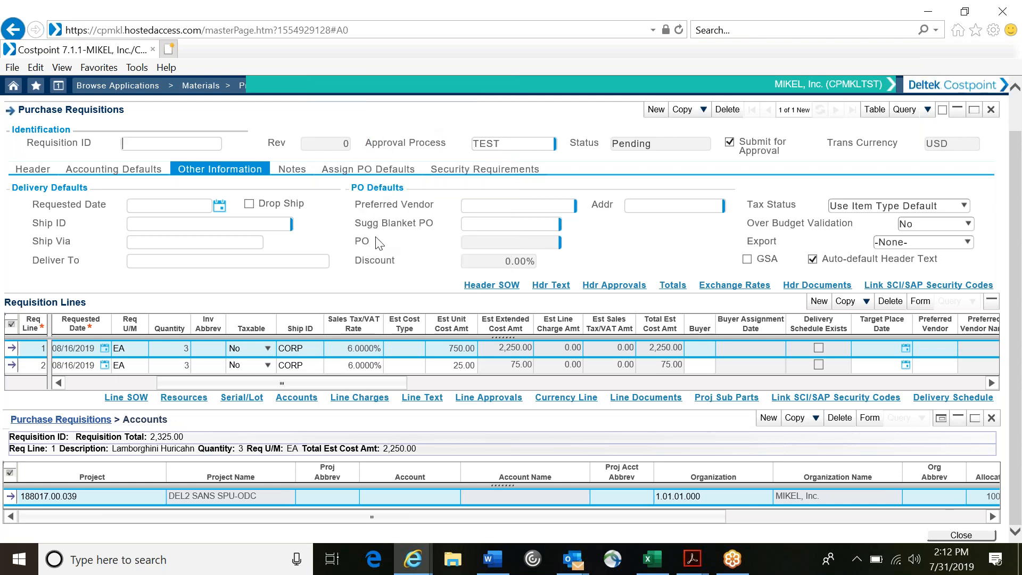
Step: Load the header's default account onto the existing requisition lines and save the requisition to submit it for approval
right_click(352, 285)
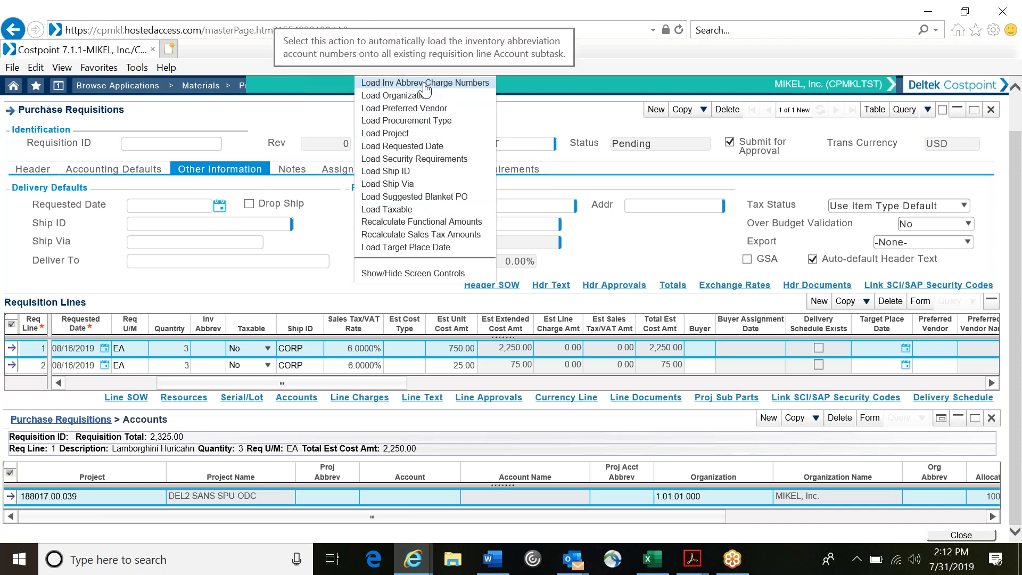
click(341, 290)
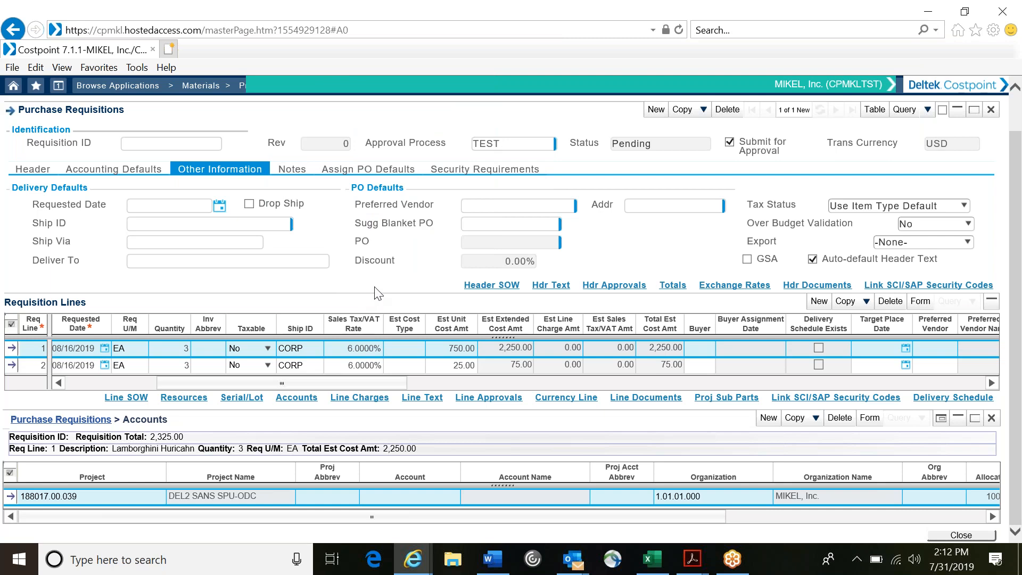
scroll(378, 294, up, 1)
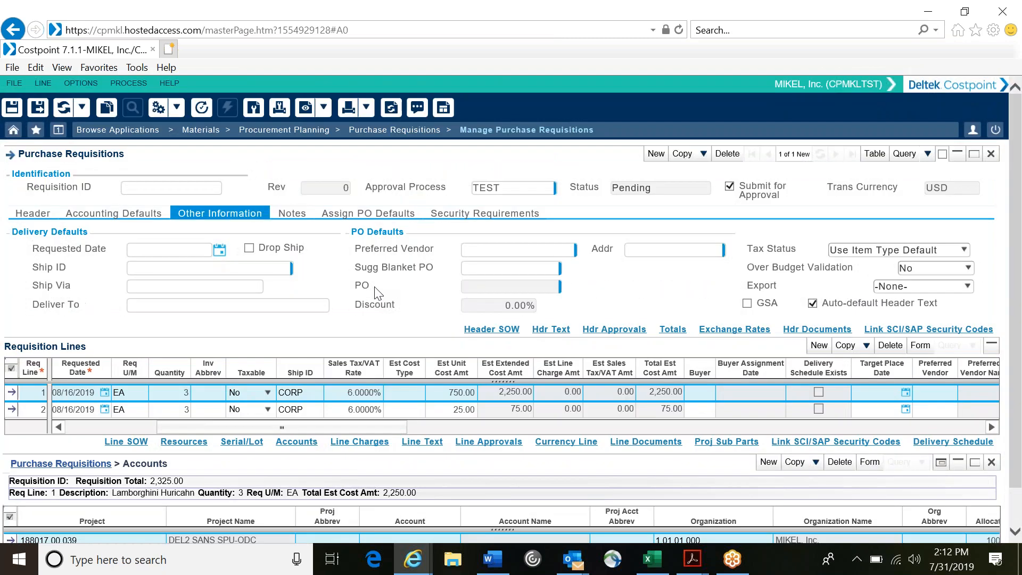
right_click(377, 340)
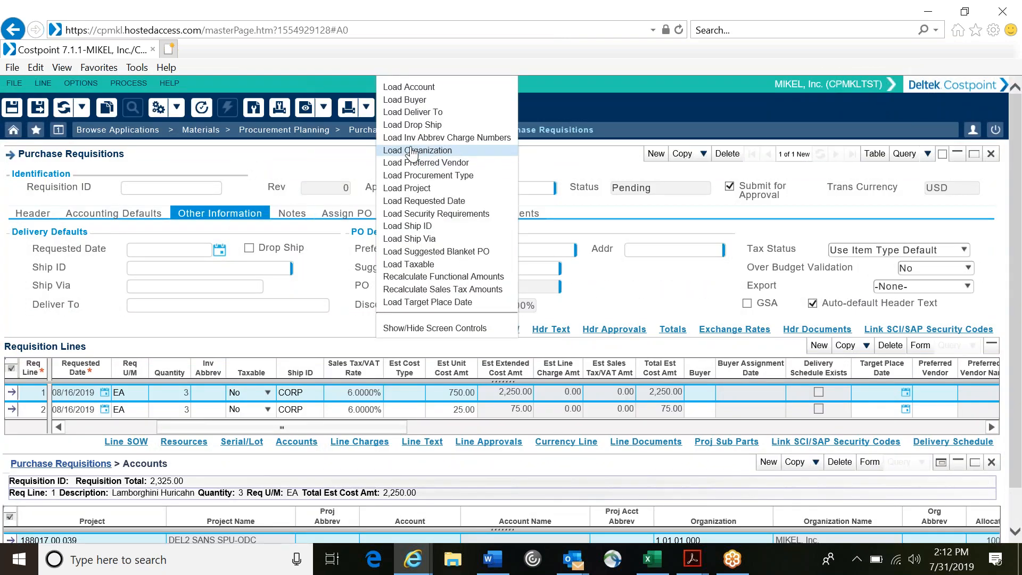
click(416, 88)
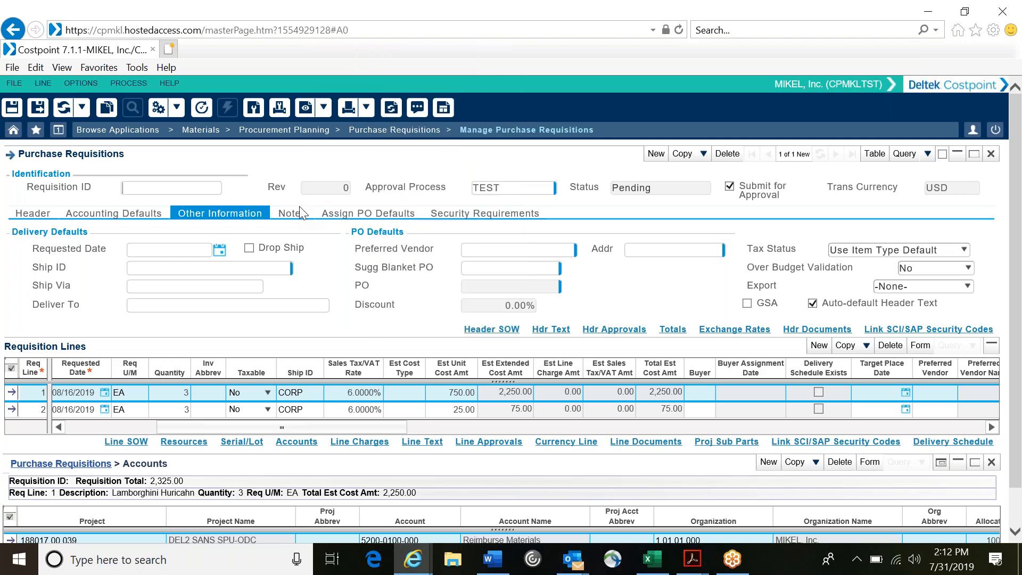
click(36, 106)
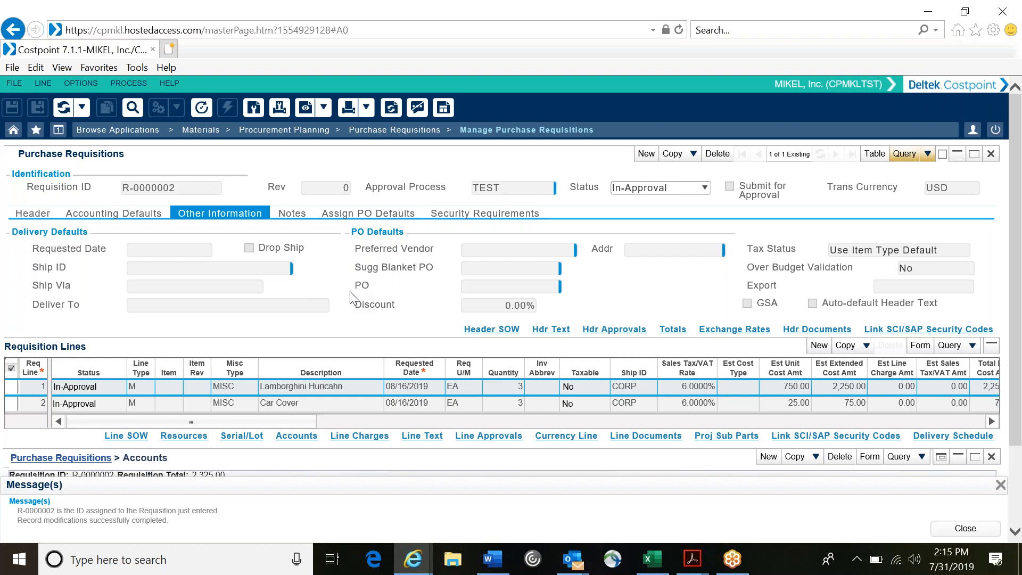
Step: View the Approve Purchase Requisitions application, close its search criteria, and open Apply PO Info to Purchase Requisitions
click(380, 133)
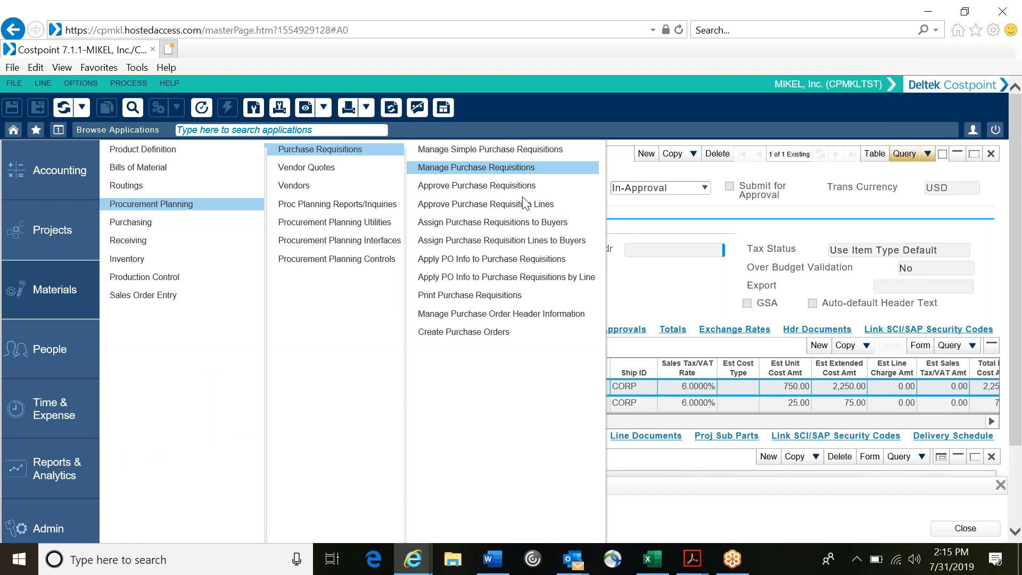
click(482, 196)
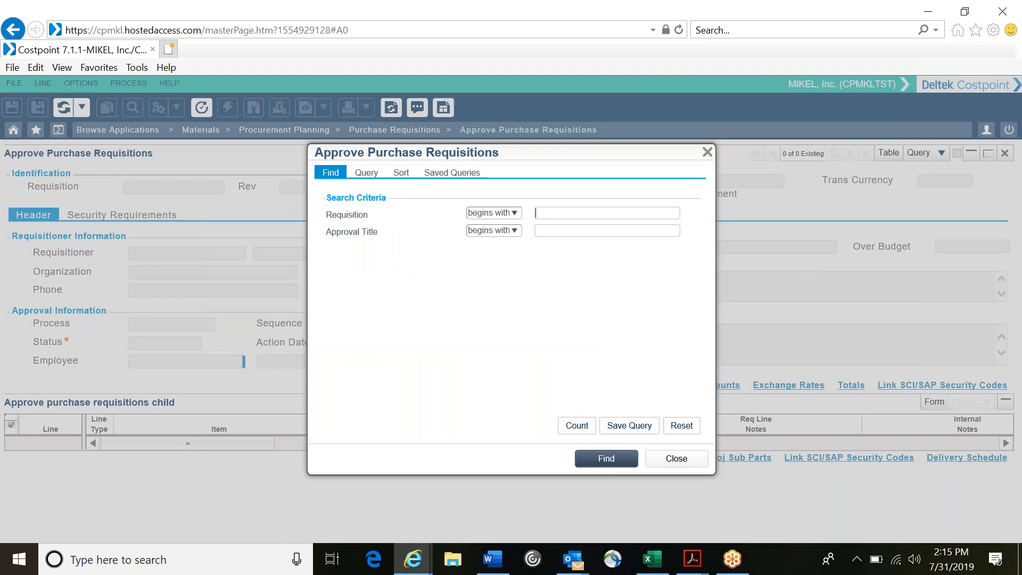
click(574, 426)
click(682, 467)
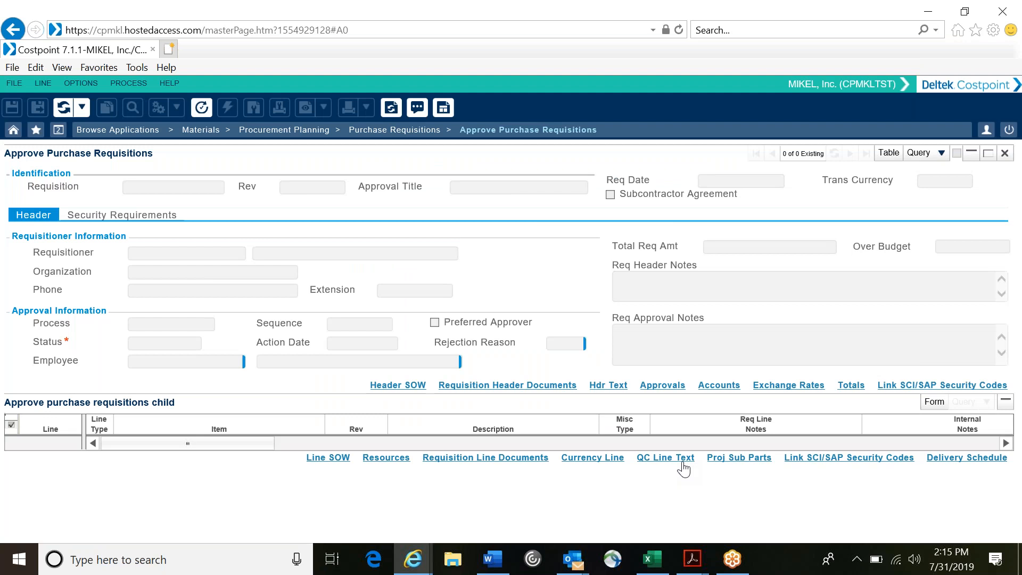
click(409, 133)
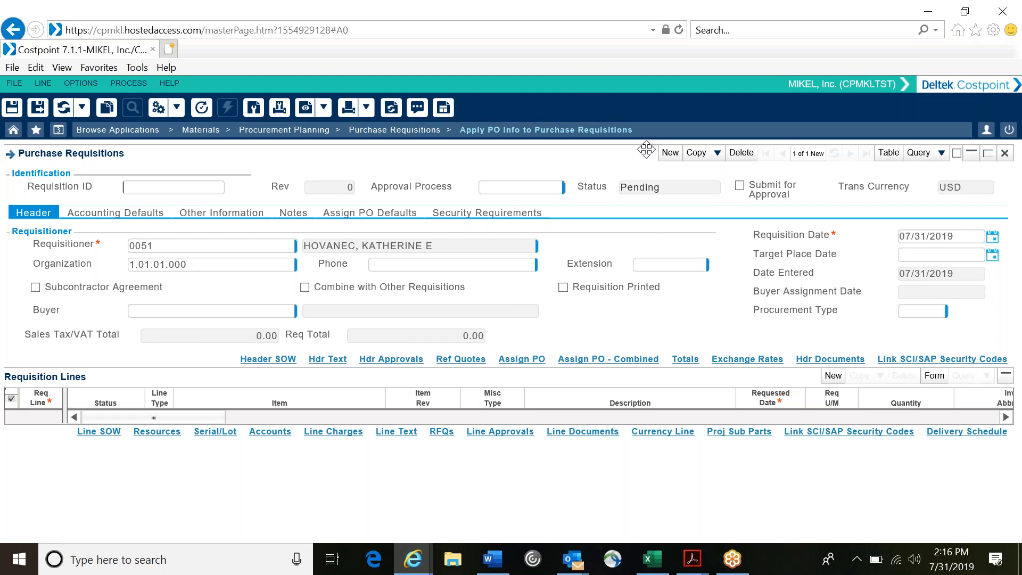
click(670, 155)
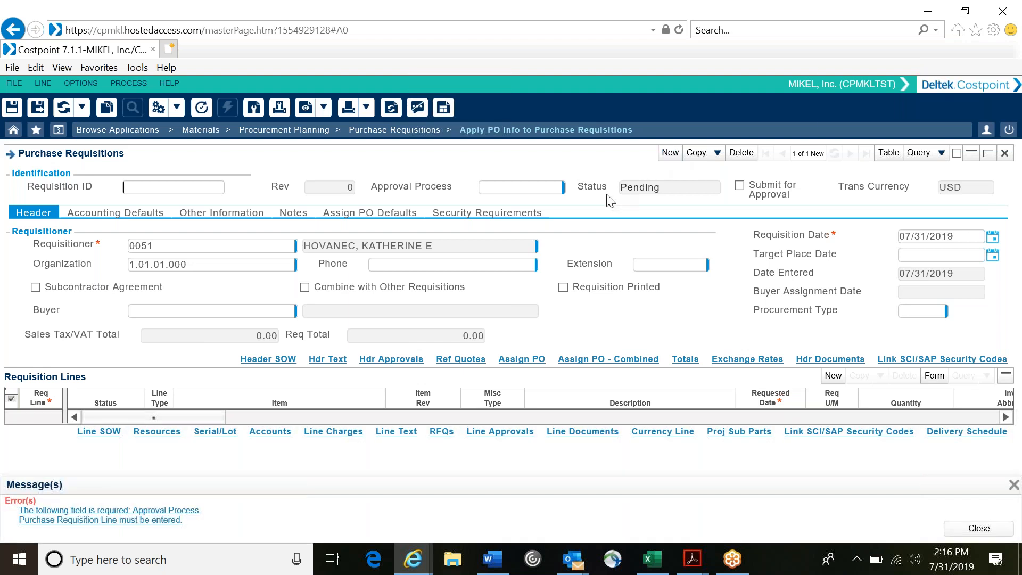
click(672, 154)
click(137, 511)
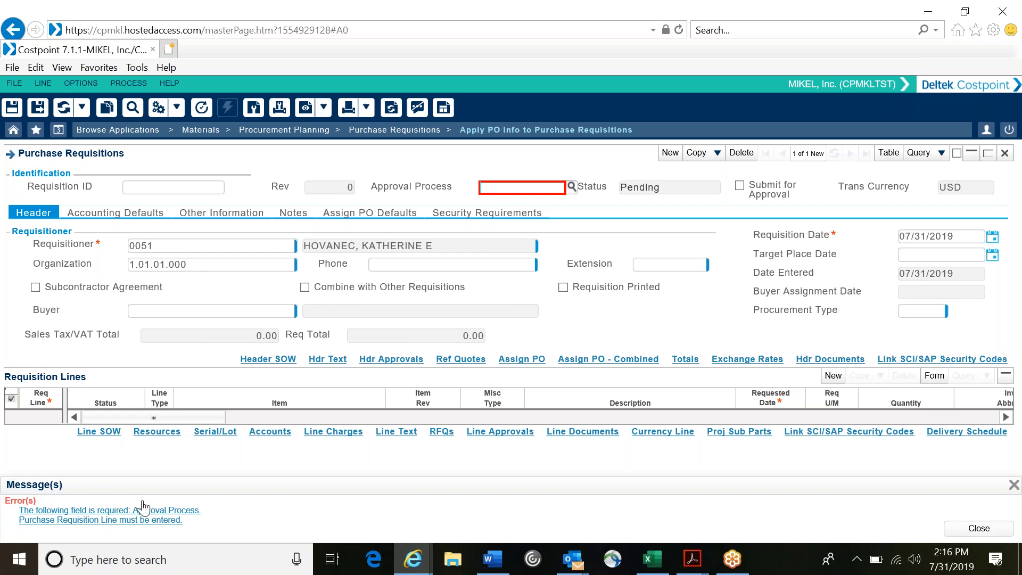
click(571, 186)
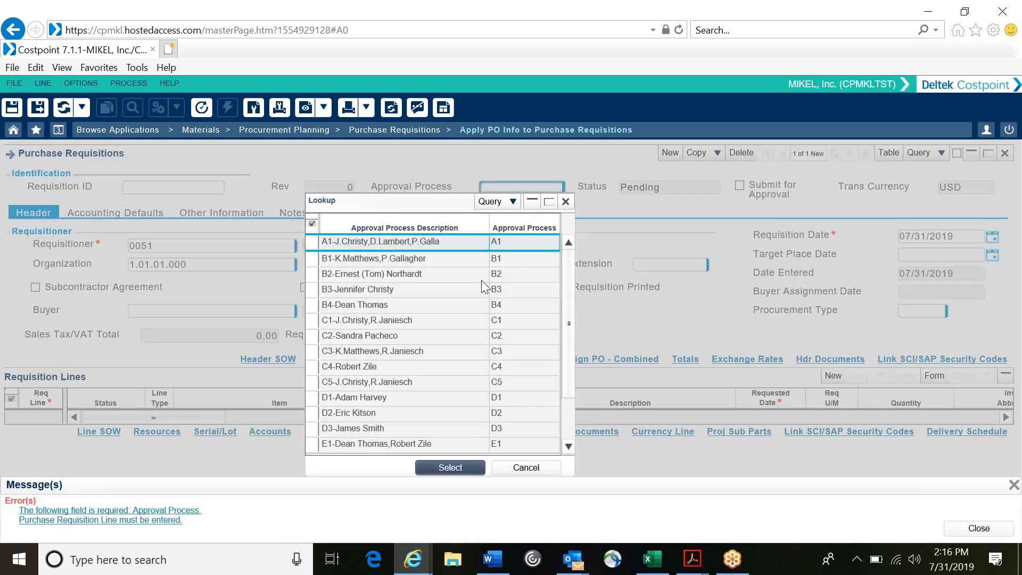
scroll(483, 286, down, 2)
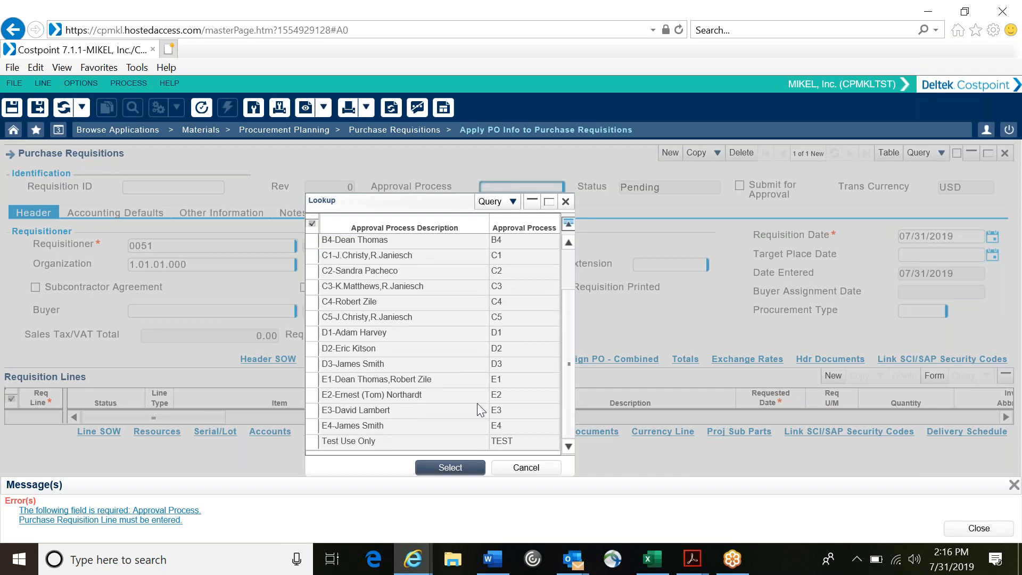
click(525, 467)
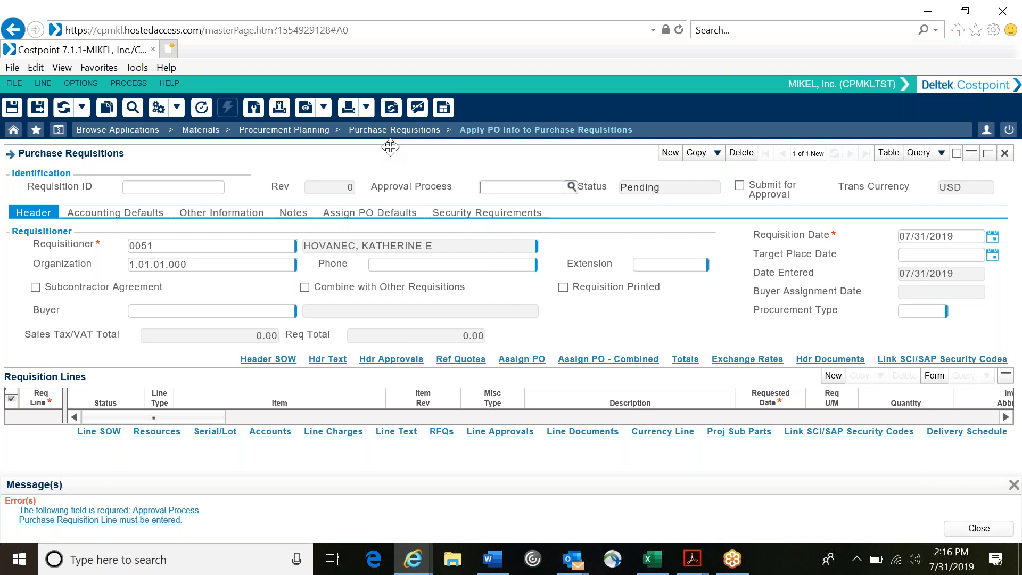
Step: Discard the blank unsaved requisition and query all existing purchase requisitions without search criteria
click(918, 153)
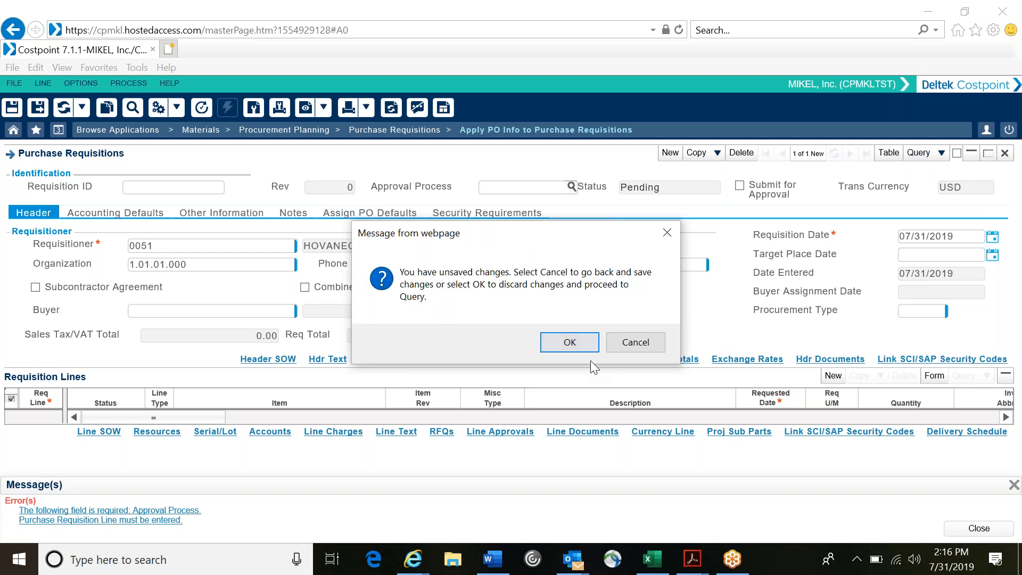
click(576, 348)
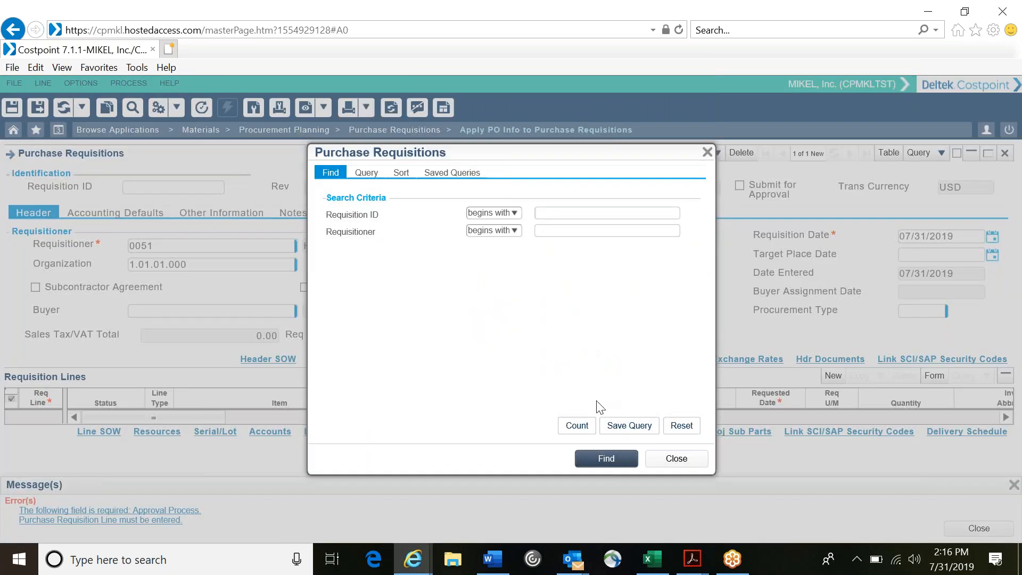
click(571, 433)
click(599, 464)
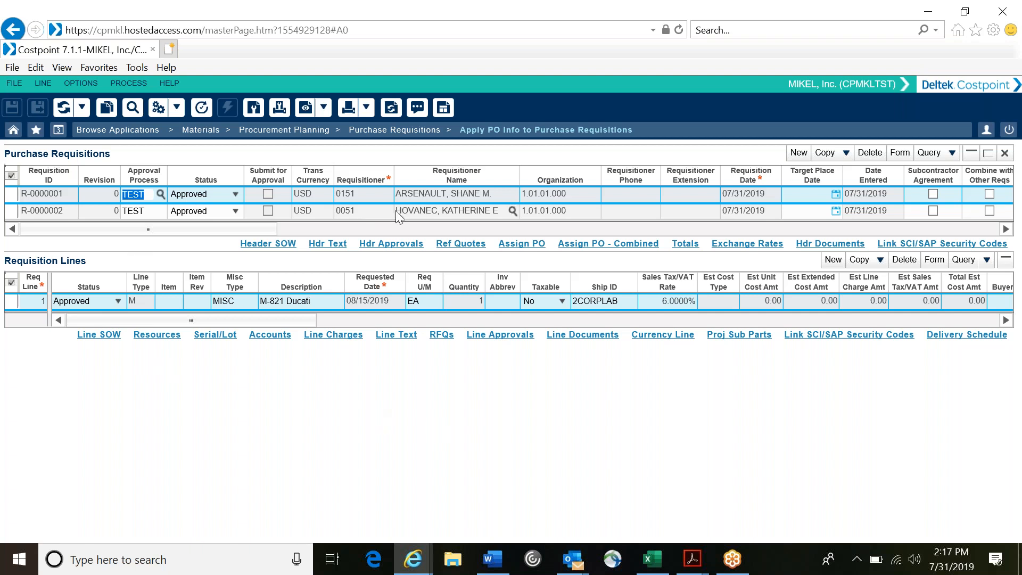
Step: Select the requisition containing Lamborghini Huricahn and Car Cover, look through its line columns, and show it in form view
click(100, 212)
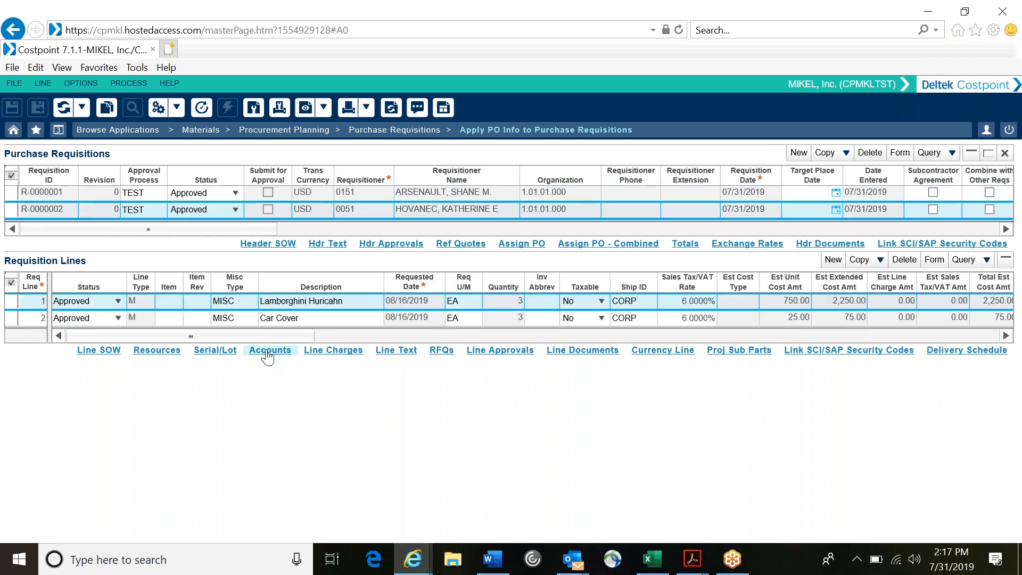
drag(270, 336, 953, 331)
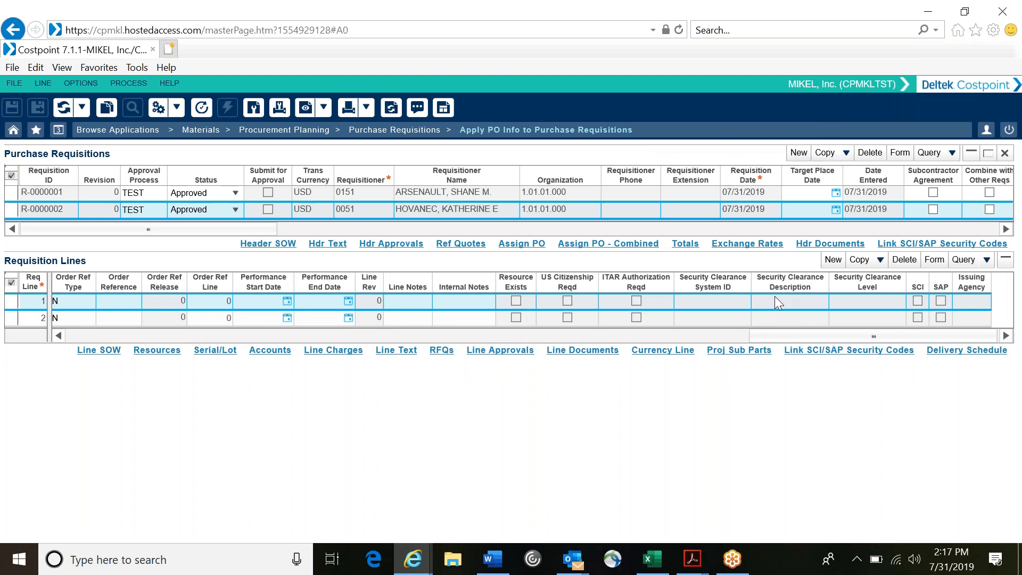
click(900, 153)
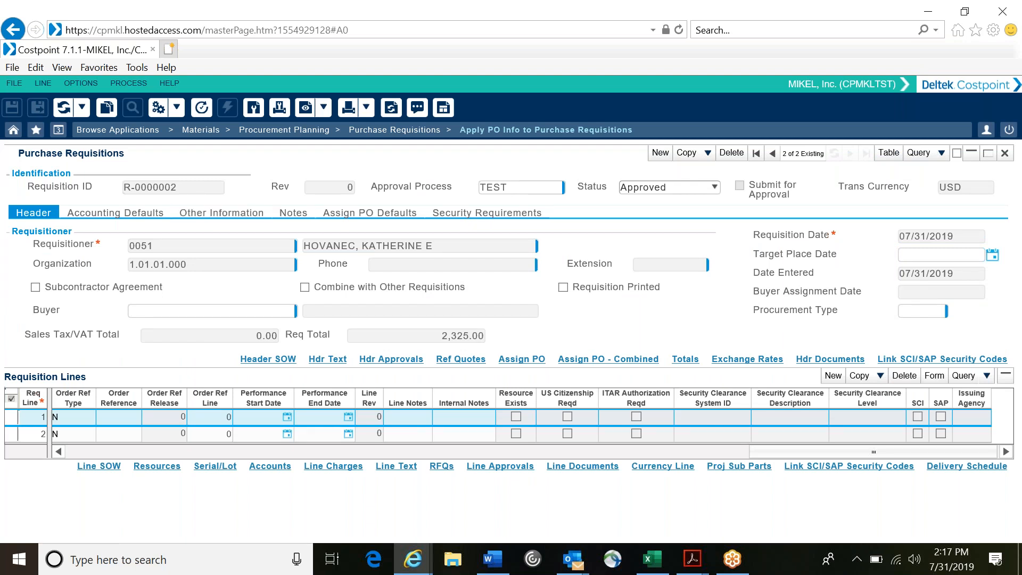
Step: Set the requisition's preferred vendor in the PO defaults to VAMAZON, Amazon Capital Svcs, from the vendor lookup
click(224, 212)
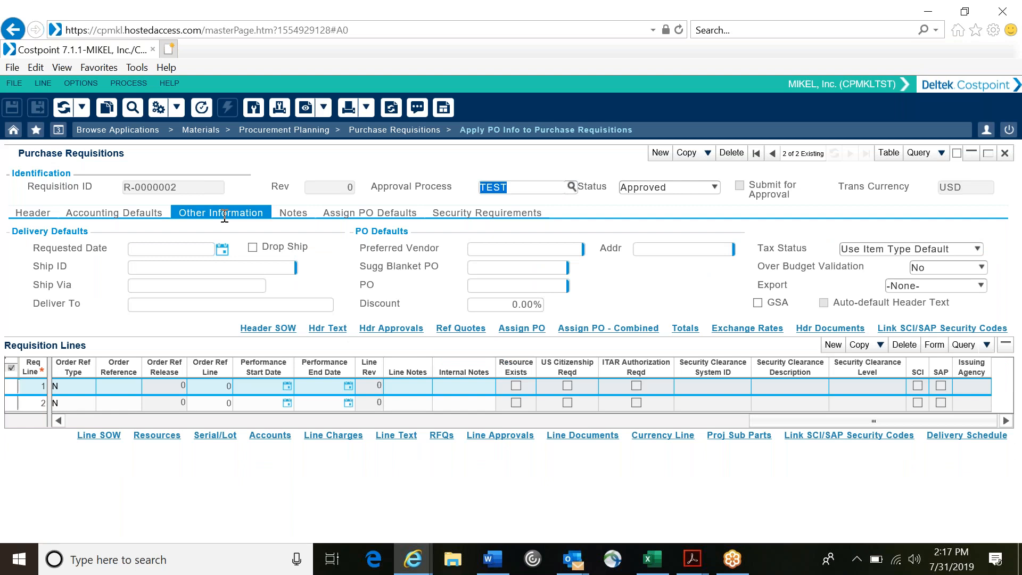
click(536, 249)
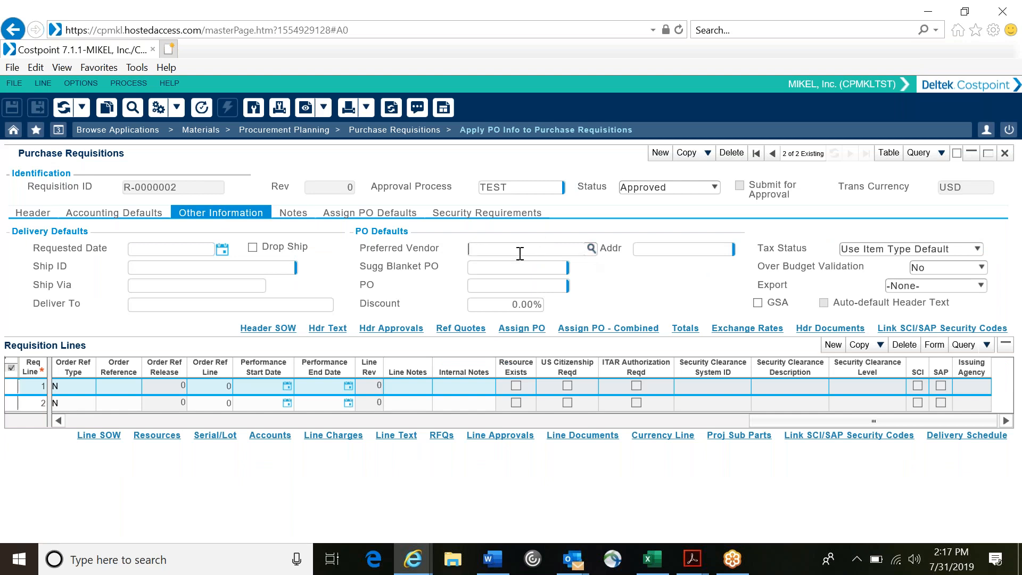
click(592, 249)
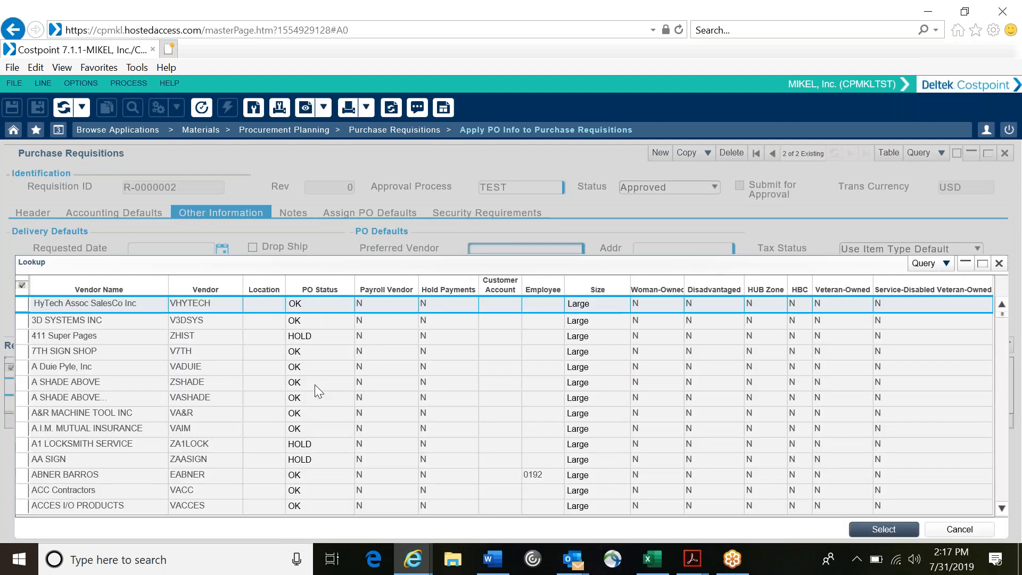
scroll(255, 417, down, 2)
scroll(255, 425, down, 1)
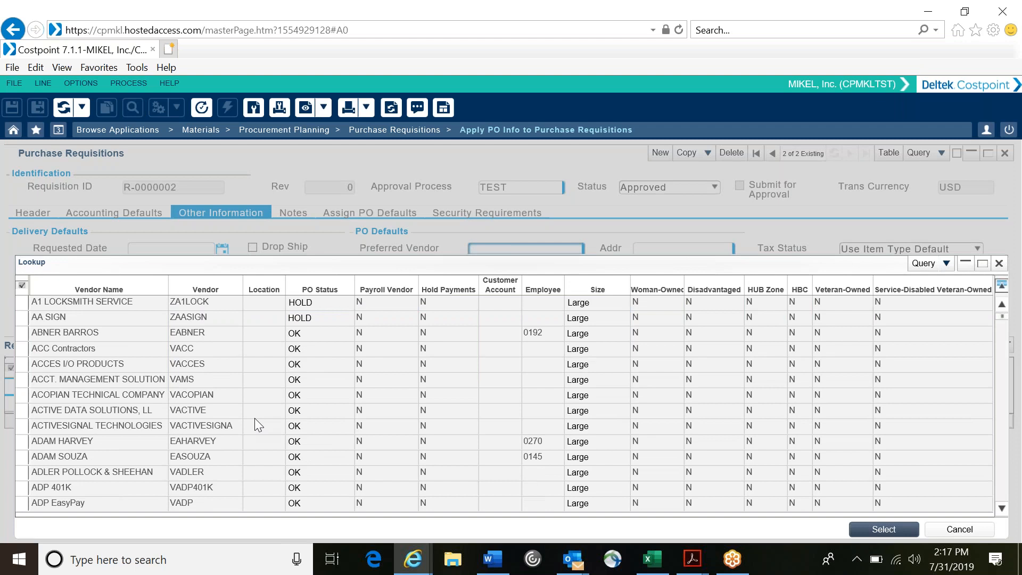
scroll(254, 426, down, 1)
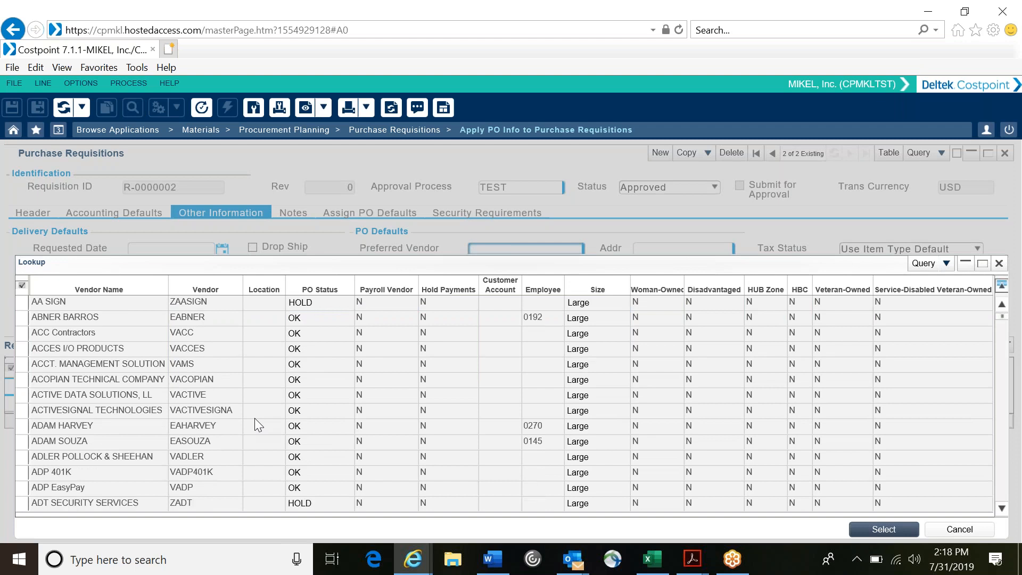
scroll(256, 424, down, 2)
scroll(255, 419, down, 4)
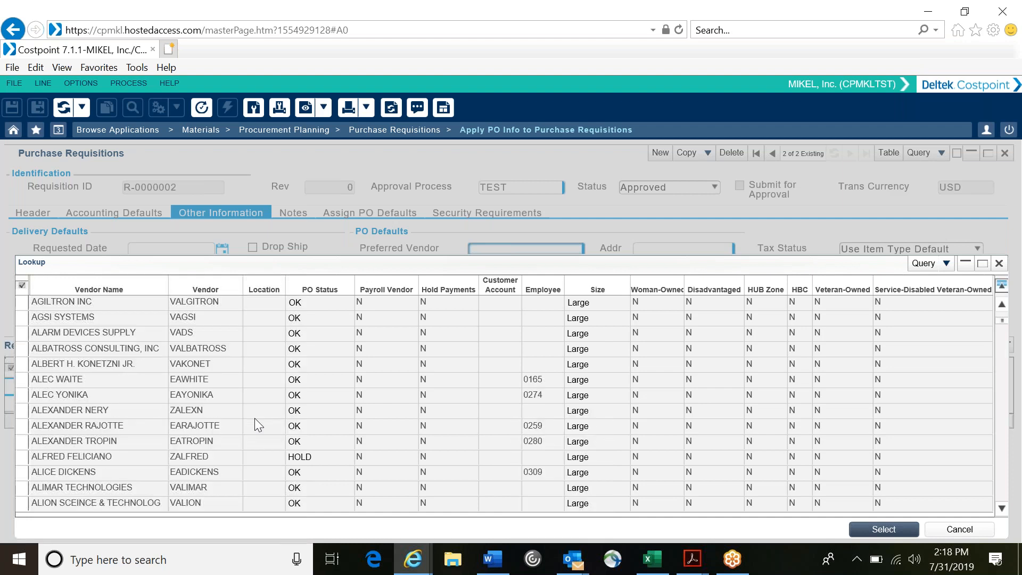
scroll(255, 419, down, 5)
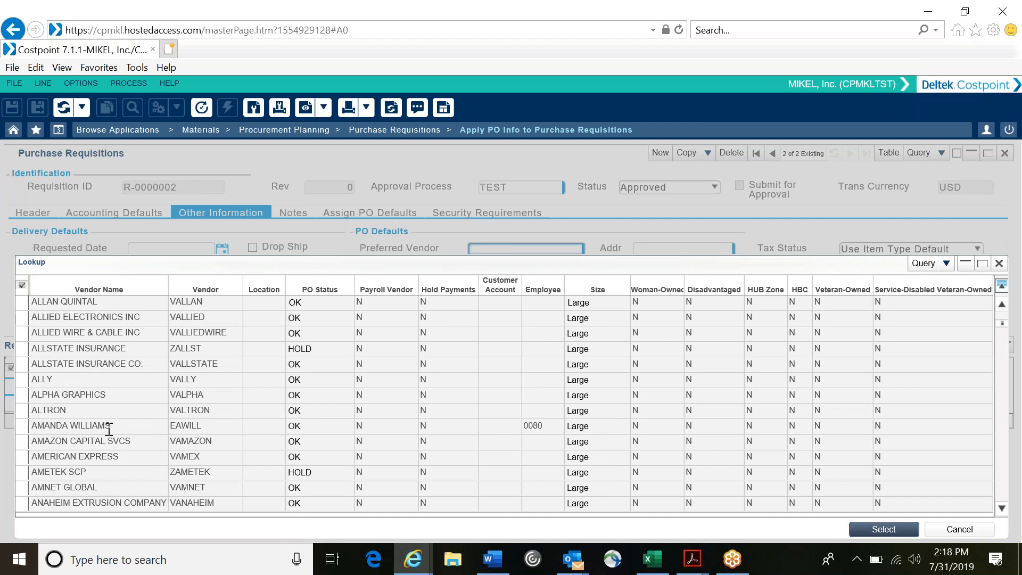
click(137, 441)
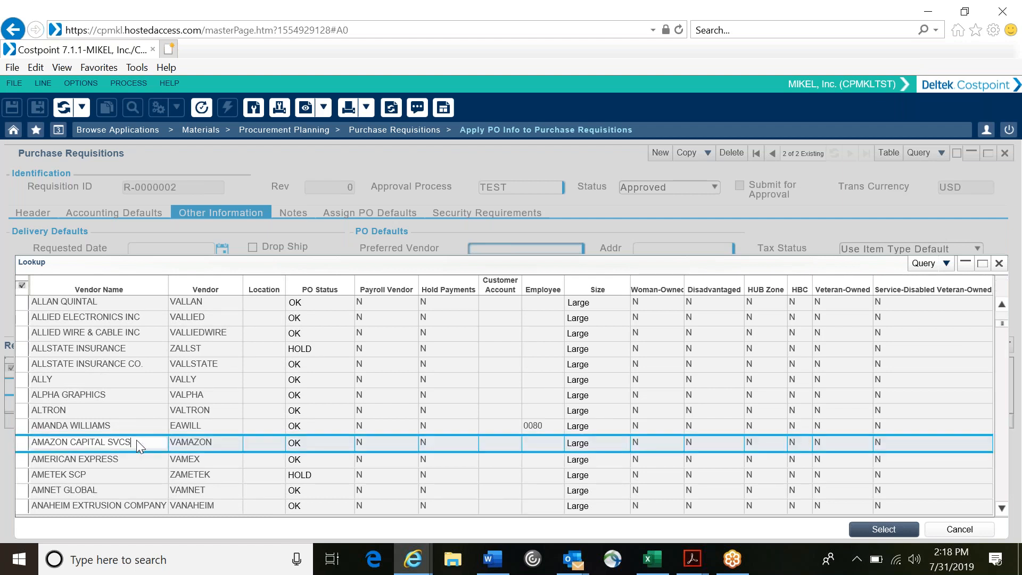
click(883, 529)
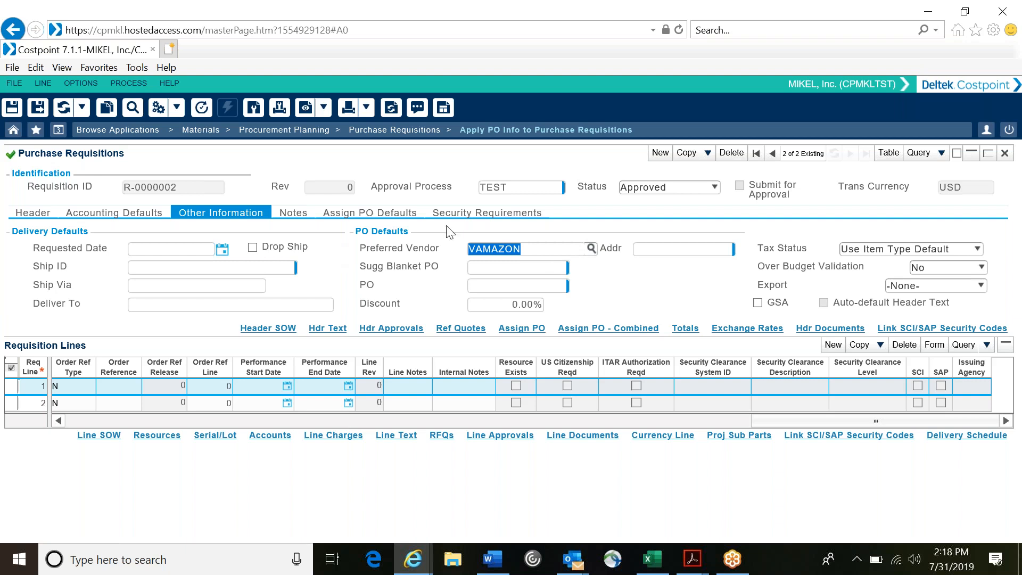
Step: Set the preferred vendor's address code to PMT and load the preferred vendor onto the existing requisition lines
click(688, 251)
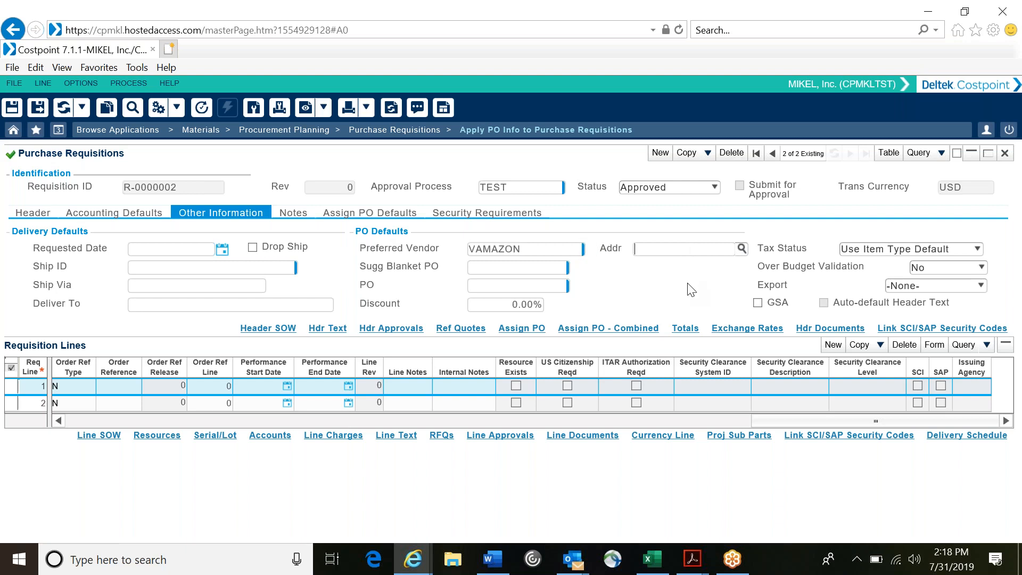
key(Tab)
click(741, 249)
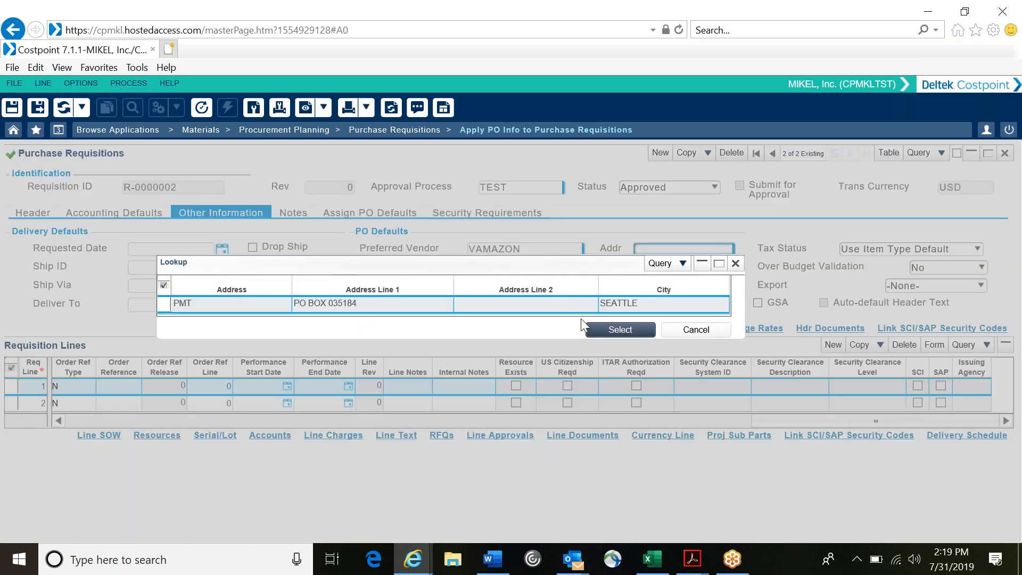
click(600, 331)
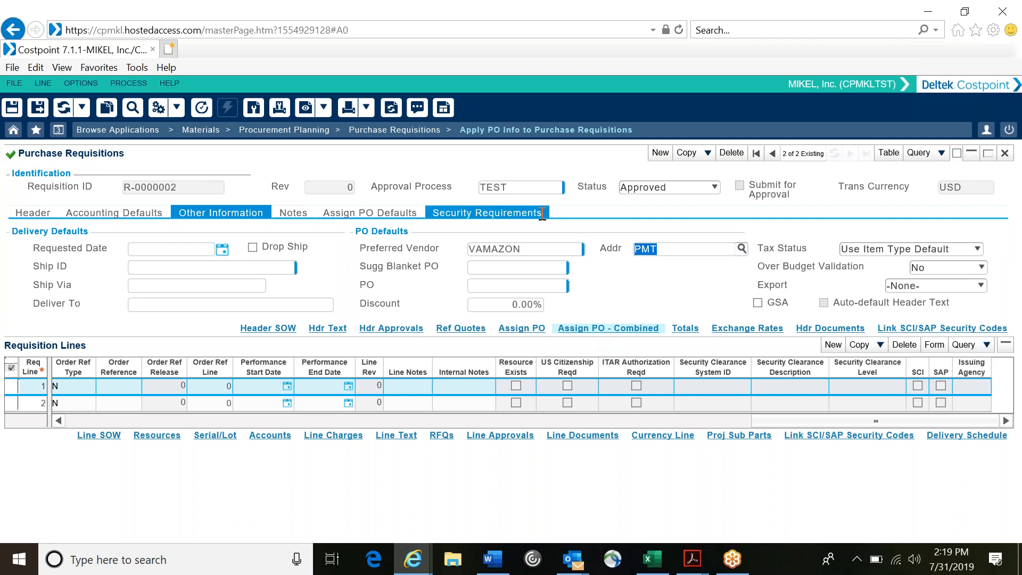
right_click(618, 278)
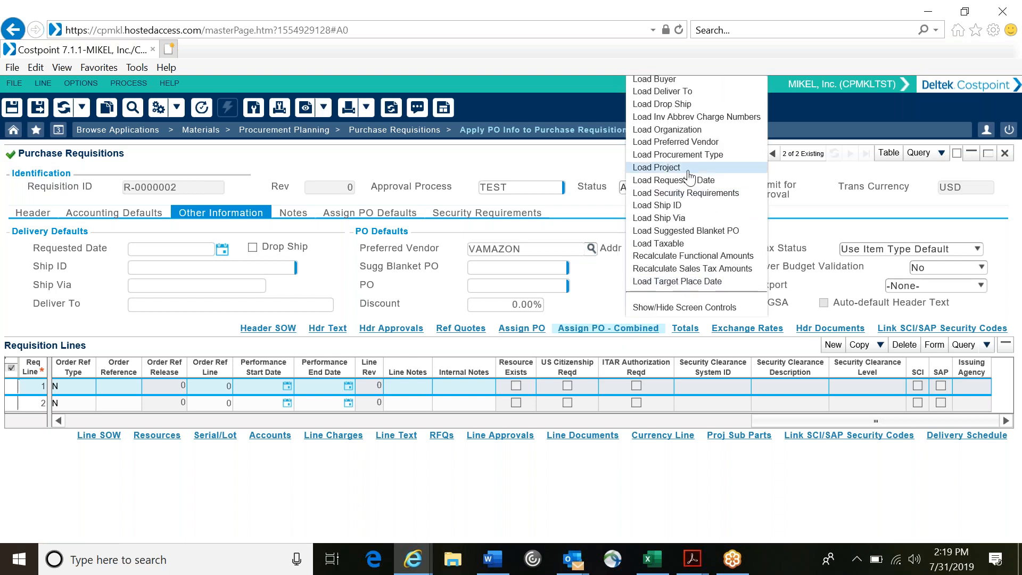
click(690, 142)
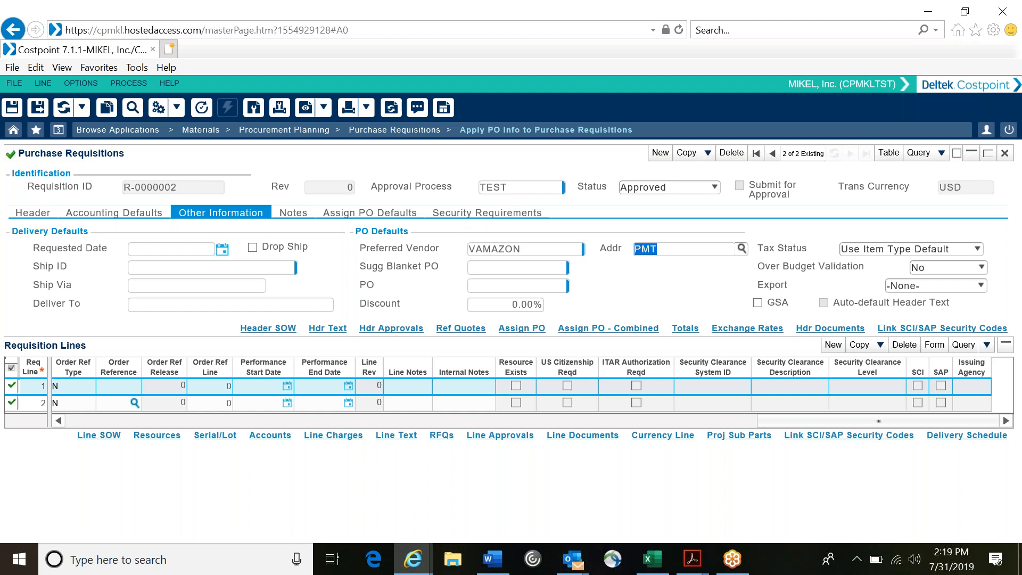
Step: Open the requisition's PO assignment details and try to autoload its requisition lines
click(533, 335)
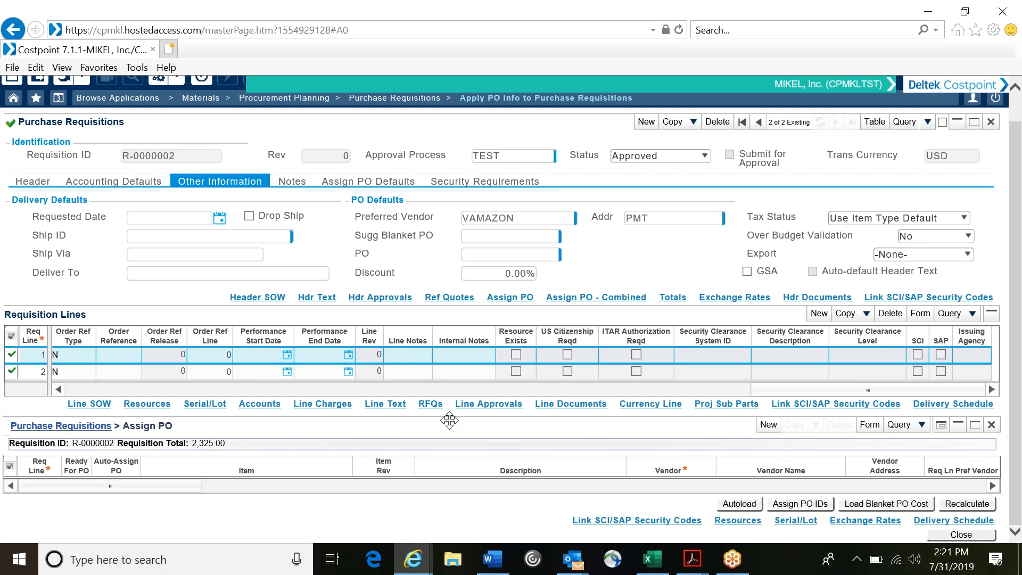
click(732, 510)
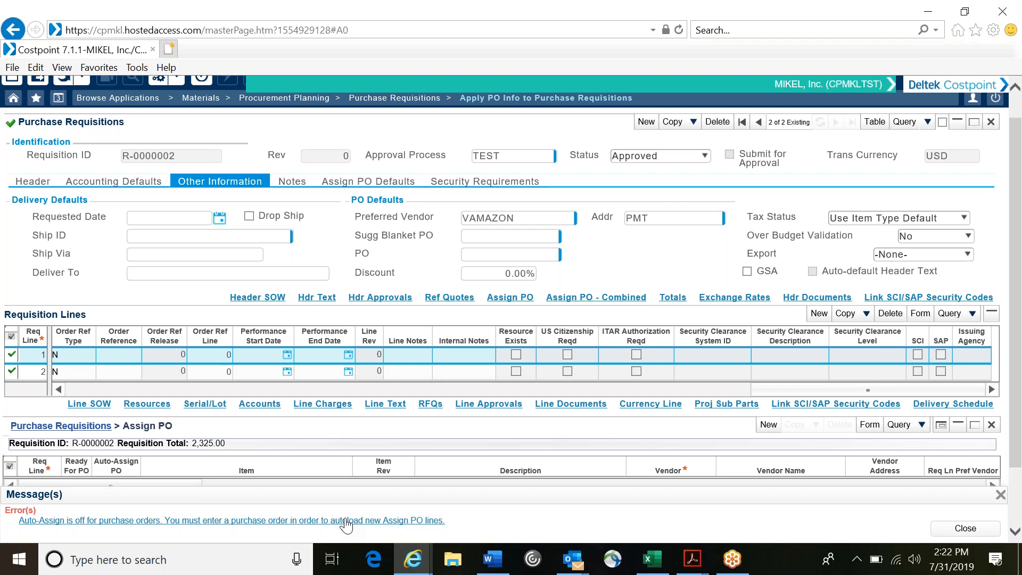
click(949, 528)
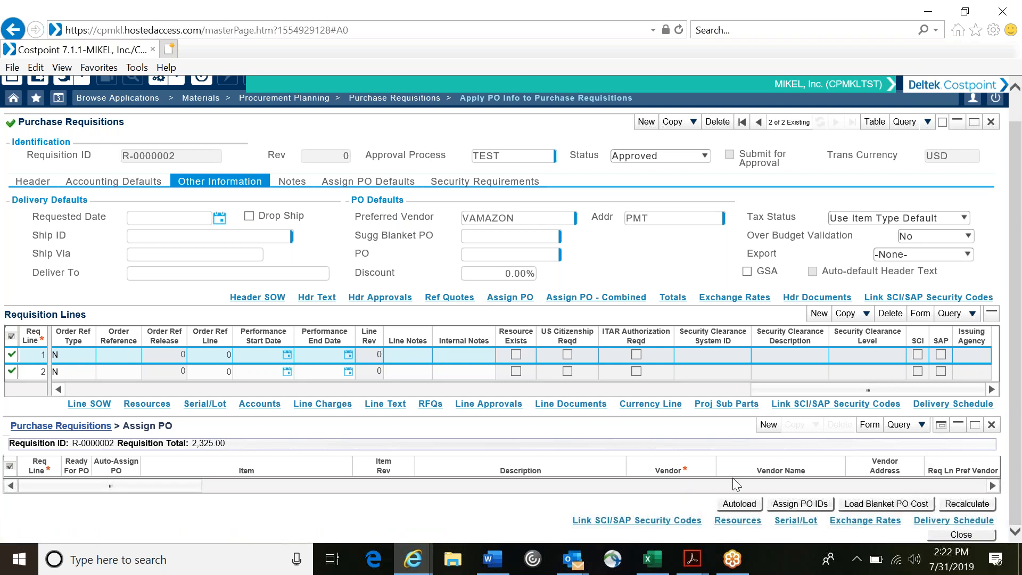
click(645, 123)
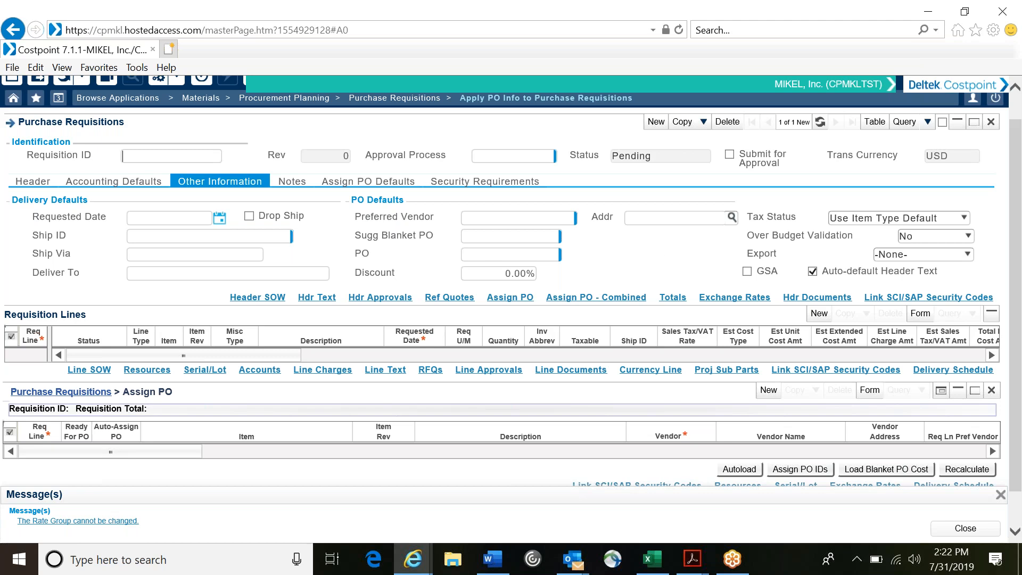
scroll(663, 268, down, 1)
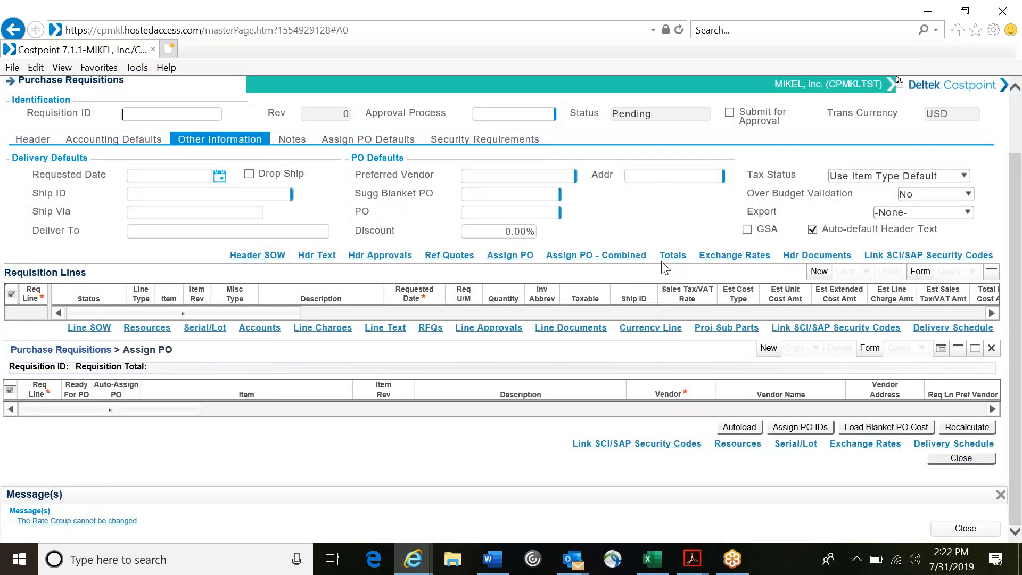
scroll(662, 261, up, 2)
scroll(661, 261, down, 2)
scroll(663, 268, up, 2)
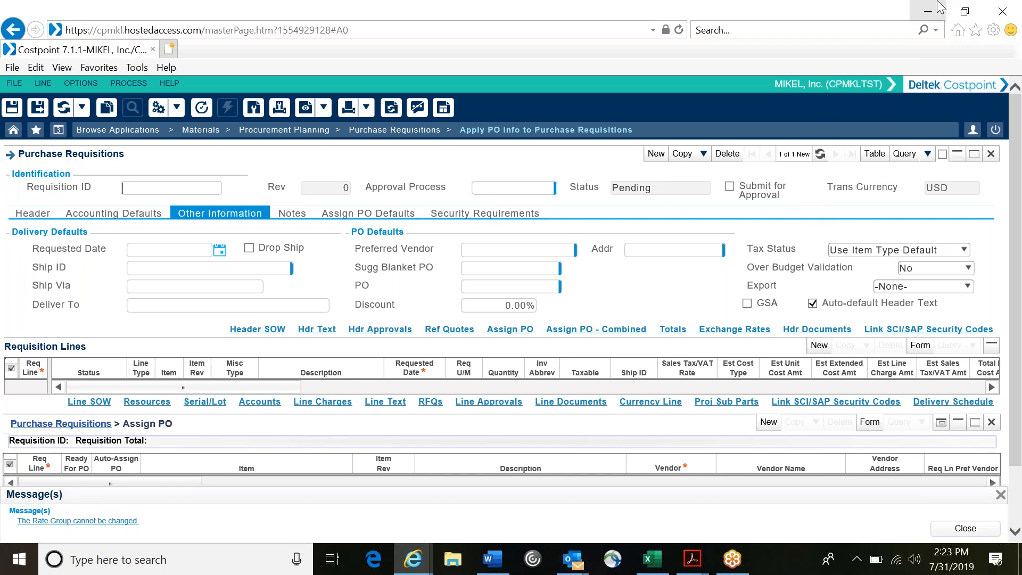
click(890, 29)
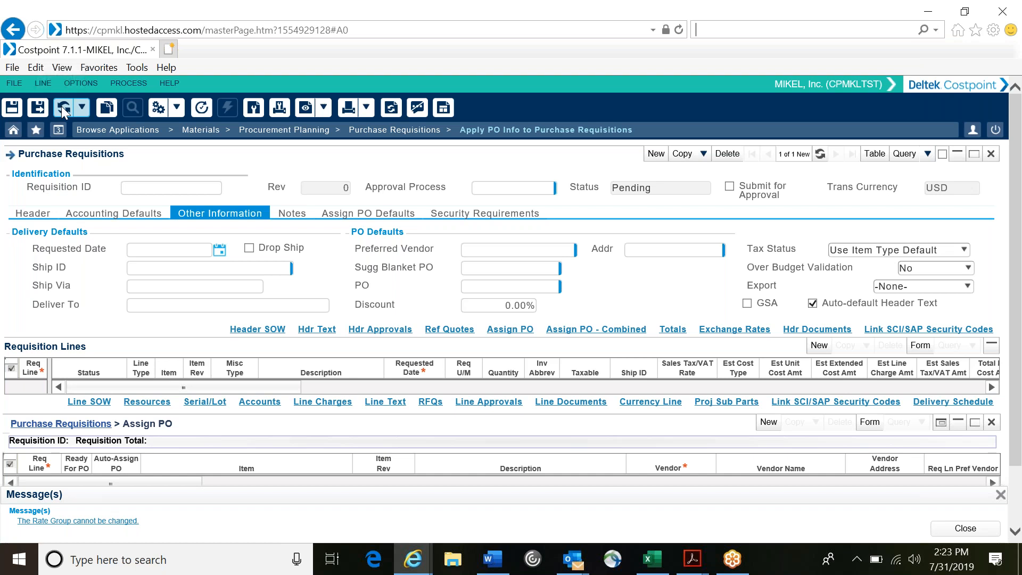
click(83, 110)
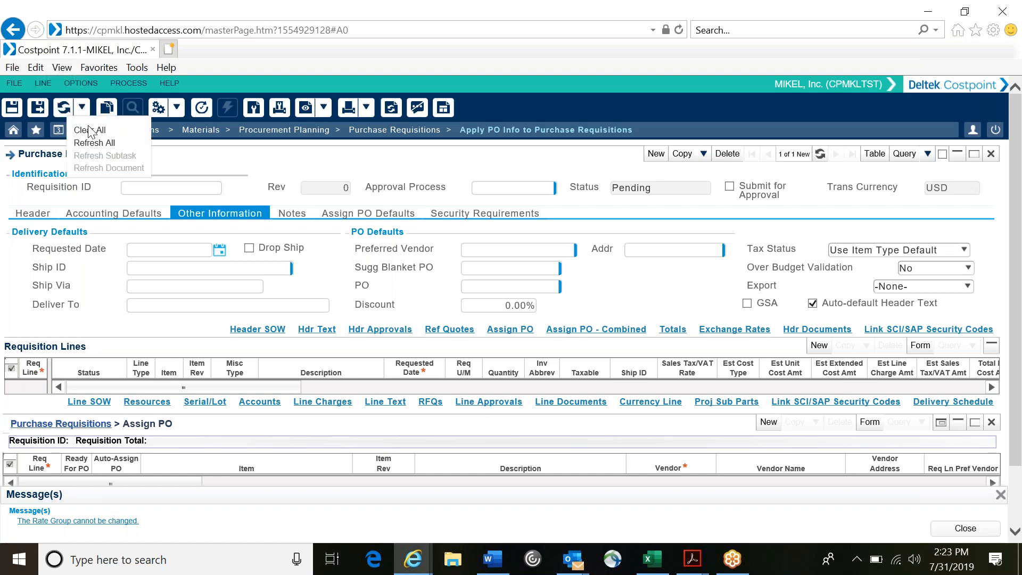
click(87, 130)
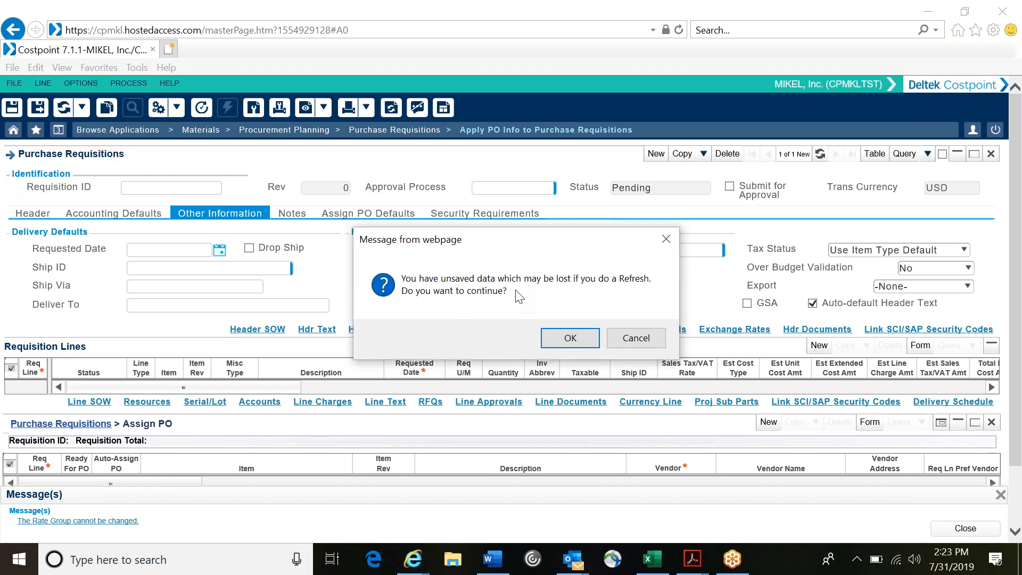
click(569, 338)
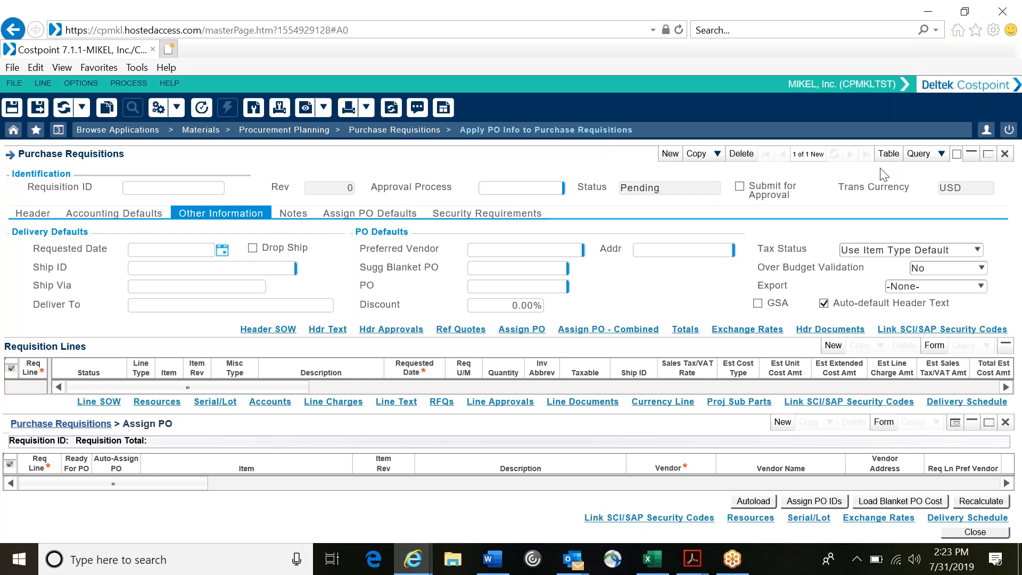
Step: Query all purchase requisitions without criteria and show the one containing Lamborghini Huricahn and Car Cover in form view
click(919, 154)
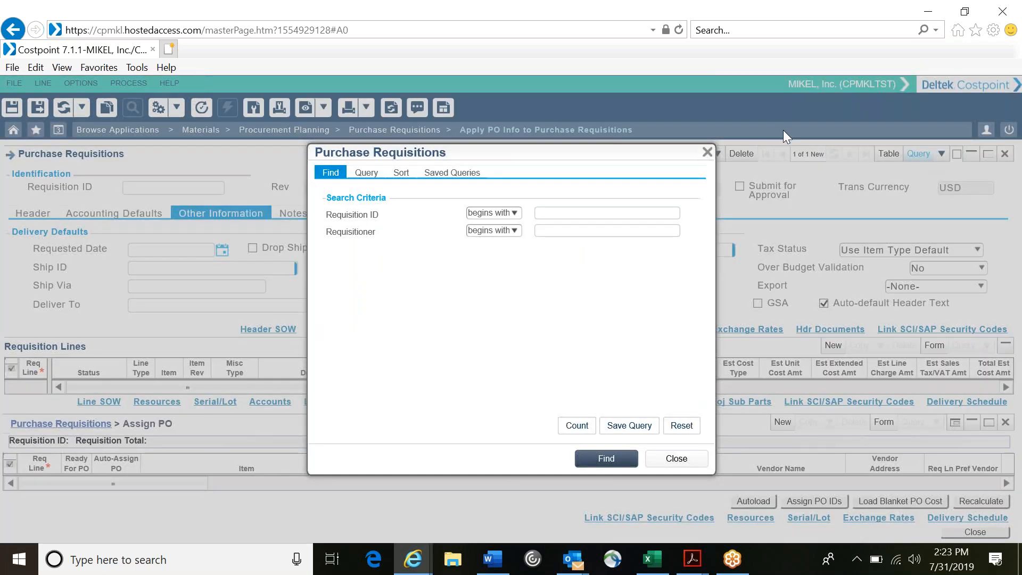
click(577, 426)
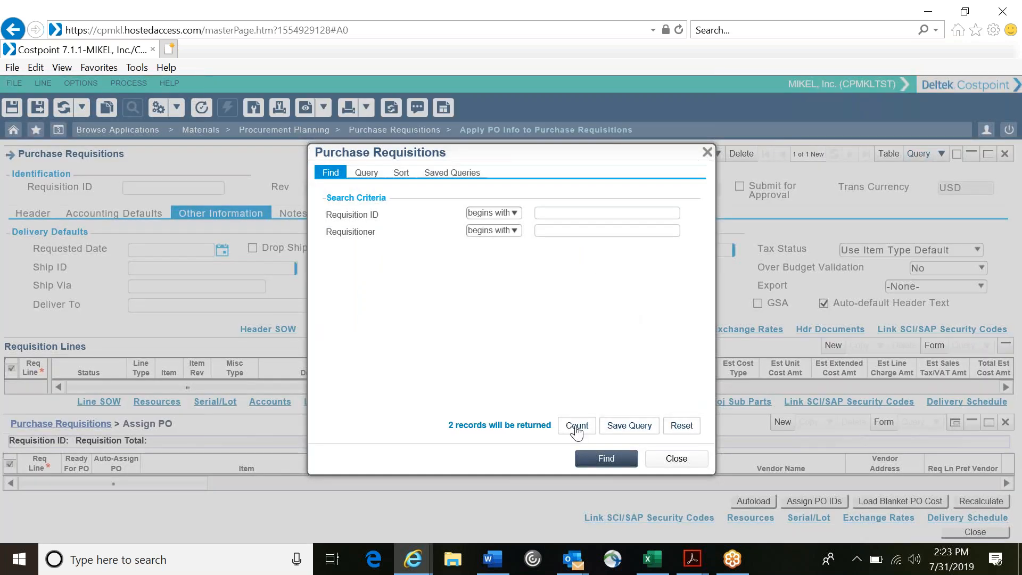
click(593, 466)
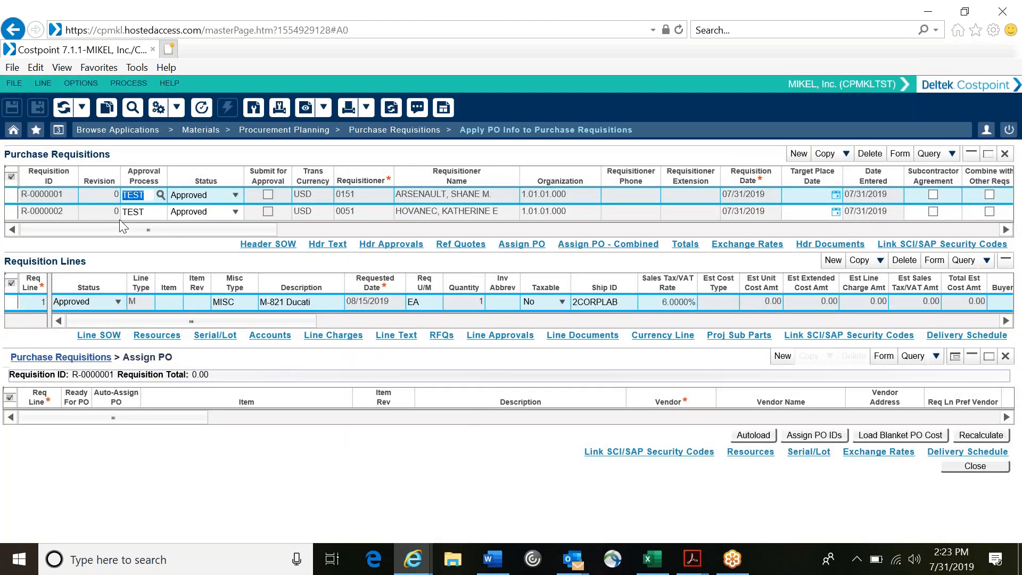
click(70, 211)
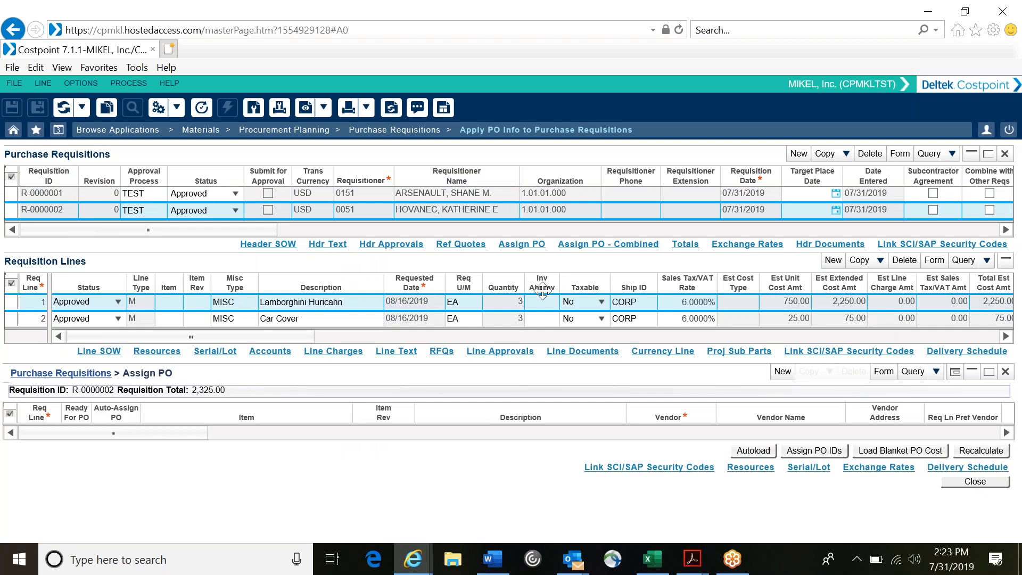
click(900, 154)
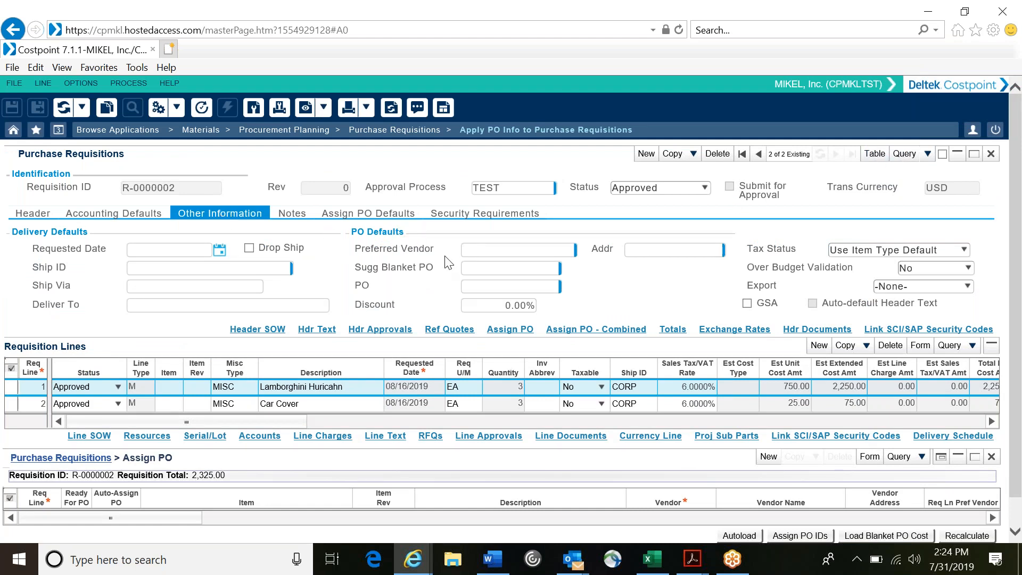
Step: Set the requisition's preferred vendor to VAMAZON with address code PMT and load the preferred vendor onto the requisition lines
click(483, 248)
text(VAM)
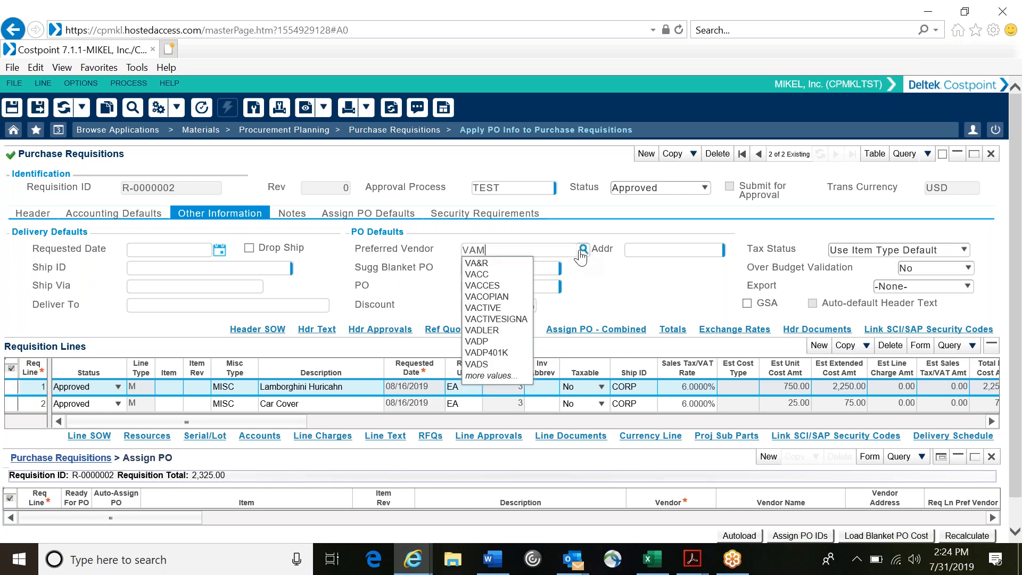
click(498, 263)
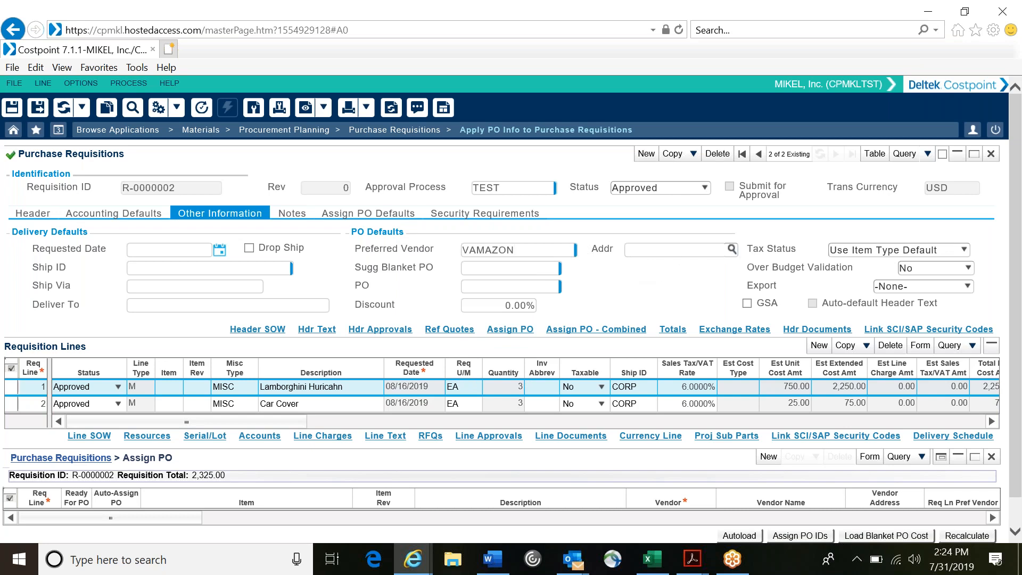
click(732, 249)
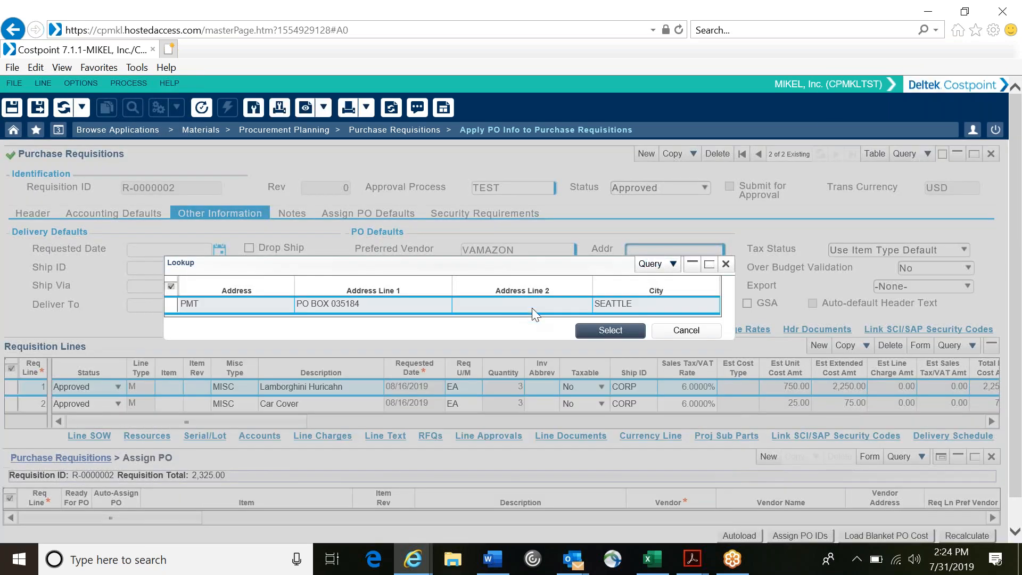
click(609, 330)
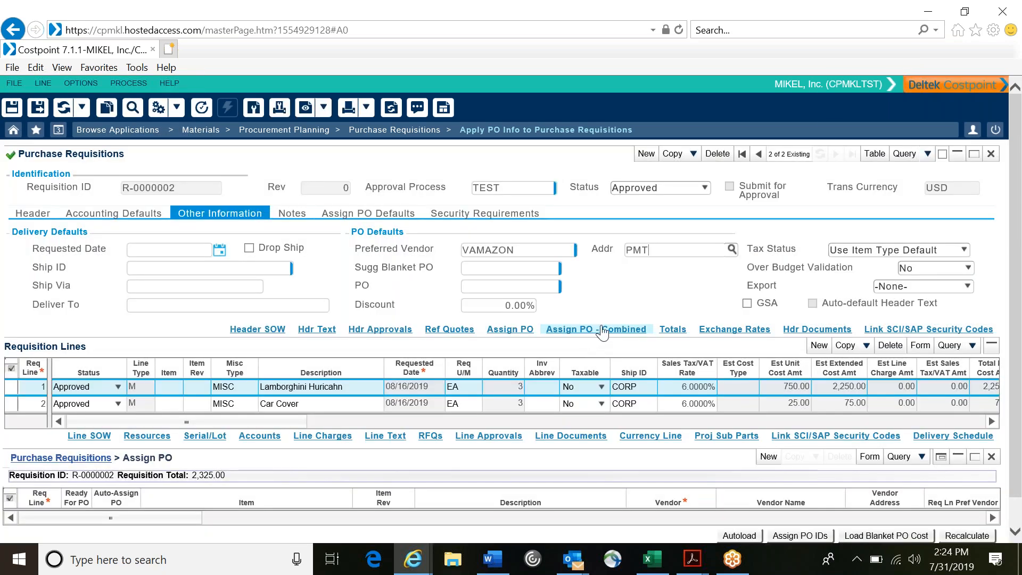
right_click(640, 318)
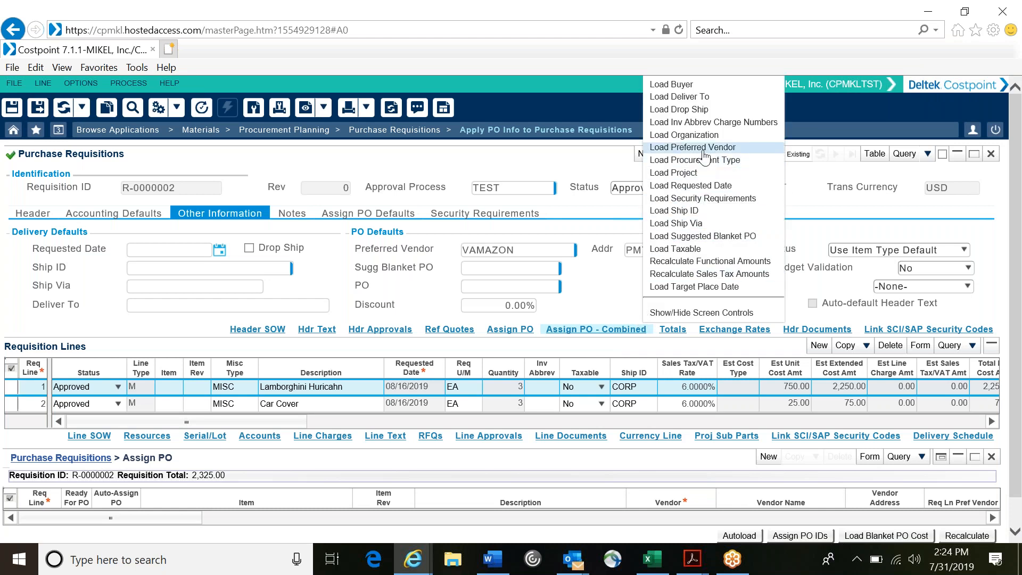
click(687, 147)
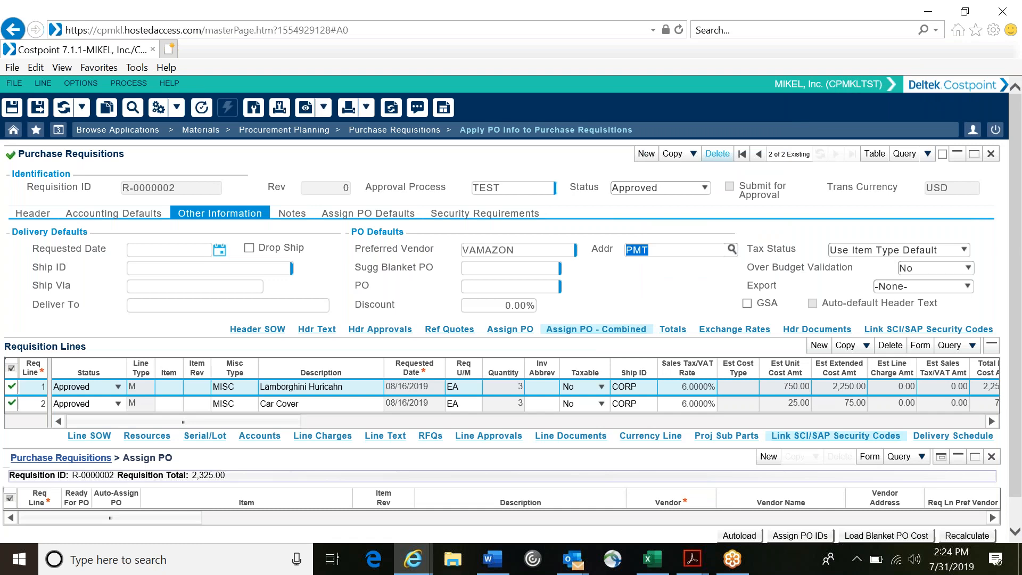
Step: Add a new PO assignment line and try to autoload the requisition lines into the assignment table
scroll(848, 457, down, 1)
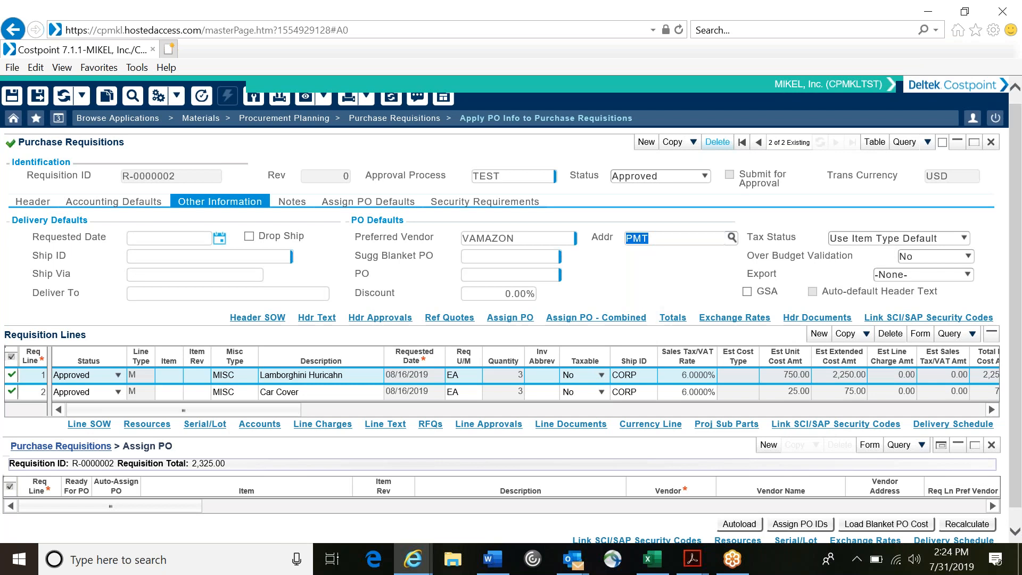
click(766, 447)
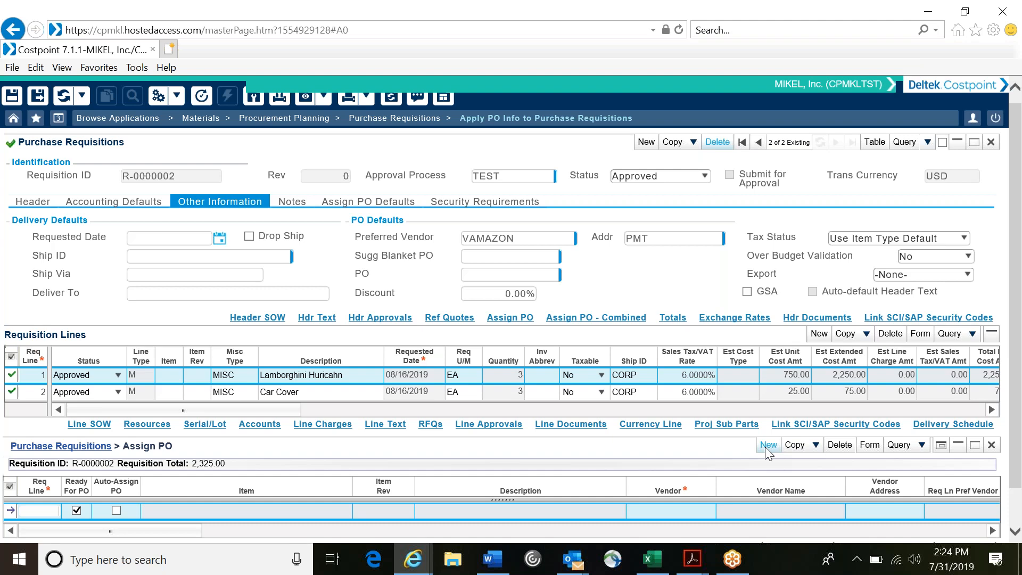
scroll(675, 432, down, 1)
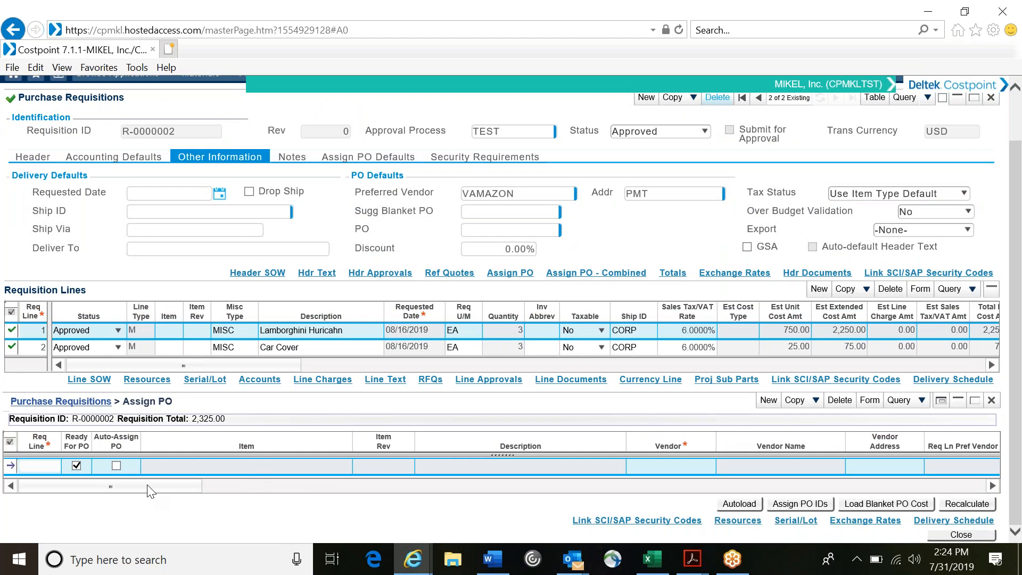
click(741, 504)
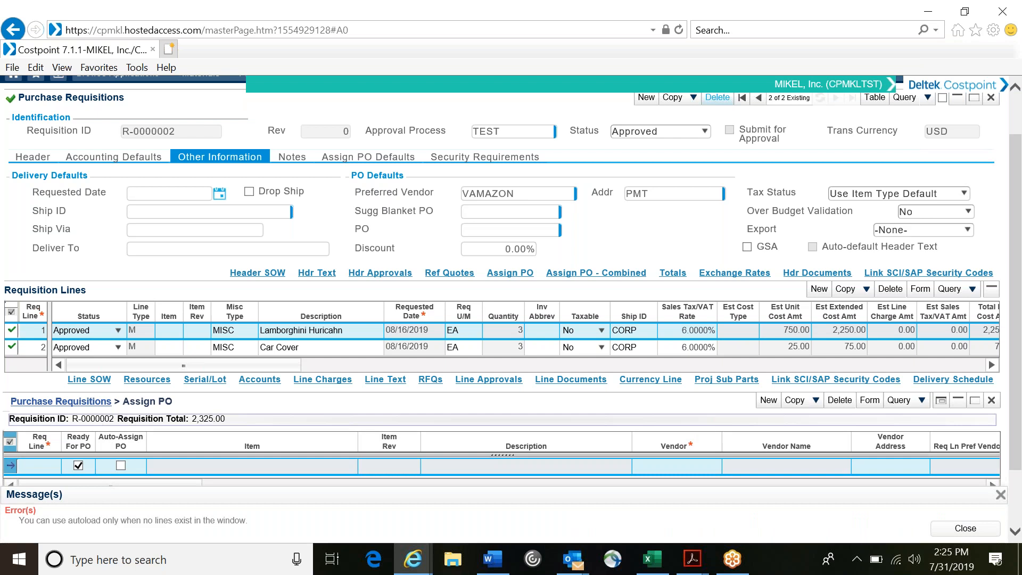
click(955, 529)
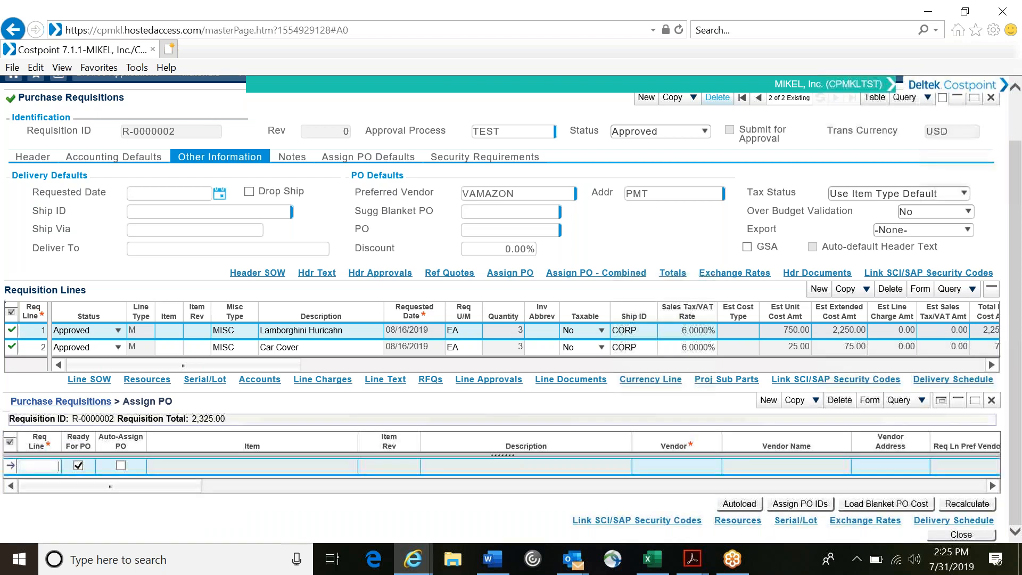
Step: Enter requisition line 1 on the new PO assignment line, enable Auto-Assign PO, and try to add another line
key(Tab)
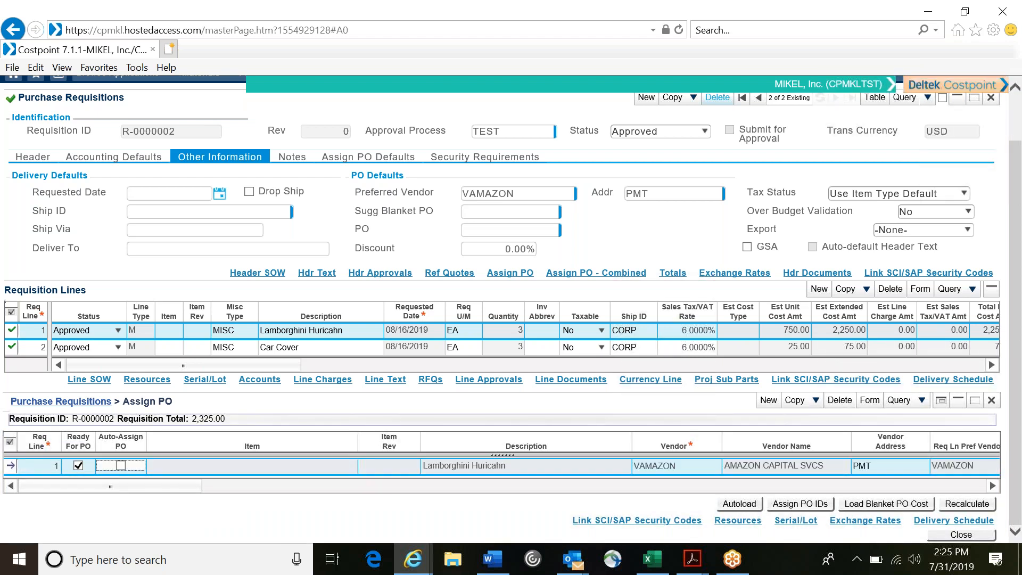
key(Tab)
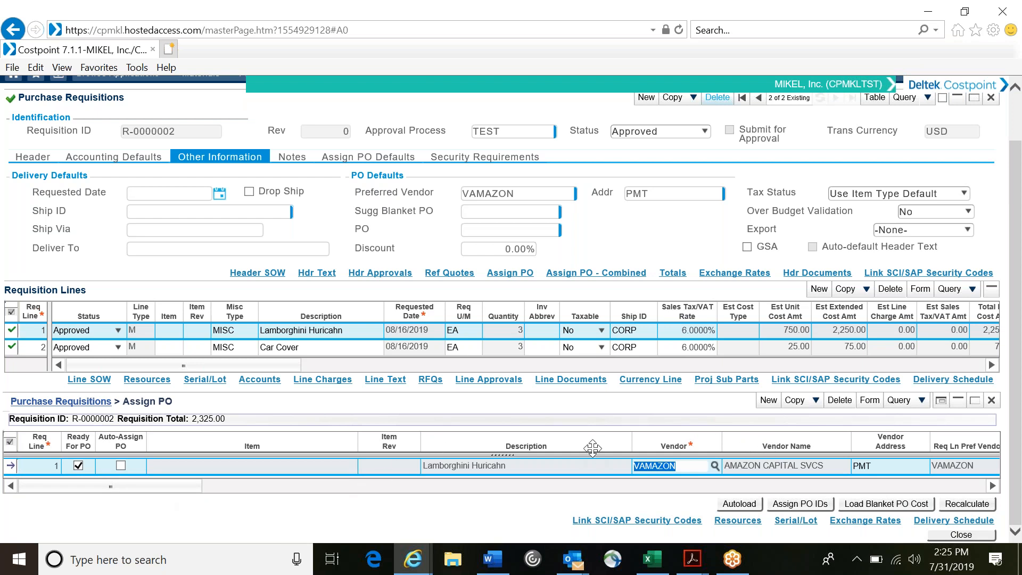
click(581, 463)
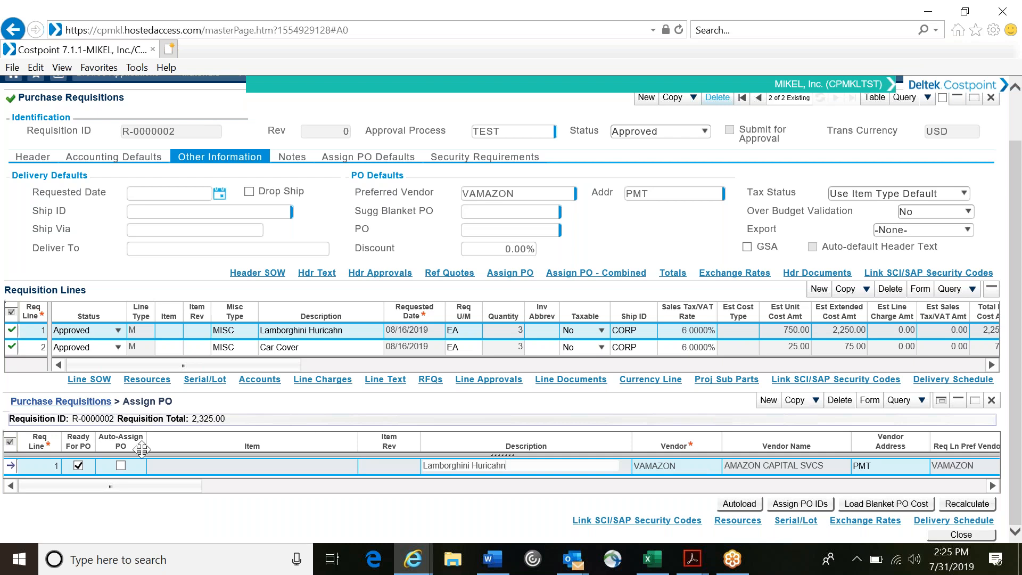
click(121, 465)
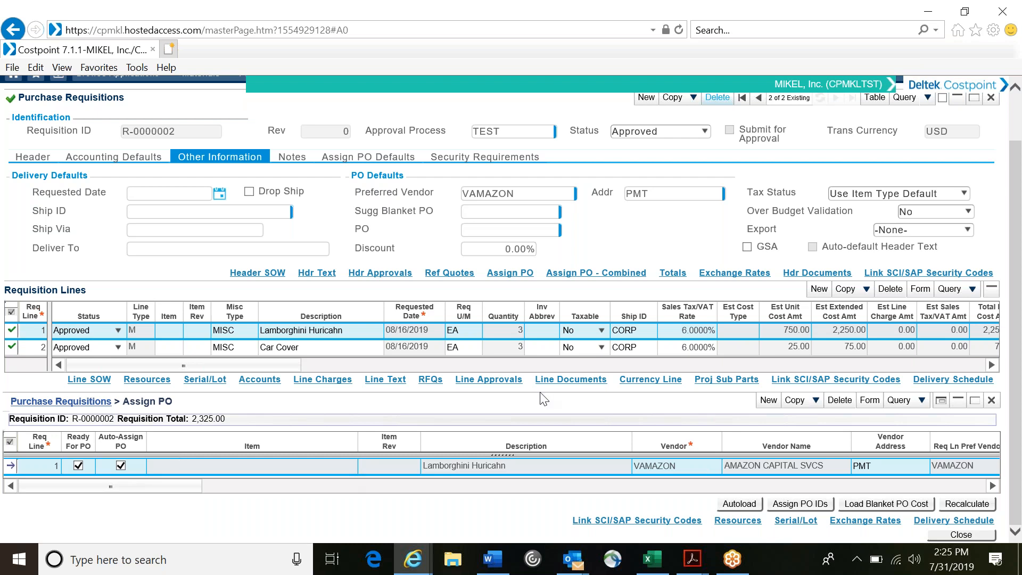
click(769, 400)
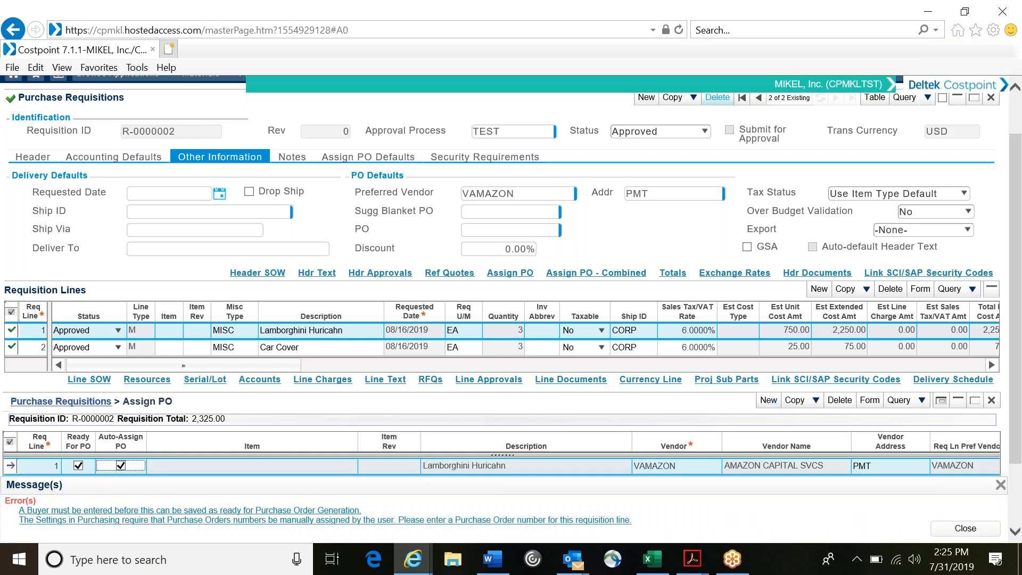
Step: Set the buyer in the requisition's header information to the requisitioner's own buyer ID
scroll(777, 376, down, 1)
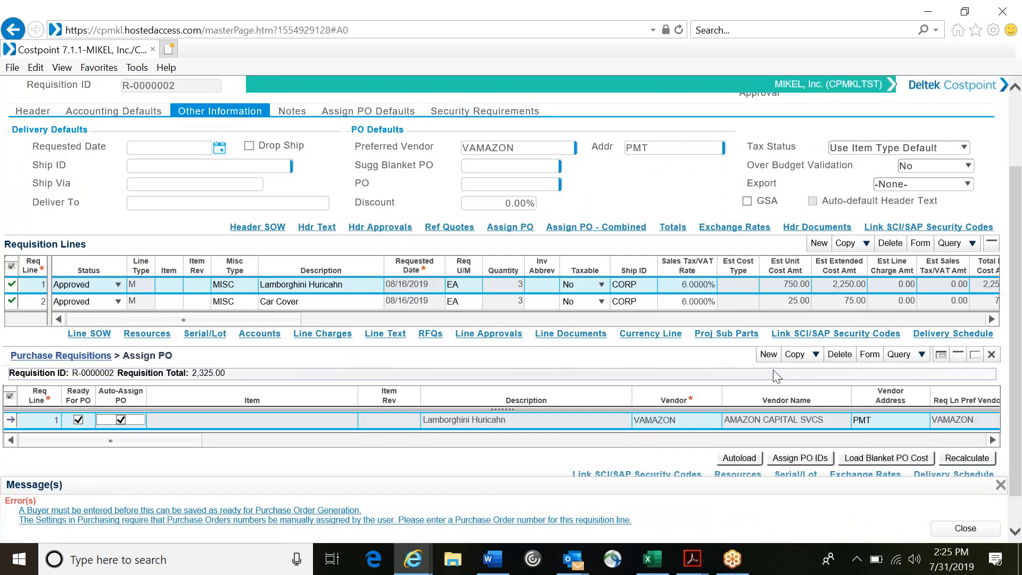
scroll(767, 357, up, 1)
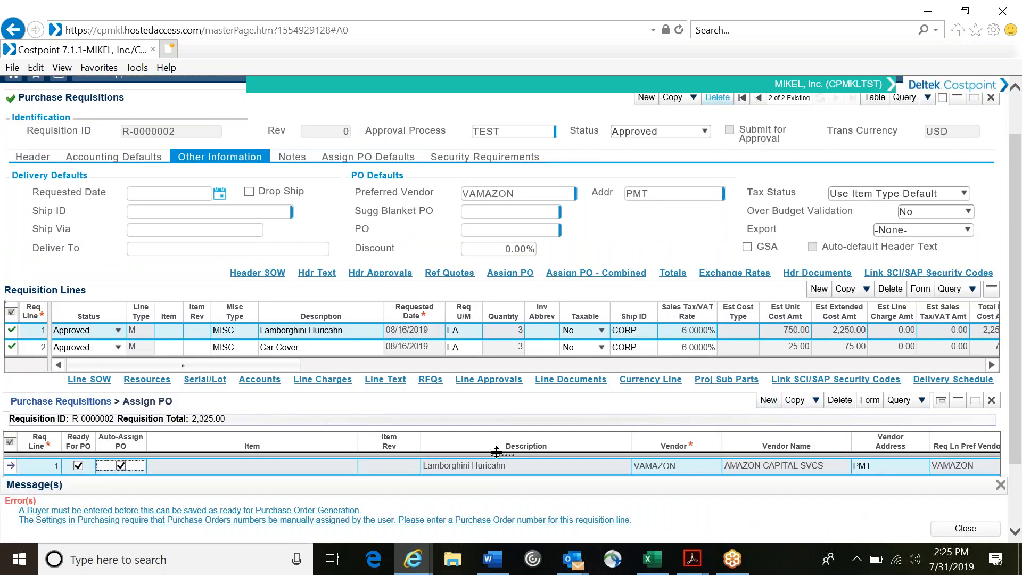
scroll(496, 451, down, 1)
scroll(496, 452, up, 2)
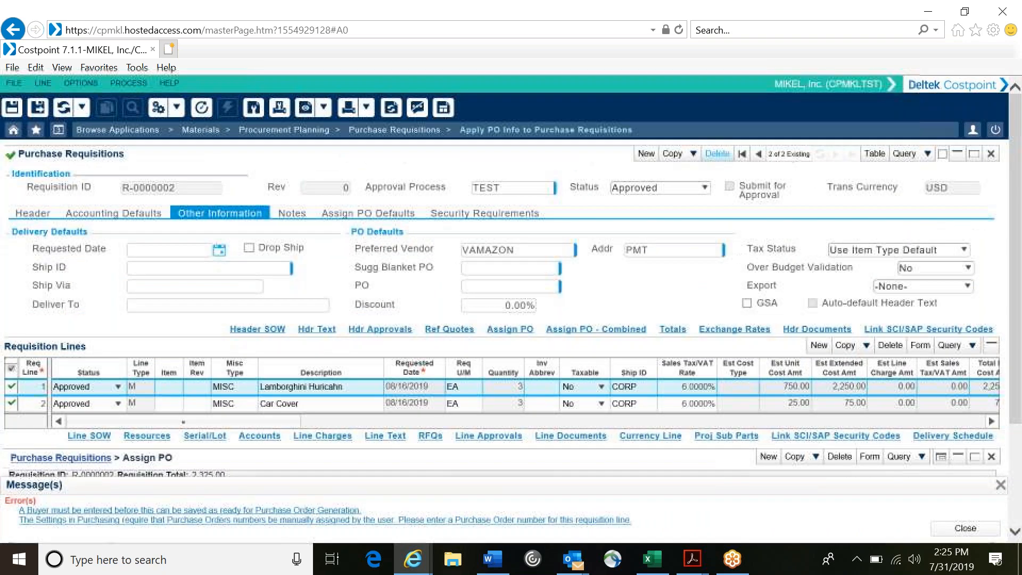
click(32, 213)
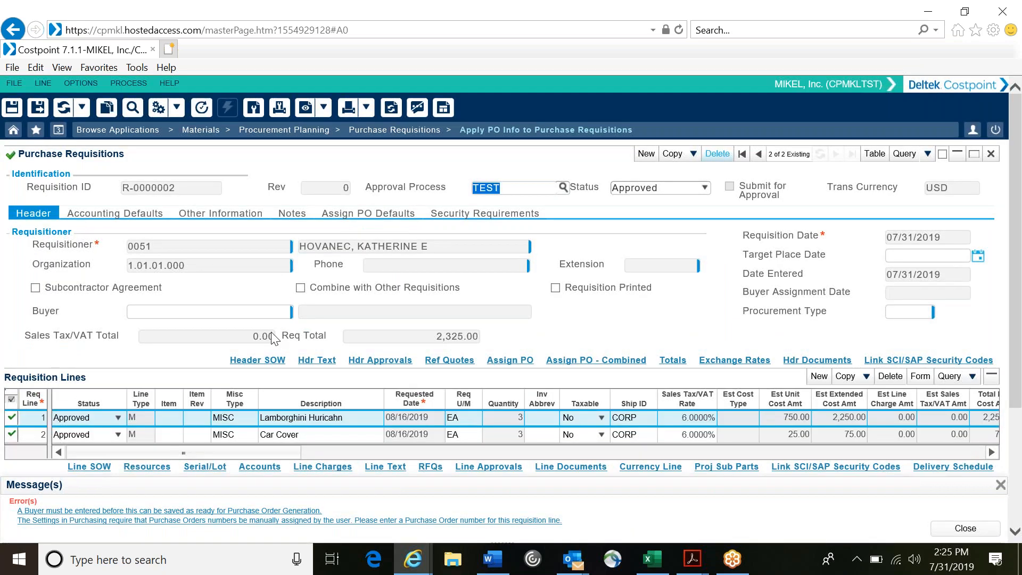
click(279, 311)
text(0051)
key(Tab)
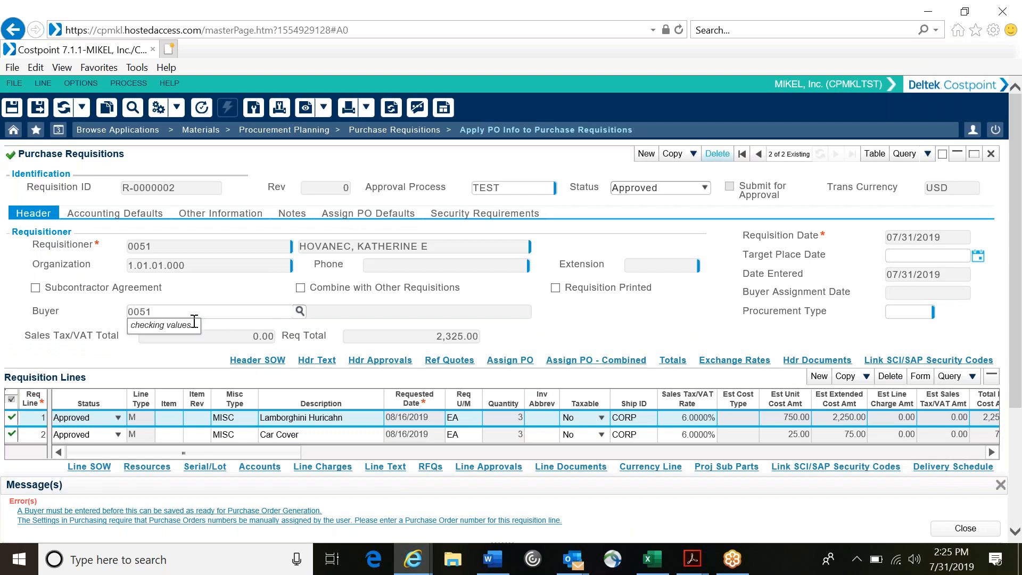
click(299, 310)
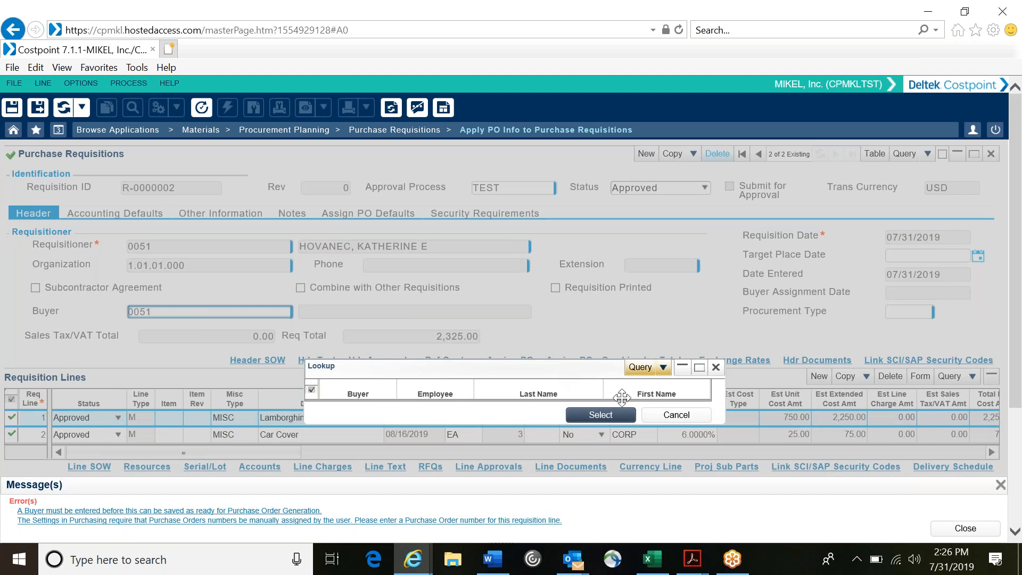
click(658, 423)
key(BackSpace)
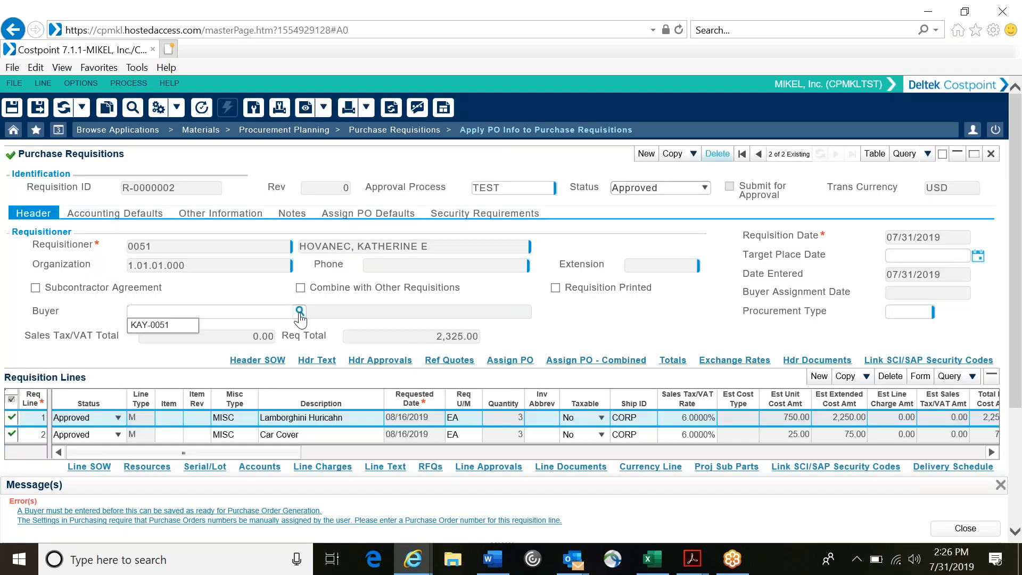
click(175, 326)
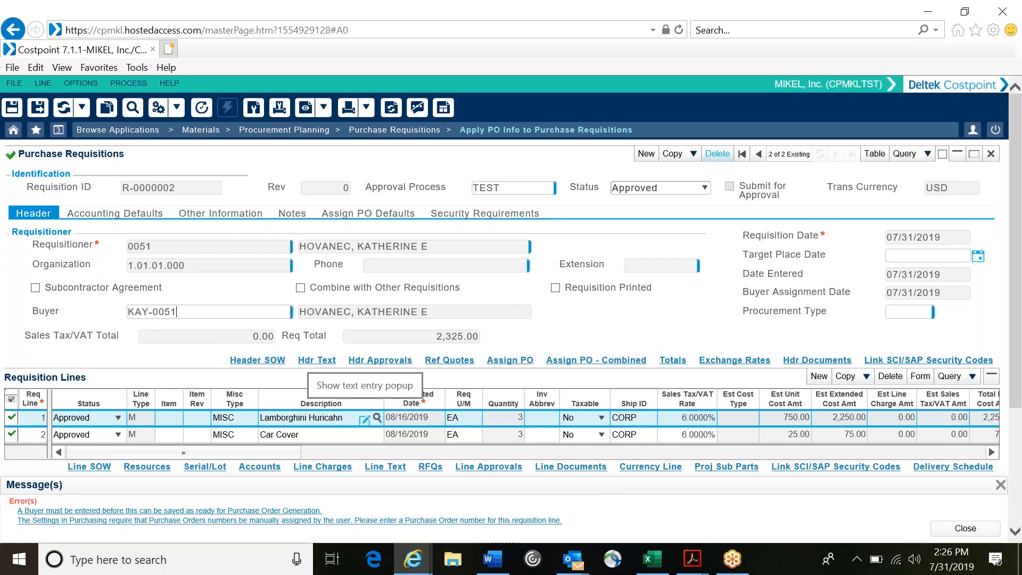
Step: Load the buyer from the requisition header onto the requisition lines
click(510, 360)
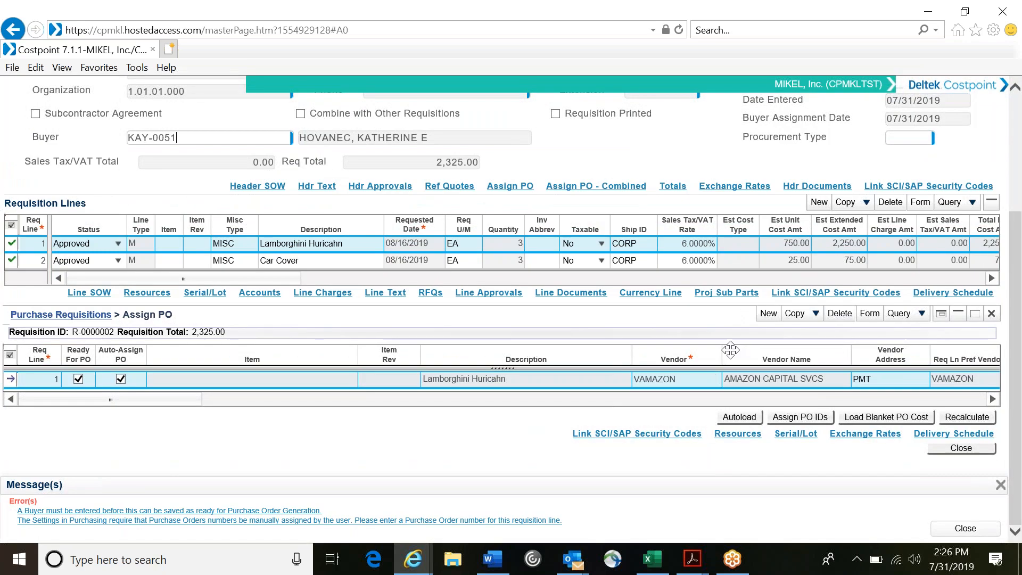
scroll(604, 354, up, 3)
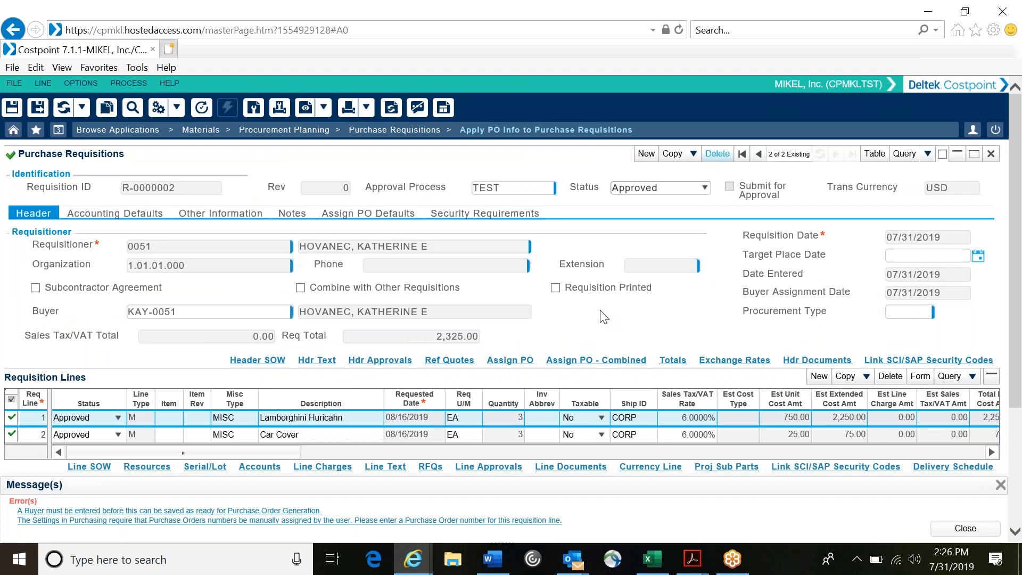
right_click(604, 317)
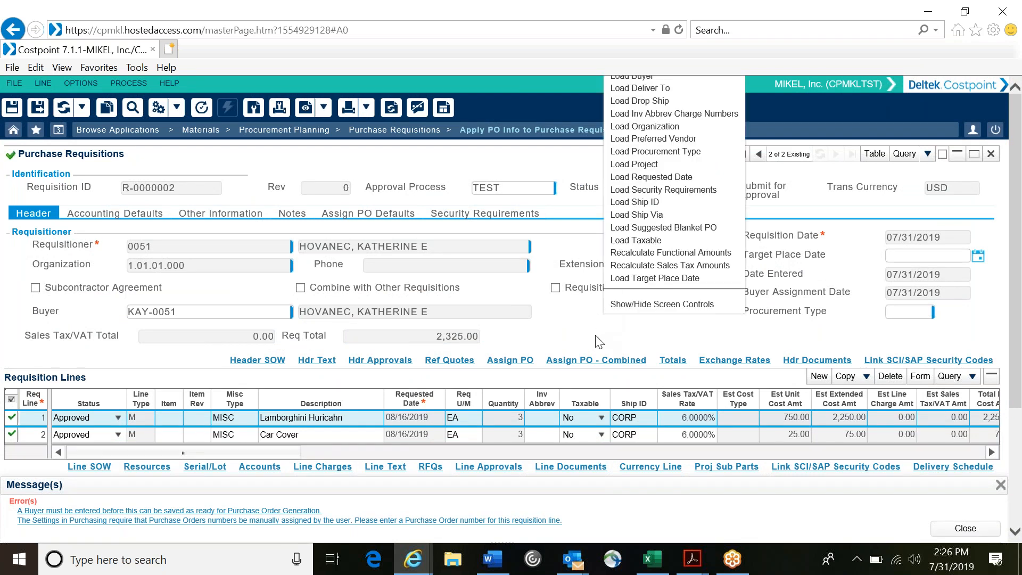
right_click(596, 335)
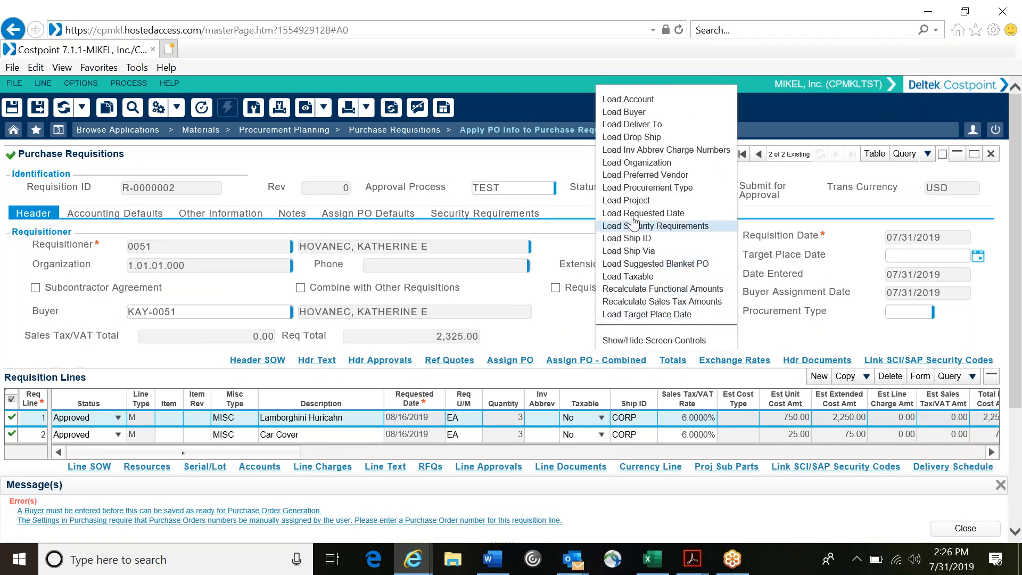
click(626, 114)
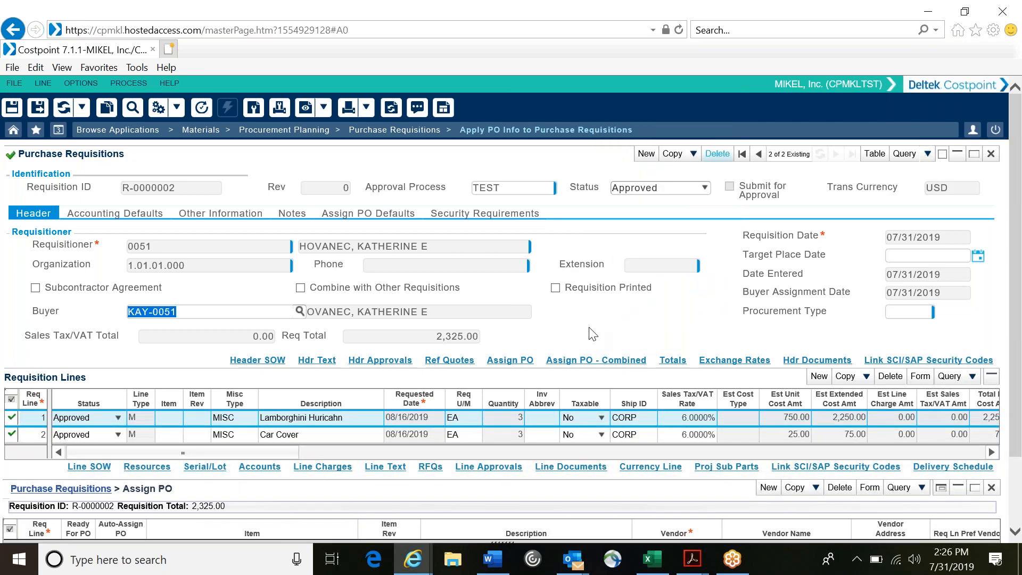
Step: Try to add a second line to the PO assignment table and dismiss the error message
scroll(592, 334, down, 2)
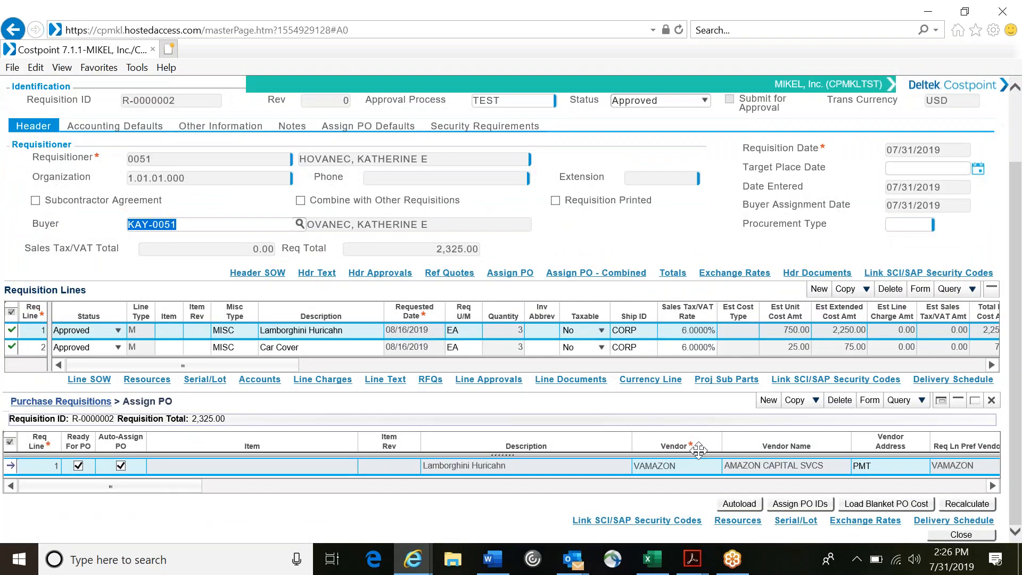
click(773, 405)
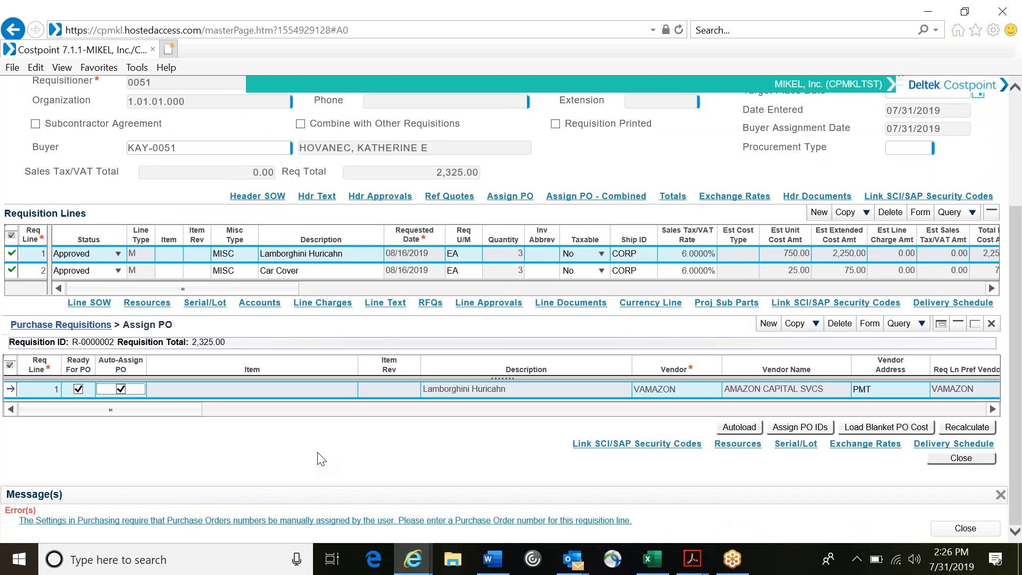
scroll(318, 453, up, 3)
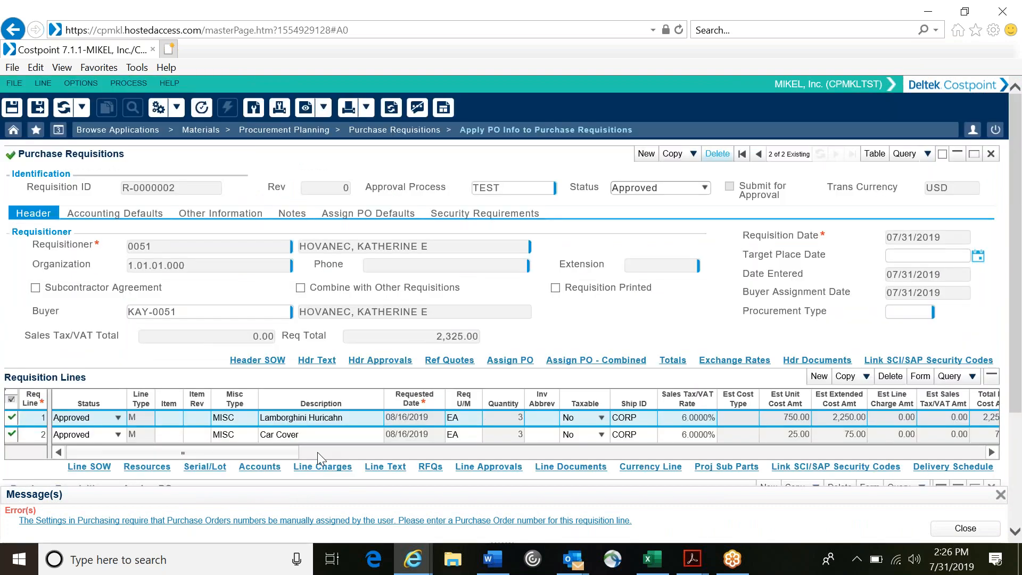
click(966, 530)
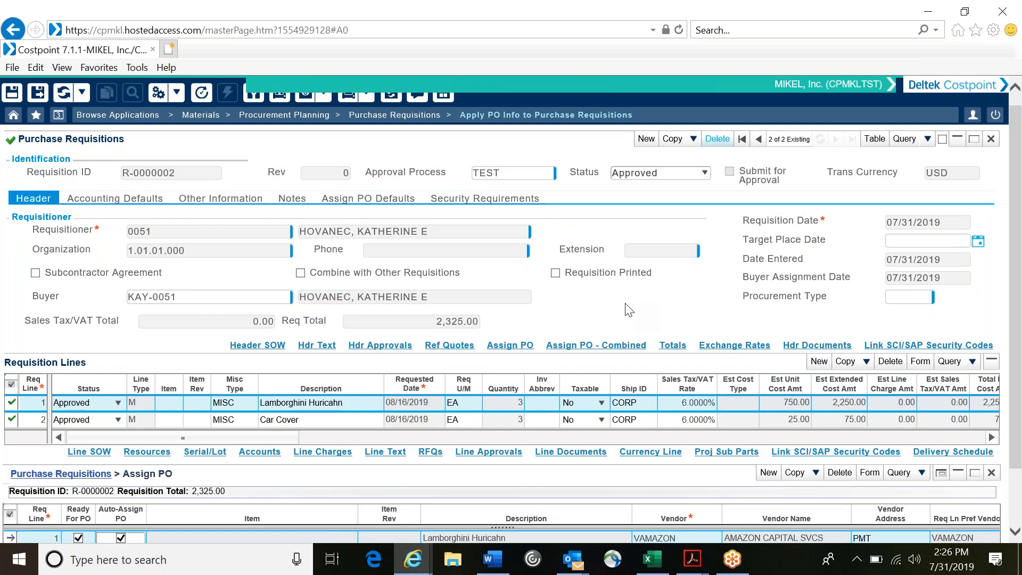
Step: Enter a purchase order number manually on the Lamborghini Huricahn assignment line, checking the PO lookup without selecting anything
scroll(628, 310, down, 2)
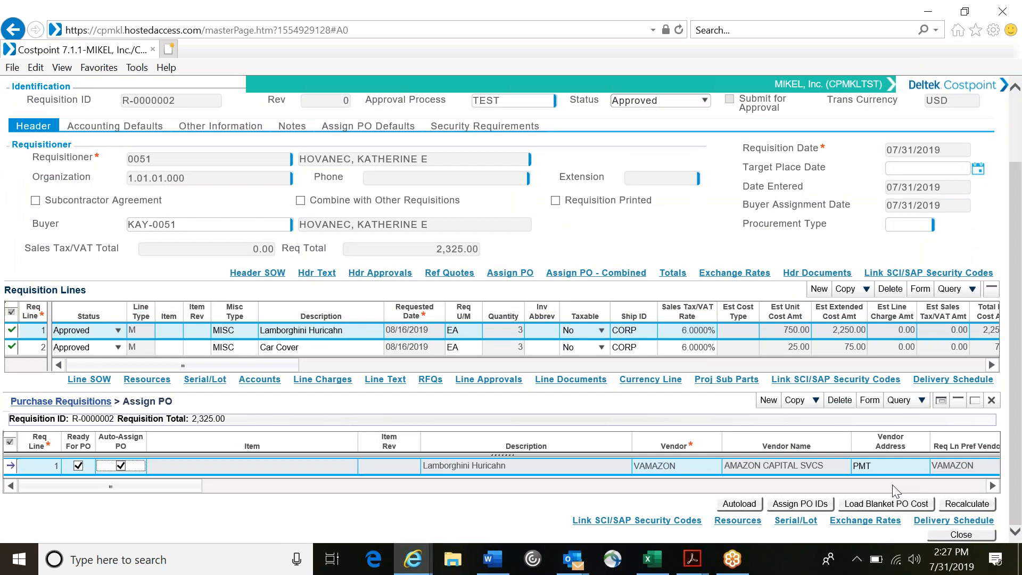
click(993, 486)
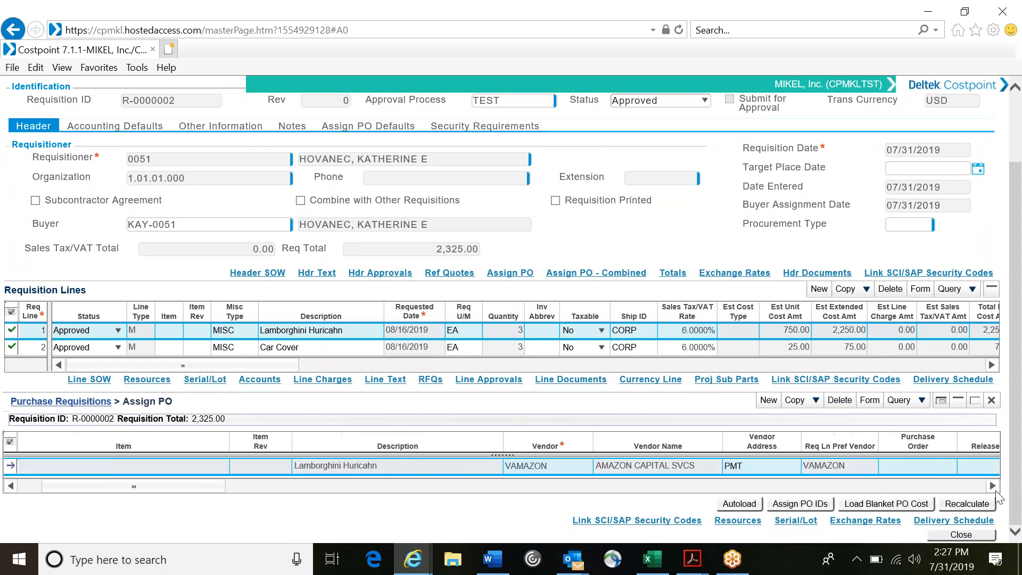
click(993, 486)
click(971, 486)
click(968, 487)
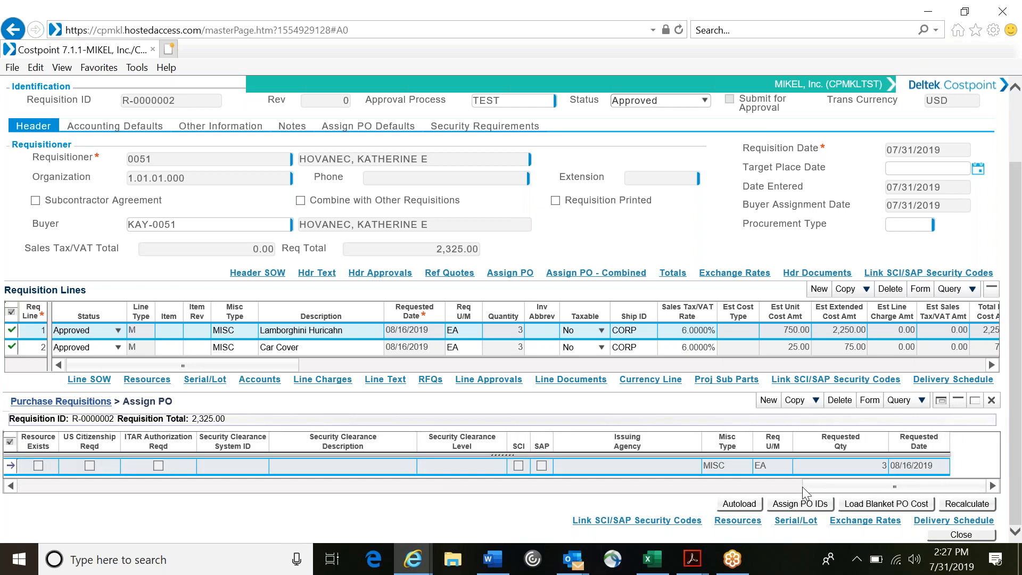
click(12, 486)
click(13, 485)
click(12, 486)
click(12, 486)
click(12, 486)
click(12, 486)
click(12, 485)
click(12, 486)
click(13, 485)
click(12, 486)
click(12, 486)
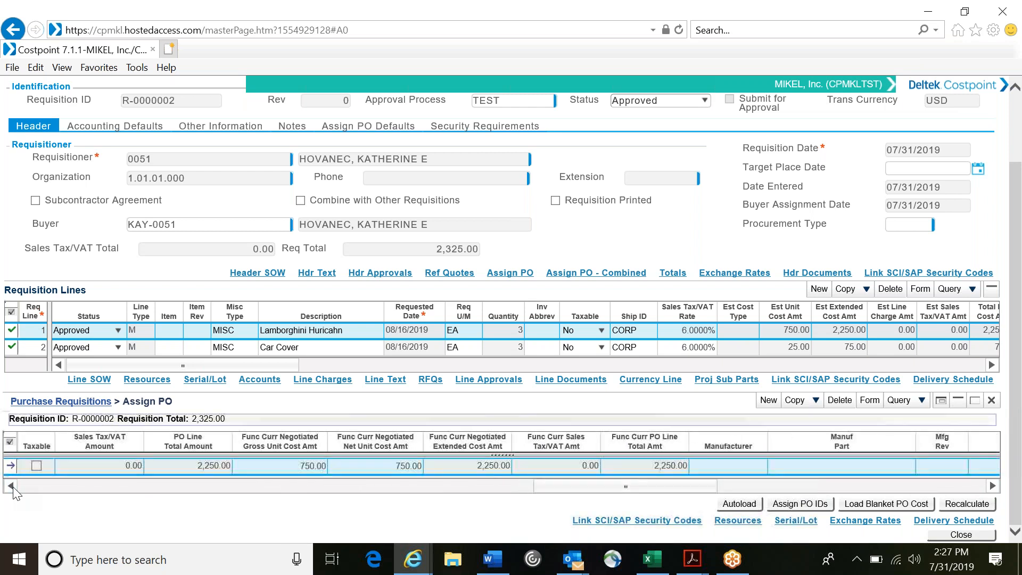
click(12, 486)
click(12, 486)
click(12, 486)
click(12, 486)
click(12, 486)
click(12, 486)
click(12, 486)
click(12, 486)
click(12, 486)
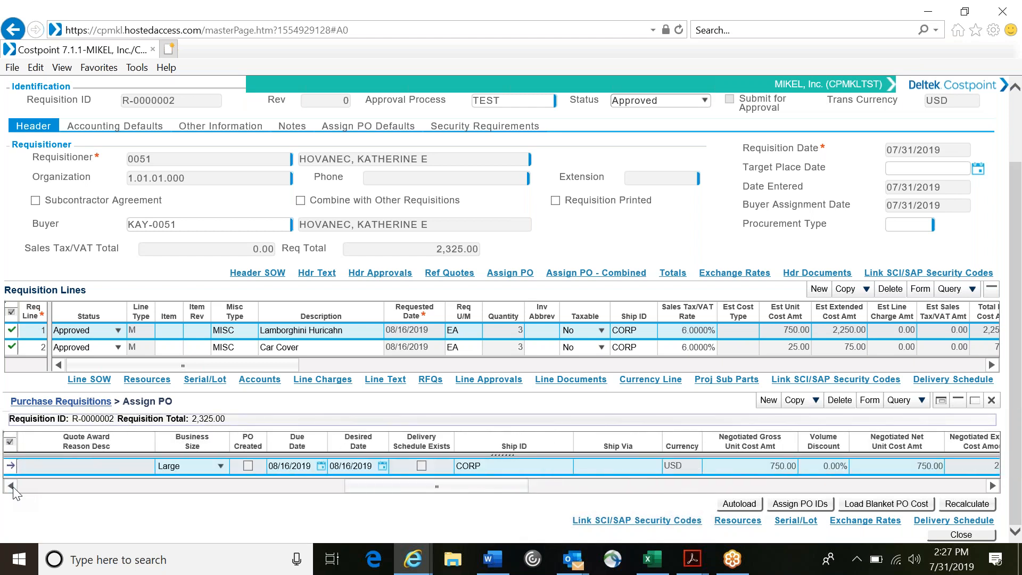
click(12, 486)
click(12, 486)
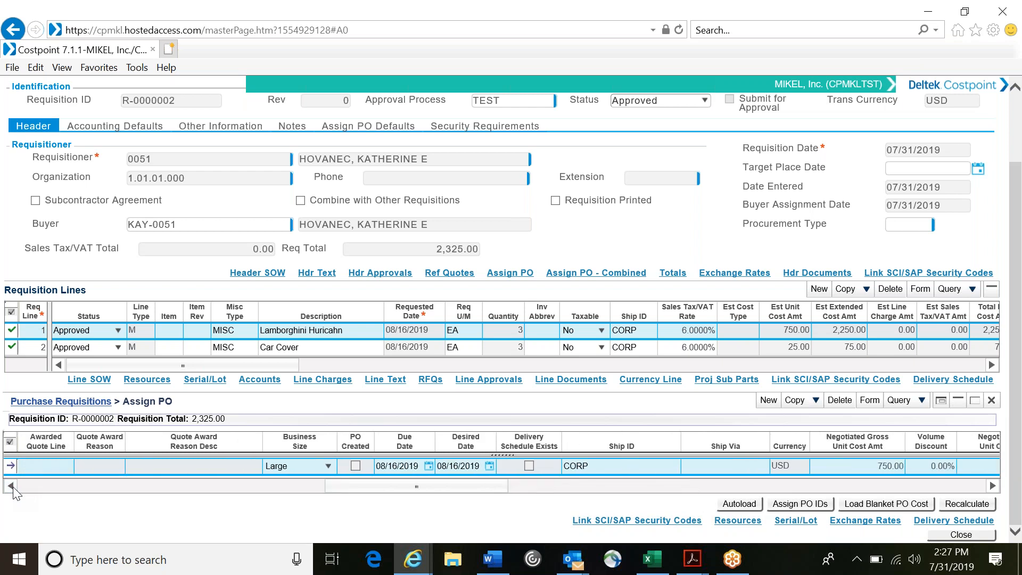
click(11, 486)
click(11, 486)
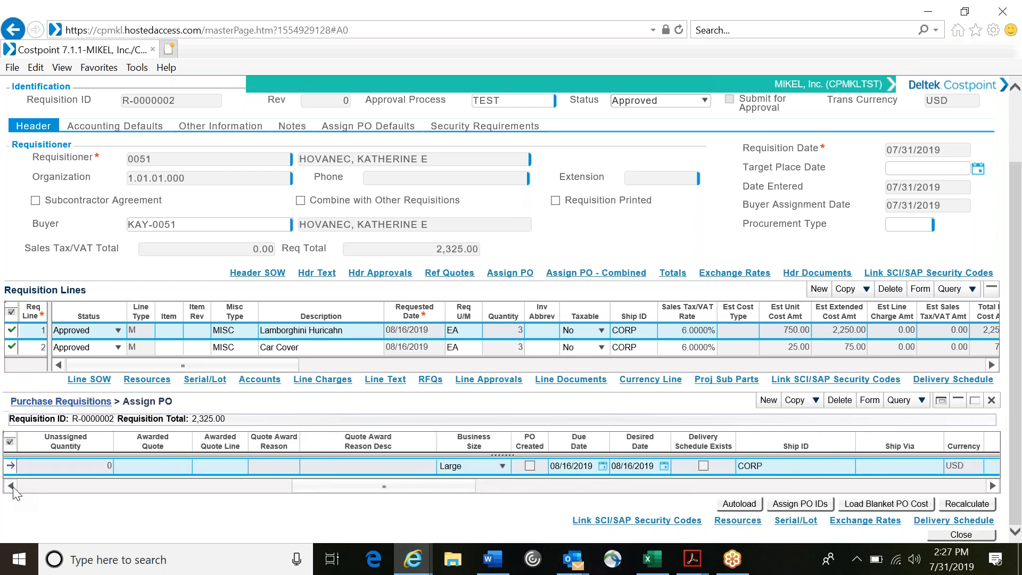
click(12, 486)
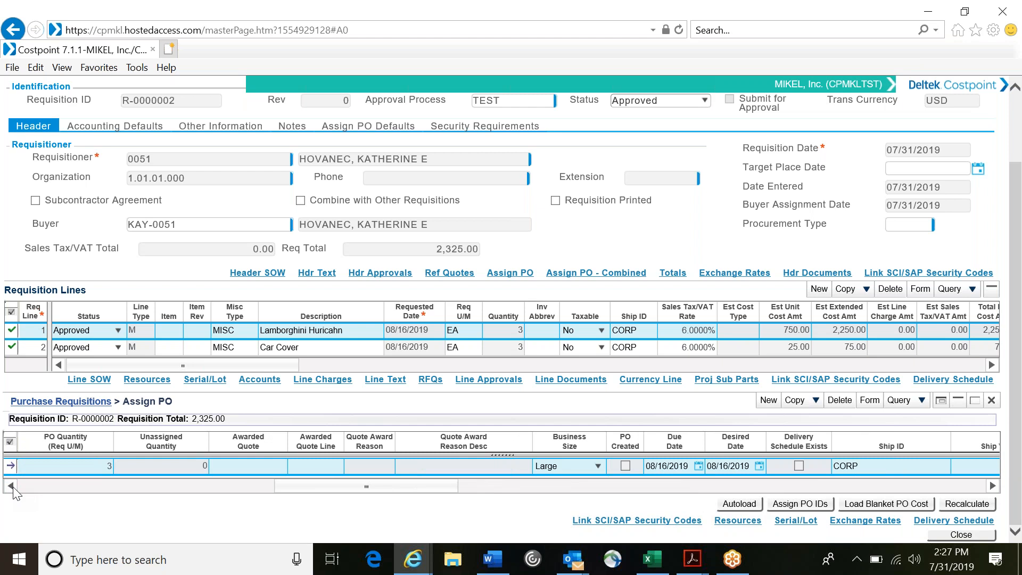
click(11, 486)
click(12, 486)
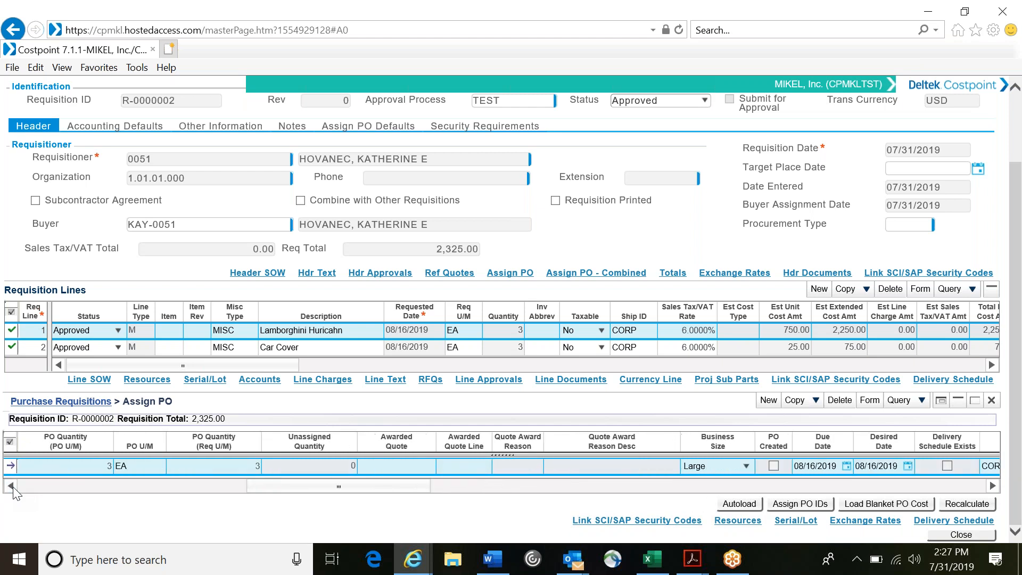
click(11, 486)
click(12, 486)
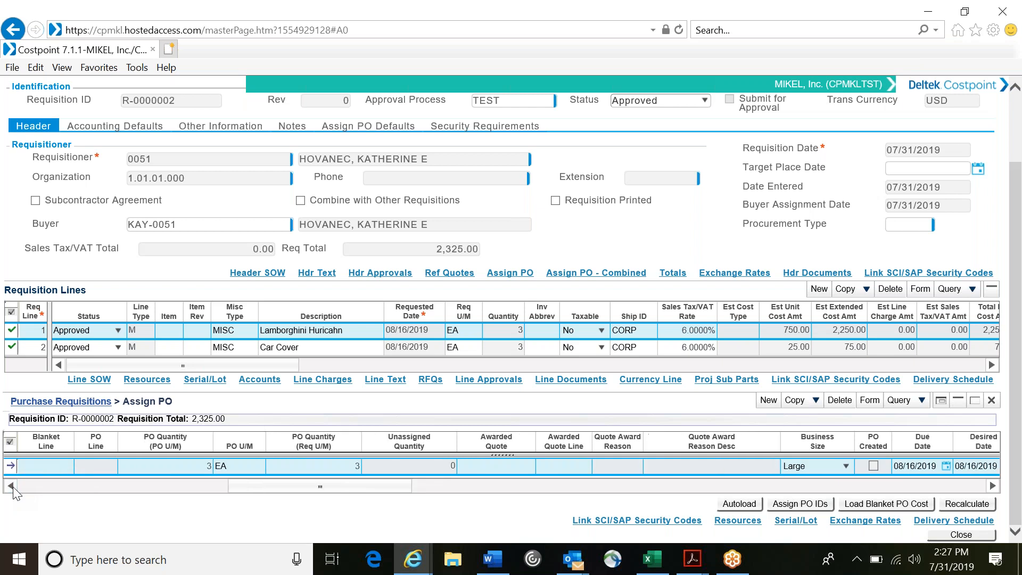
click(11, 486)
click(11, 486)
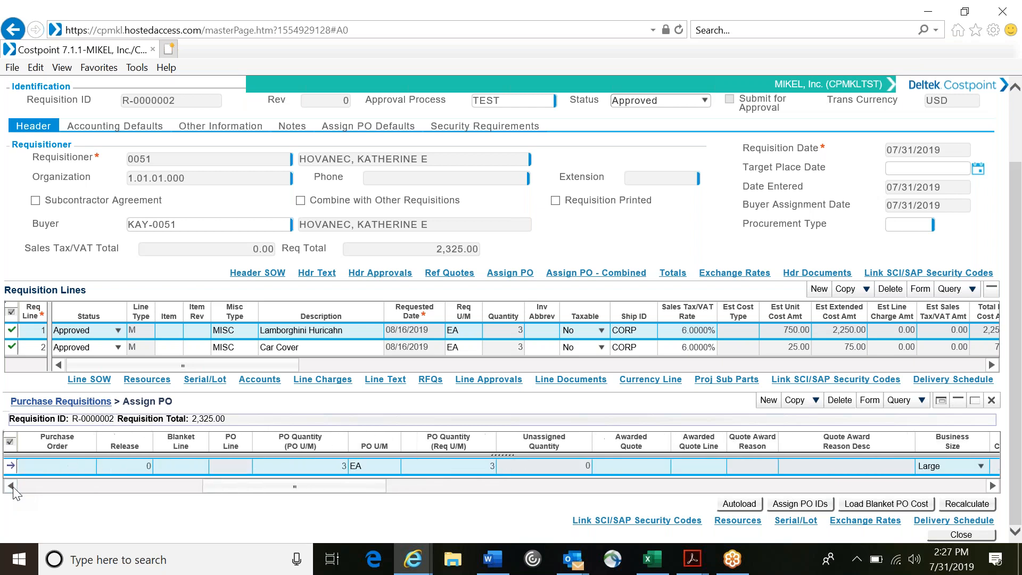
click(11, 486)
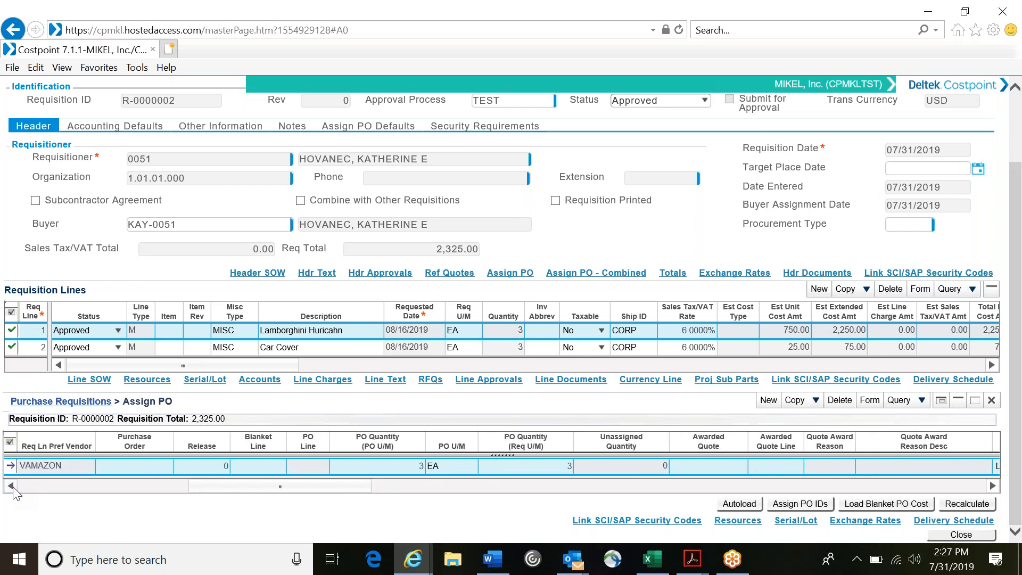
click(136, 466)
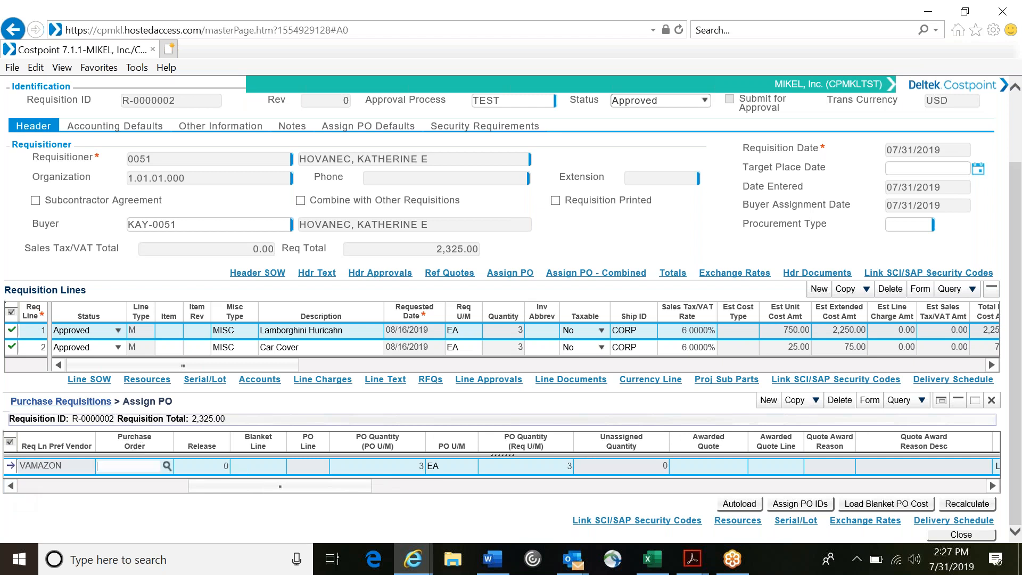
text(PO000)
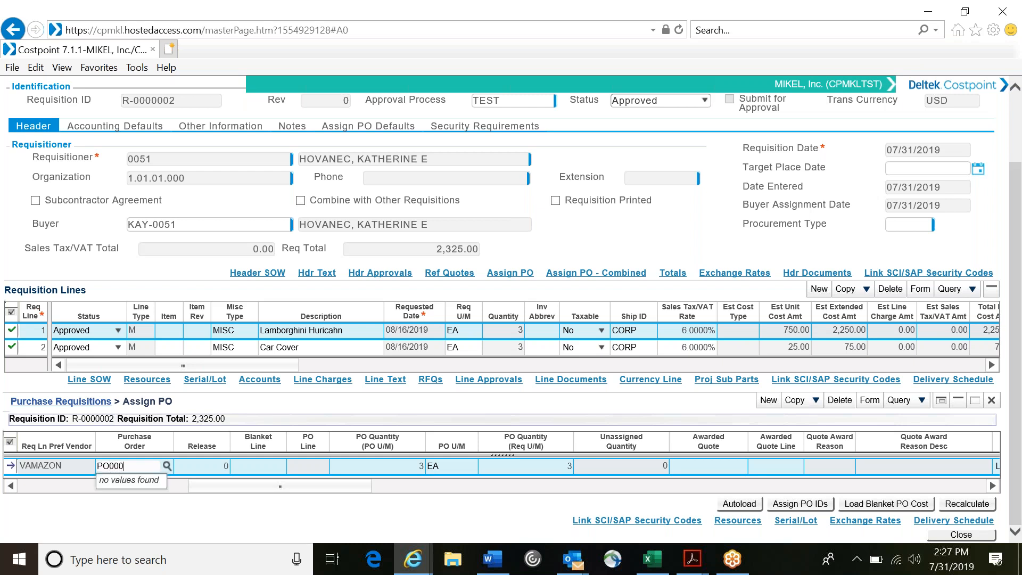
text(001)
click(209, 512)
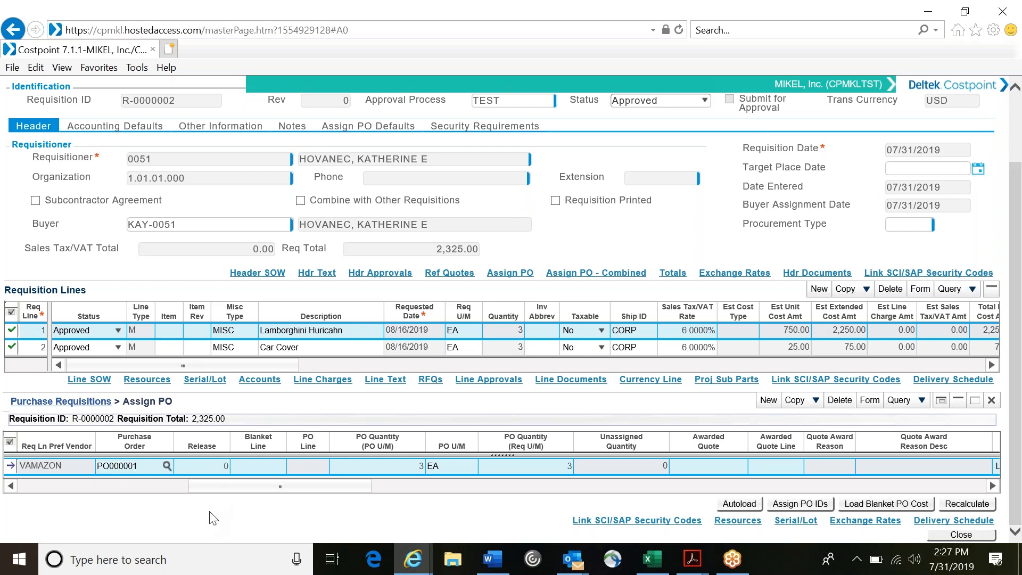
click(166, 466)
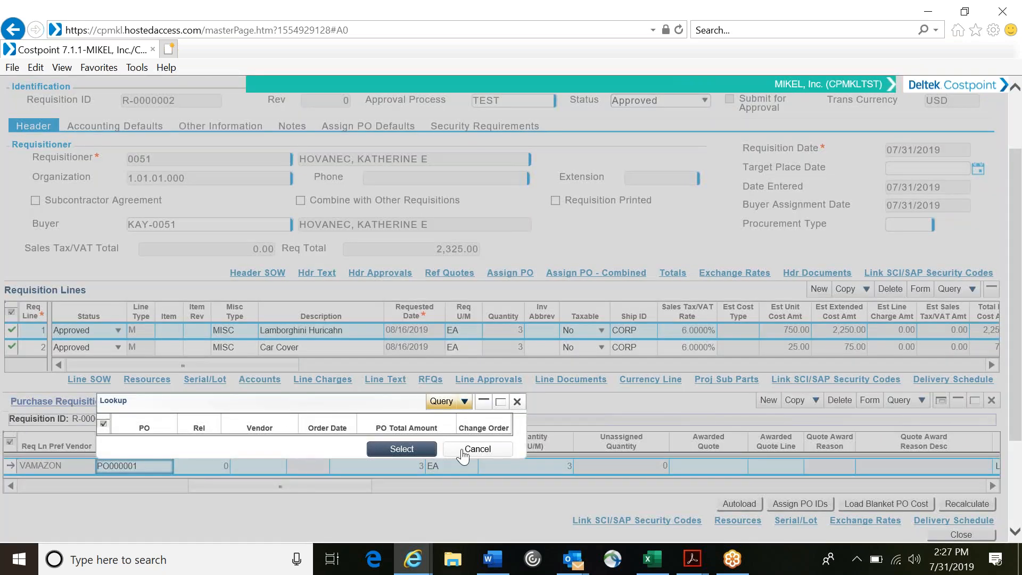
click(467, 452)
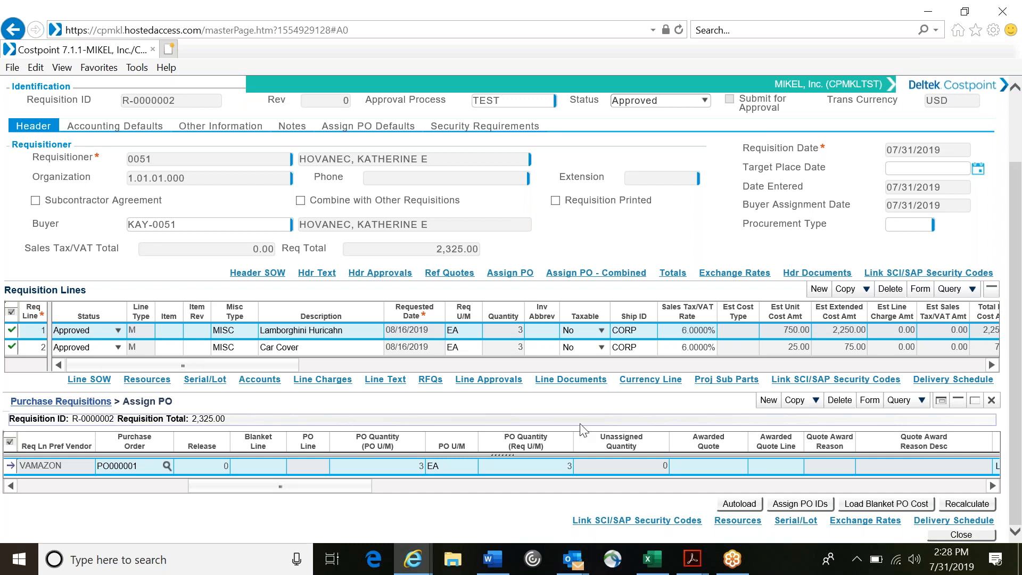
Step: Add a PO assignment row for requisition line 2, the Car Cover, with Auto-Assign PO enabled
click(769, 403)
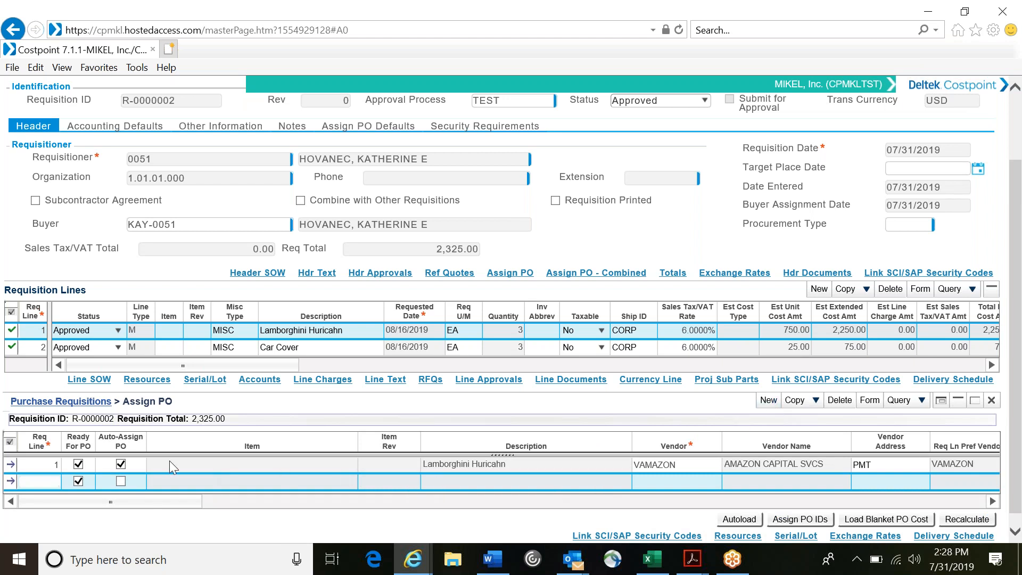
text(2)
click(121, 481)
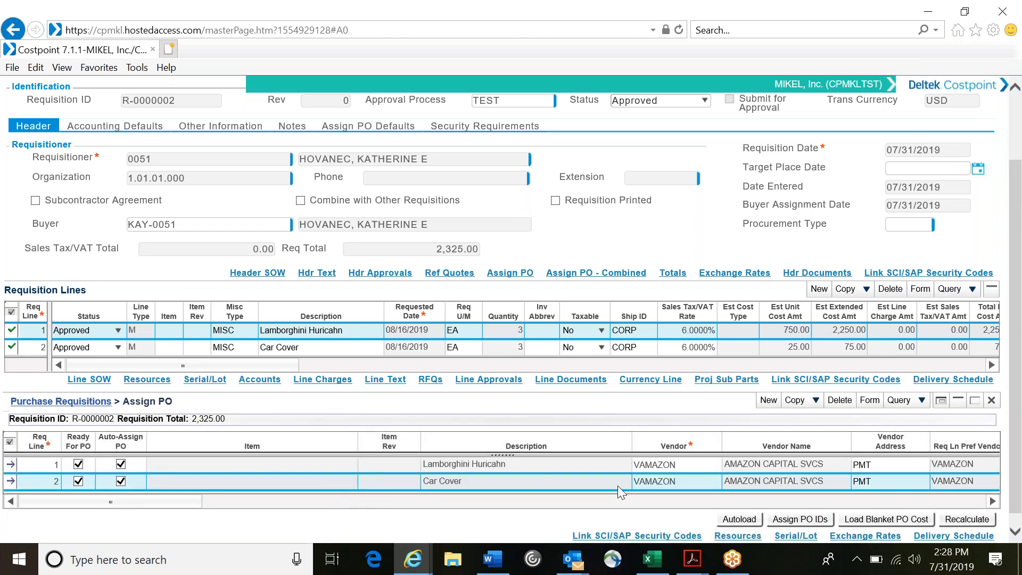
Step: Review the remaining PO assignment columns and enter the Lamborghini Huricahn line's purchase order number on the Car Cover line
click(713, 501)
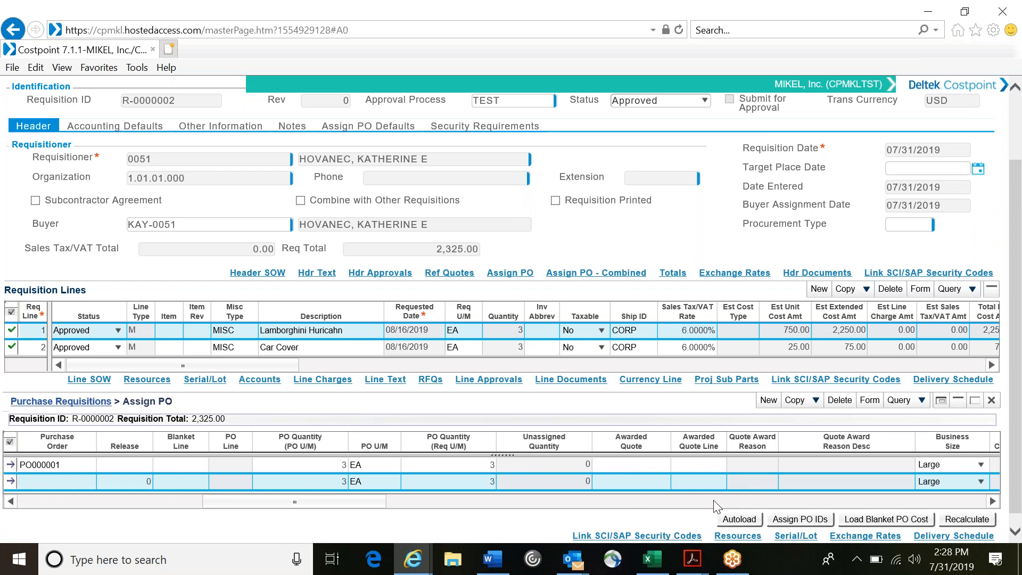
click(714, 501)
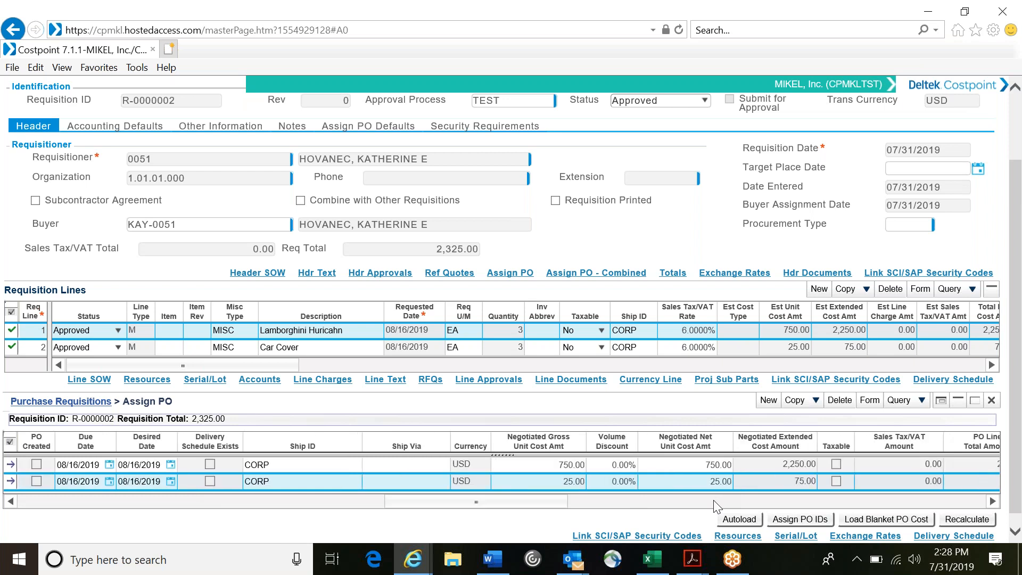
click(715, 500)
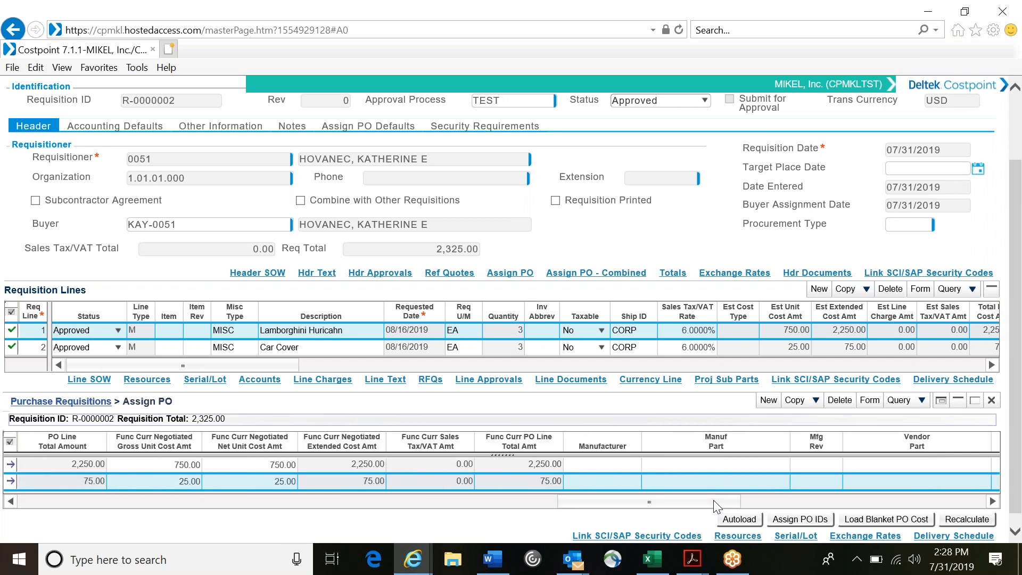
drag(714, 500, 958, 503)
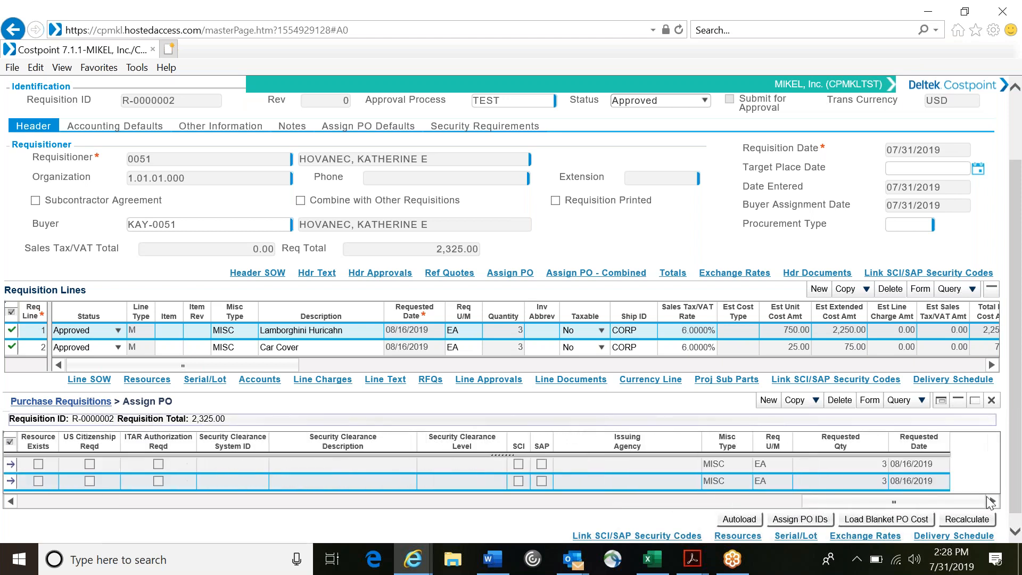
drag(836, 494, 365, 533)
click(211, 483)
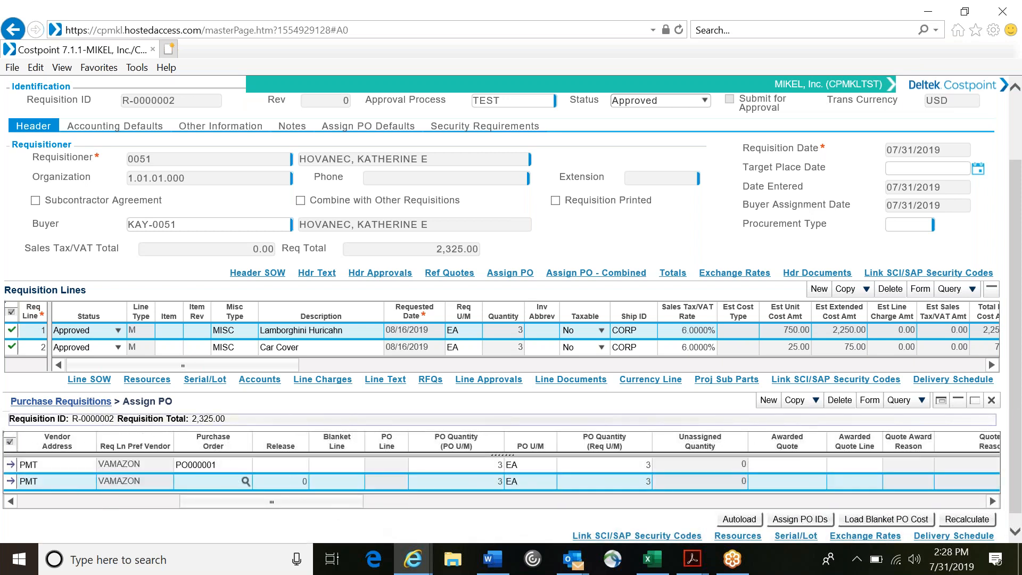
text(PO000001)
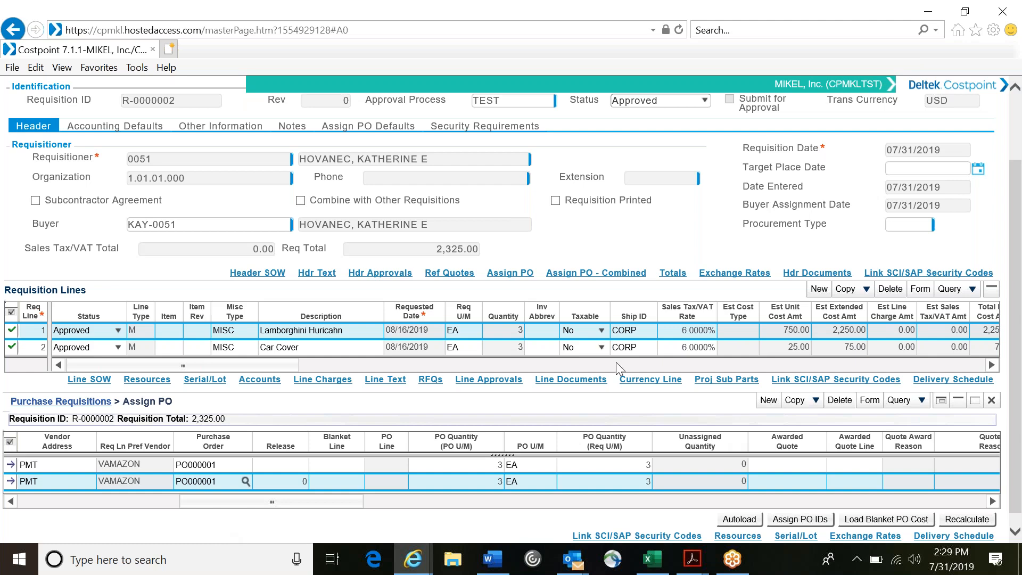
Step: Save the manual PO assignments on the Lamborghini Huricahn and Car Cover requisition lines
scroll(615, 361, up, 2)
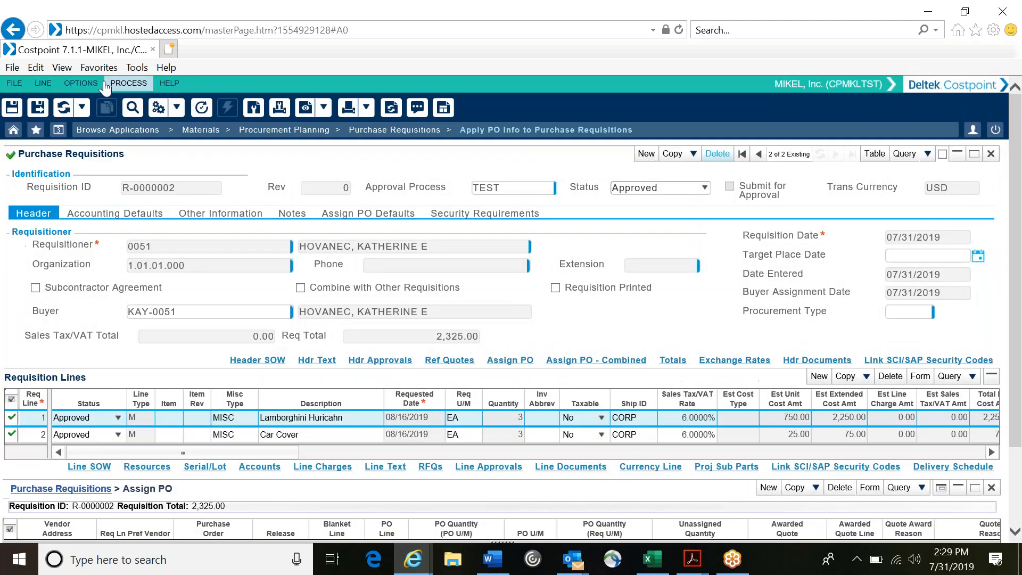
click(17, 107)
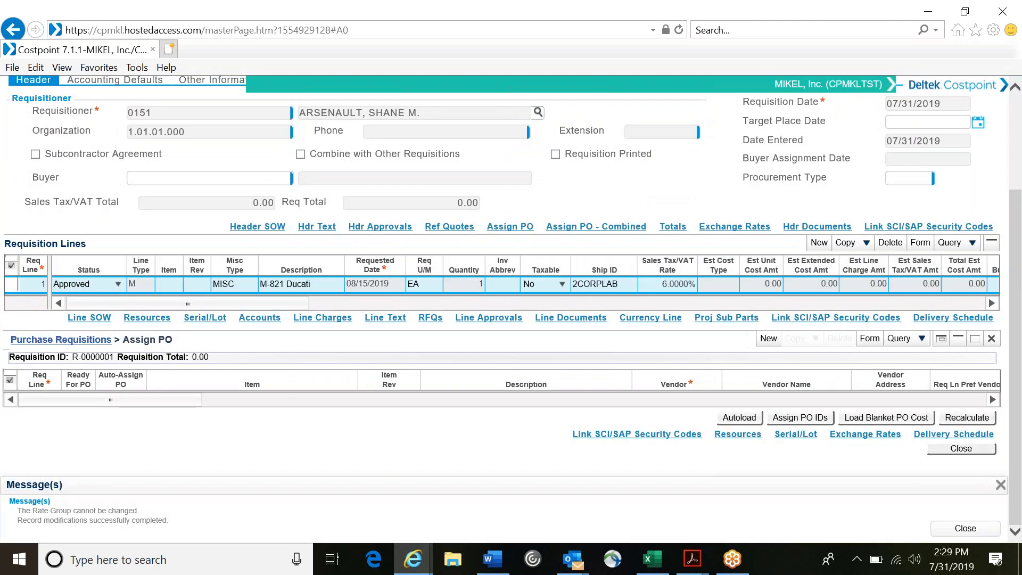
right_click(343, 349)
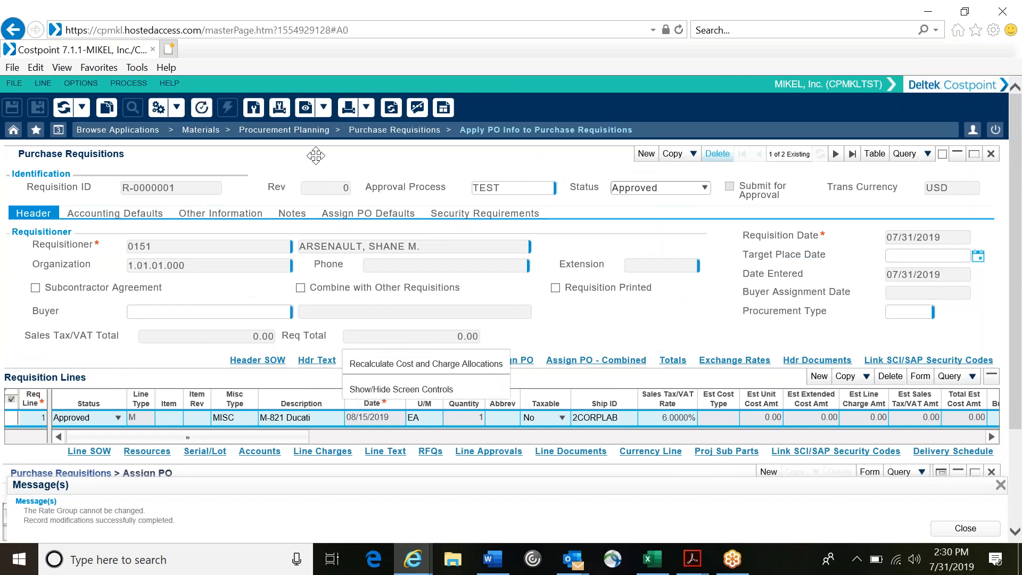
Step: Open Create Purchase Orders, keeping all buyers selected and the purchase order lines sorted by Requisition
click(375, 130)
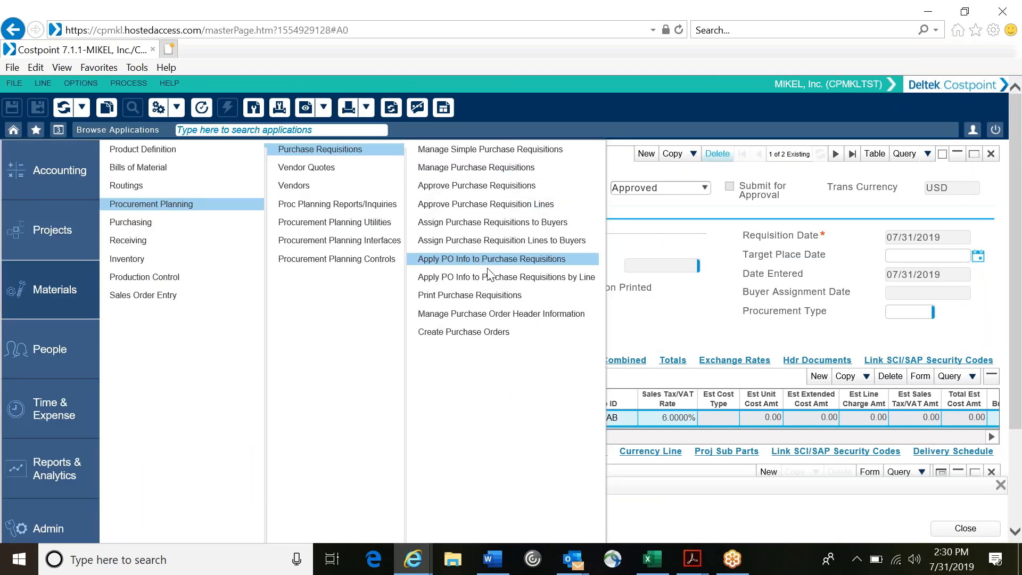
click(466, 333)
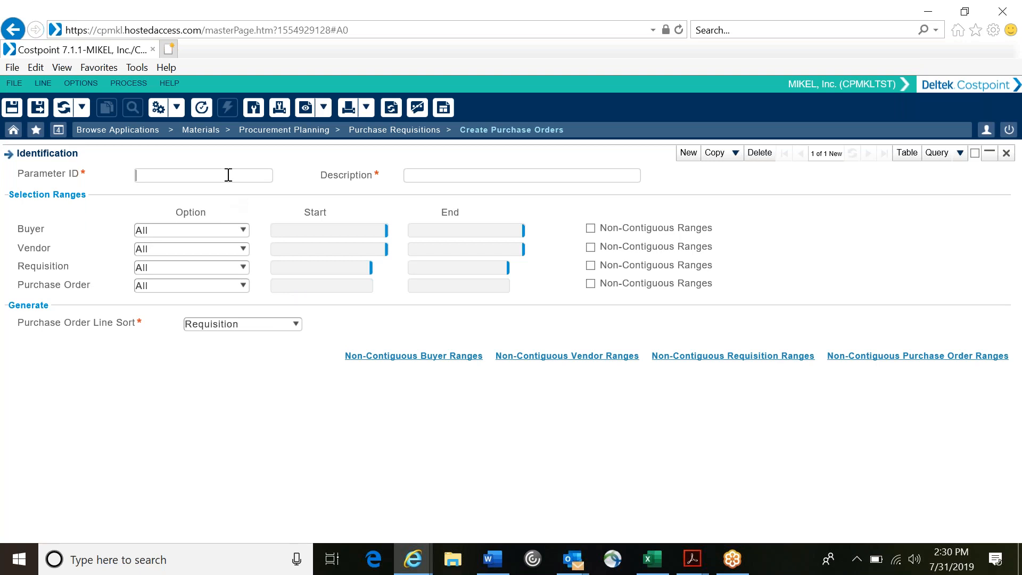
click(243, 231)
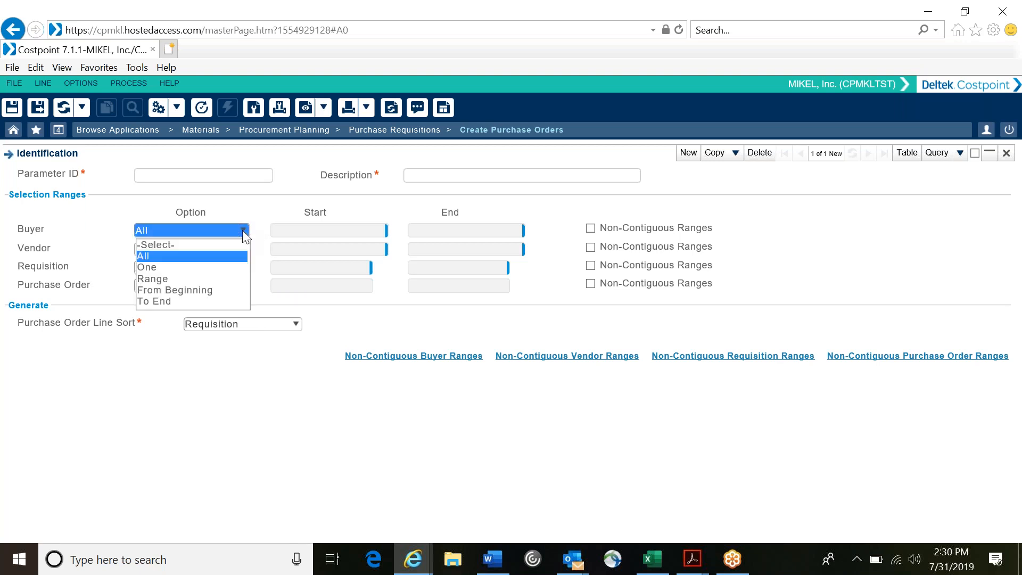
click(288, 213)
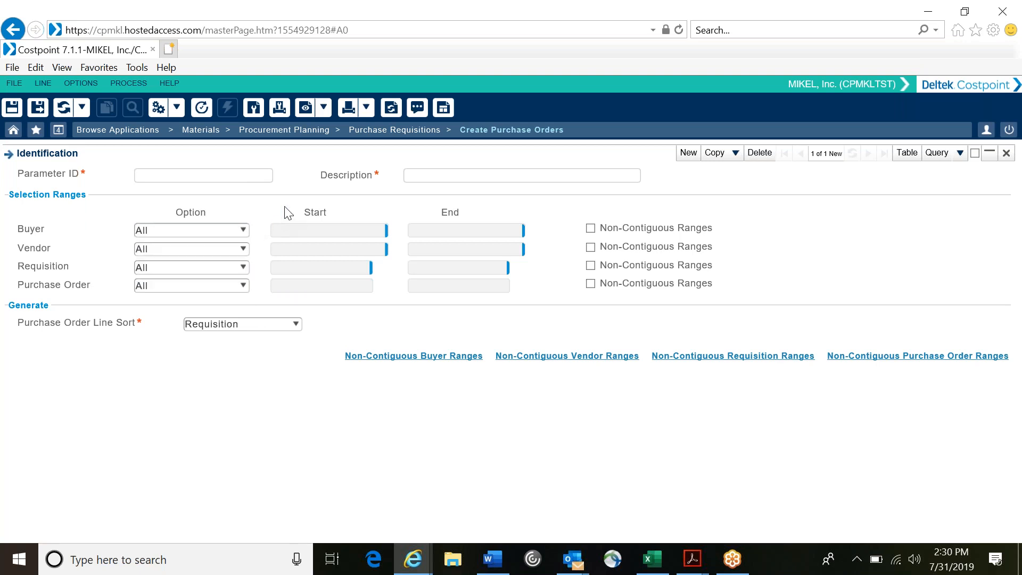
click(336, 234)
click(203, 176)
click(251, 325)
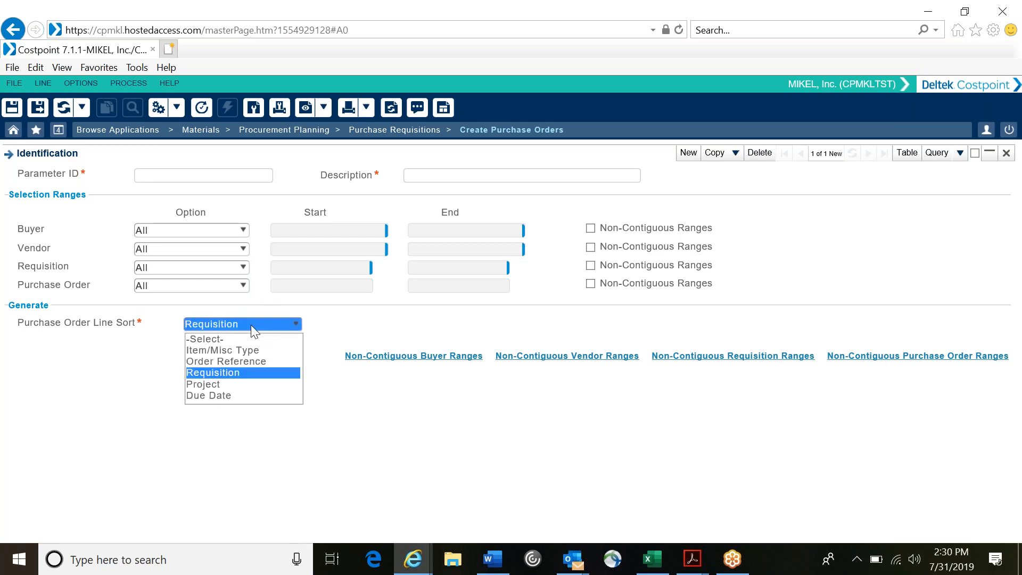
click(242, 376)
click(241, 376)
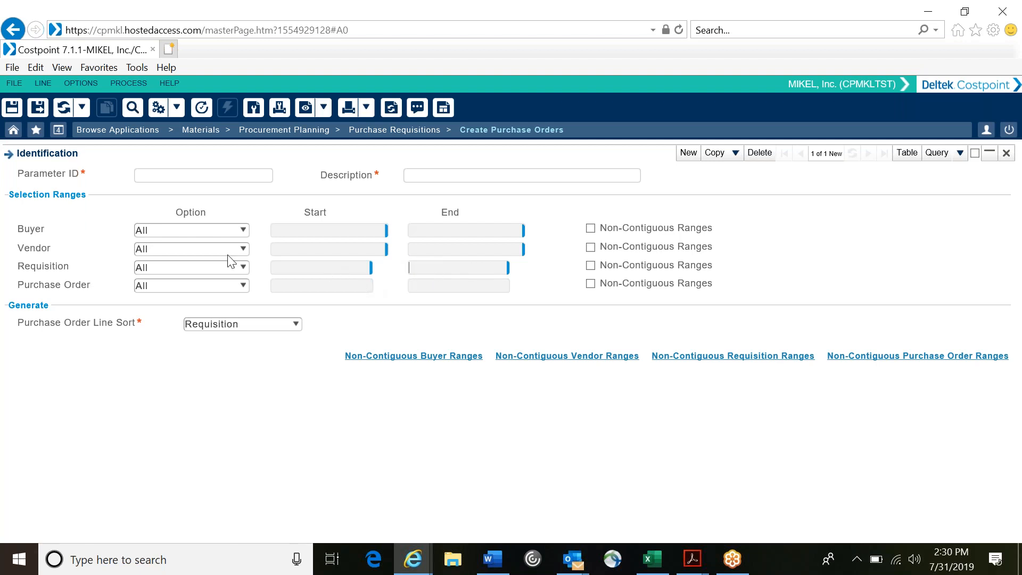
Step: Restrict the Requisition selection range to One and look up the approved Lamborghini and Car Cover requisition as its start value
click(242, 267)
click(196, 304)
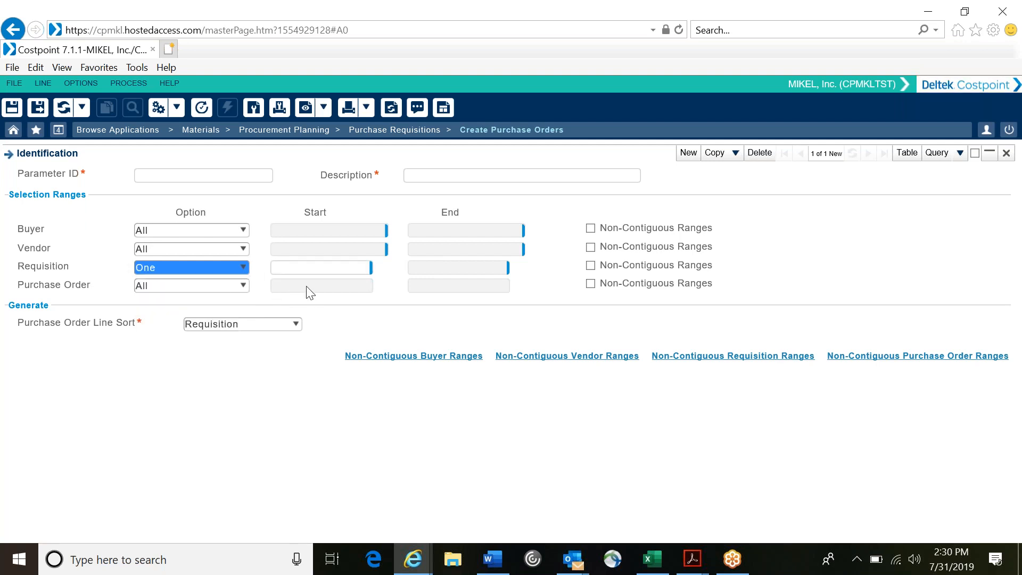
click(364, 267)
click(379, 267)
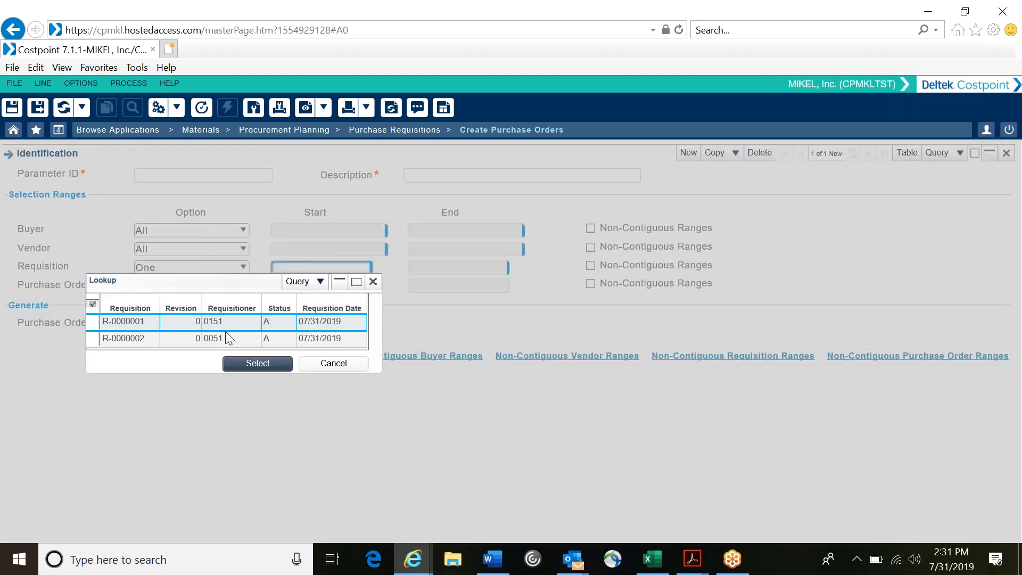
click(159, 338)
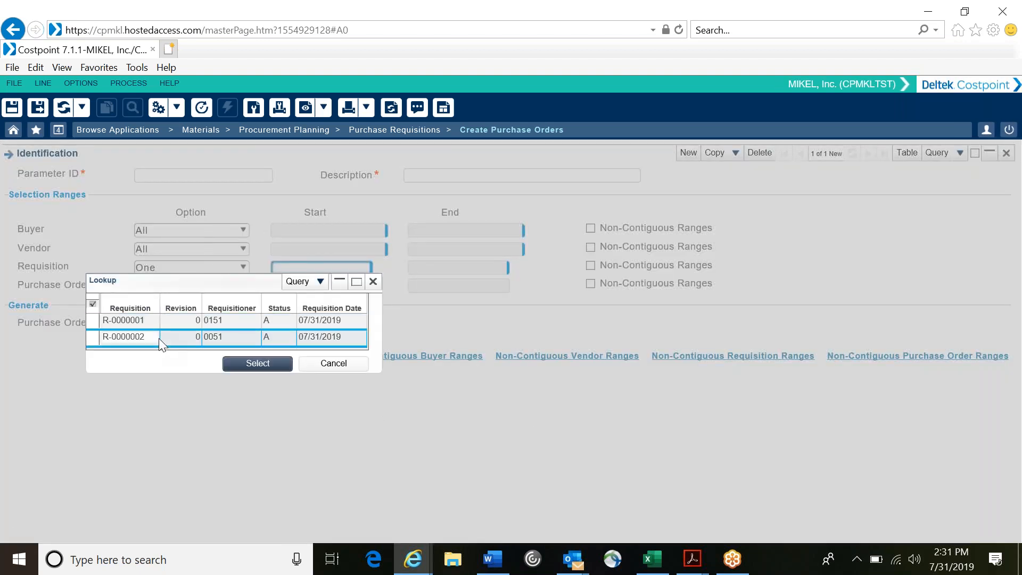
click(258, 364)
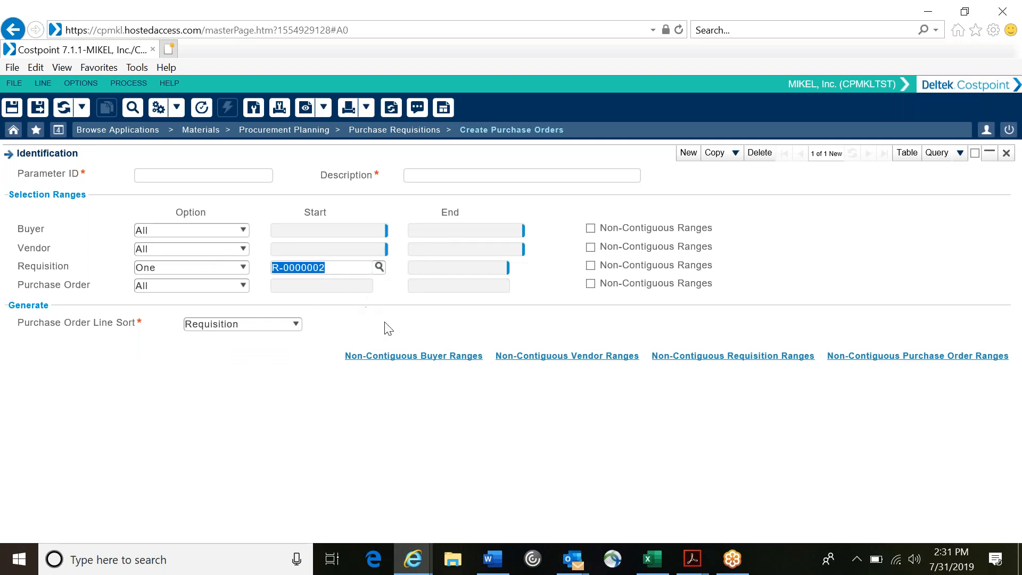
Step: Run the Create Purchase Orders process for the selected requisition without batch mode and acknowledge its completion
click(391, 335)
click(174, 108)
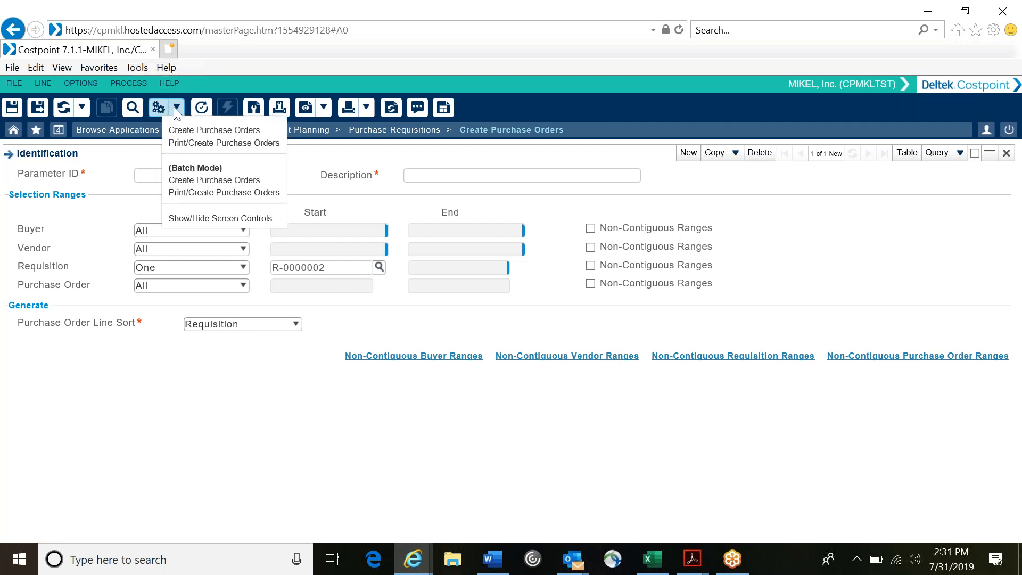
click(181, 130)
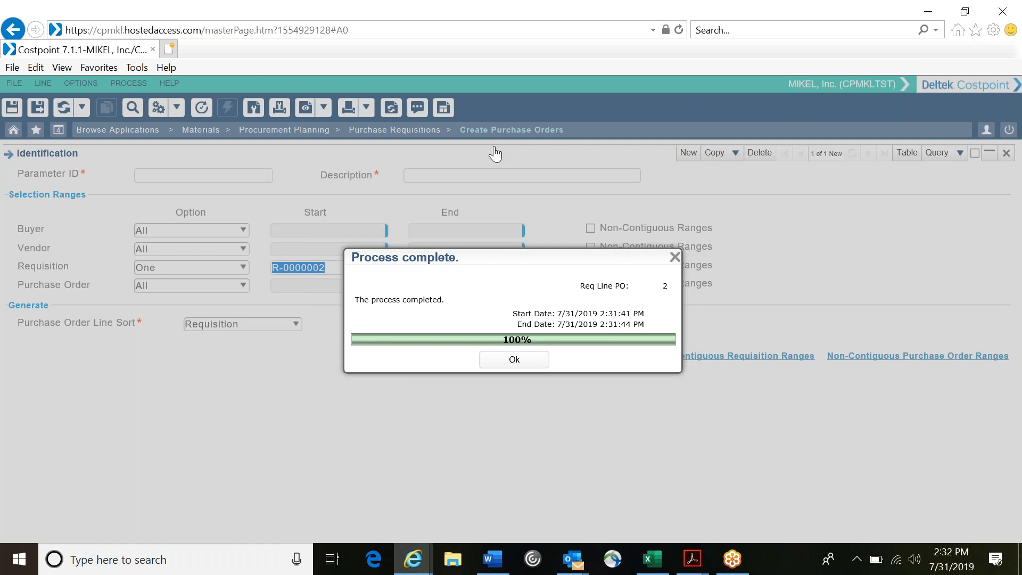
click(514, 362)
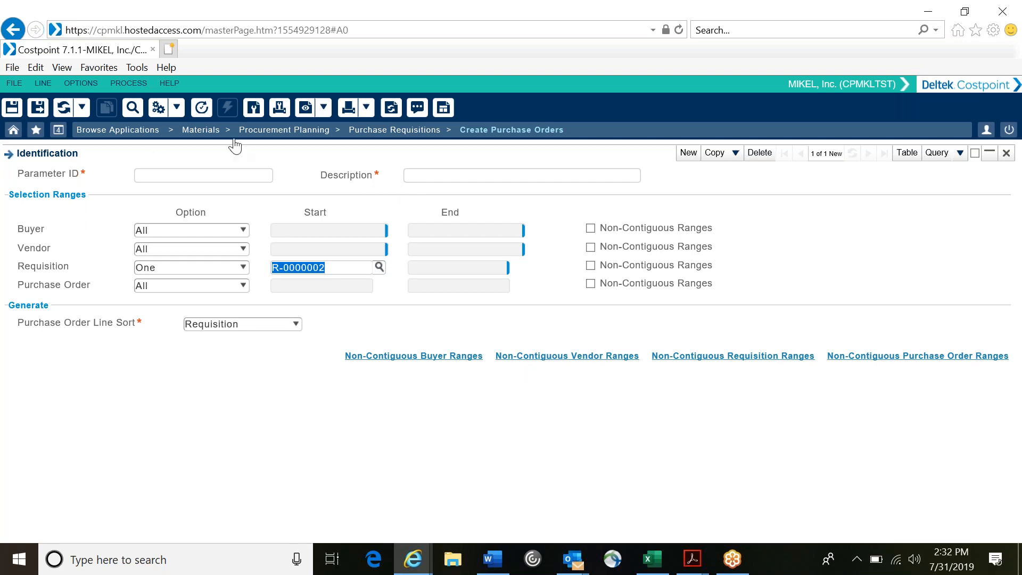
Step: Open Manage Purchase Orders under Purchasing and find the existing purchase orders without entering any search criteria
click(376, 130)
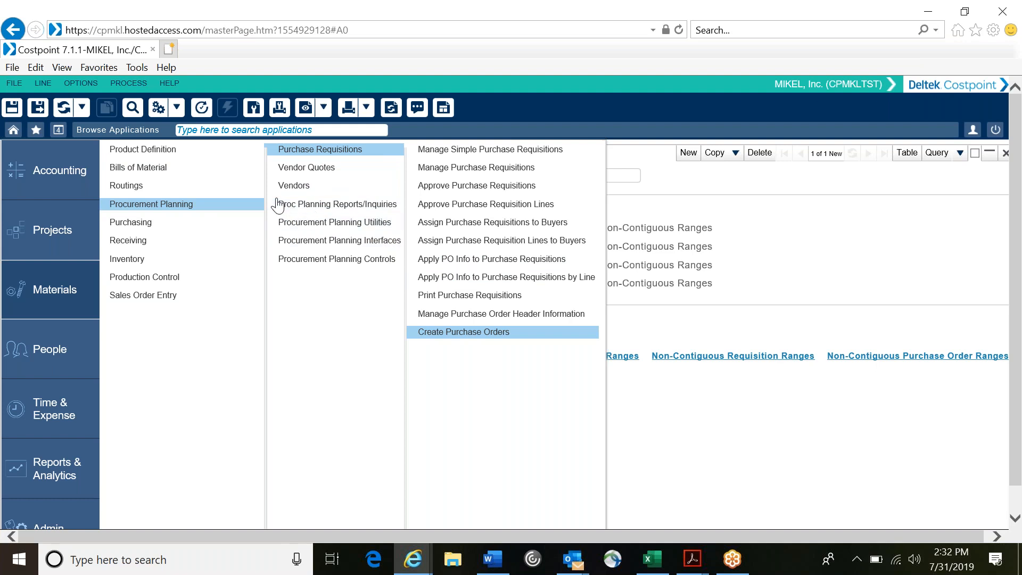
click(147, 228)
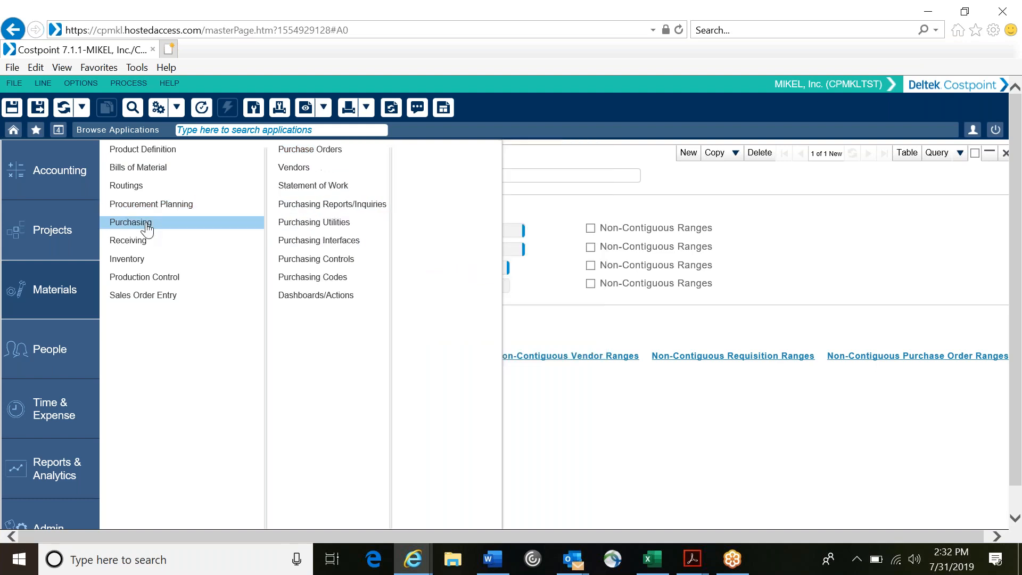
click(292, 151)
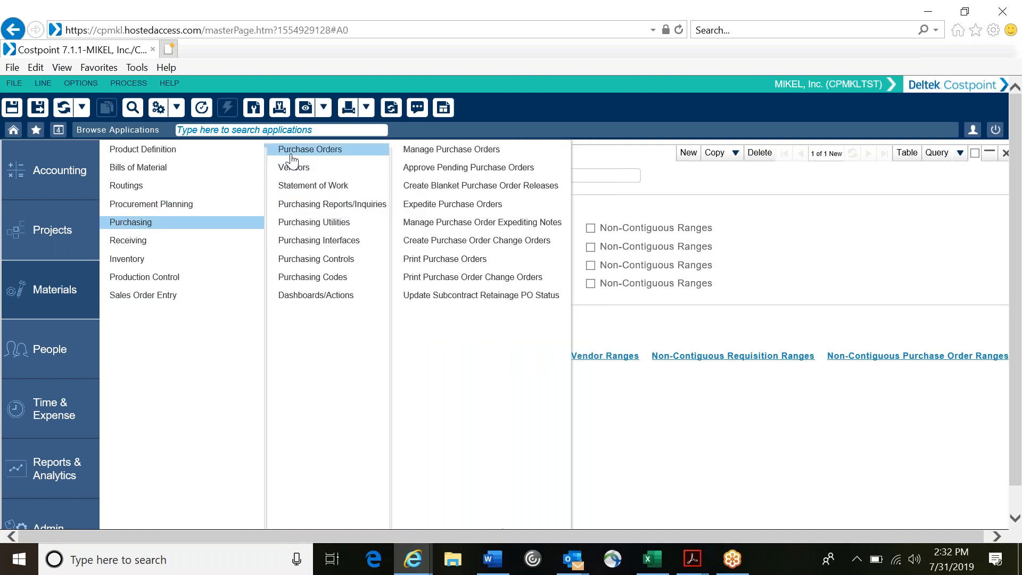
click(484, 155)
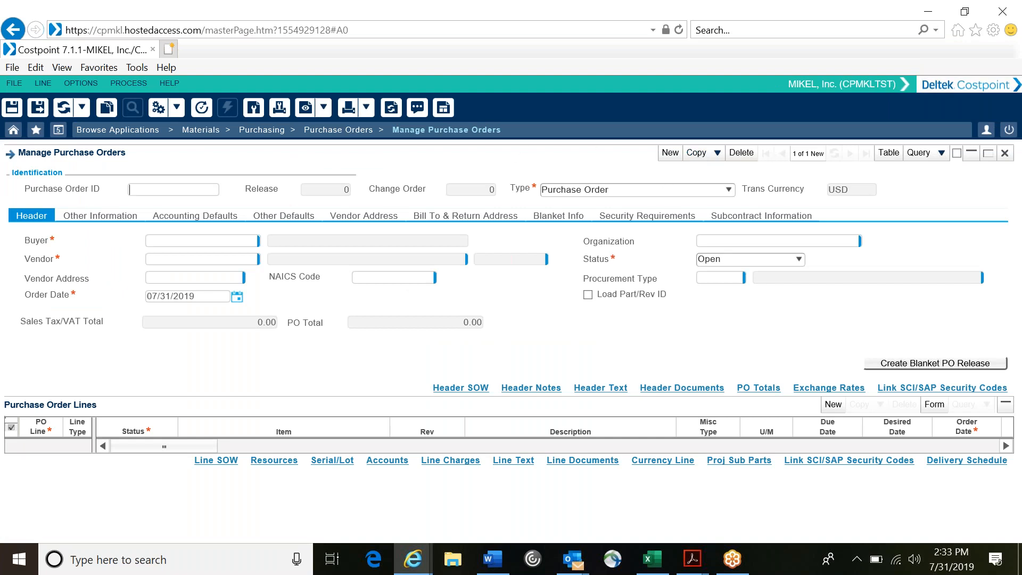
click(917, 154)
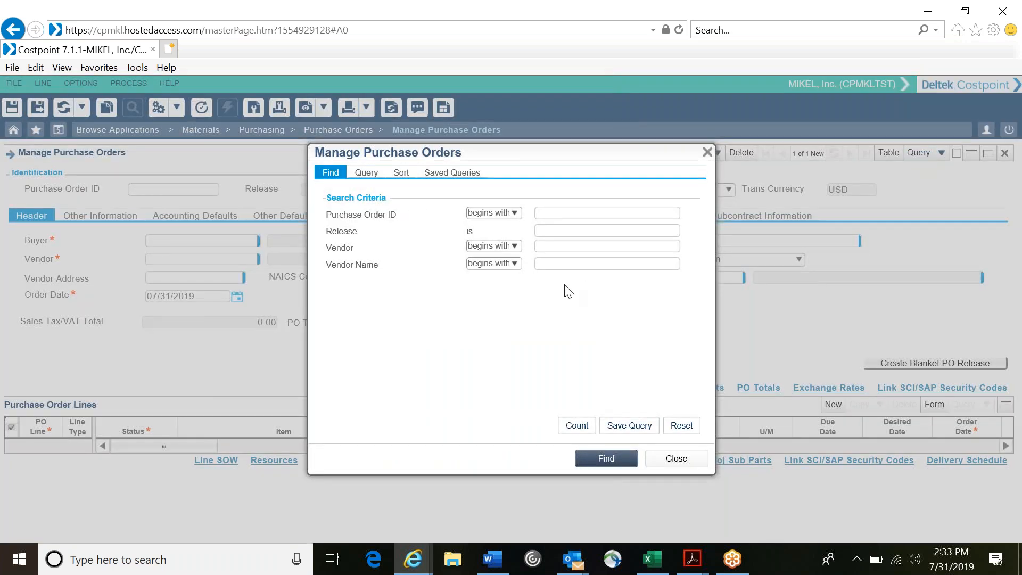
click(572, 428)
click(592, 472)
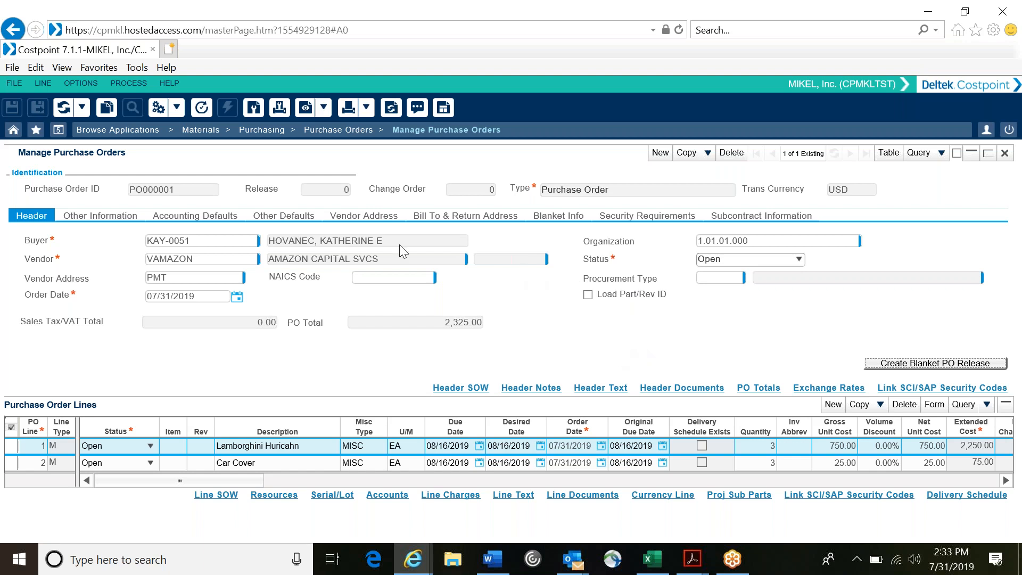
Step: Open Print Purchase Orders and restrict the Purchase Order range to One, choosing the VAMAZON purchase order through the lookup
click(343, 135)
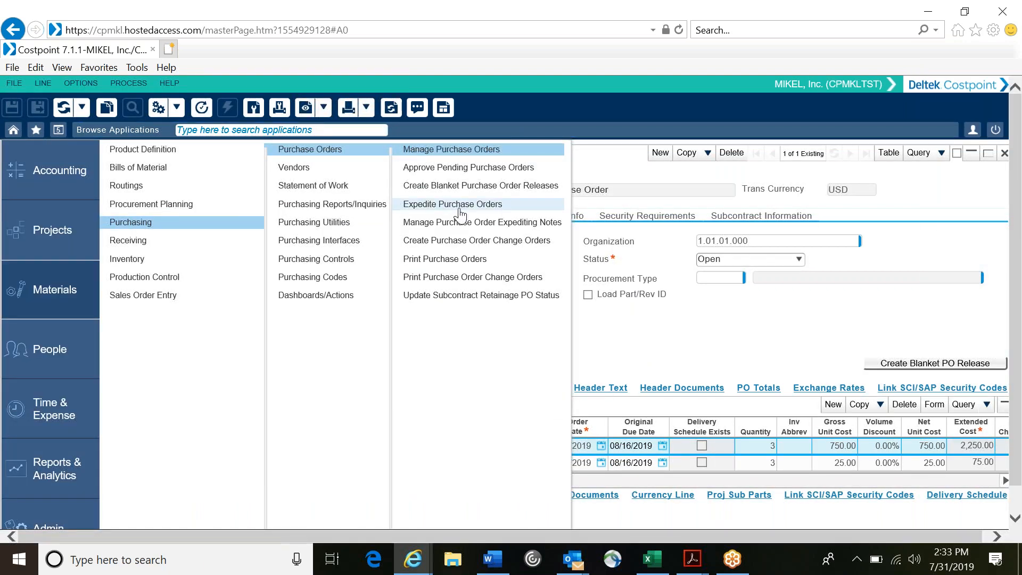
click(464, 260)
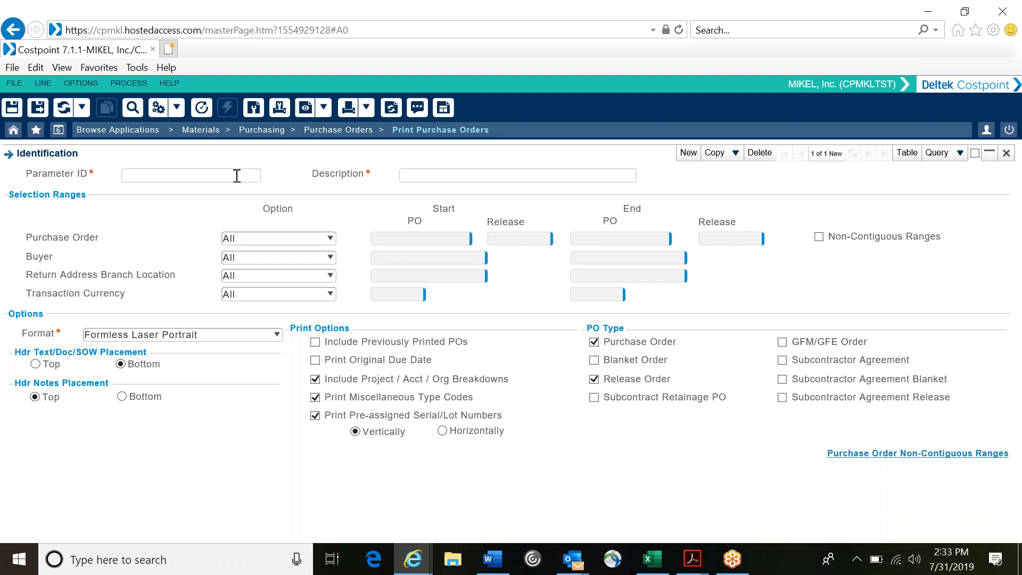
click(277, 237)
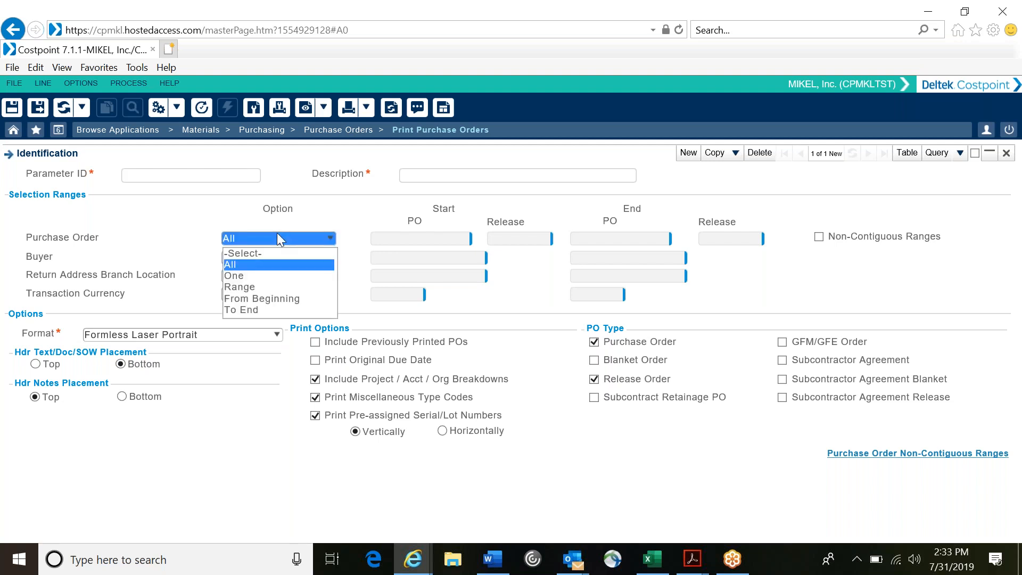
click(278, 276)
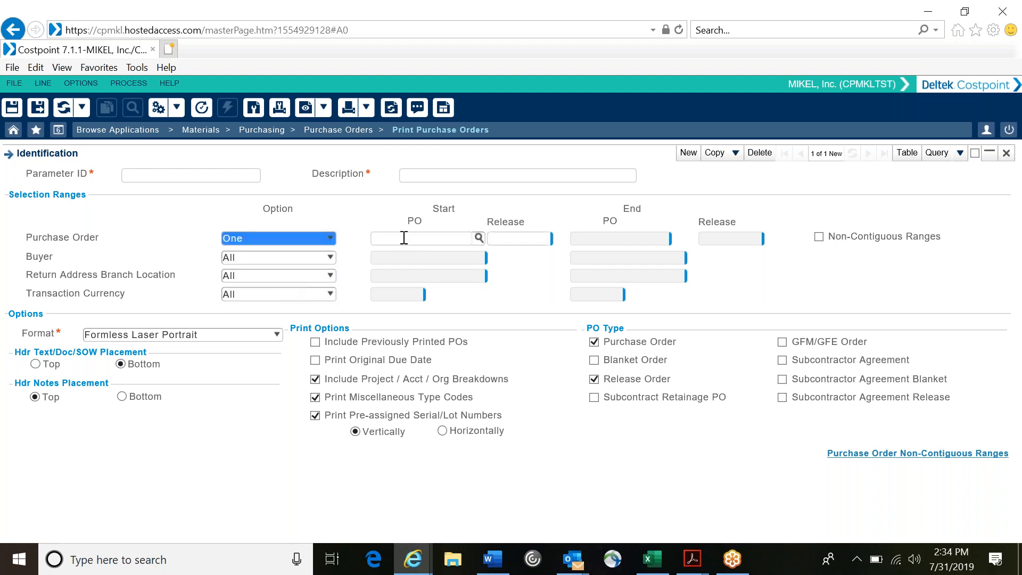
click(463, 238)
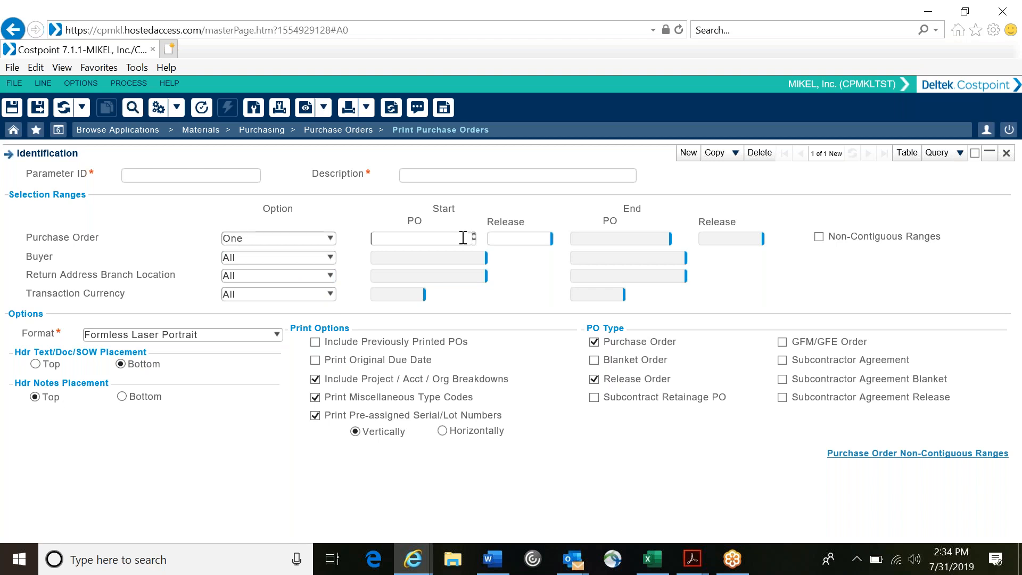
click(479, 238)
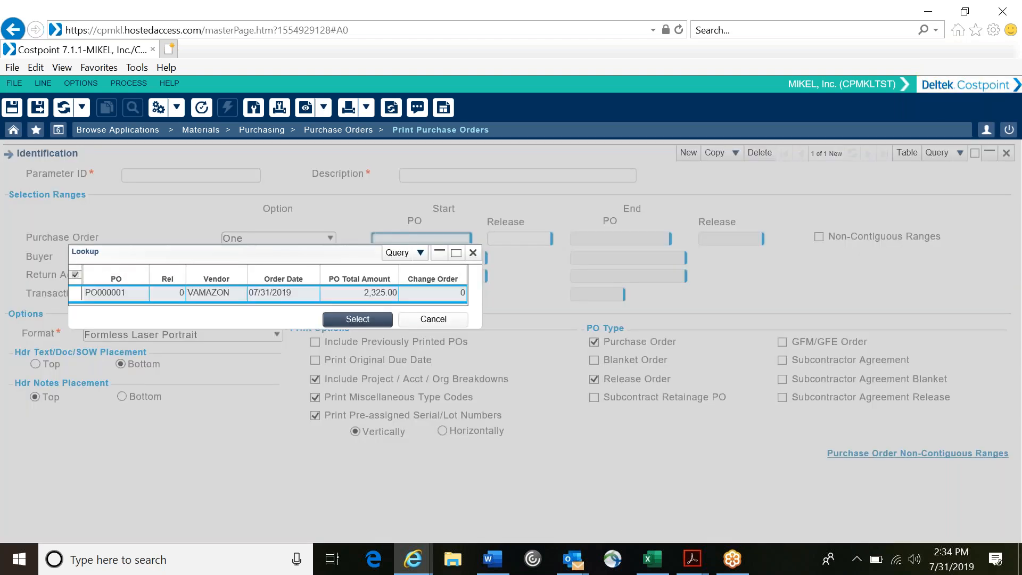
click(369, 321)
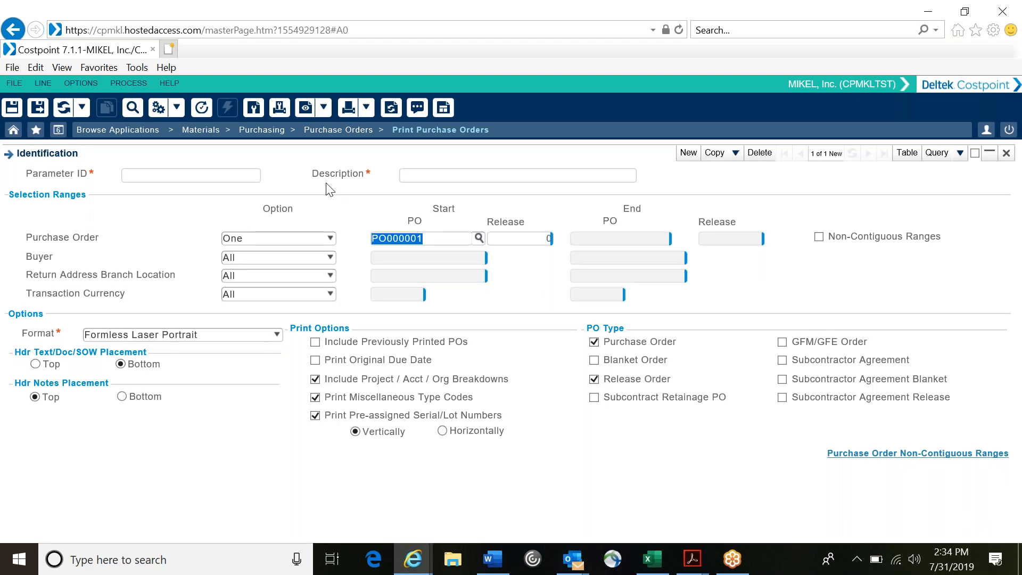
Step: Print the selected purchase order without batch mode and open porppo.pdf in Adobe Acrobat to review its line items
click(365, 110)
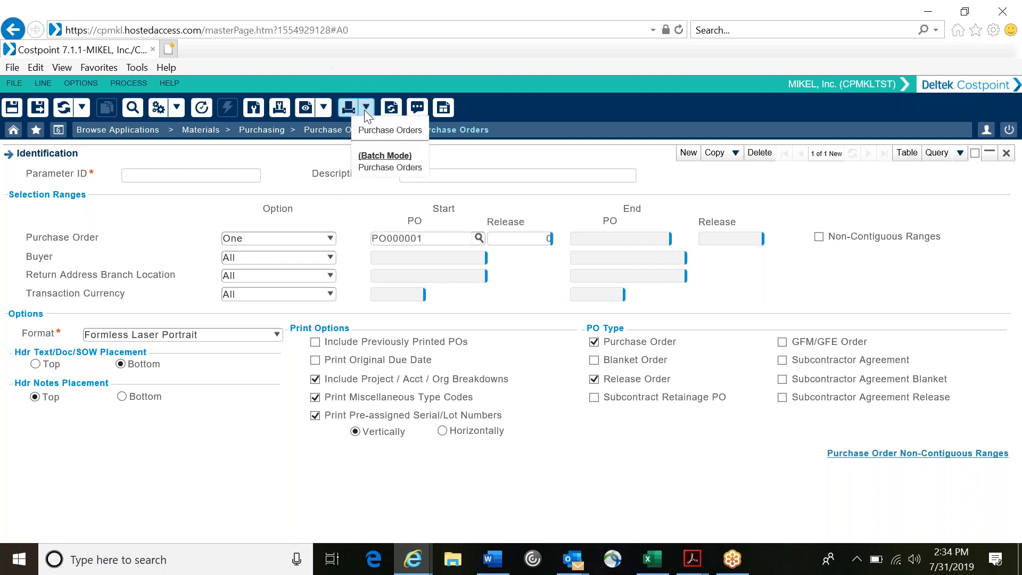
click(383, 133)
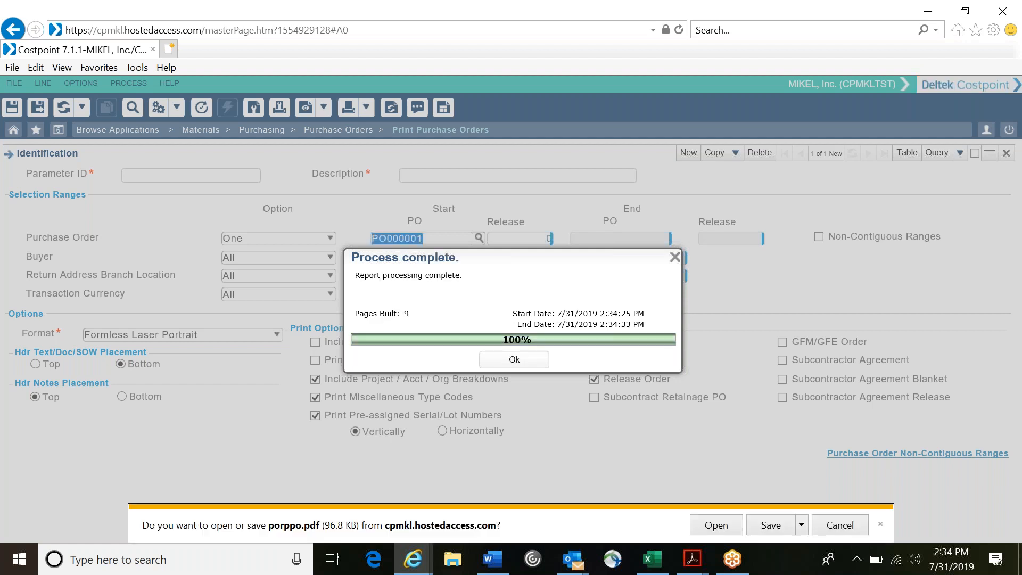
click(716, 527)
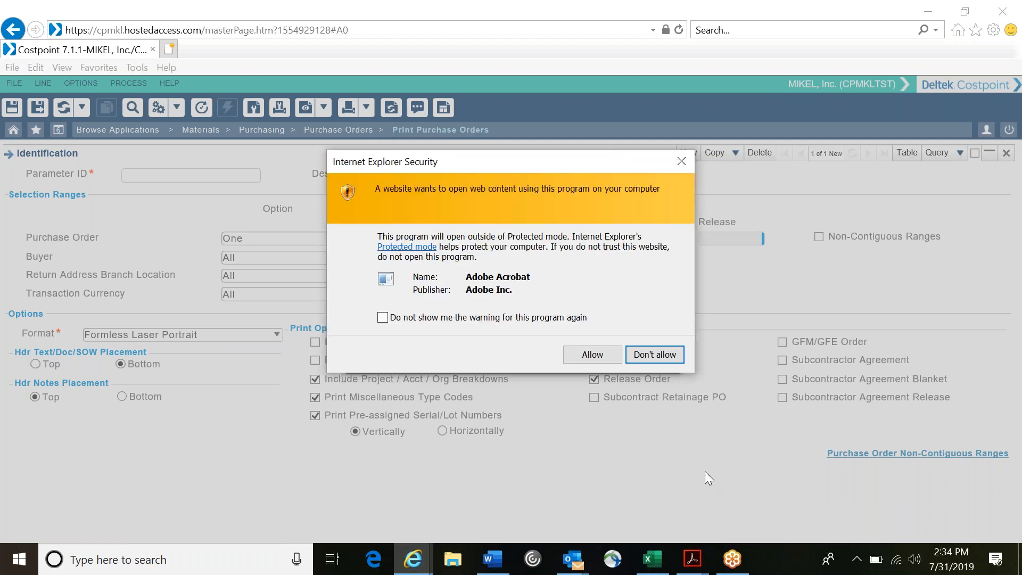
click(585, 358)
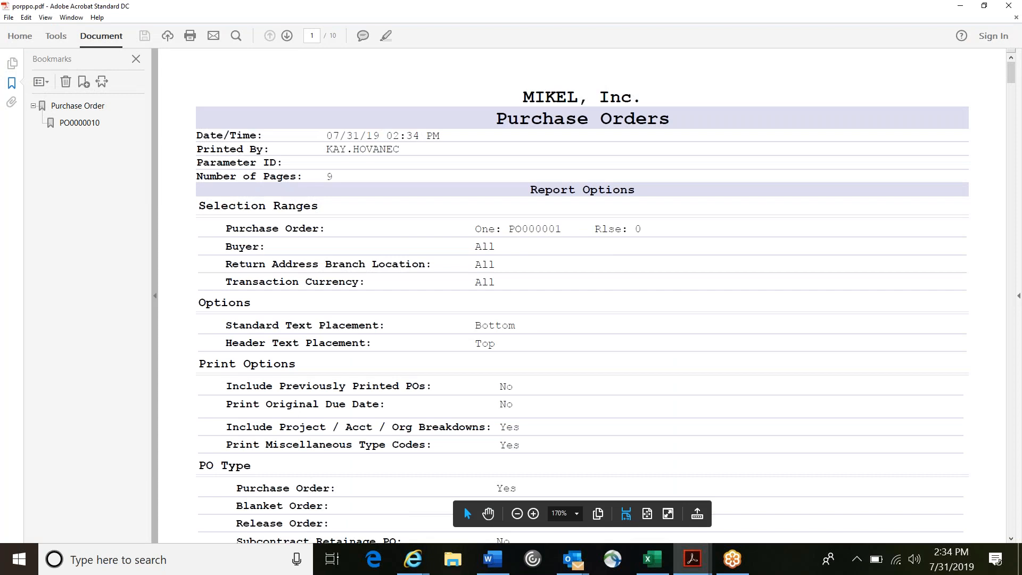
scroll(464, 506, down, 4)
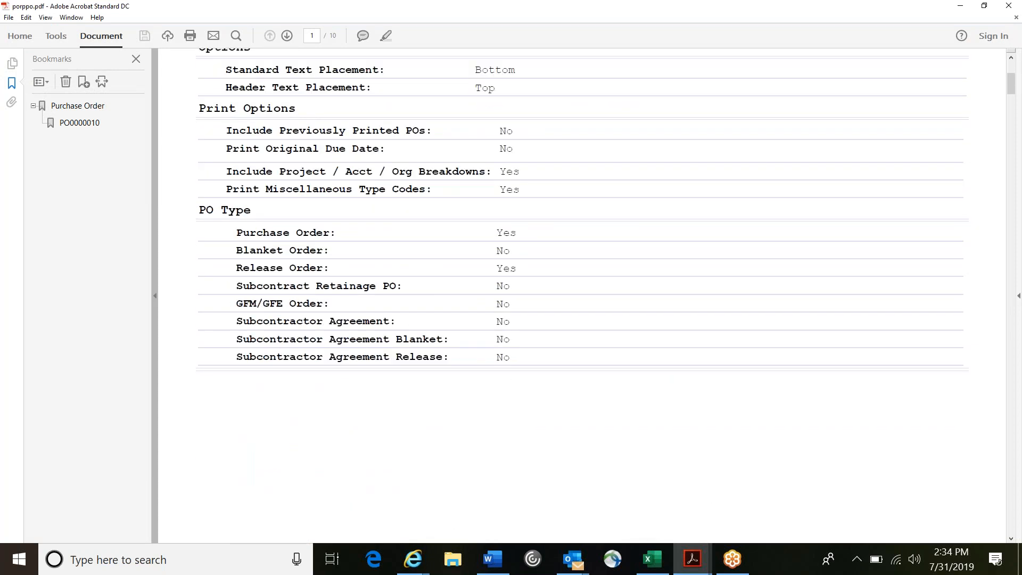
scroll(582, 296, down, 15)
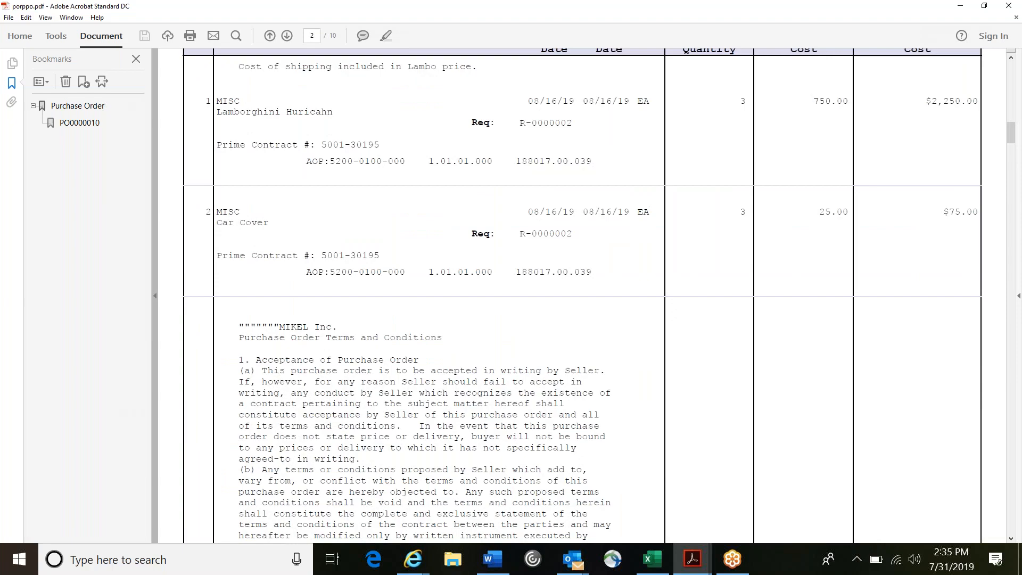
Step: Review the purchase order's terms and conditions through the PO Total Amount on the last page, ending back at the report options page
scroll(582, 296, down, 20)
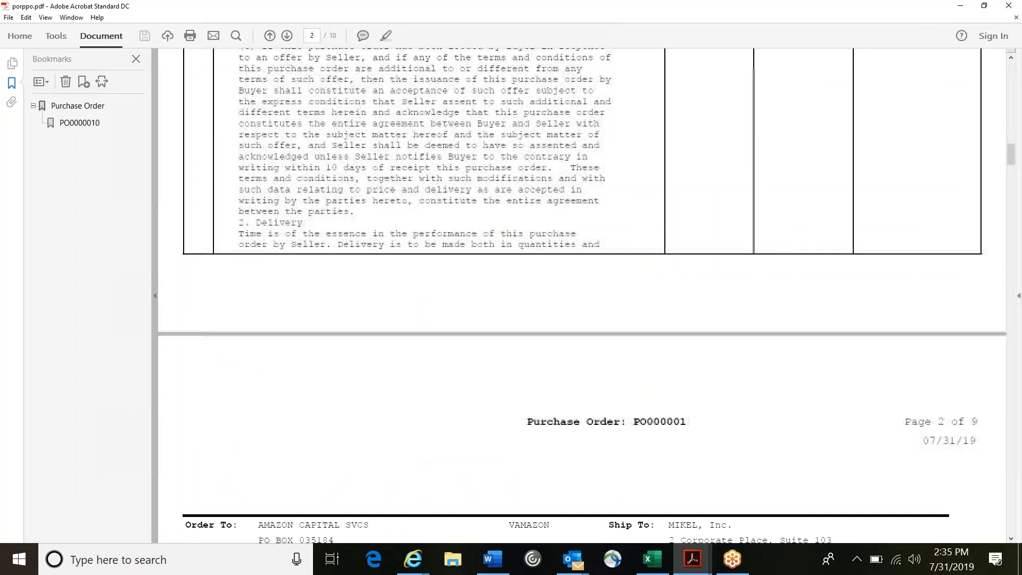
scroll(583, 295, down, 20)
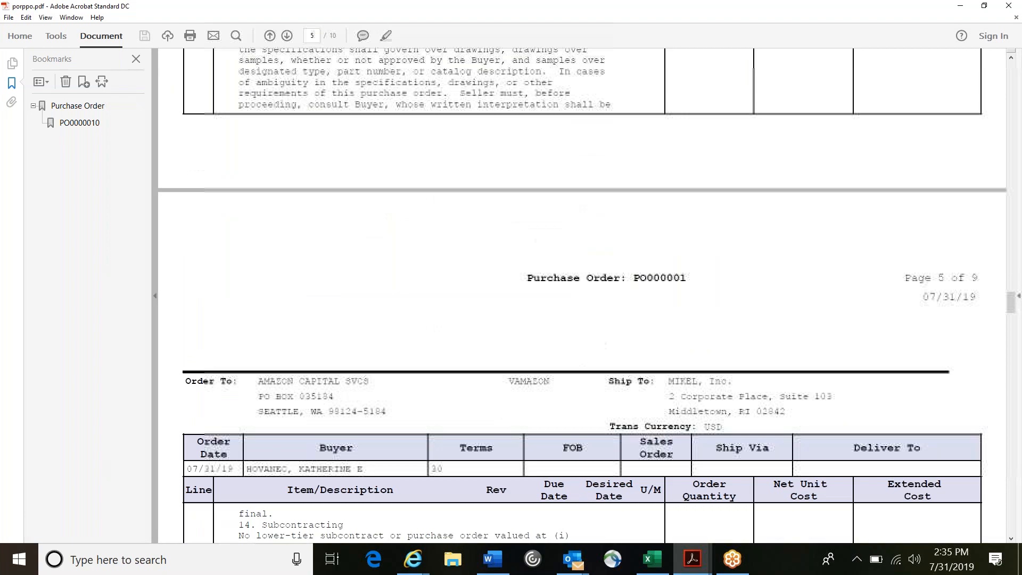
scroll(583, 295, down, 20)
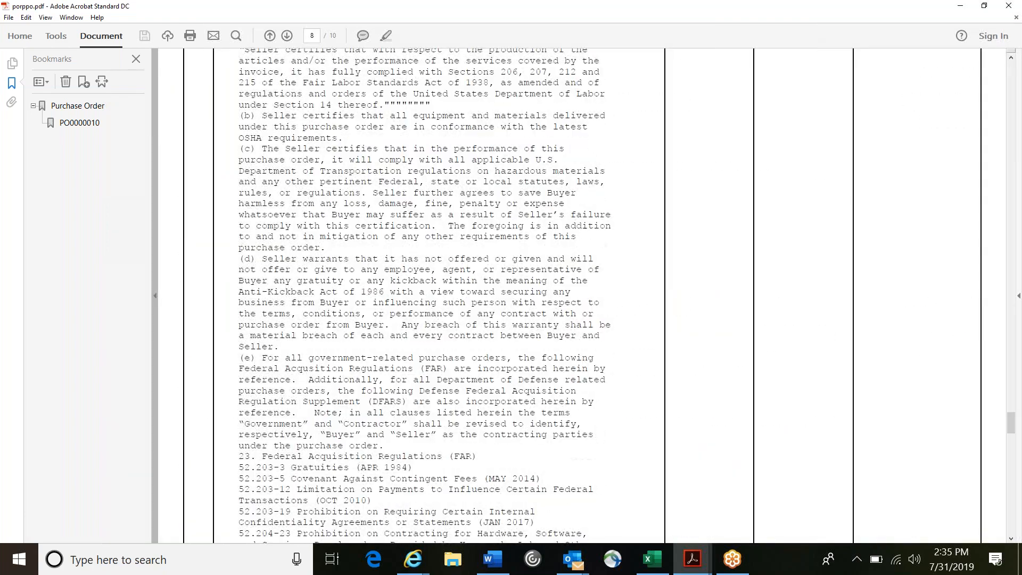
scroll(582, 295, down, 10)
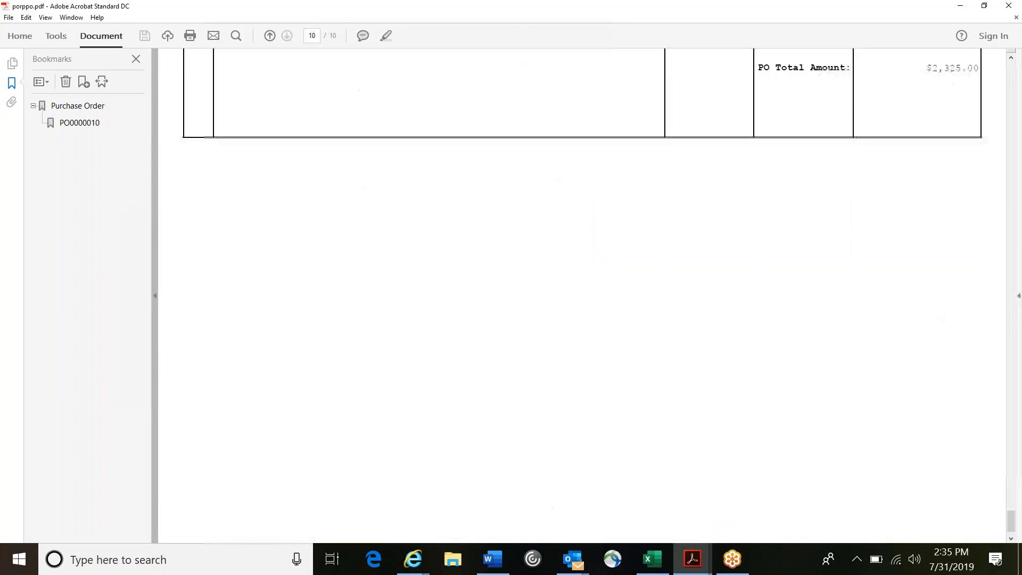
scroll(582, 295, up, 5)
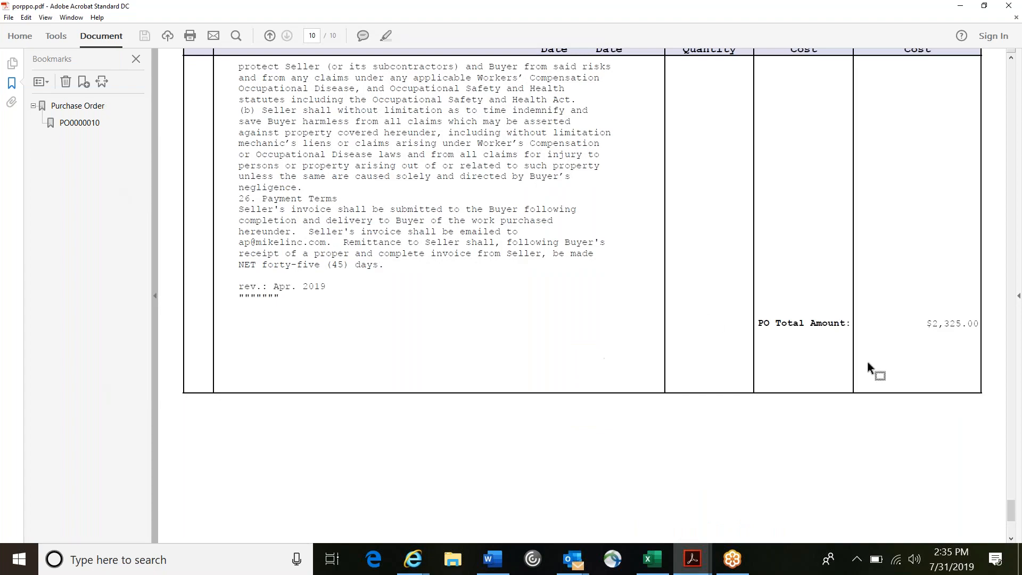
scroll(867, 360, up, 20)
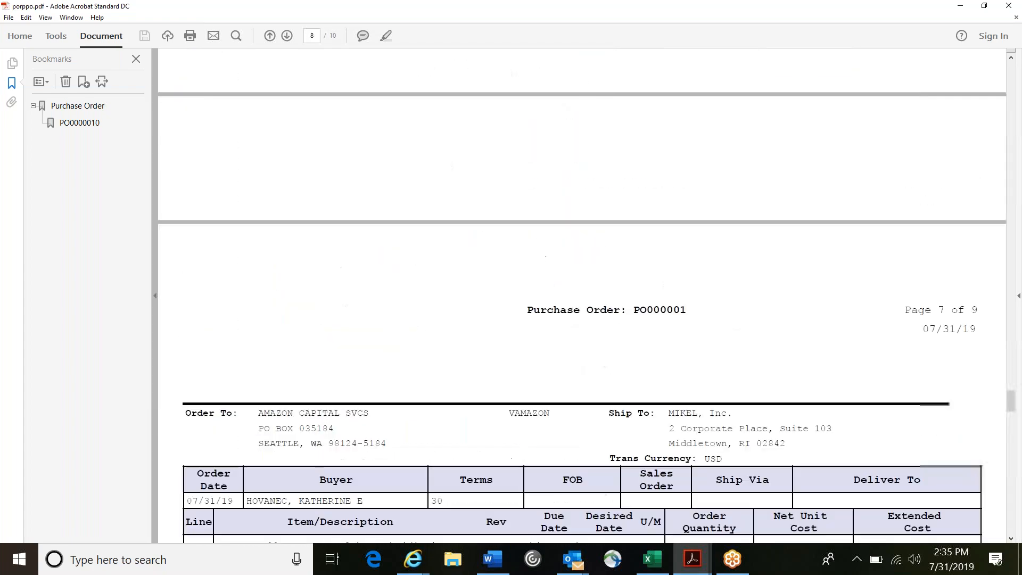
scroll(582, 295, up, 20)
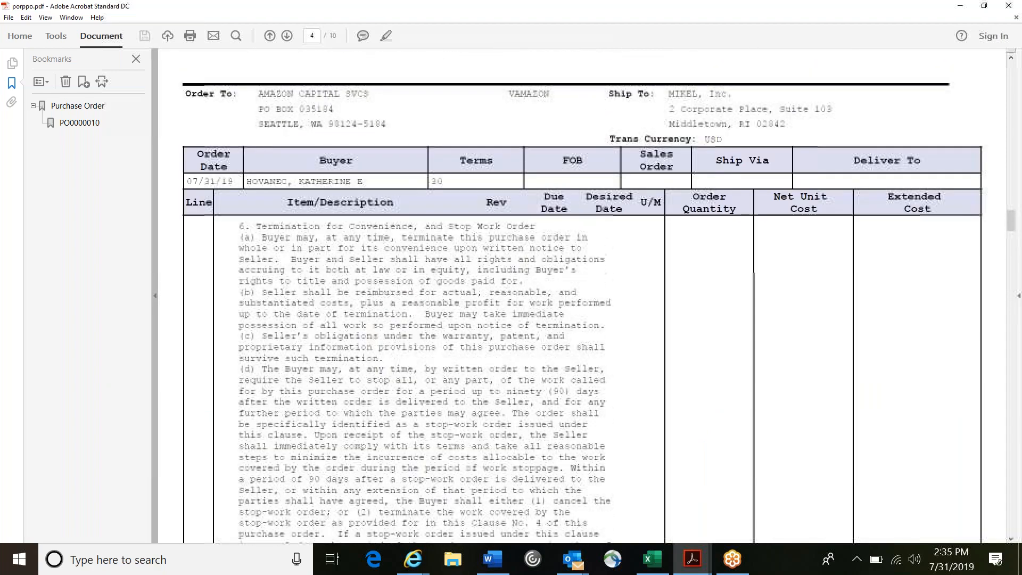
scroll(582, 295, up, 20)
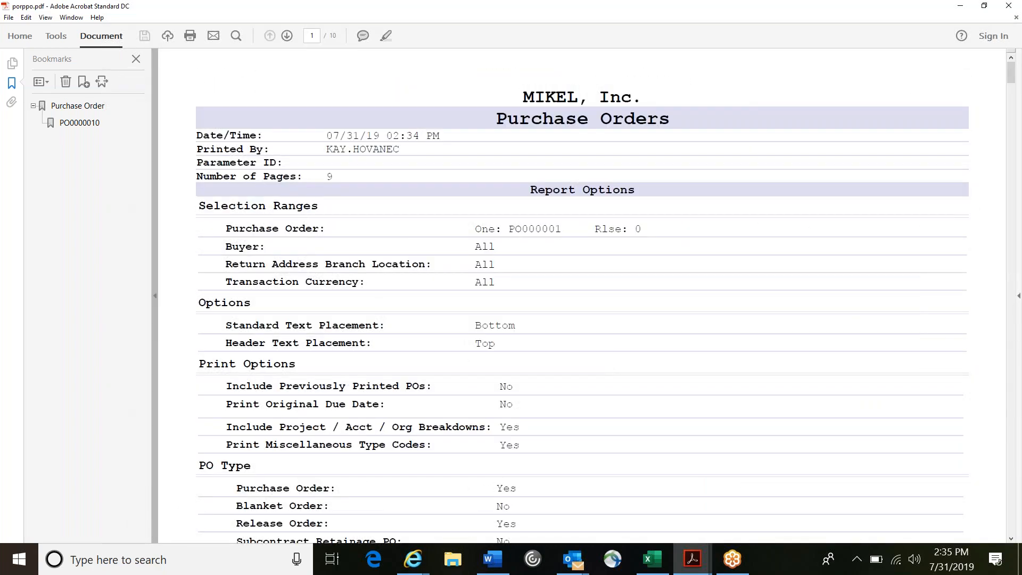
Step: Compare the report options on the cover page with the order header and the Lamborghini and Car Cover lines on the purchase order's first page
scroll(583, 295, down, 15)
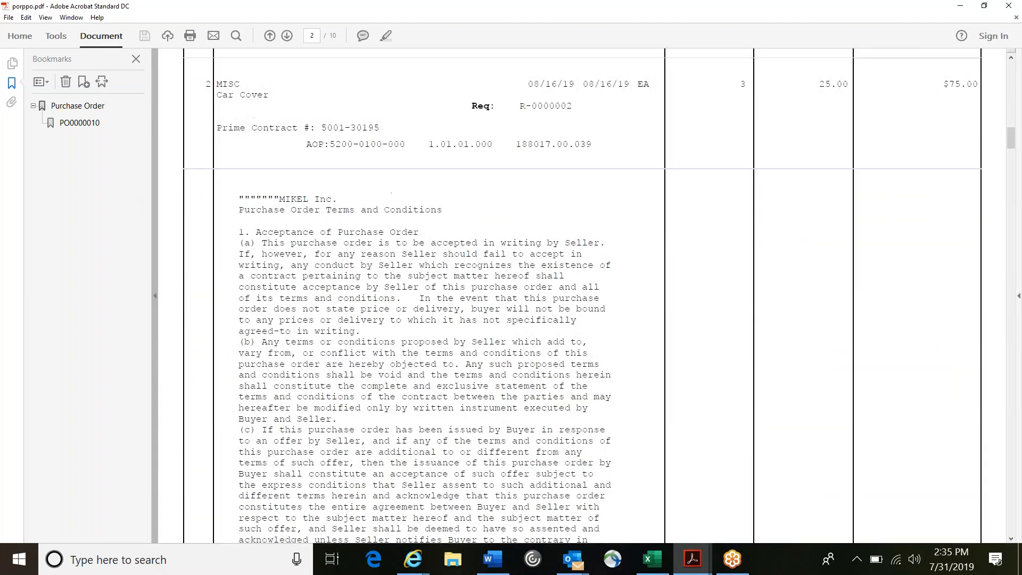
scroll(583, 296, up, 7)
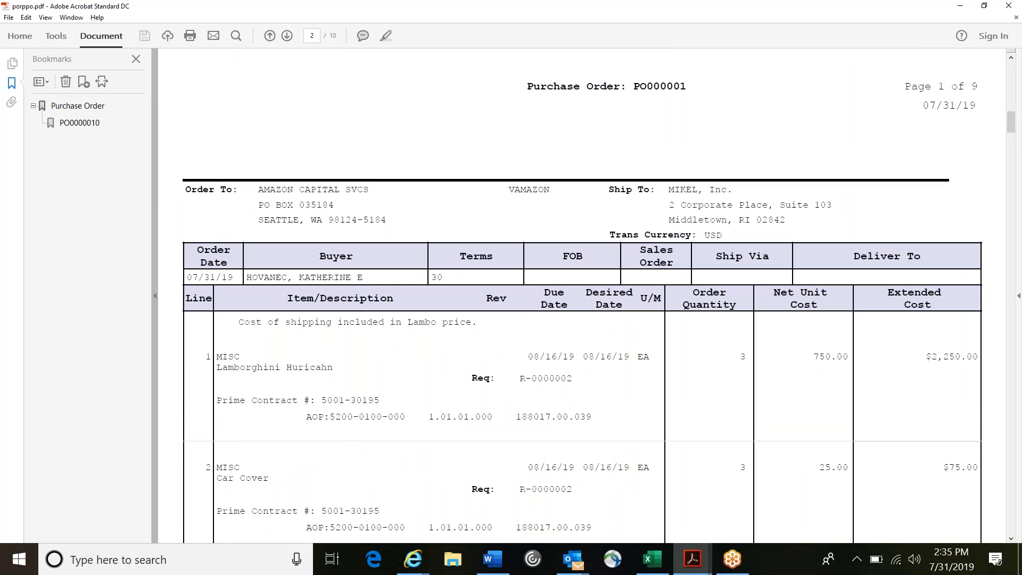
scroll(583, 296, up, 10)
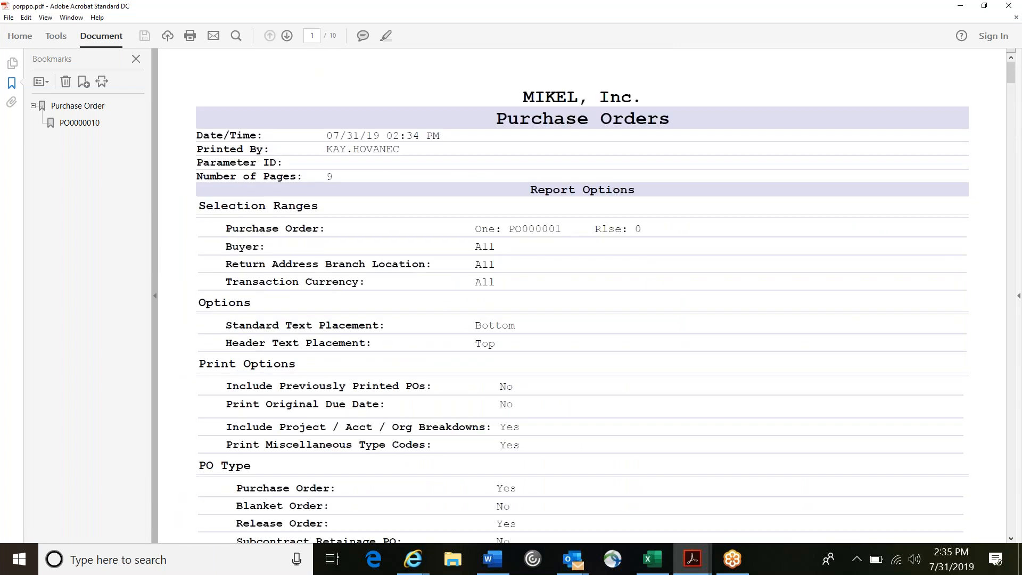
scroll(582, 295, down, 3)
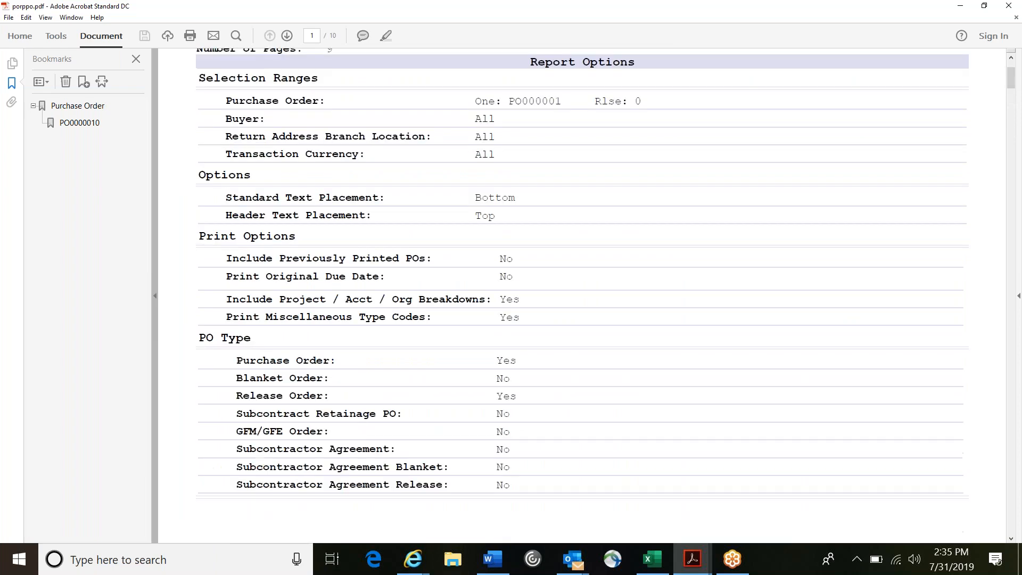
scroll(582, 296, down, 10)
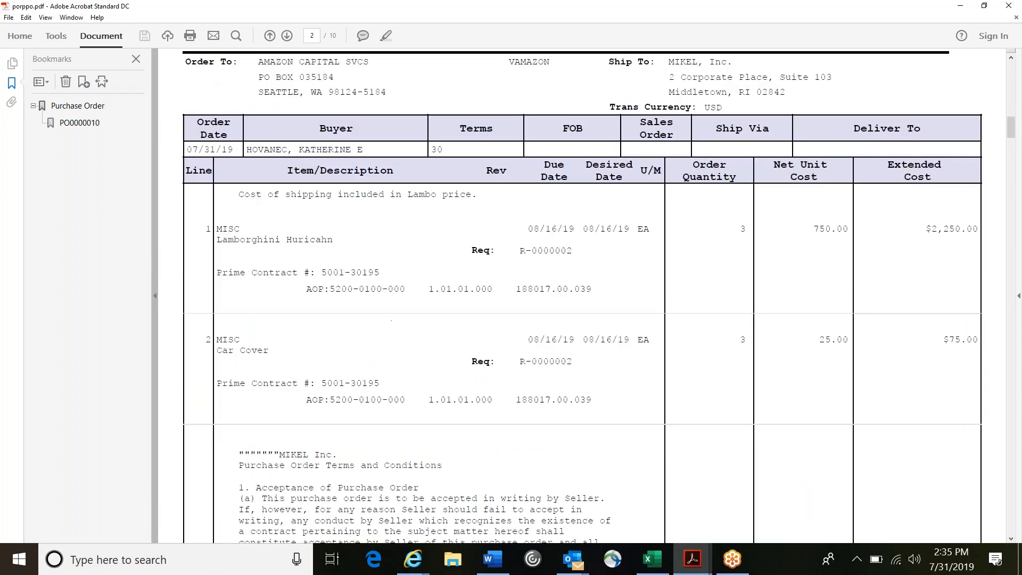
scroll(582, 295, down, 10)
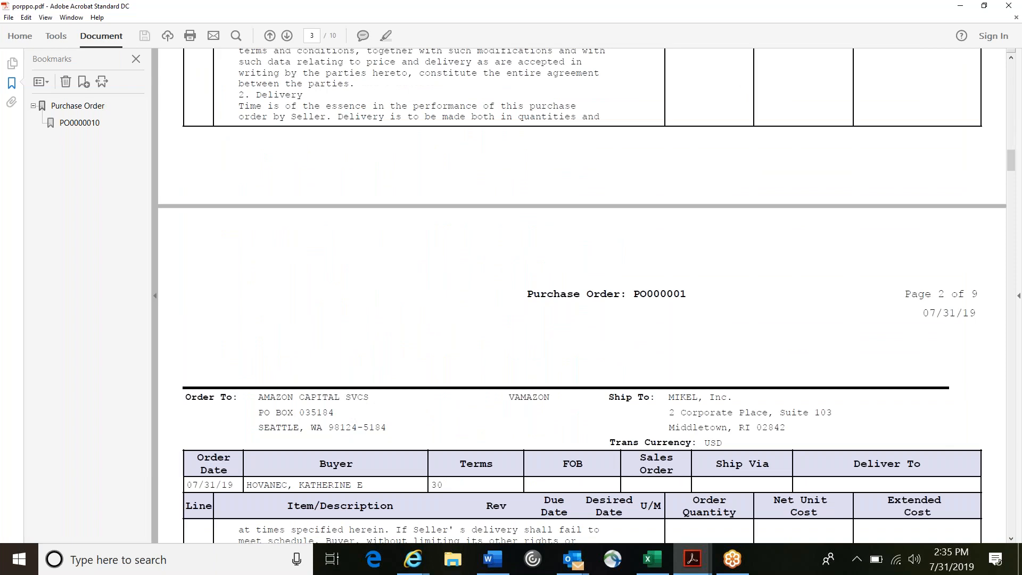
scroll(582, 295, up, 10)
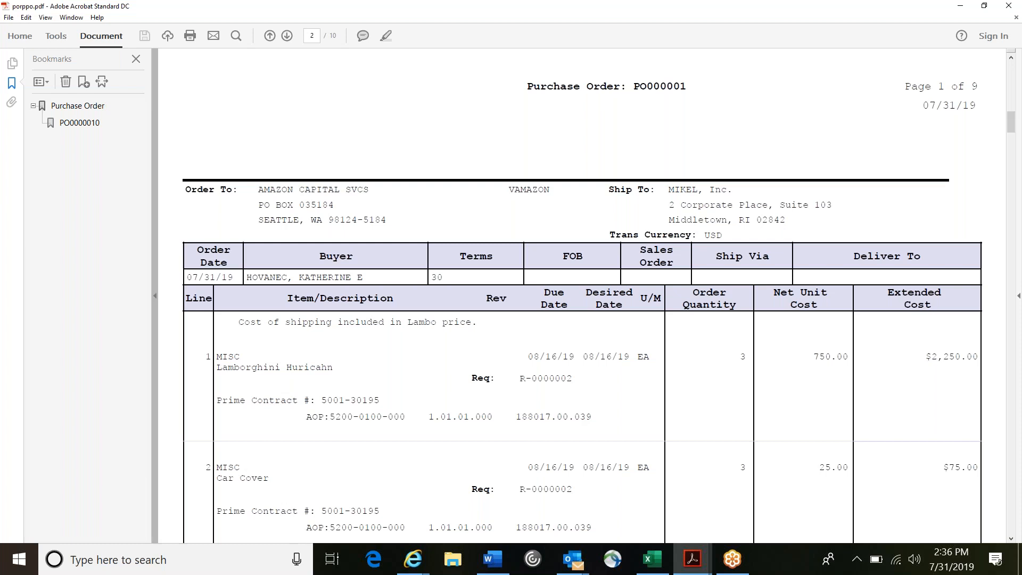
scroll(582, 296, up, 10)
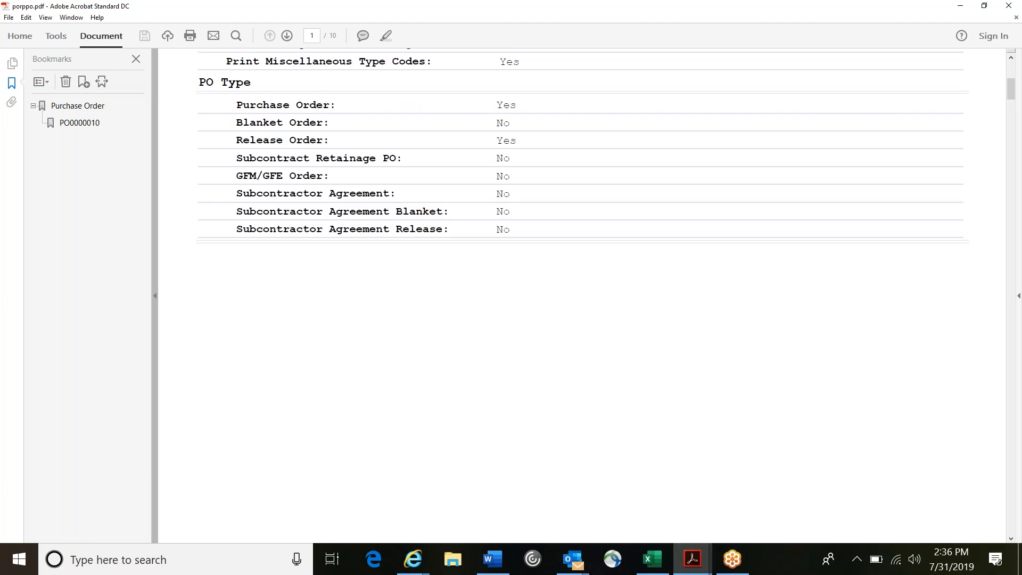
scroll(582, 295, up, 8)
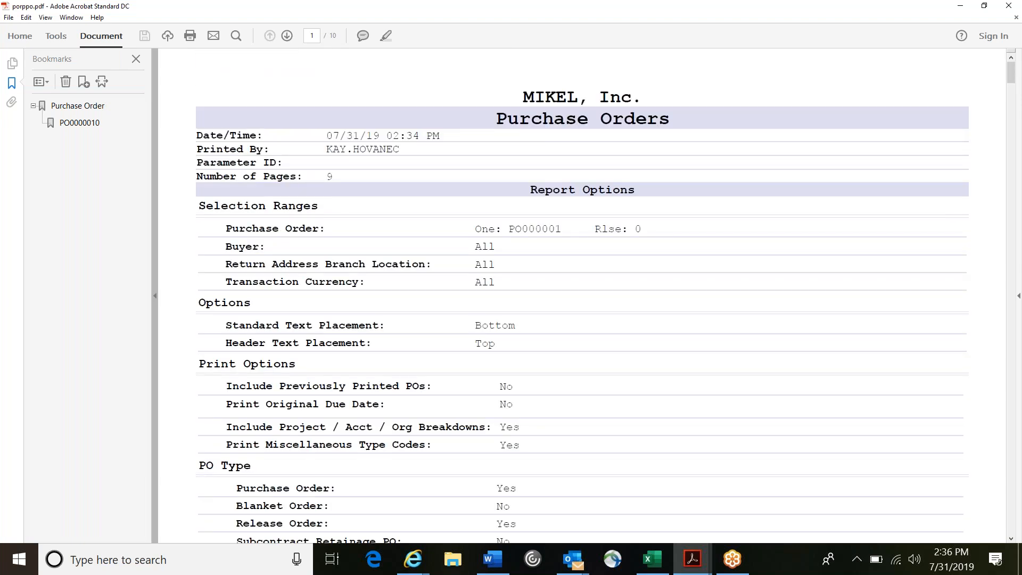
scroll(582, 295, down, 3)
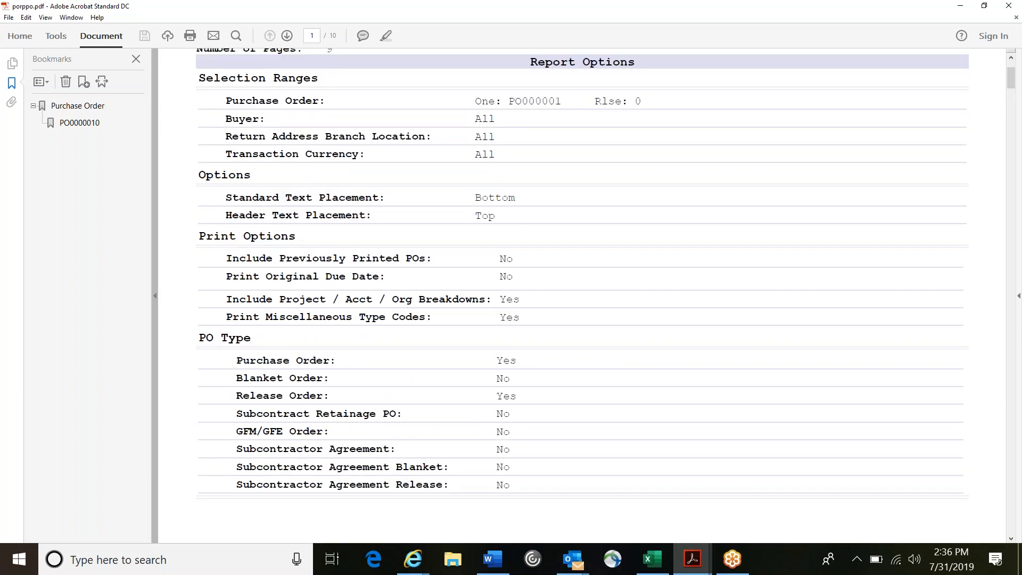
scroll(582, 295, up, 3)
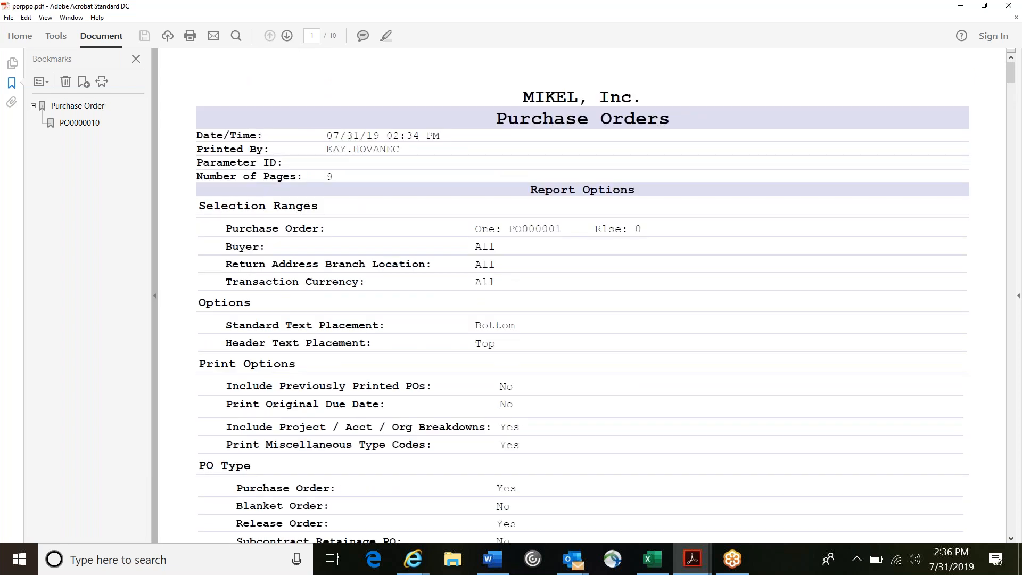
scroll(581, 296, down, 15)
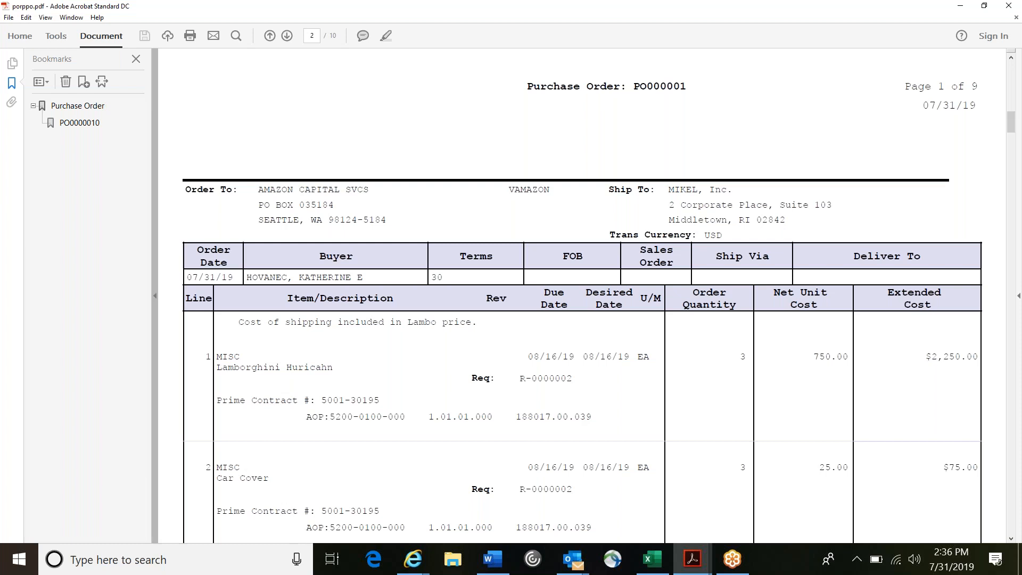
Step: Switch back to Costpoint and acknowledge the completed purchase order report process
click(956, 7)
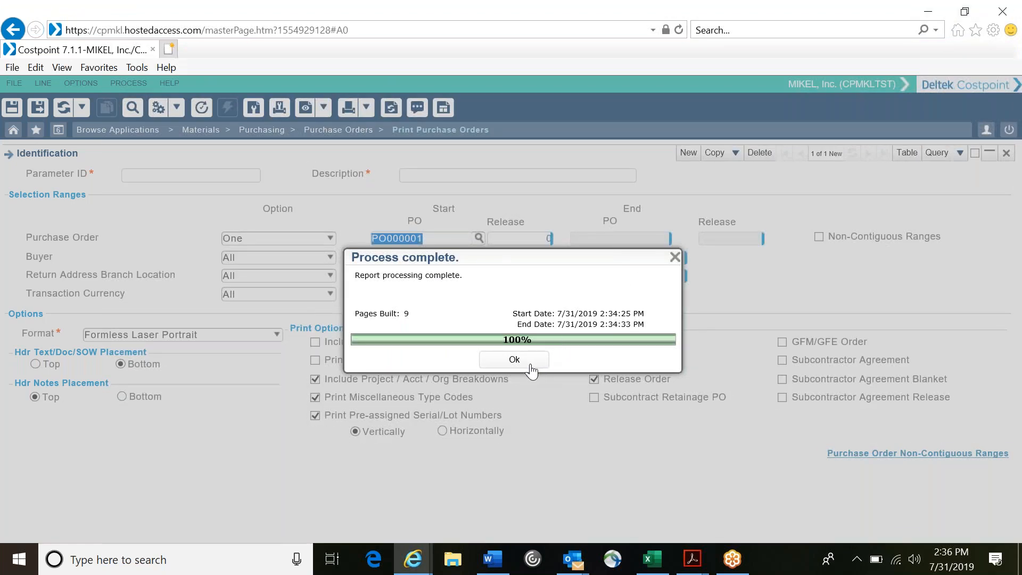
click(514, 360)
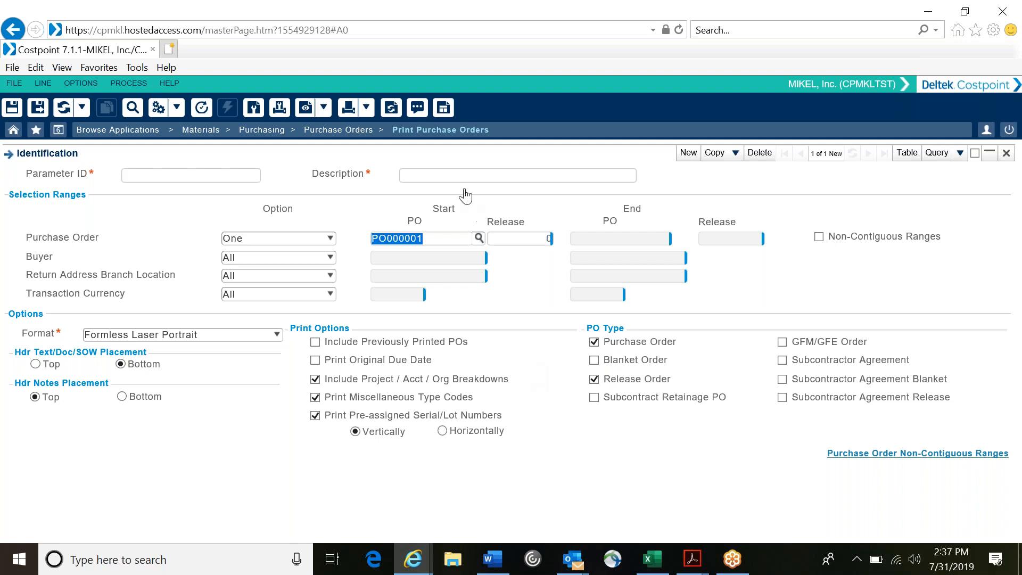
Step: Open Manage Purchase Orders, bring up the VAMAZON purchase order and open its Header Text
click(341, 133)
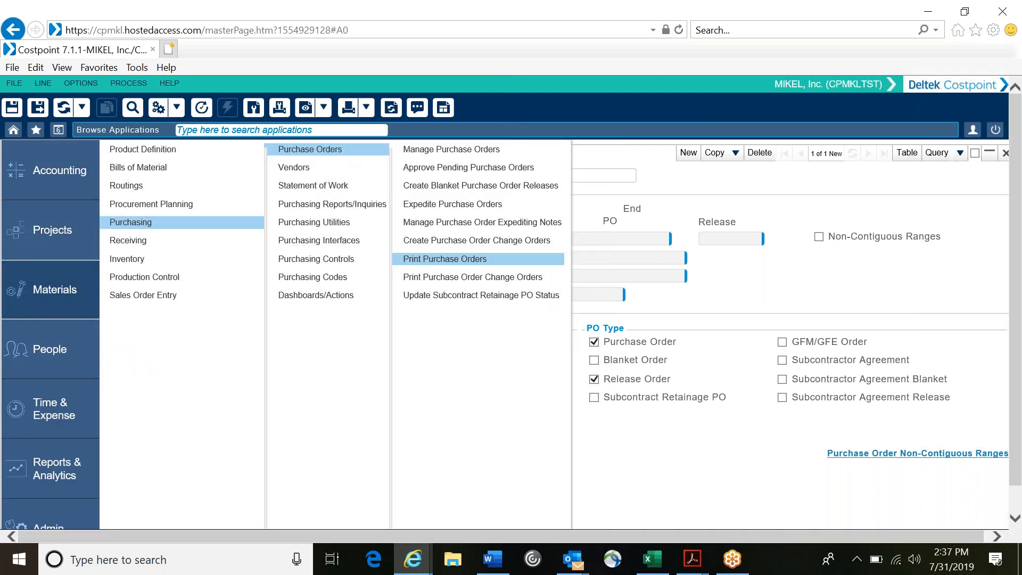
click(429, 150)
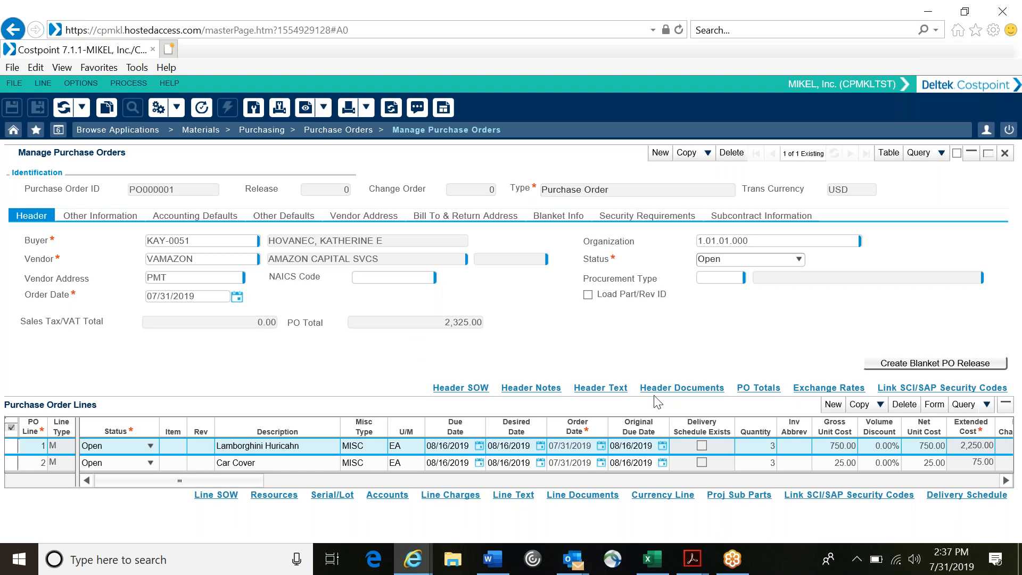
click(603, 389)
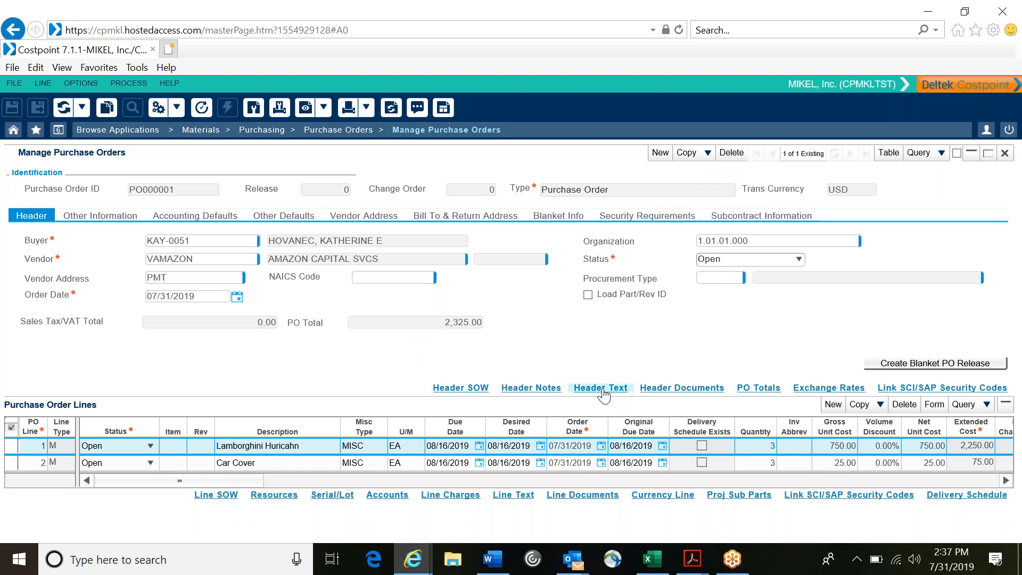